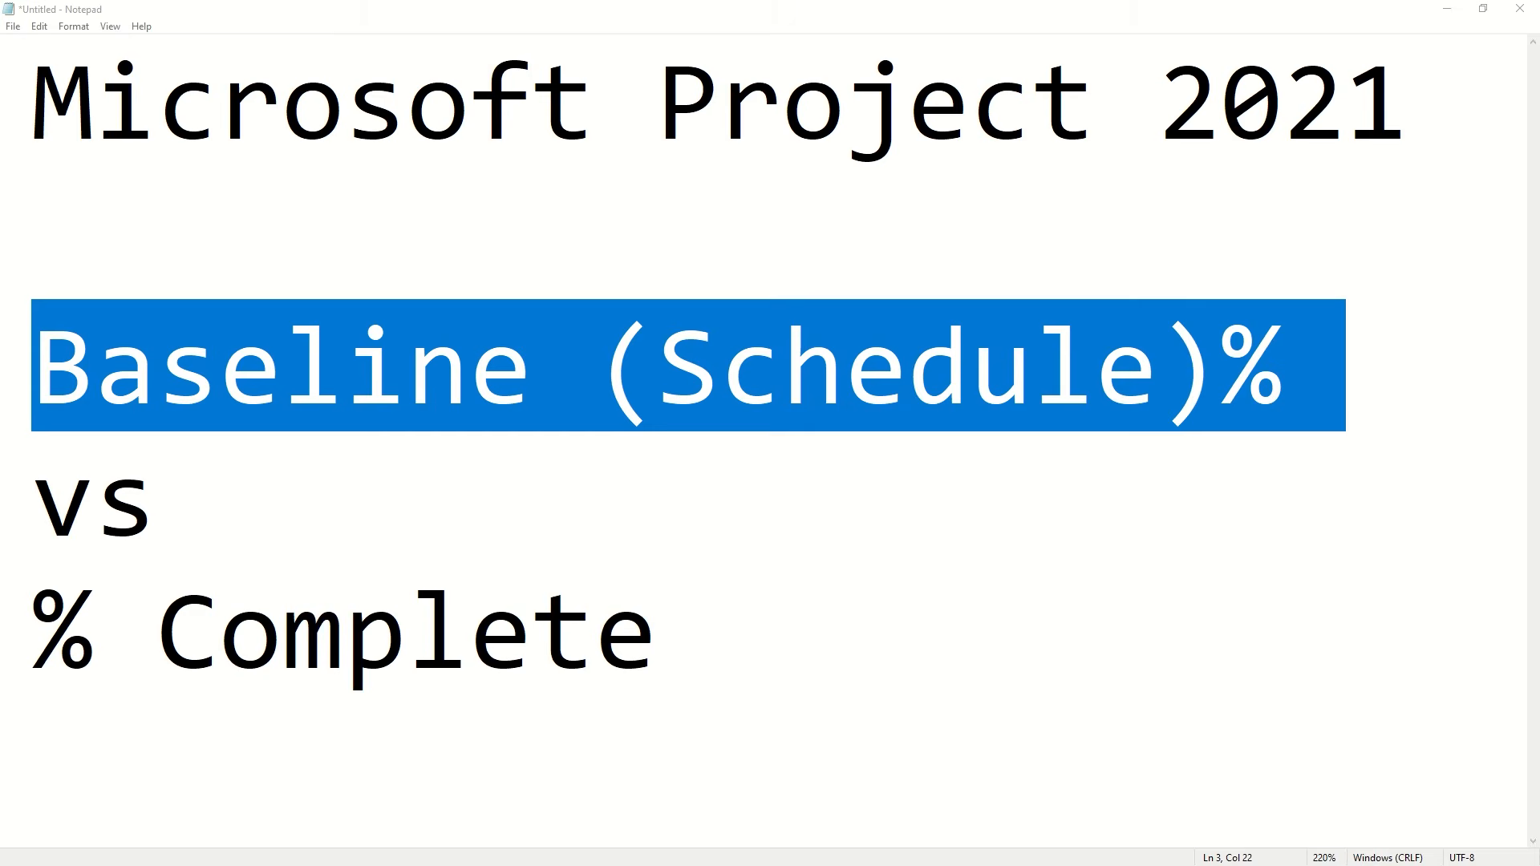
Highlight the "Baseline (Schedule)%" line in the notes, and switch to the Microsoft Project Baseline video in the browser
click(1034, 365)
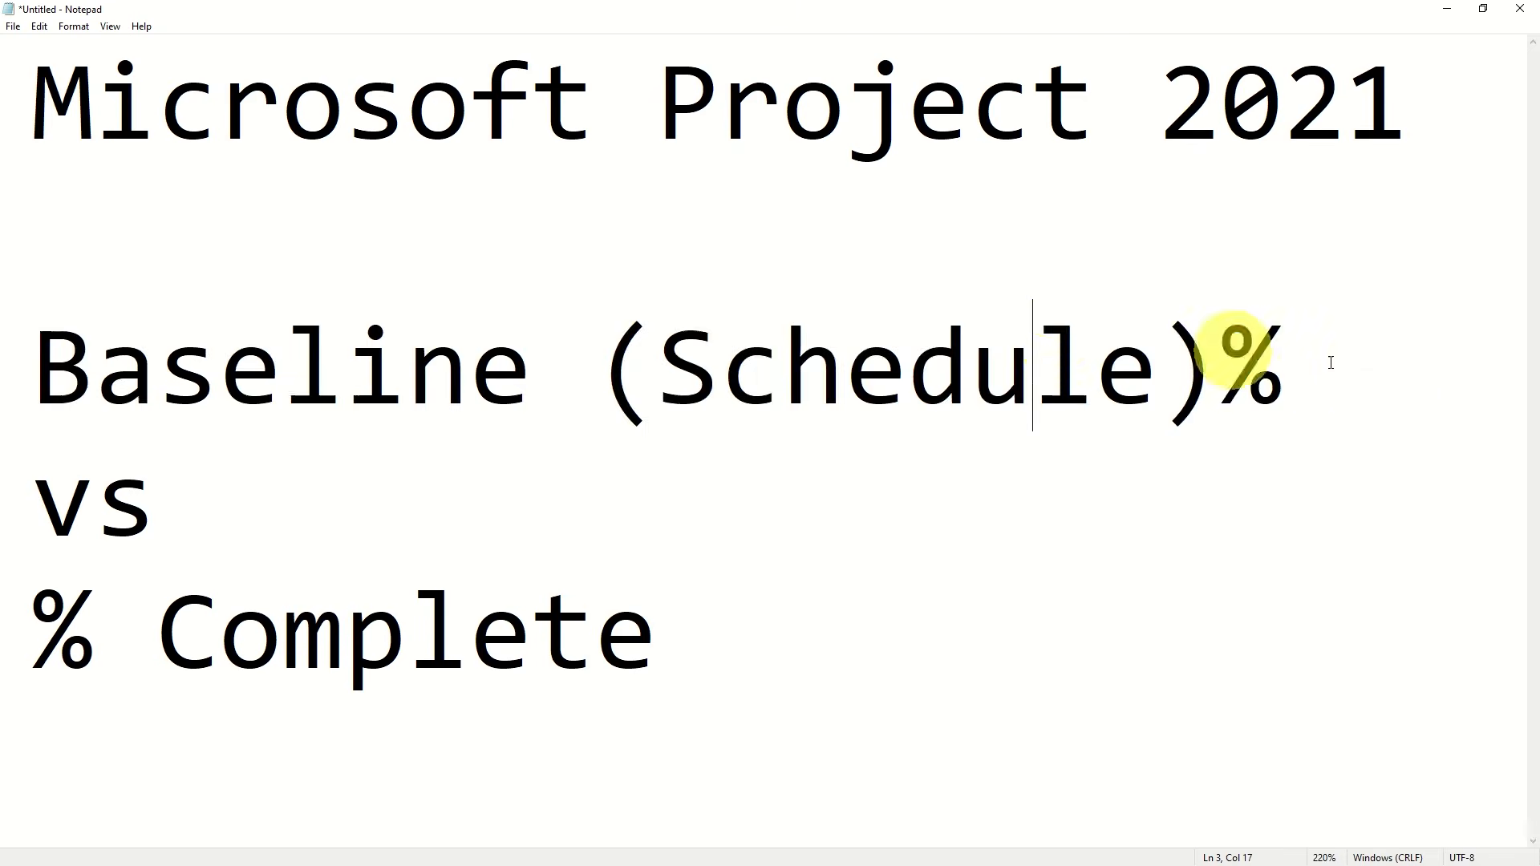
drag(1335, 361, 31, 313)
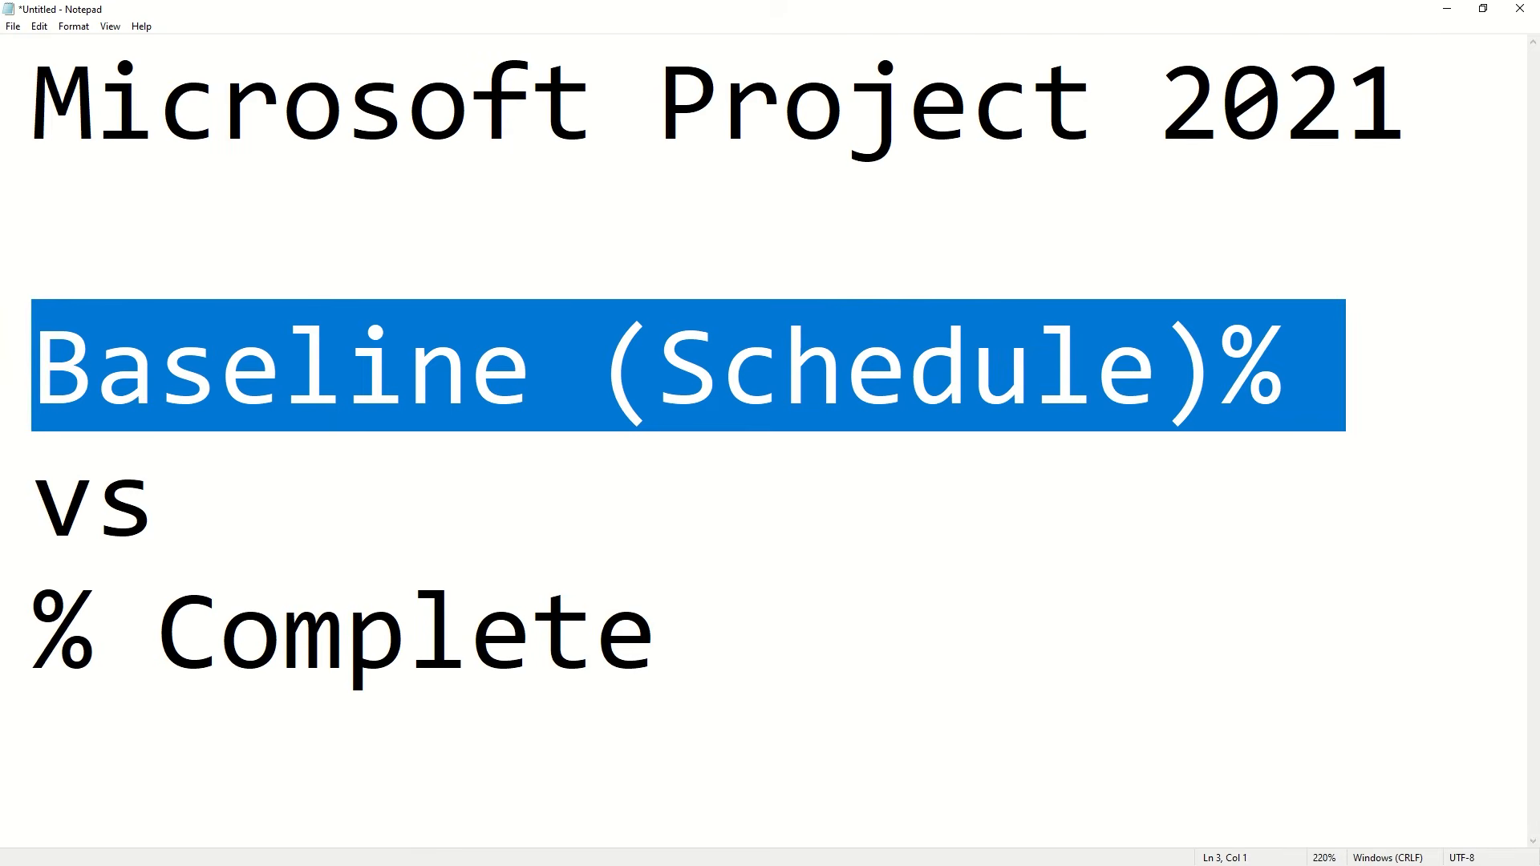
click(1447, 8)
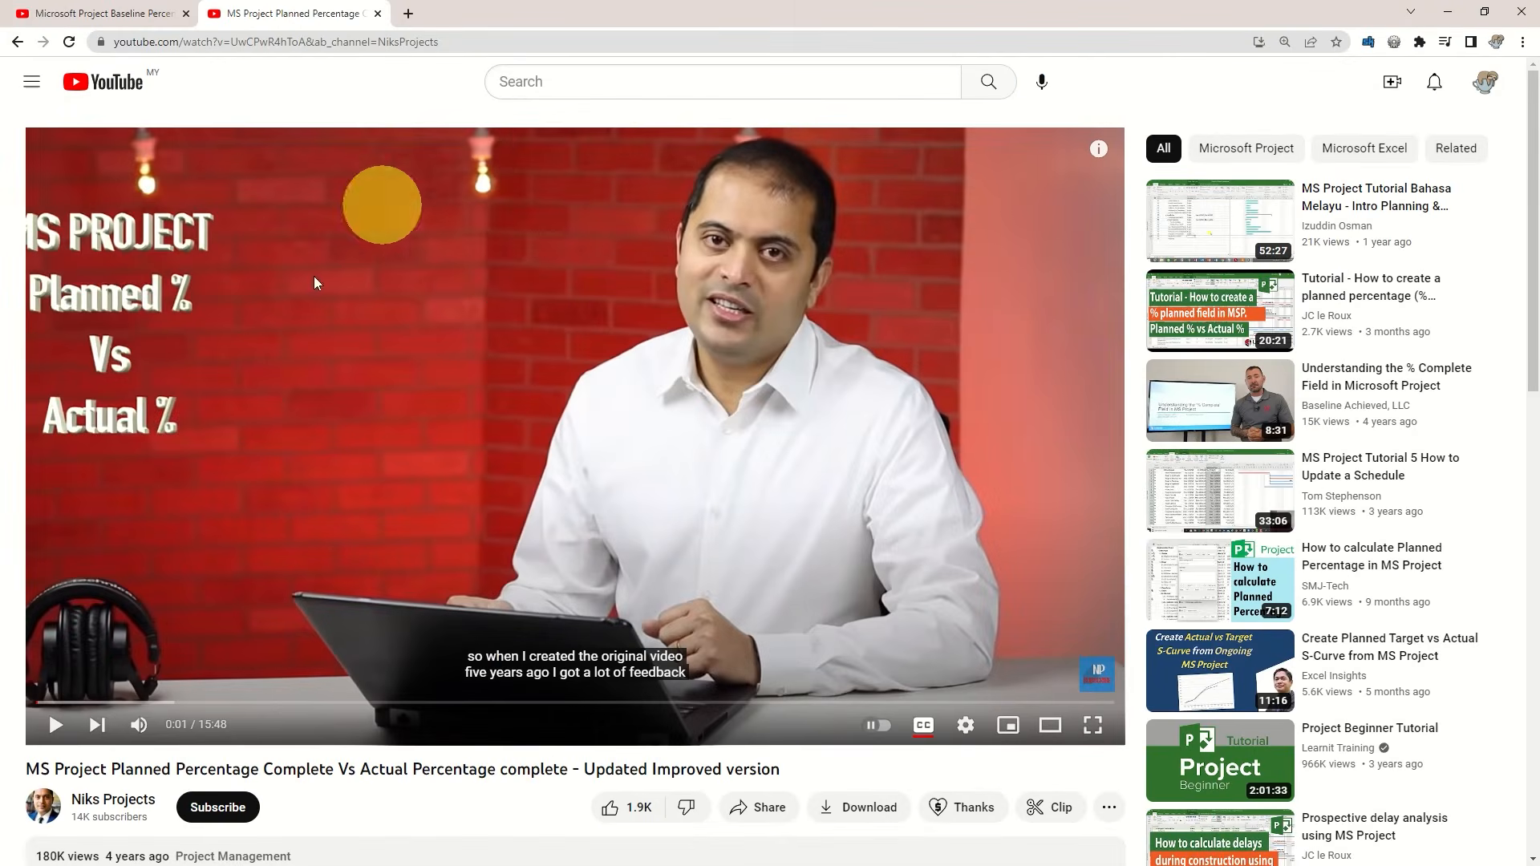
click(128, 12)
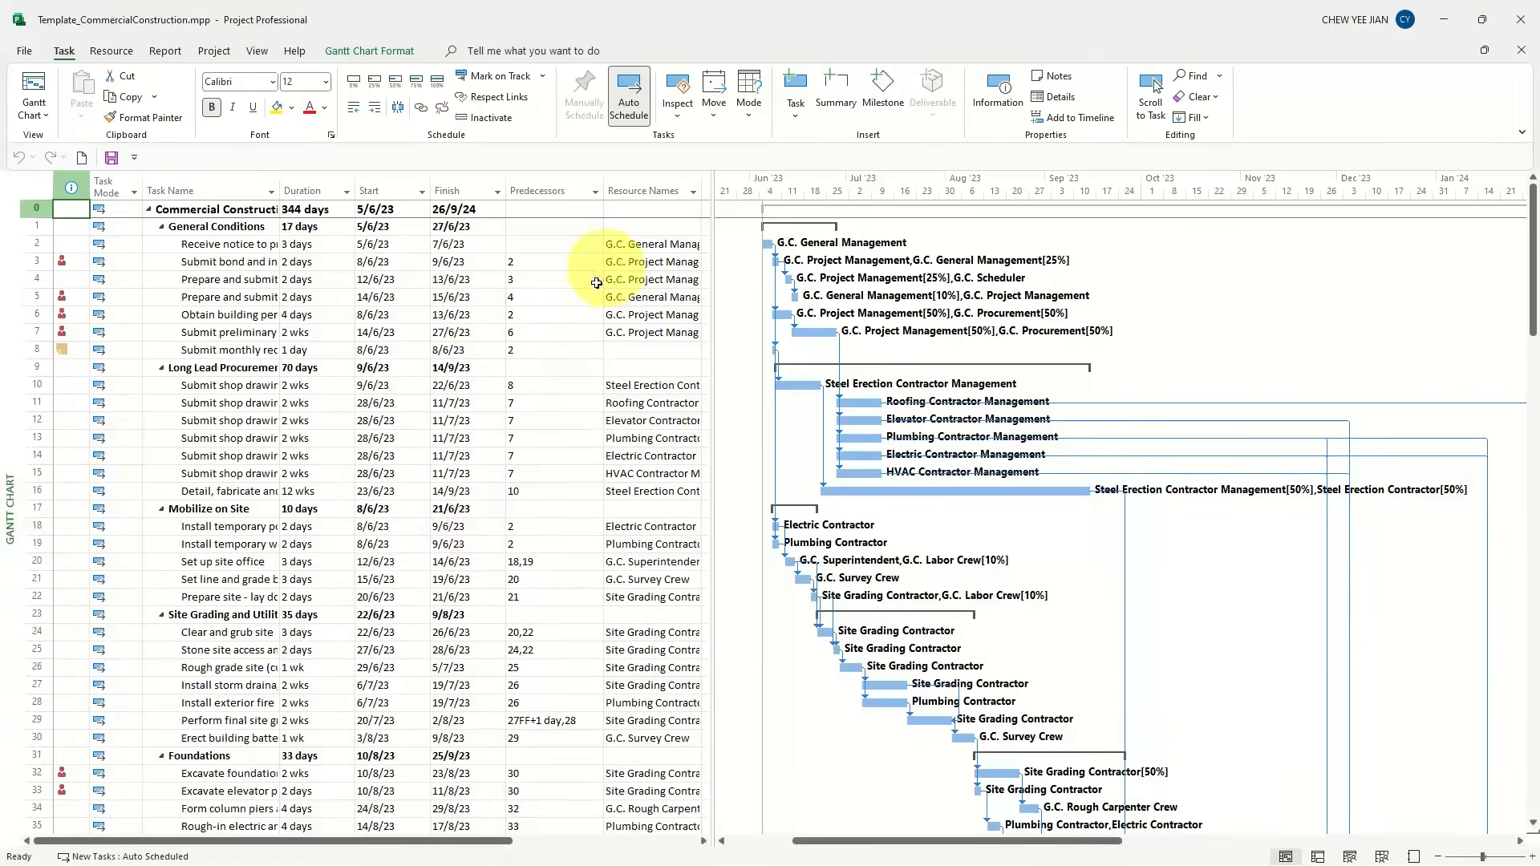
Insert a Number1 column in front of the Resource Names column in the commercial construction schedule
scroll(561, 309, down, 1)
scroll(562, 310, up, 1)
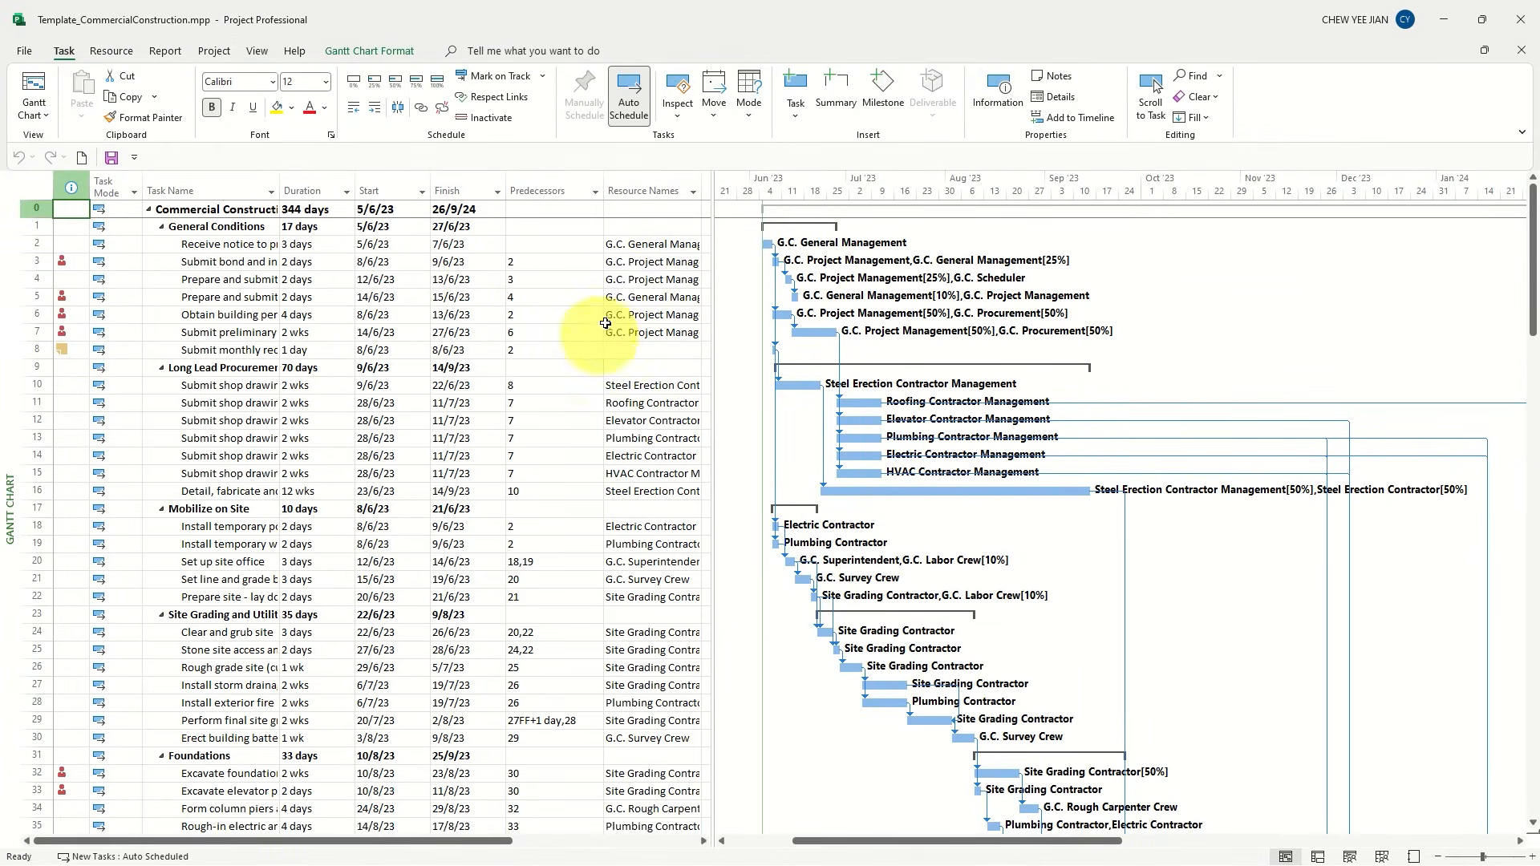
click(639, 183)
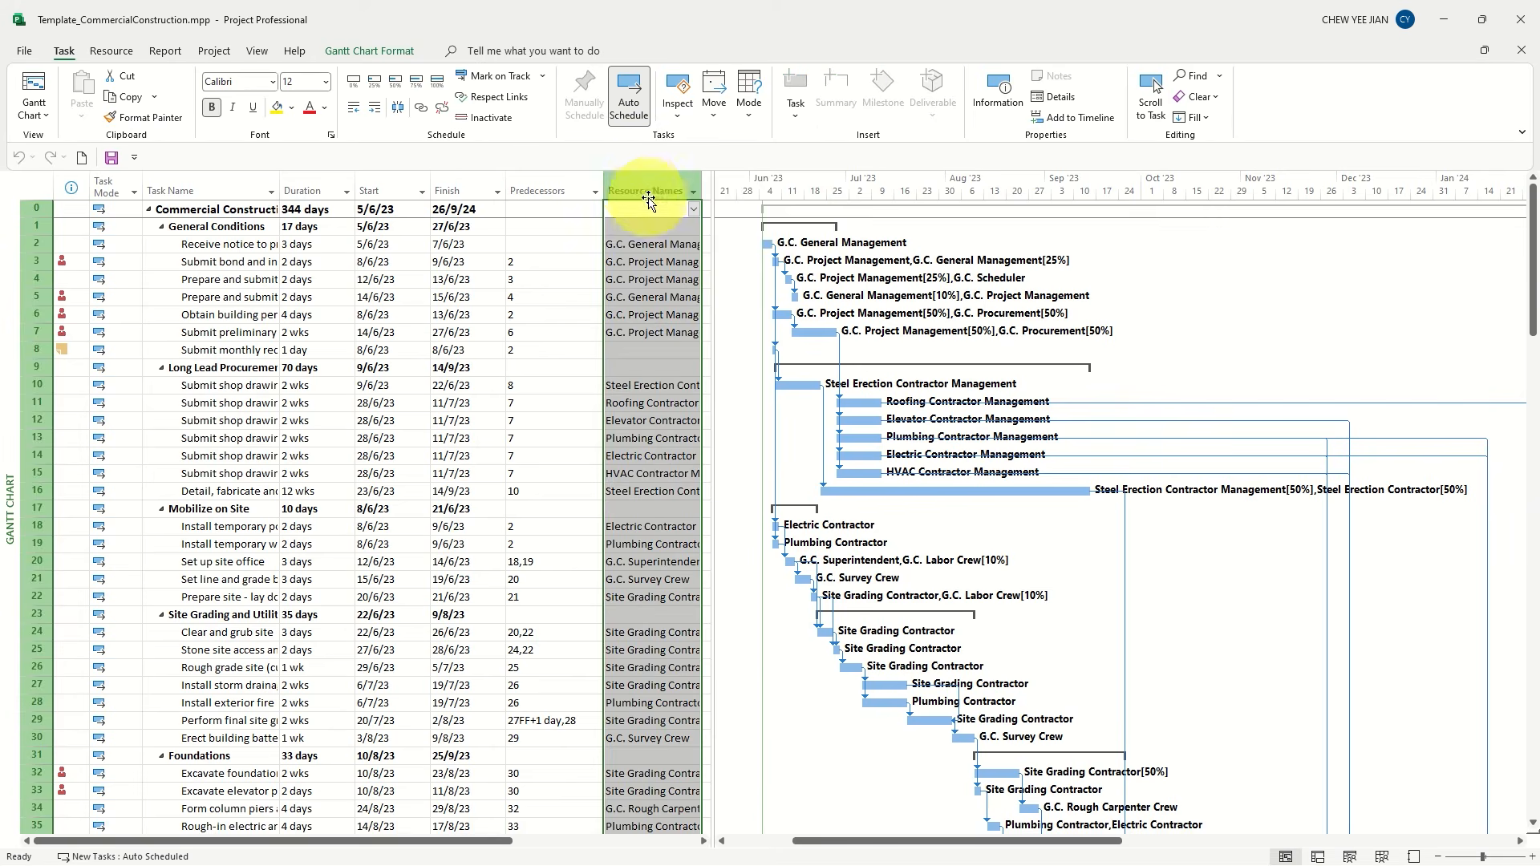
right_click(652, 191)
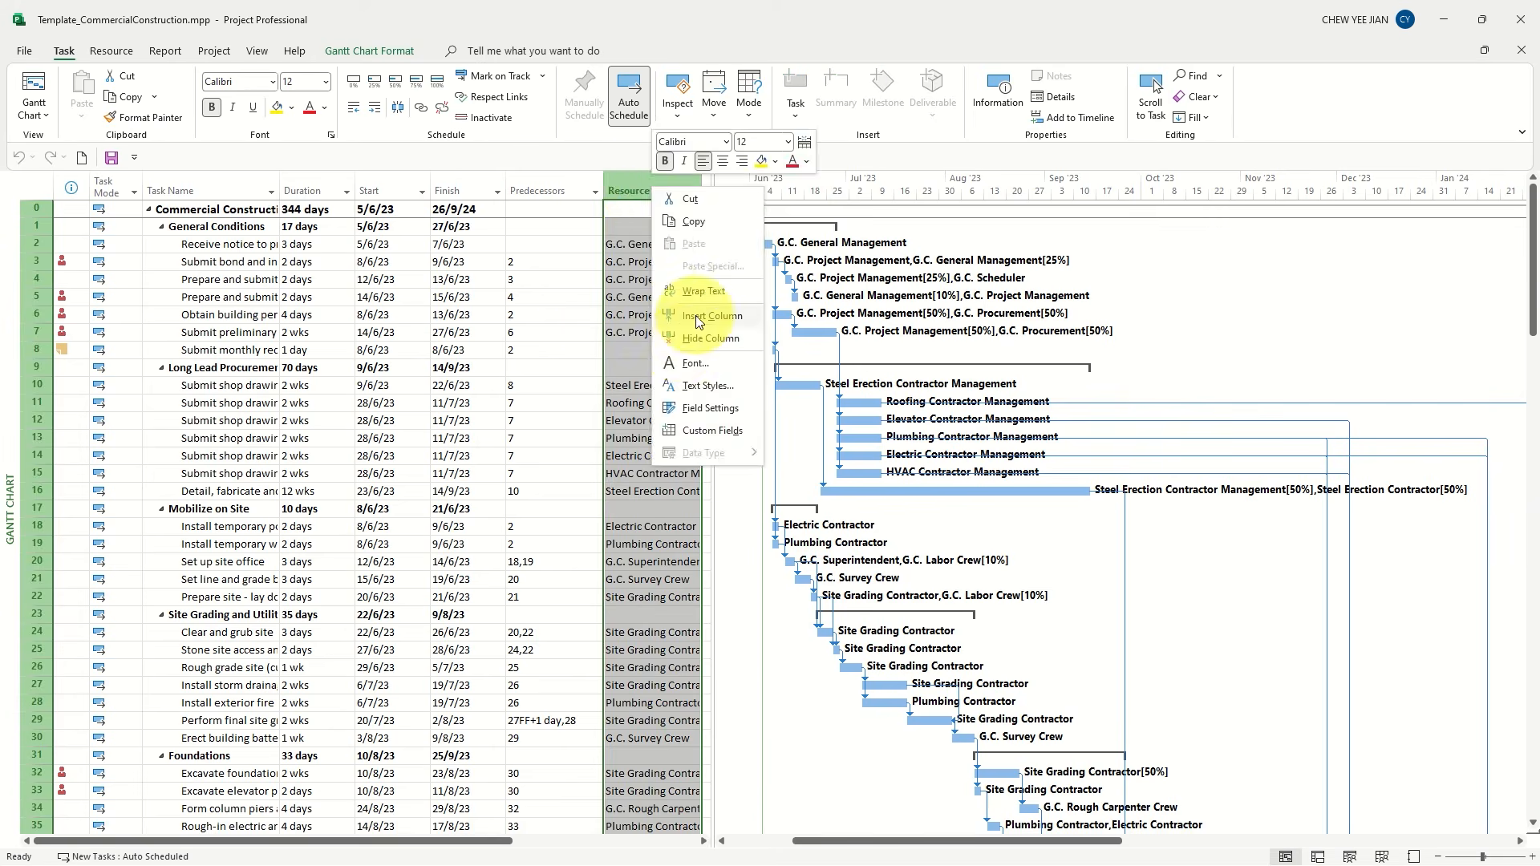
click(694, 318)
text(Number1)
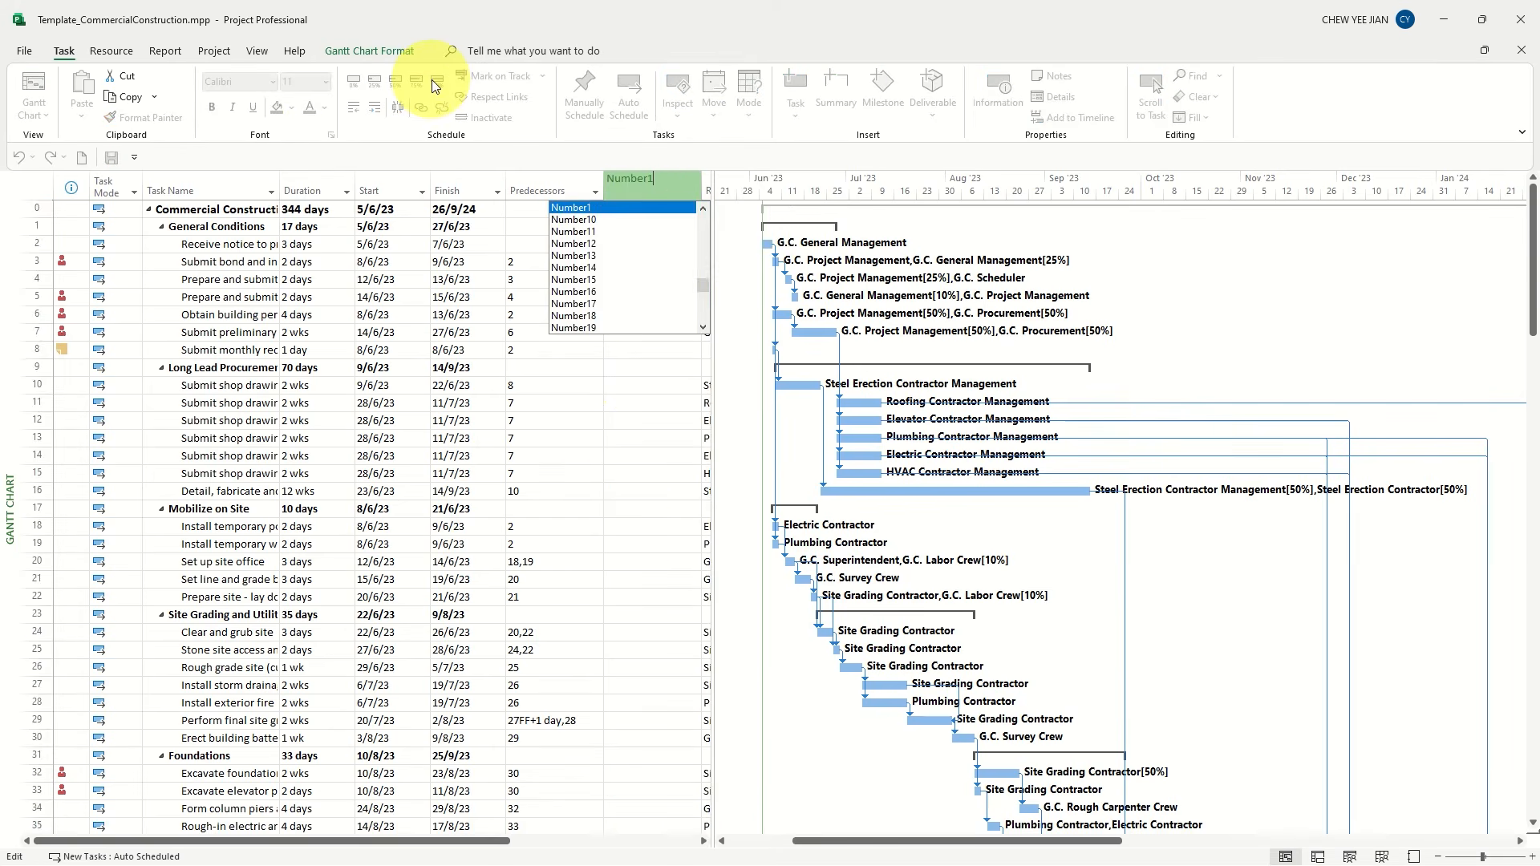
key(Return)
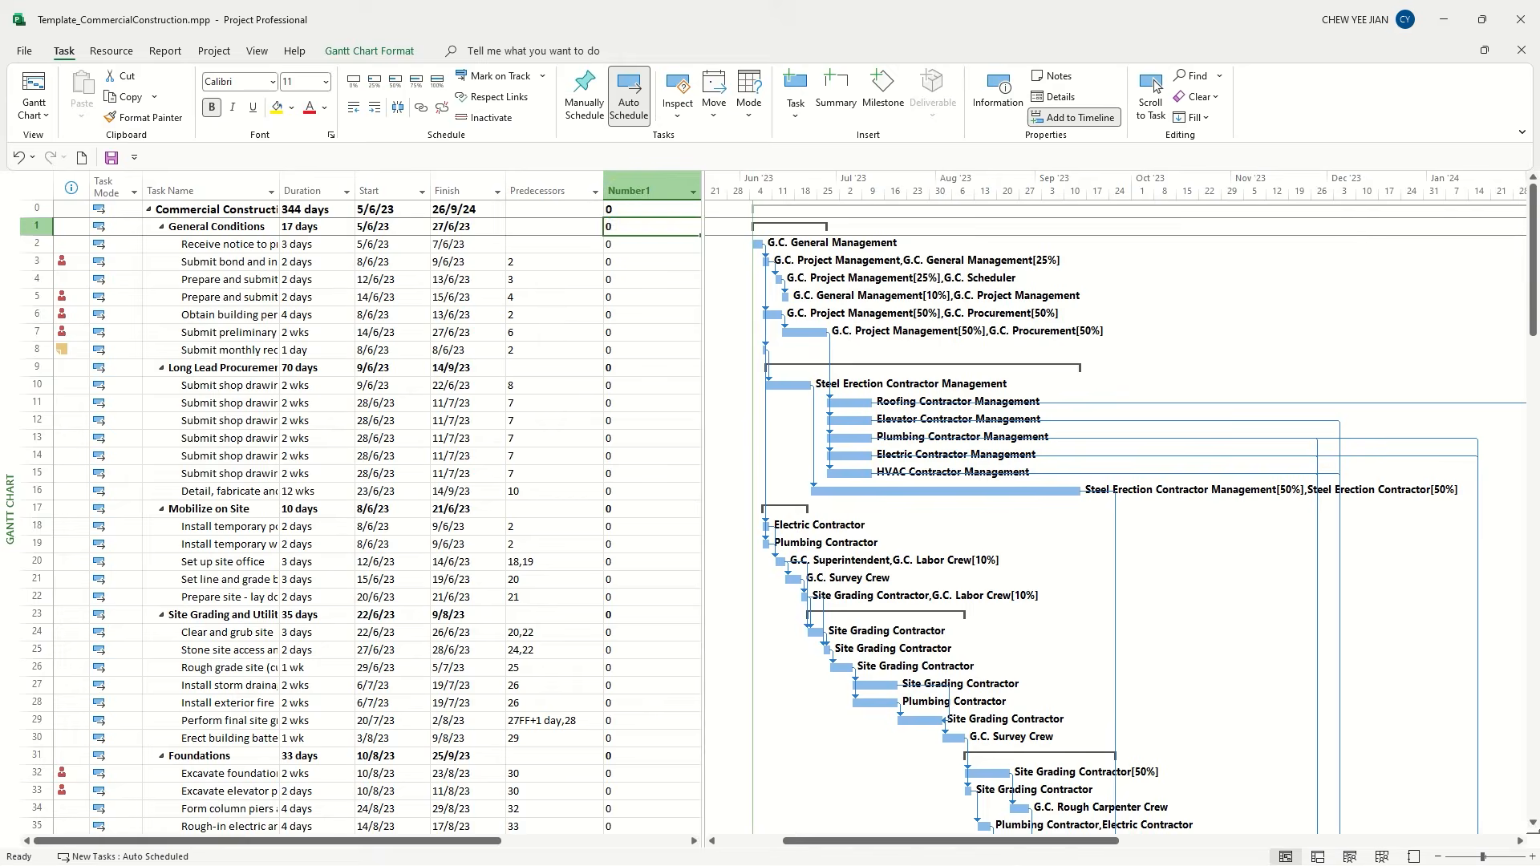
Give the Number1 custom field the copied planned-percentage formula based on Baseline Start, Status Date and Duration, replacing its existing data
click(626, 176)
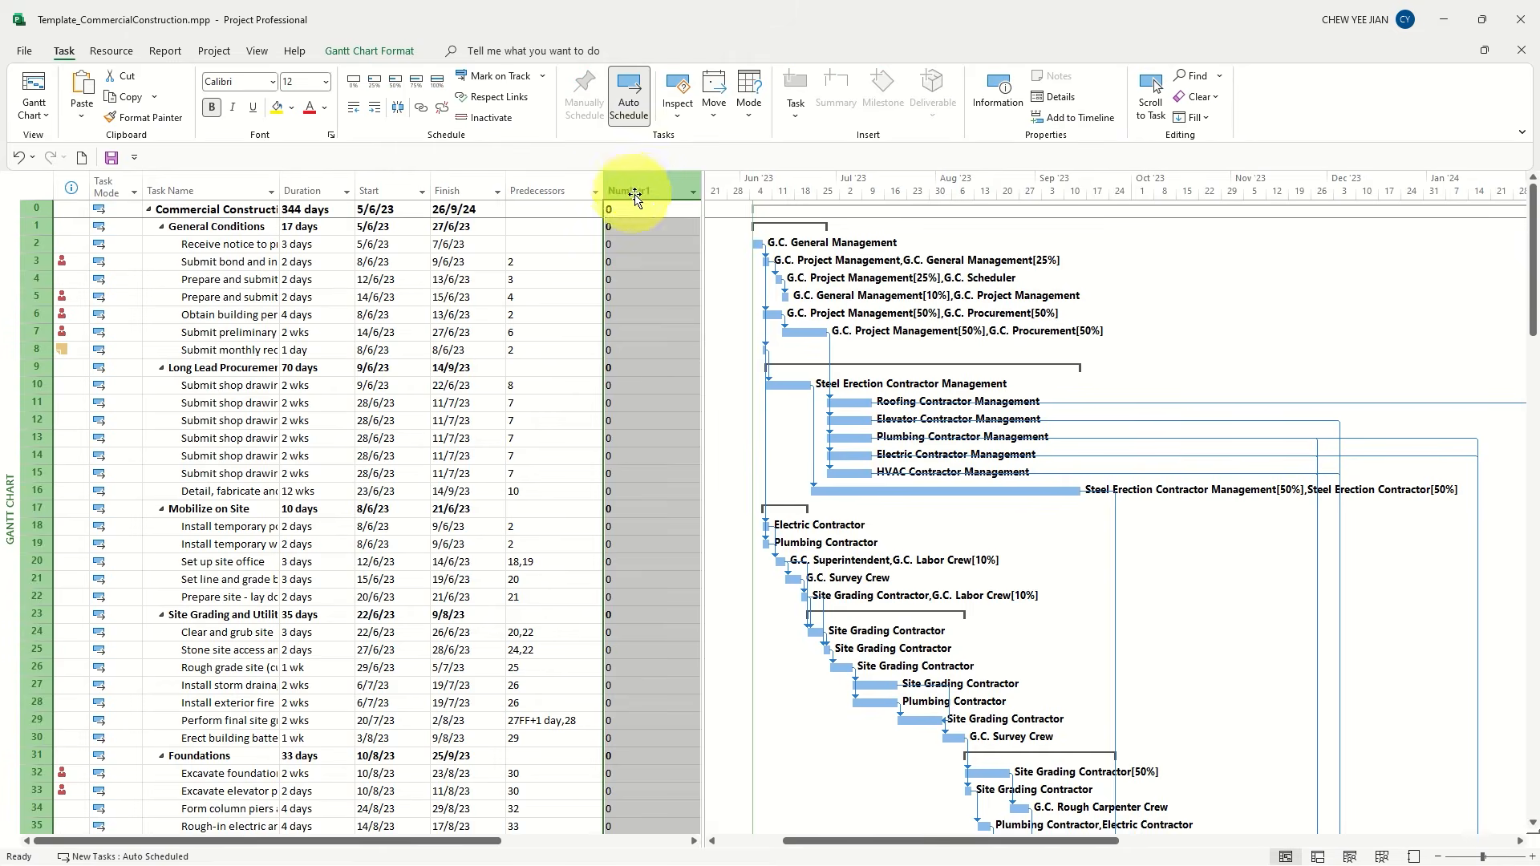
right_click(650, 192)
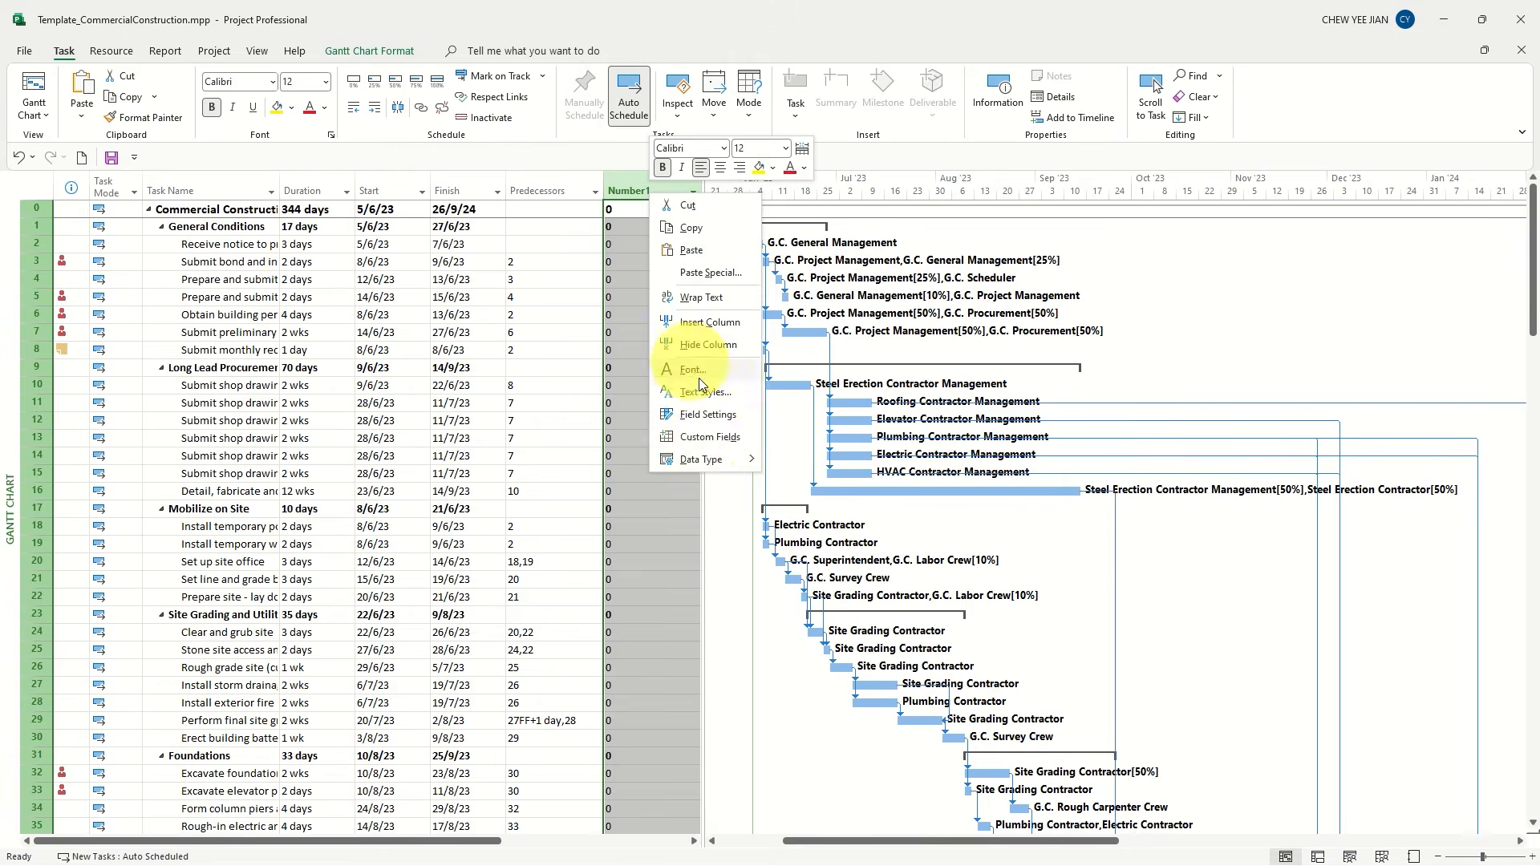
click(711, 438)
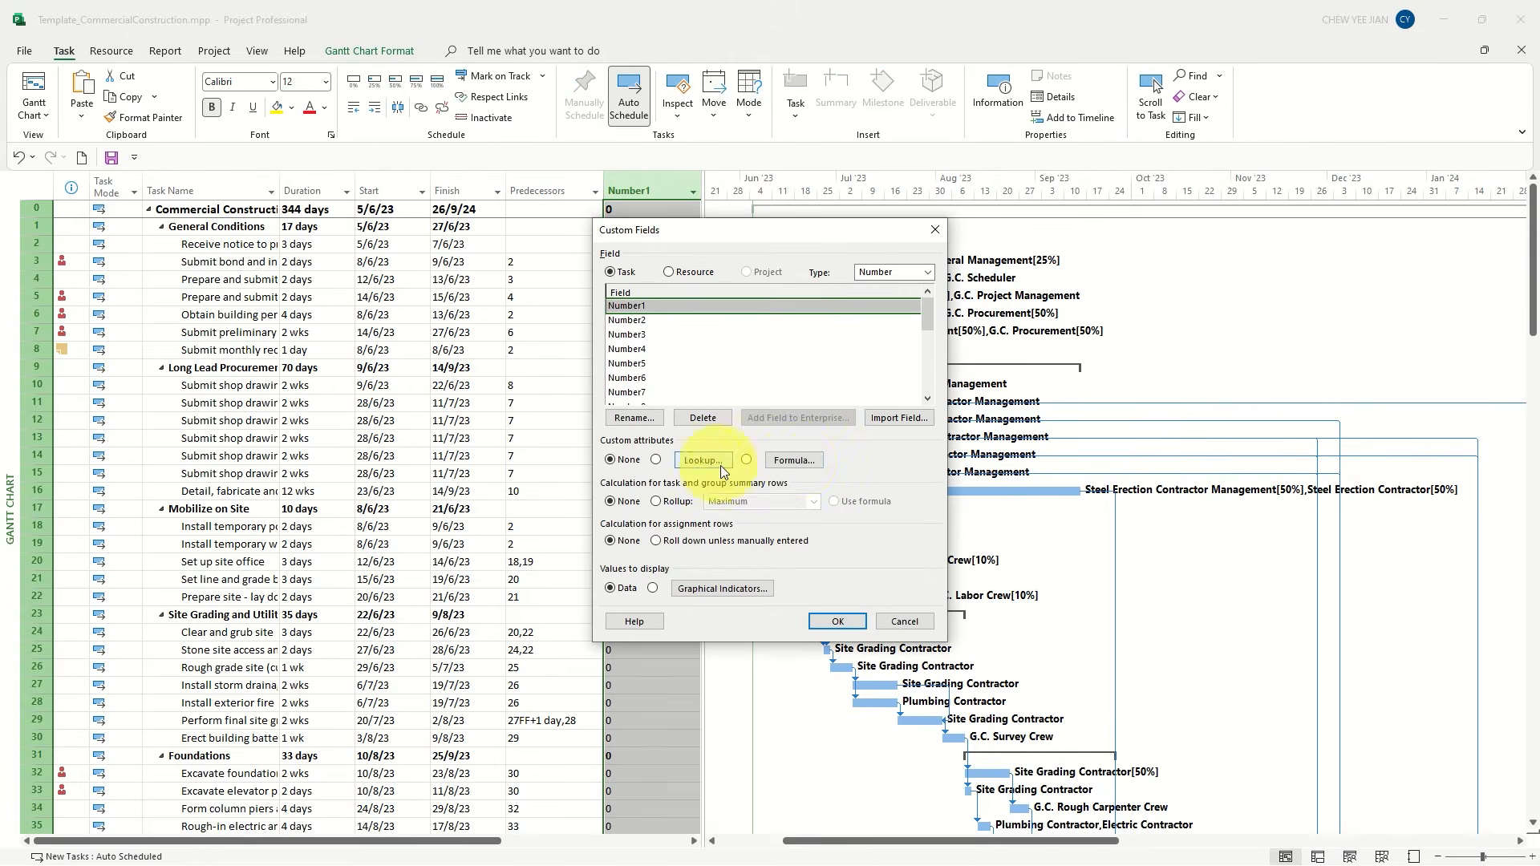
click(794, 460)
key(ctrl+v)
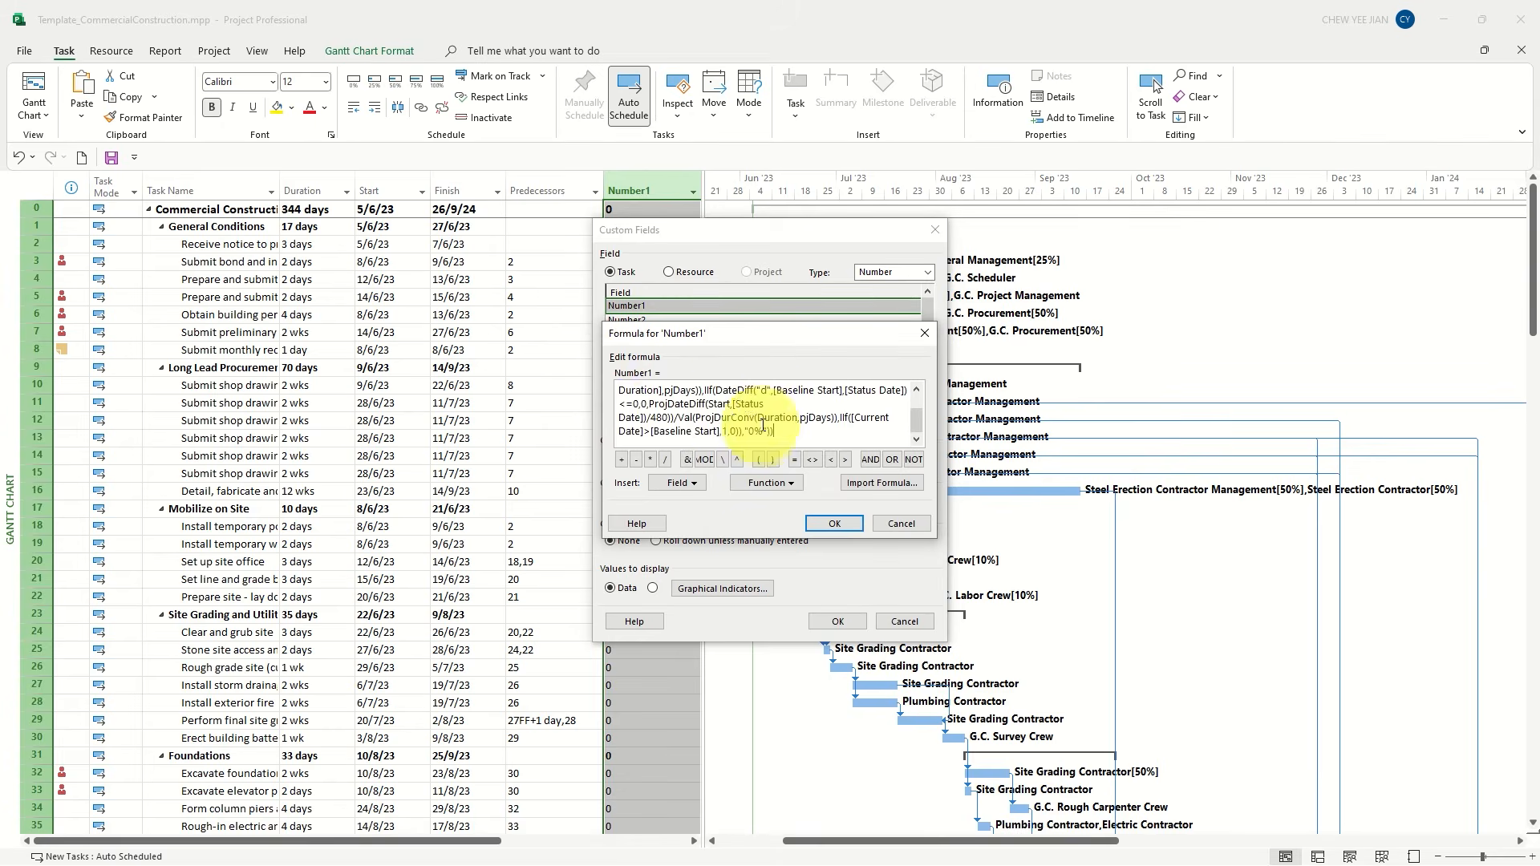
scroll(752, 423, up, 2)
scroll(727, 404, down, 2)
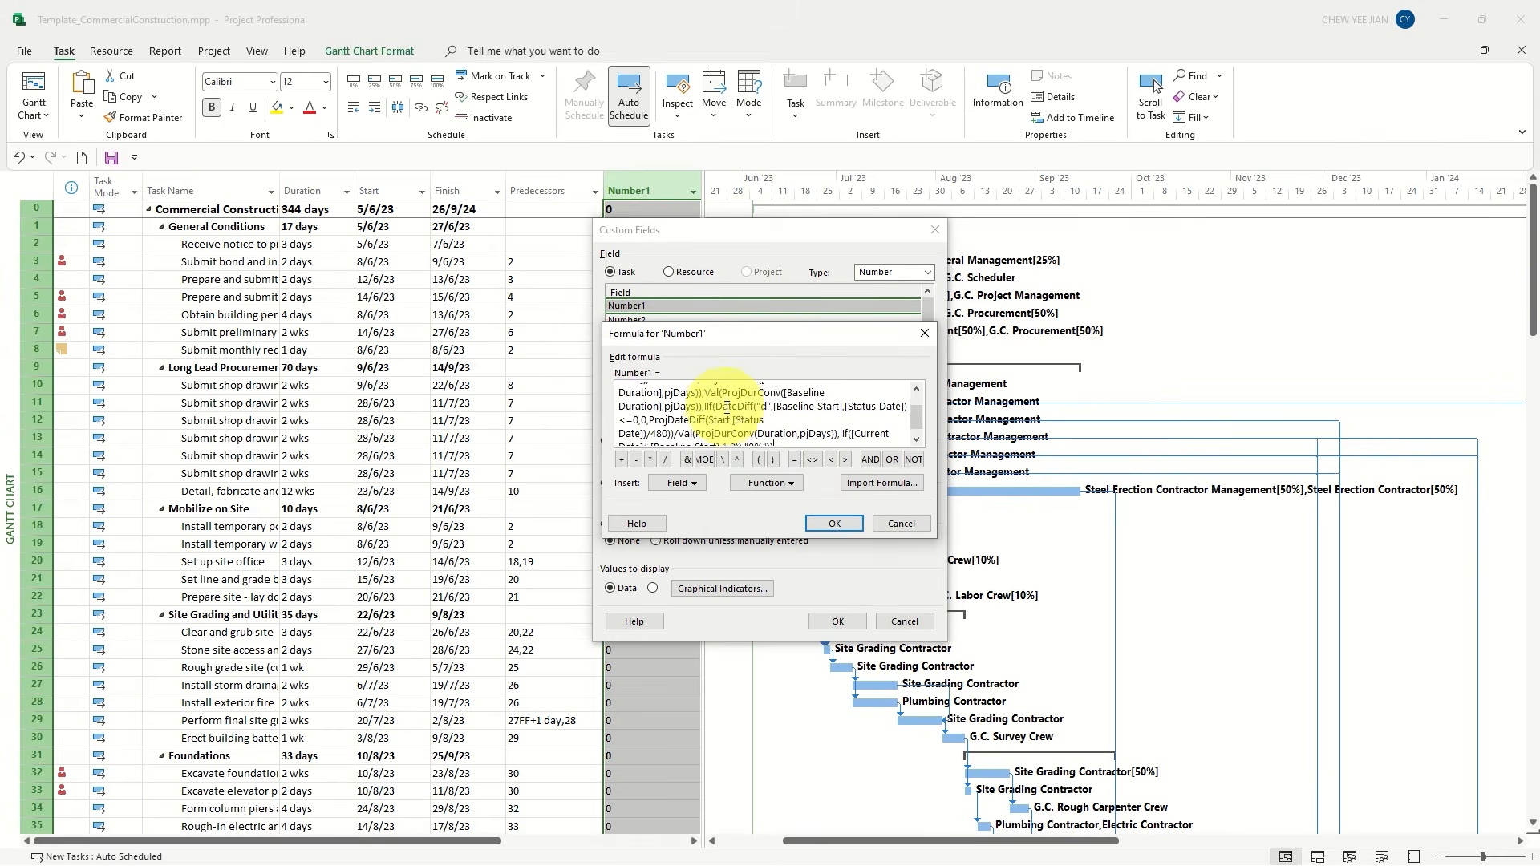
click(831, 524)
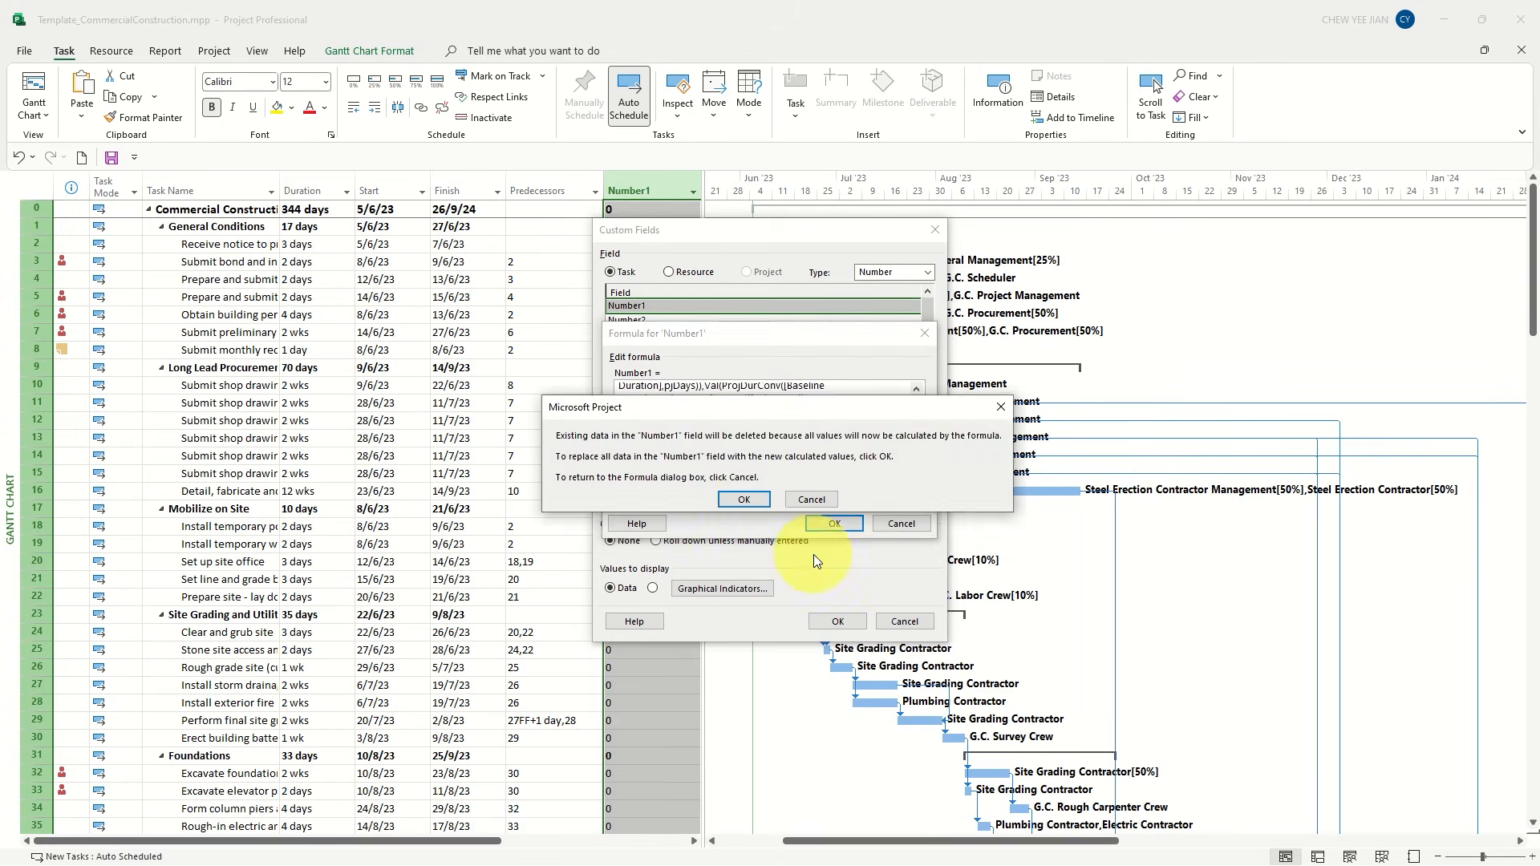
click(749, 502)
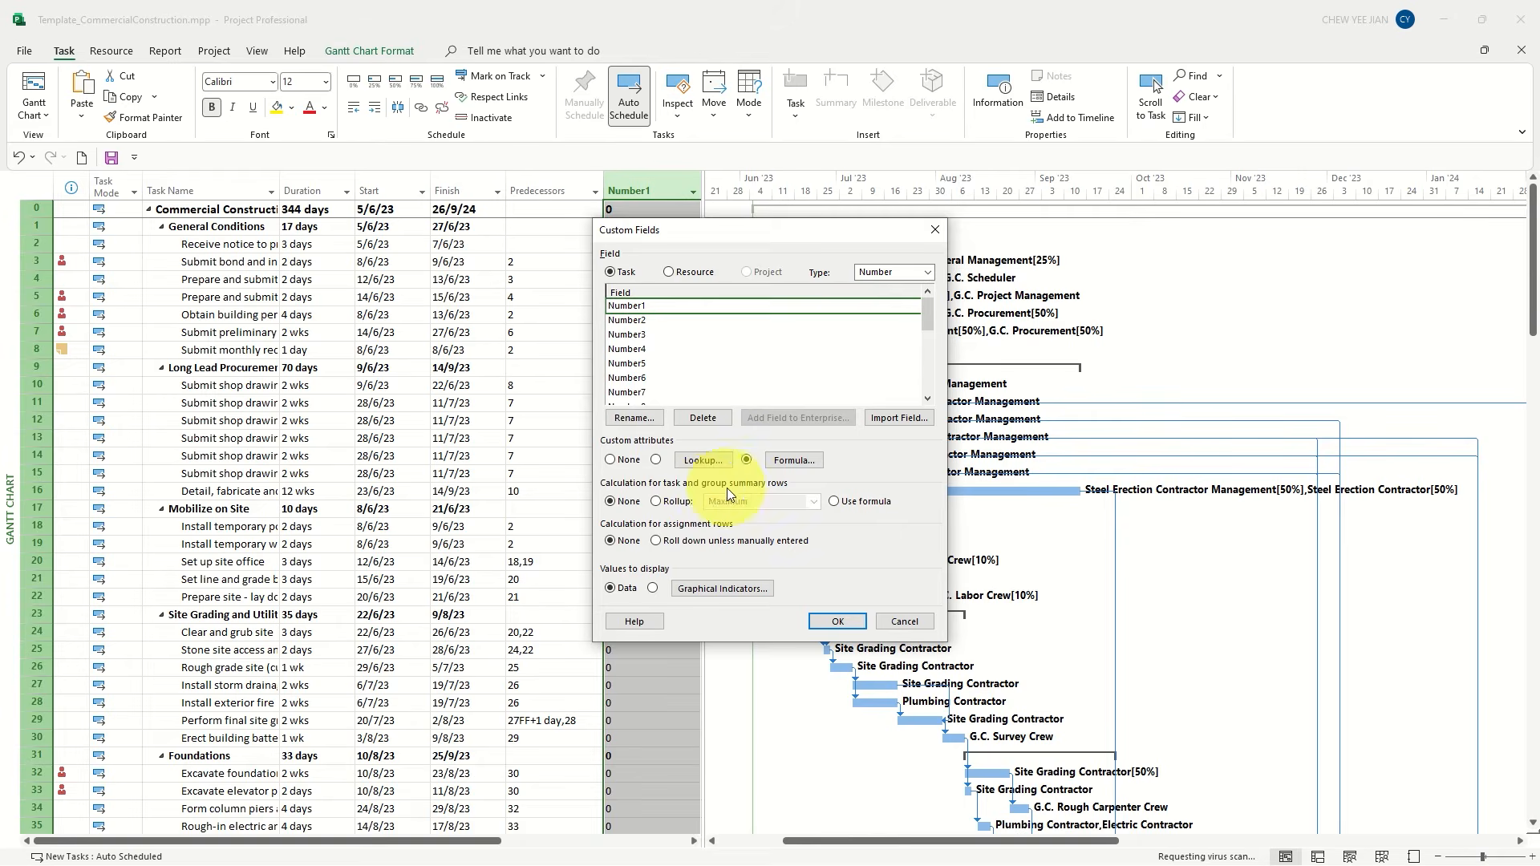
Make task and group summary rows use the formula, and rename the Number1 custom field to Youtube1
click(849, 503)
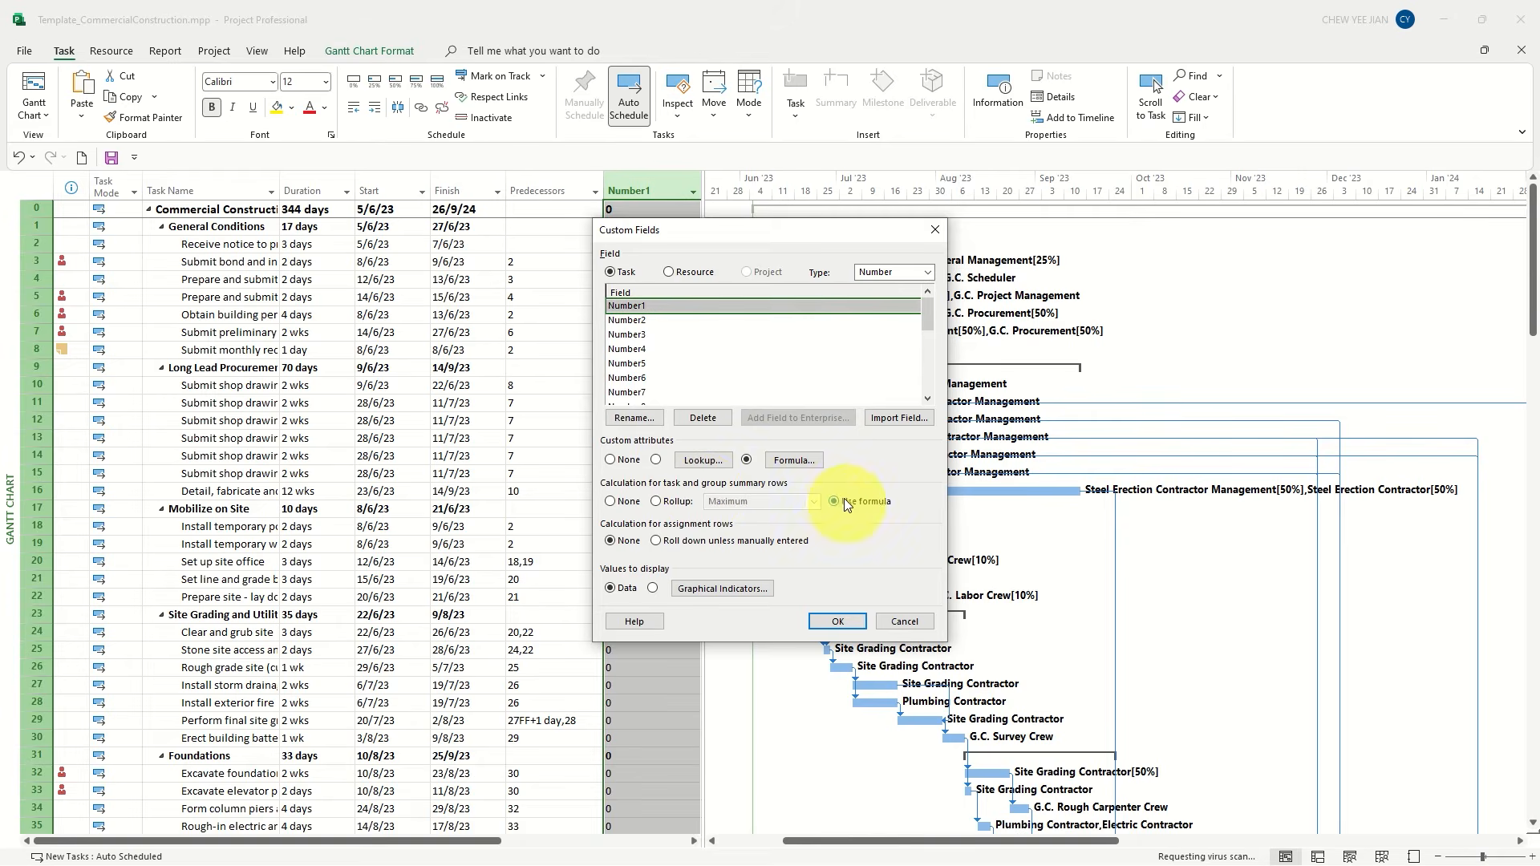
click(641, 420)
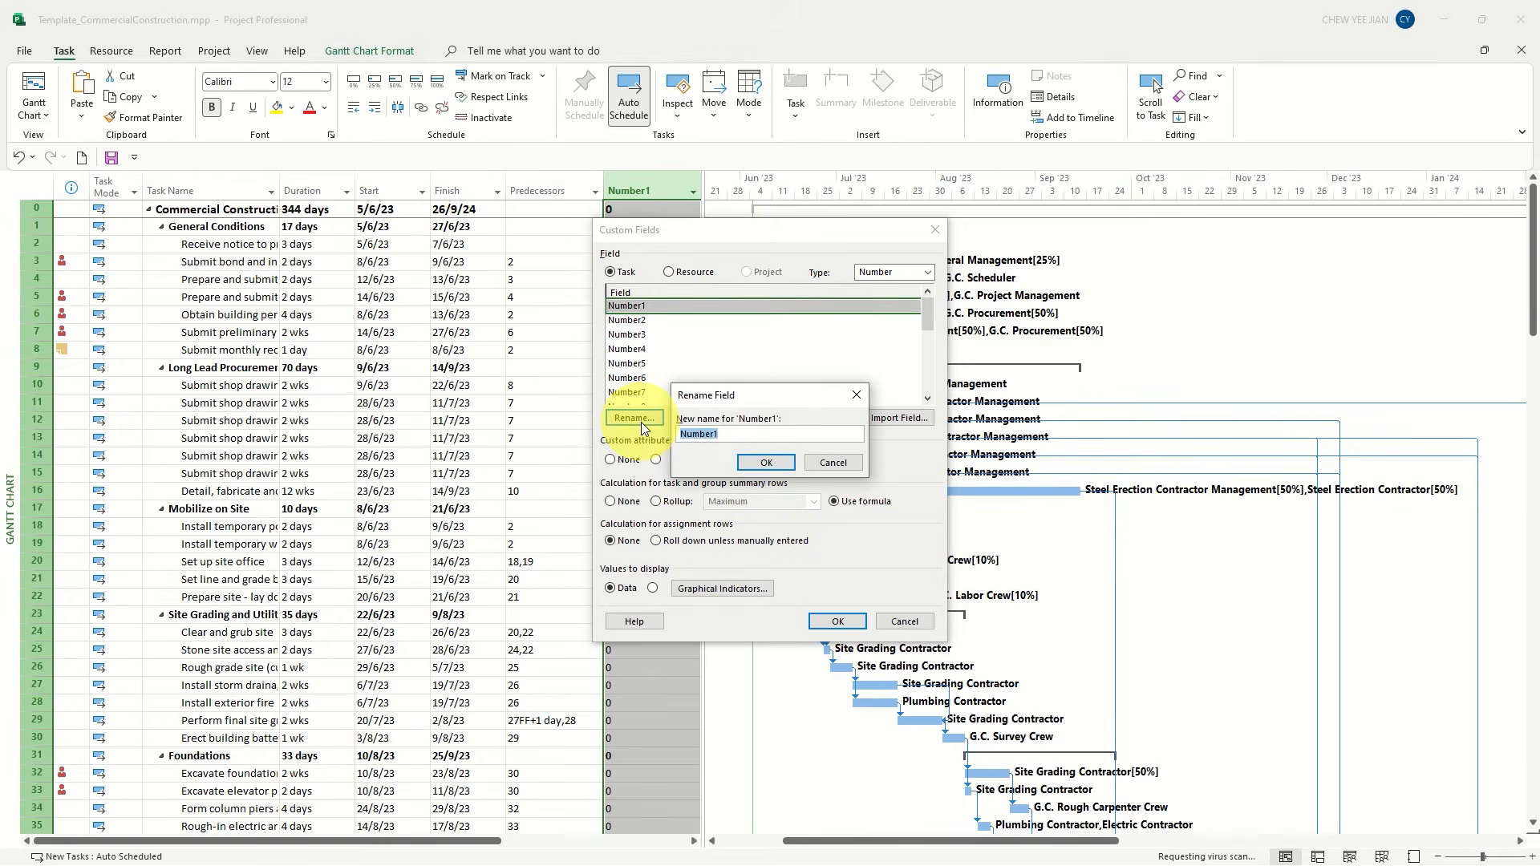
text(Total Float)
key(Return)
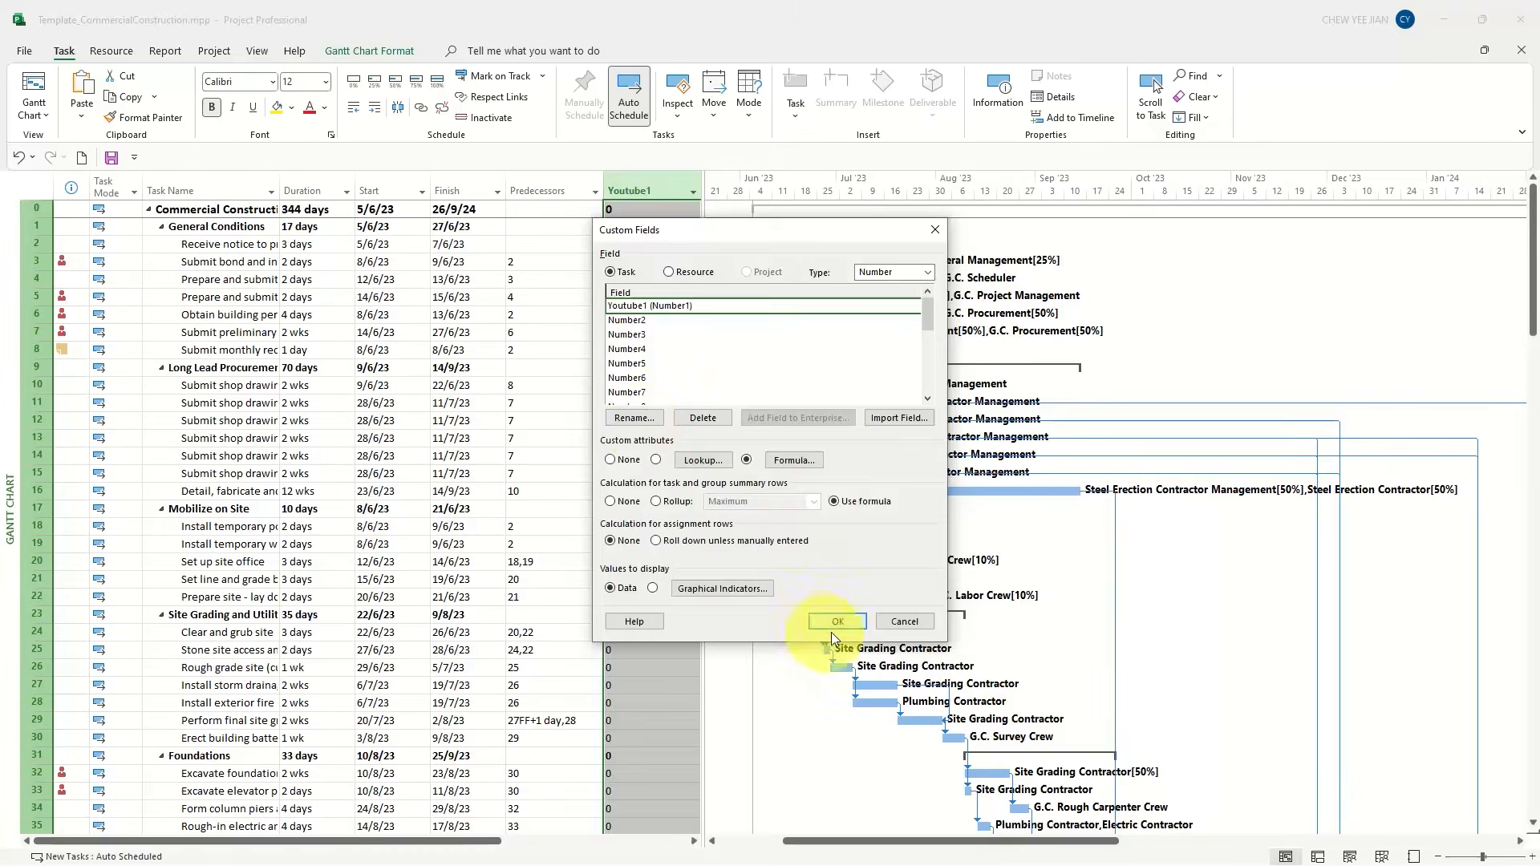
click(834, 622)
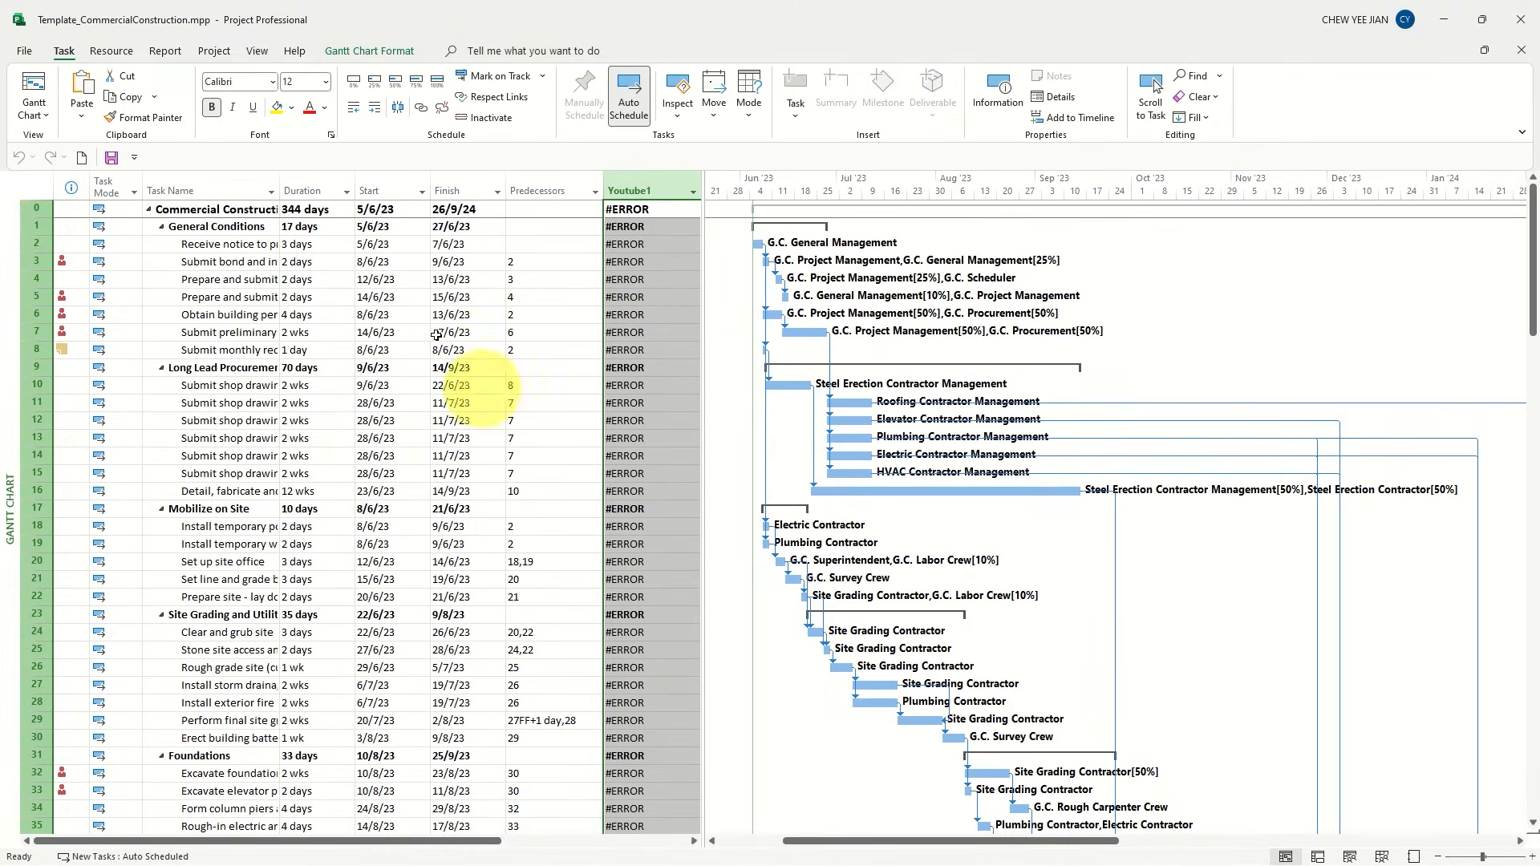
Set the default Baseline for the entire project
click(210, 51)
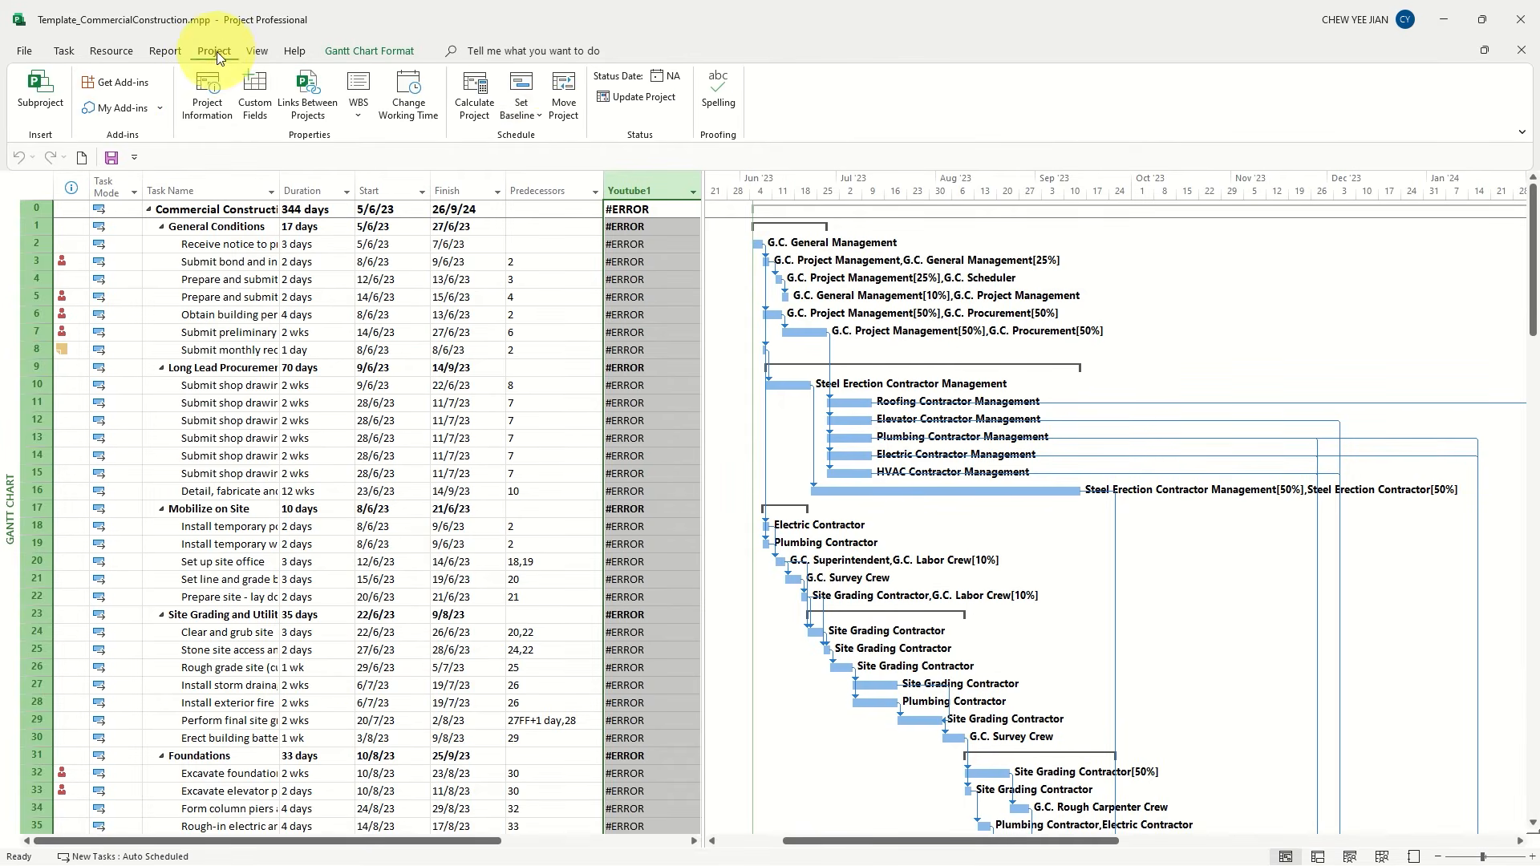
click(522, 106)
click(532, 160)
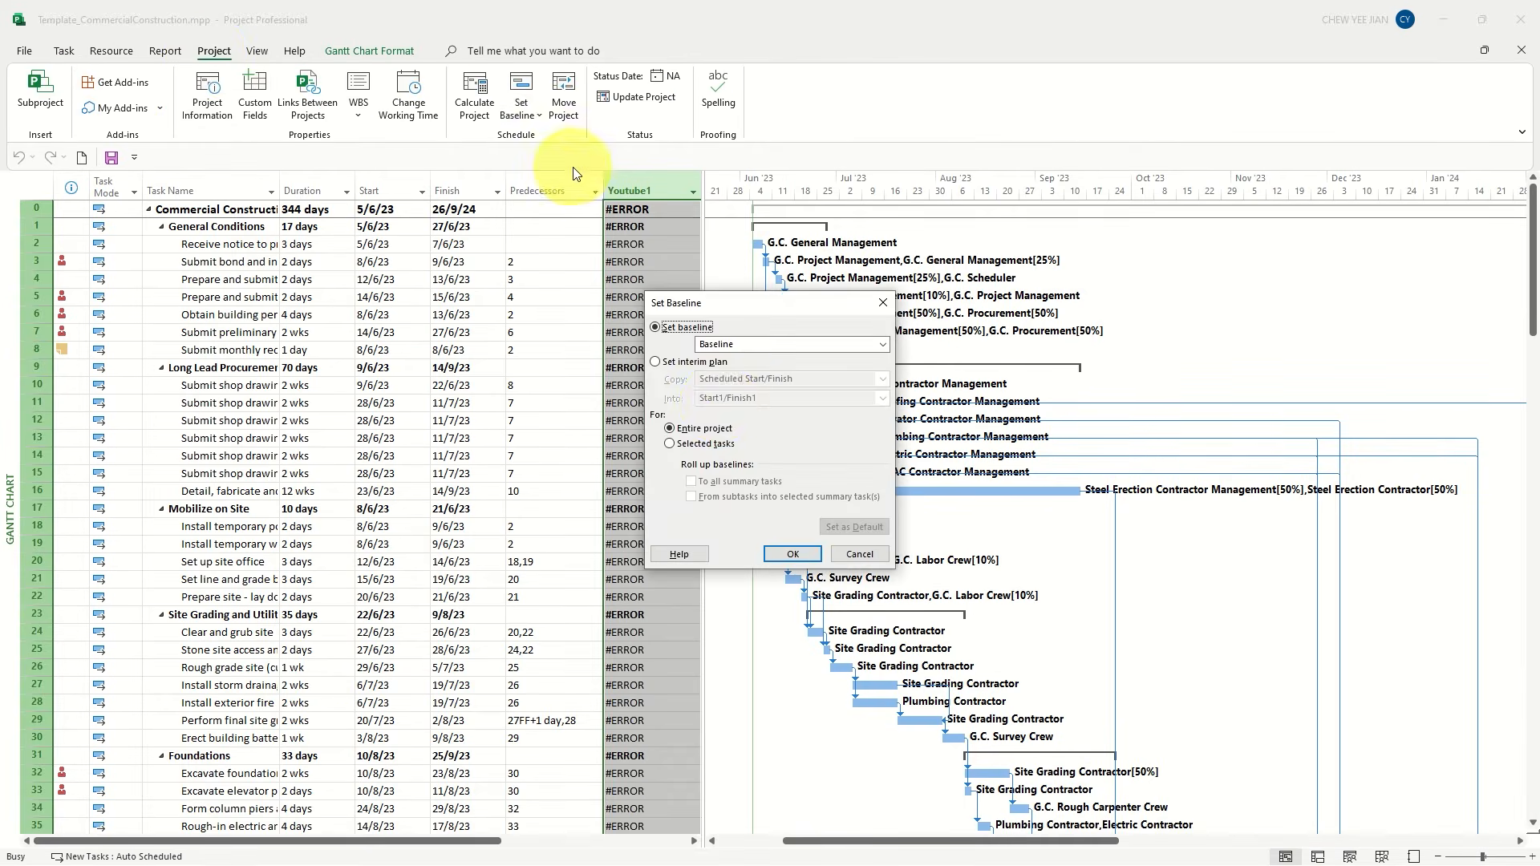
click(791, 554)
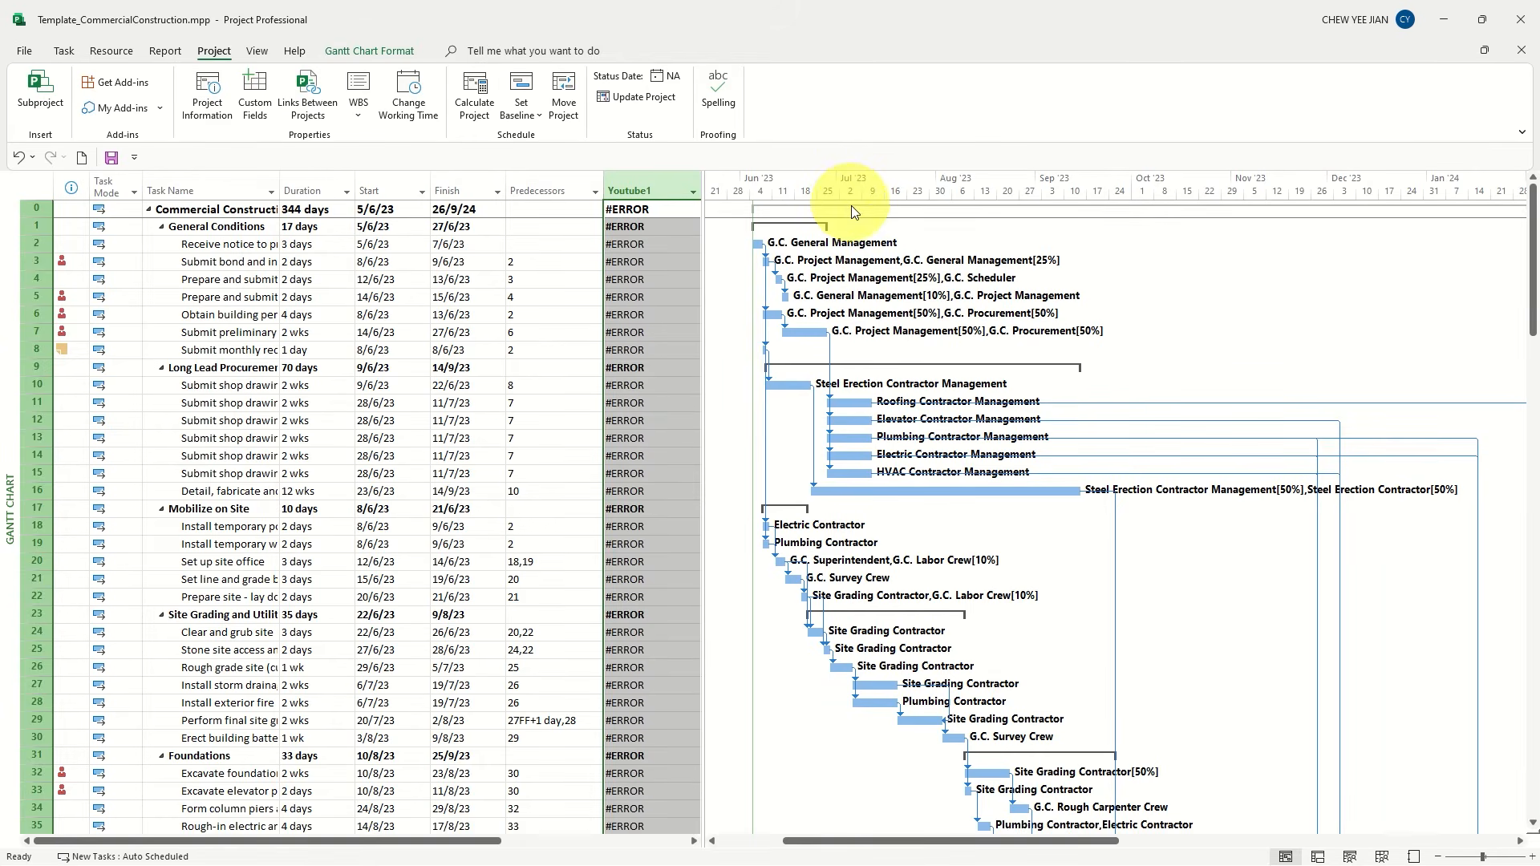
Set the project's status date to 3 July 2023
click(664, 83)
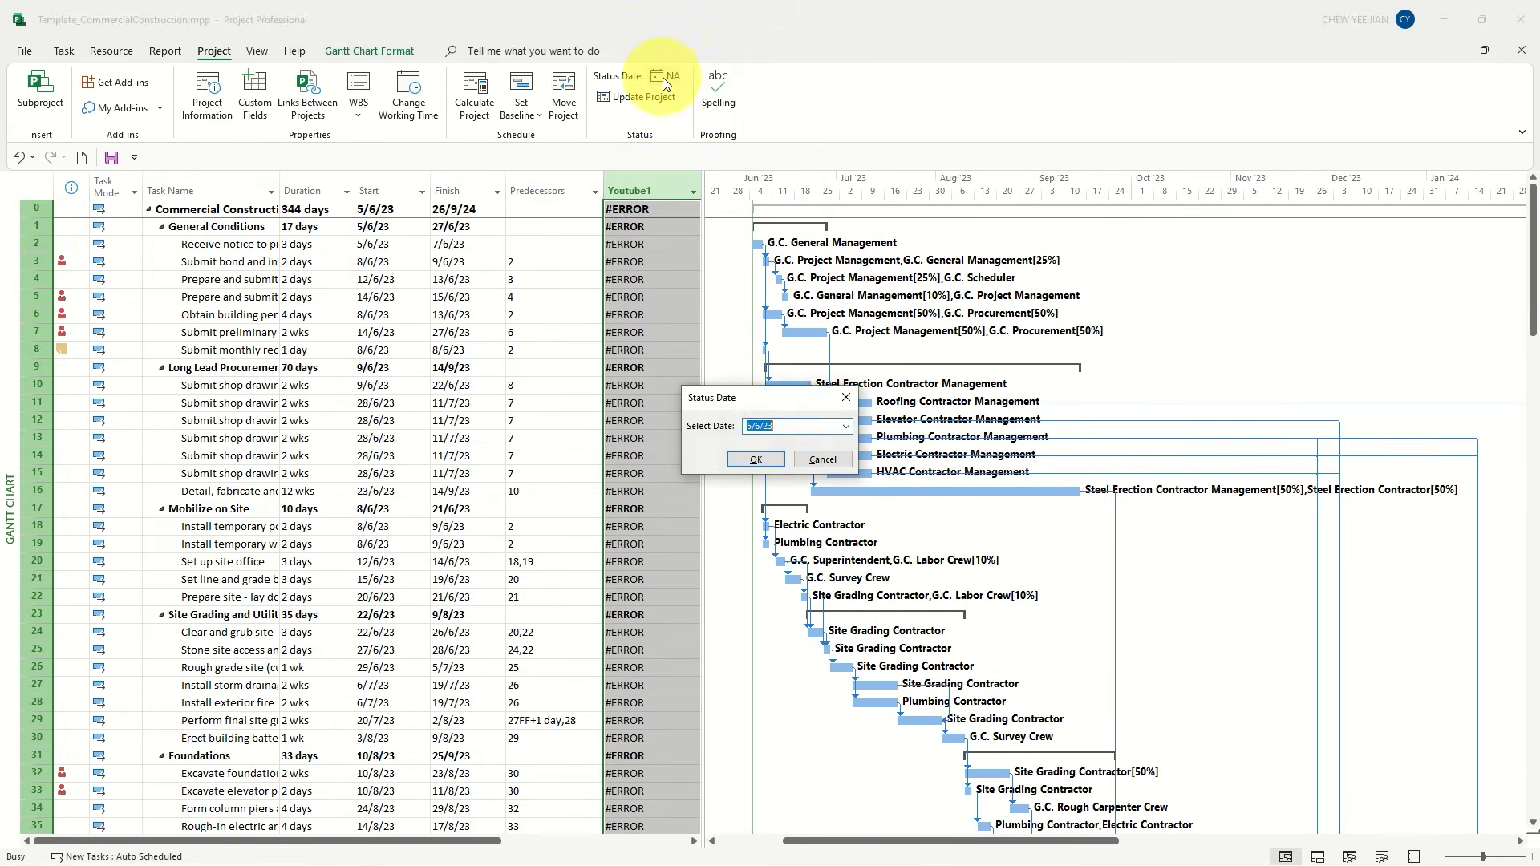
click(846, 428)
click(842, 446)
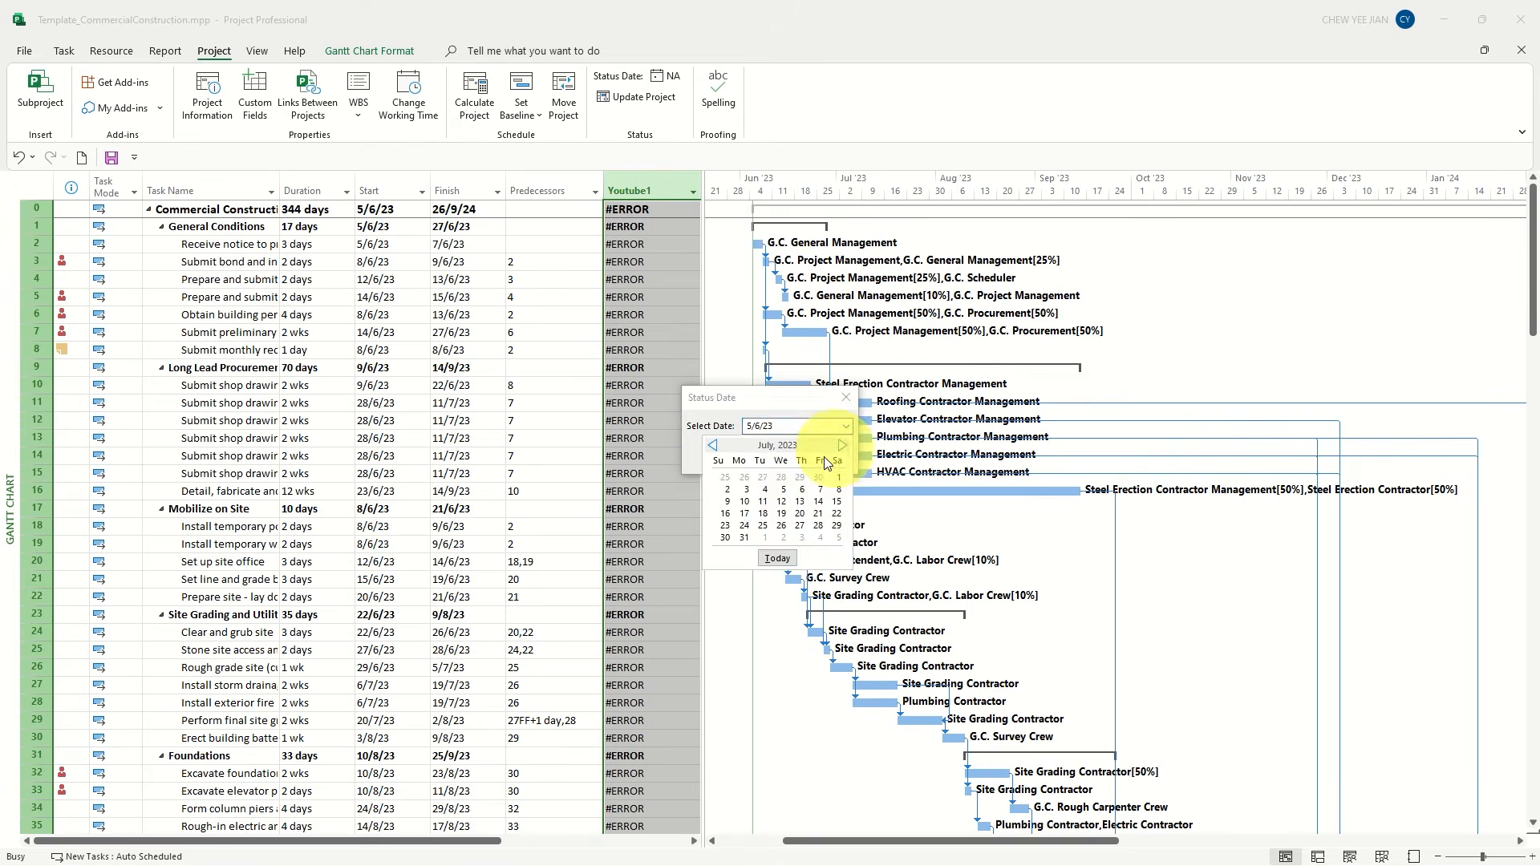
click(731, 492)
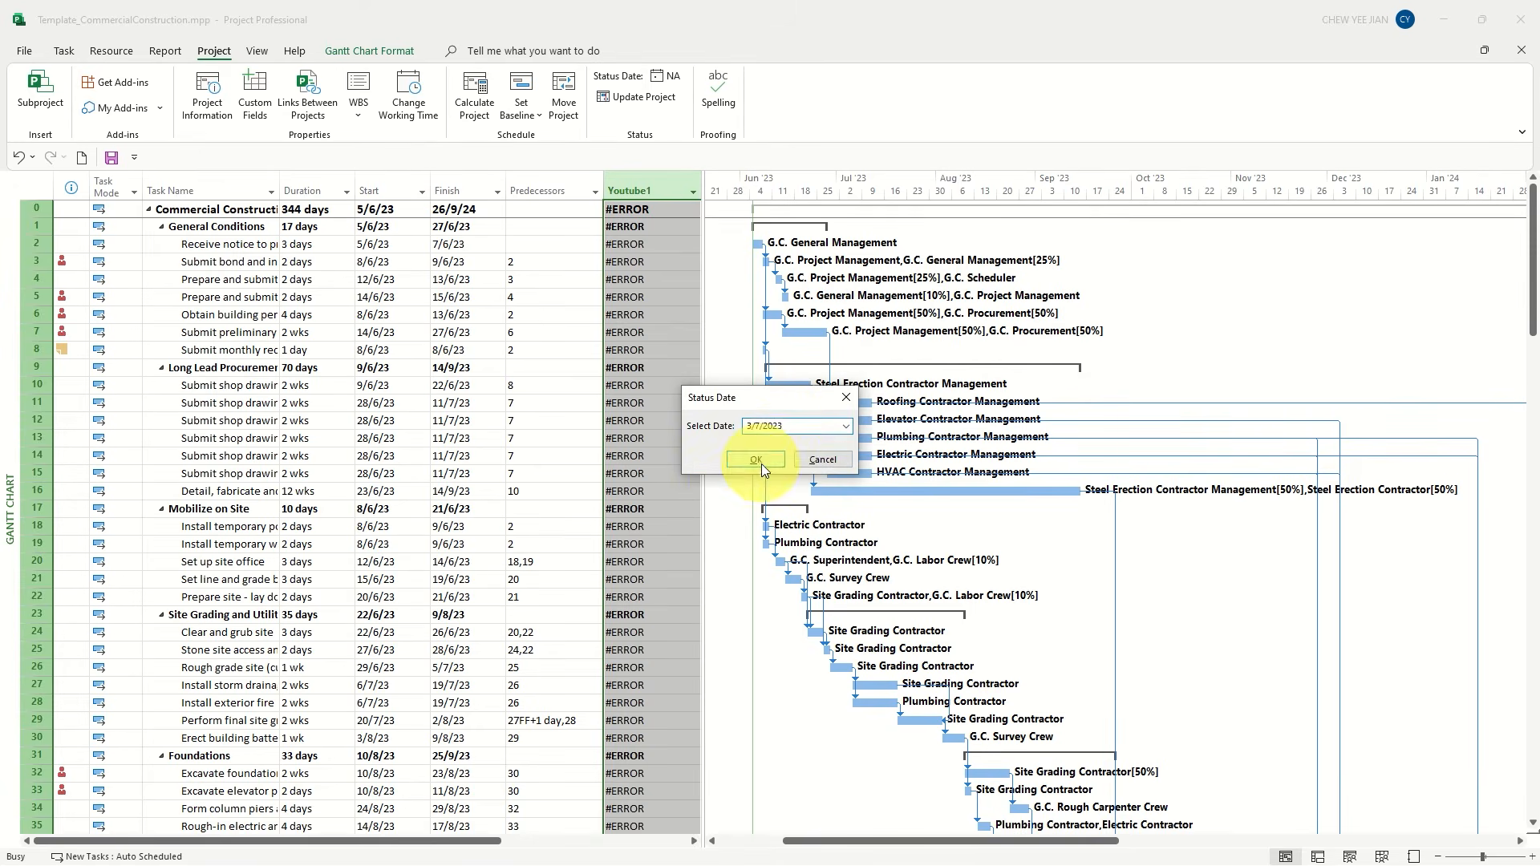
click(756, 459)
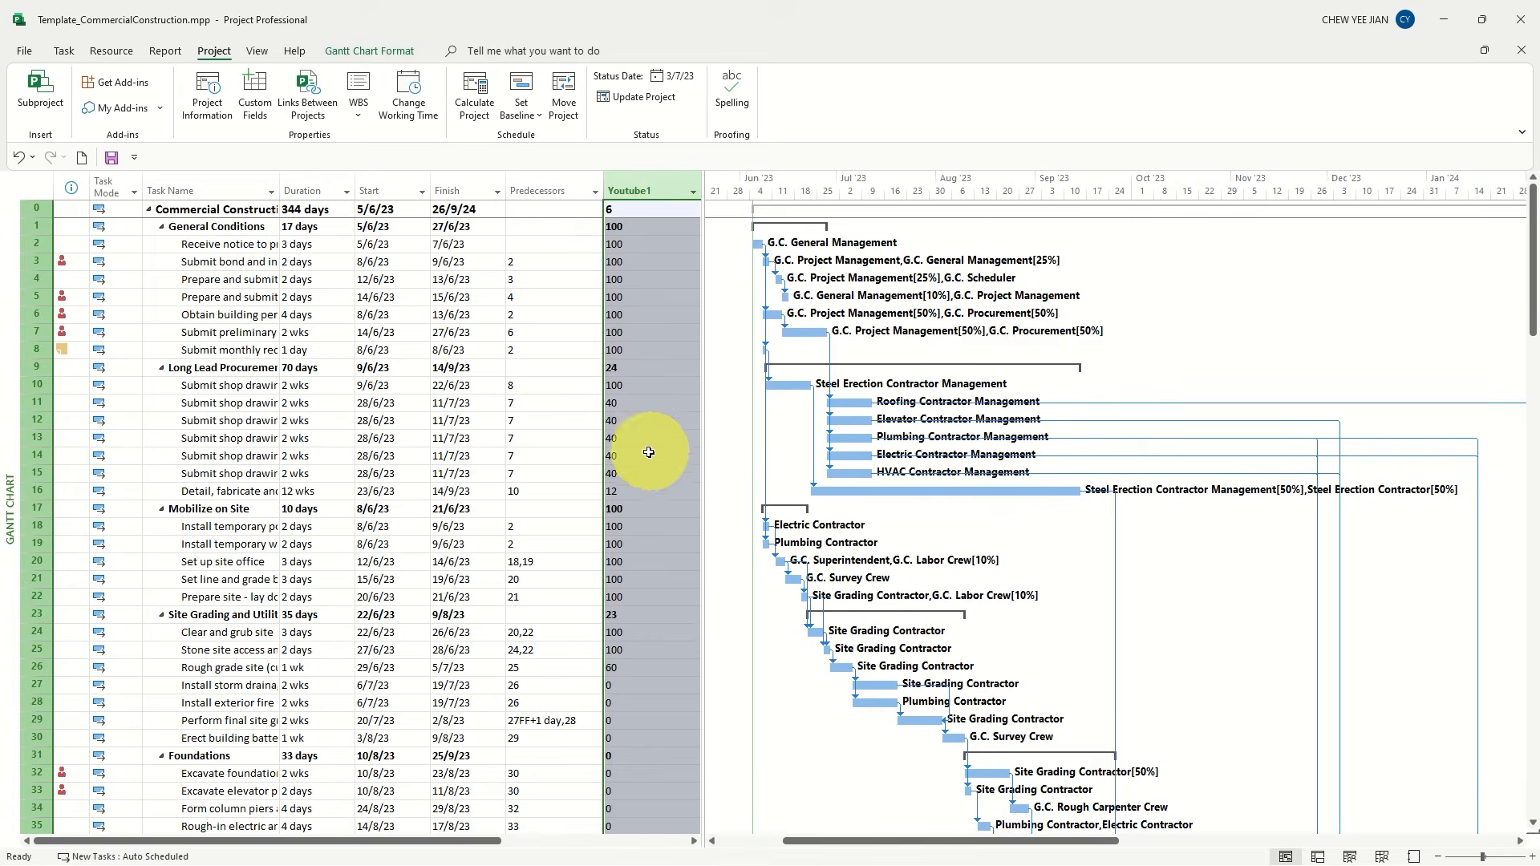
Format the Status Date gridline of the Gantt chart as a solid red line
click(369, 50)
click(69, 118)
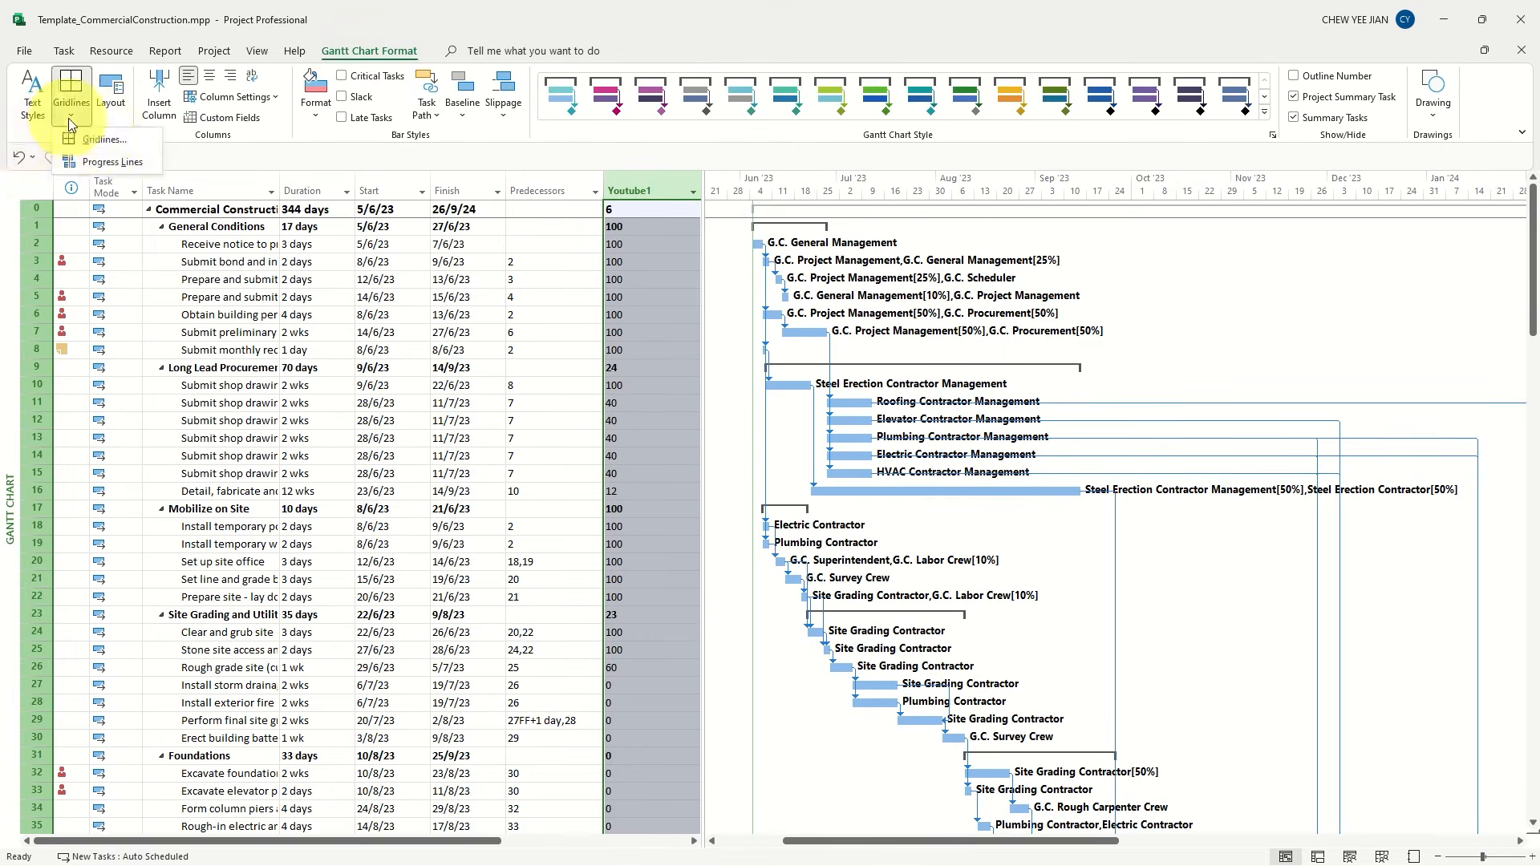
click(104, 140)
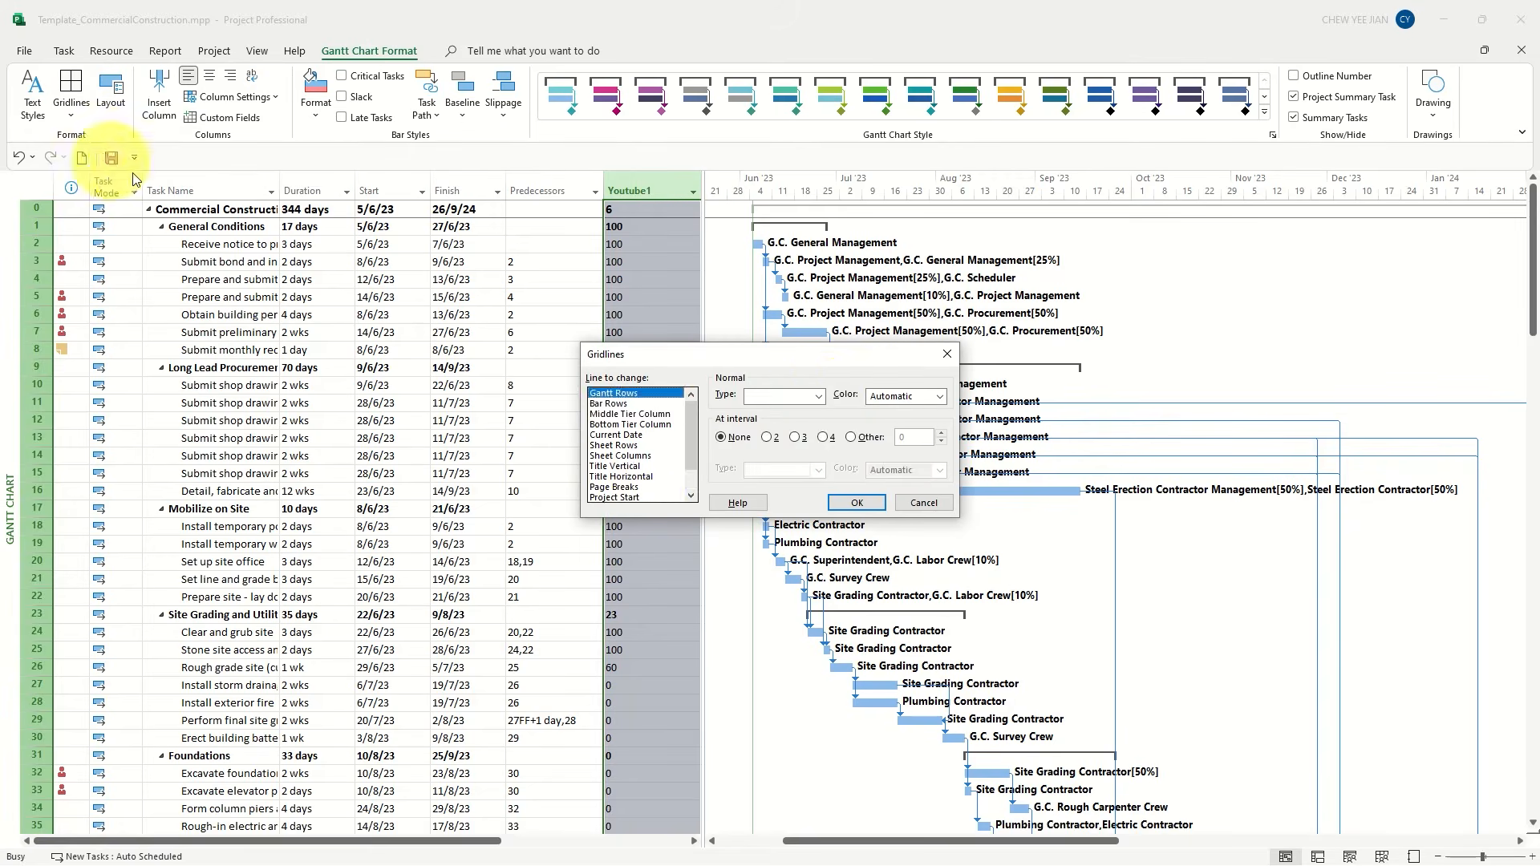
scroll(638, 449, down, 2)
click(614, 487)
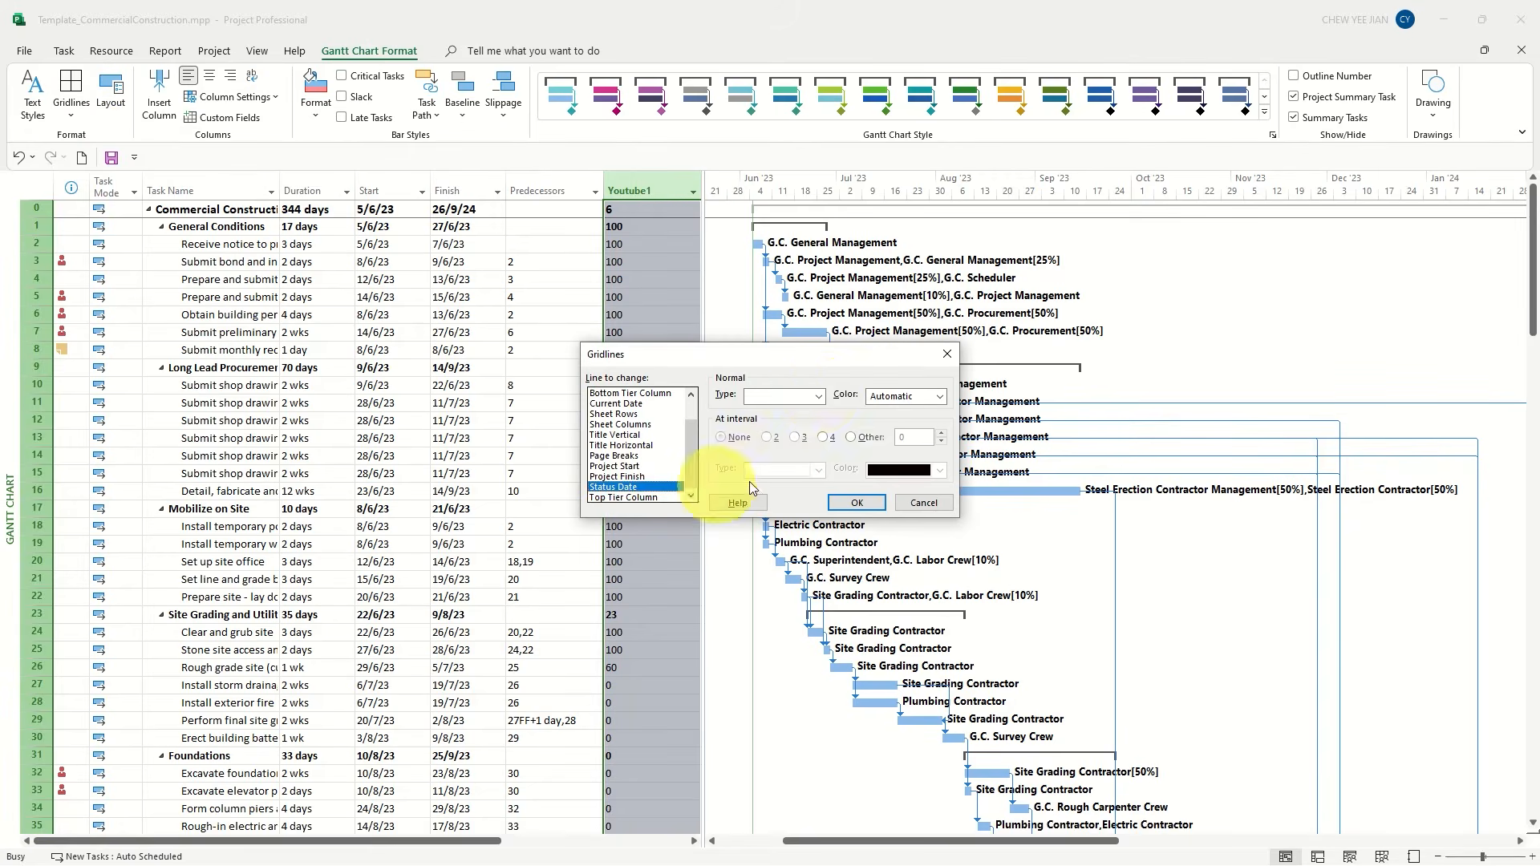
click(818, 396)
click(774, 409)
click(902, 396)
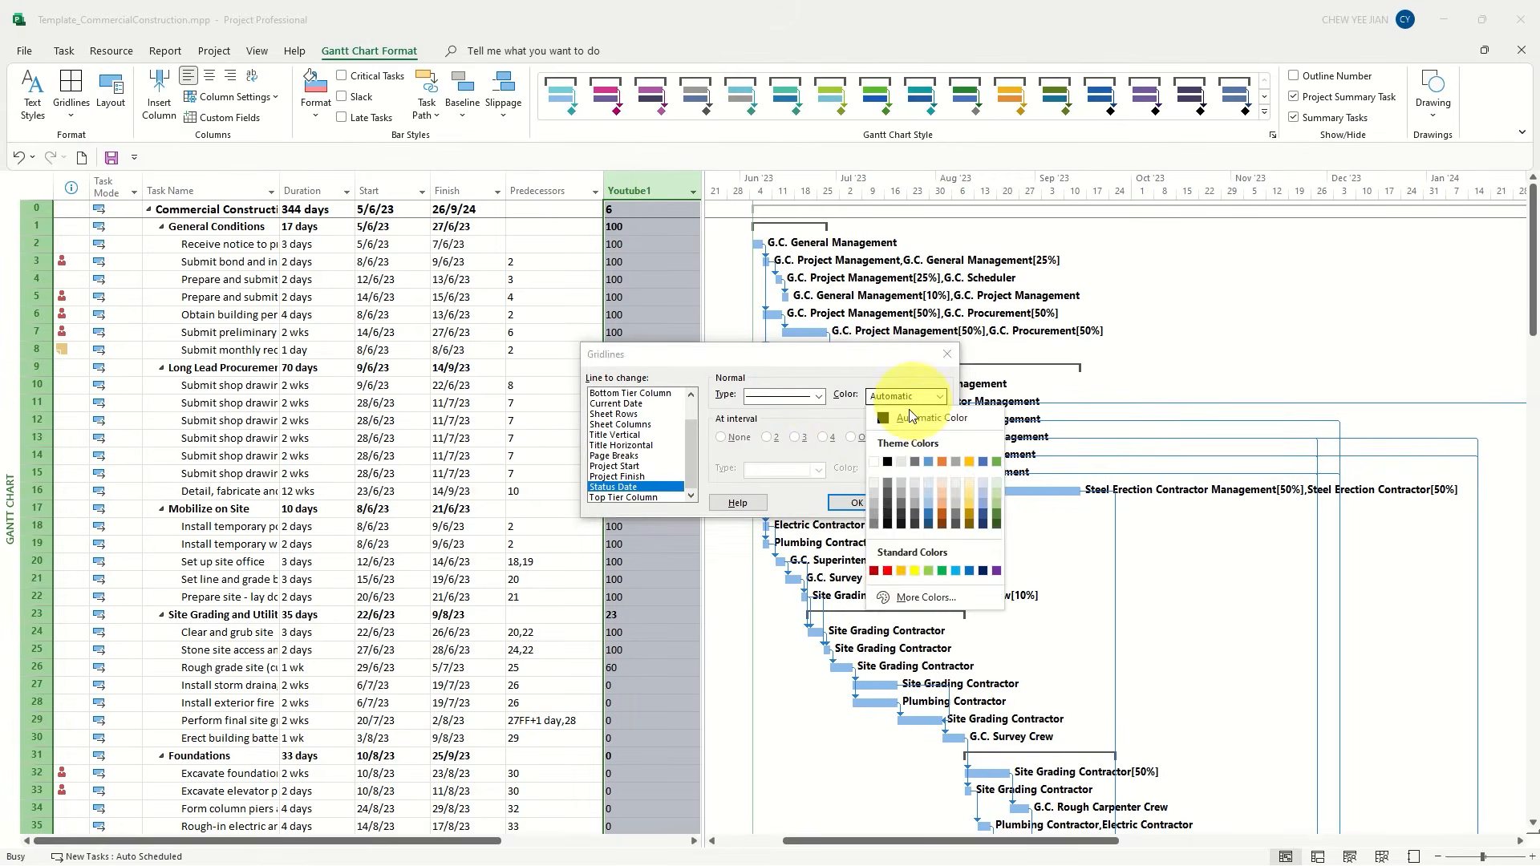
click(886, 570)
click(854, 503)
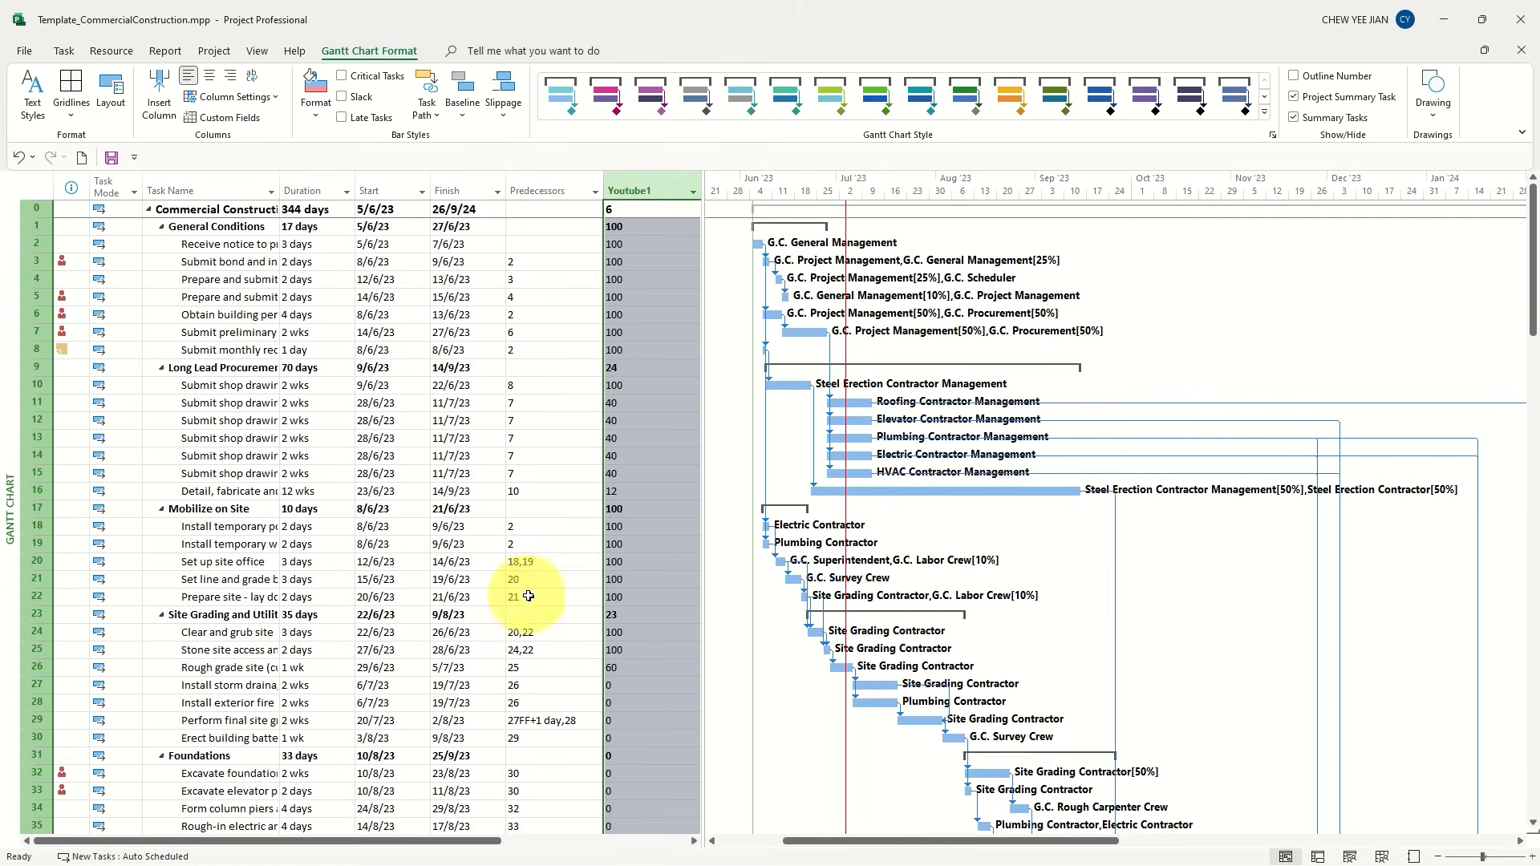
Insert a % Complete column in front of the Youtube1 column
right_click(638, 190)
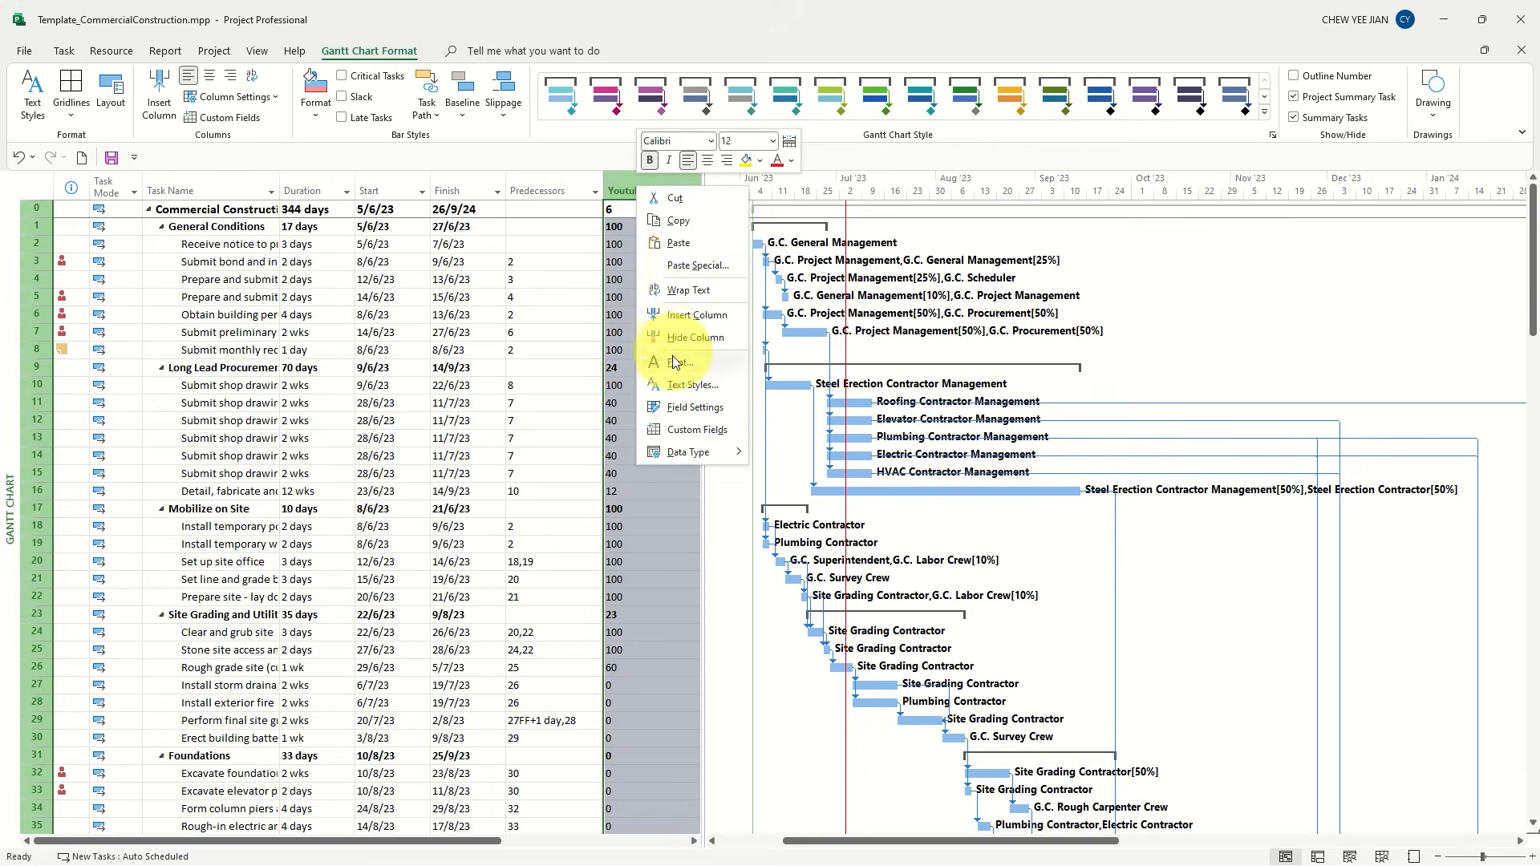
click(696, 315)
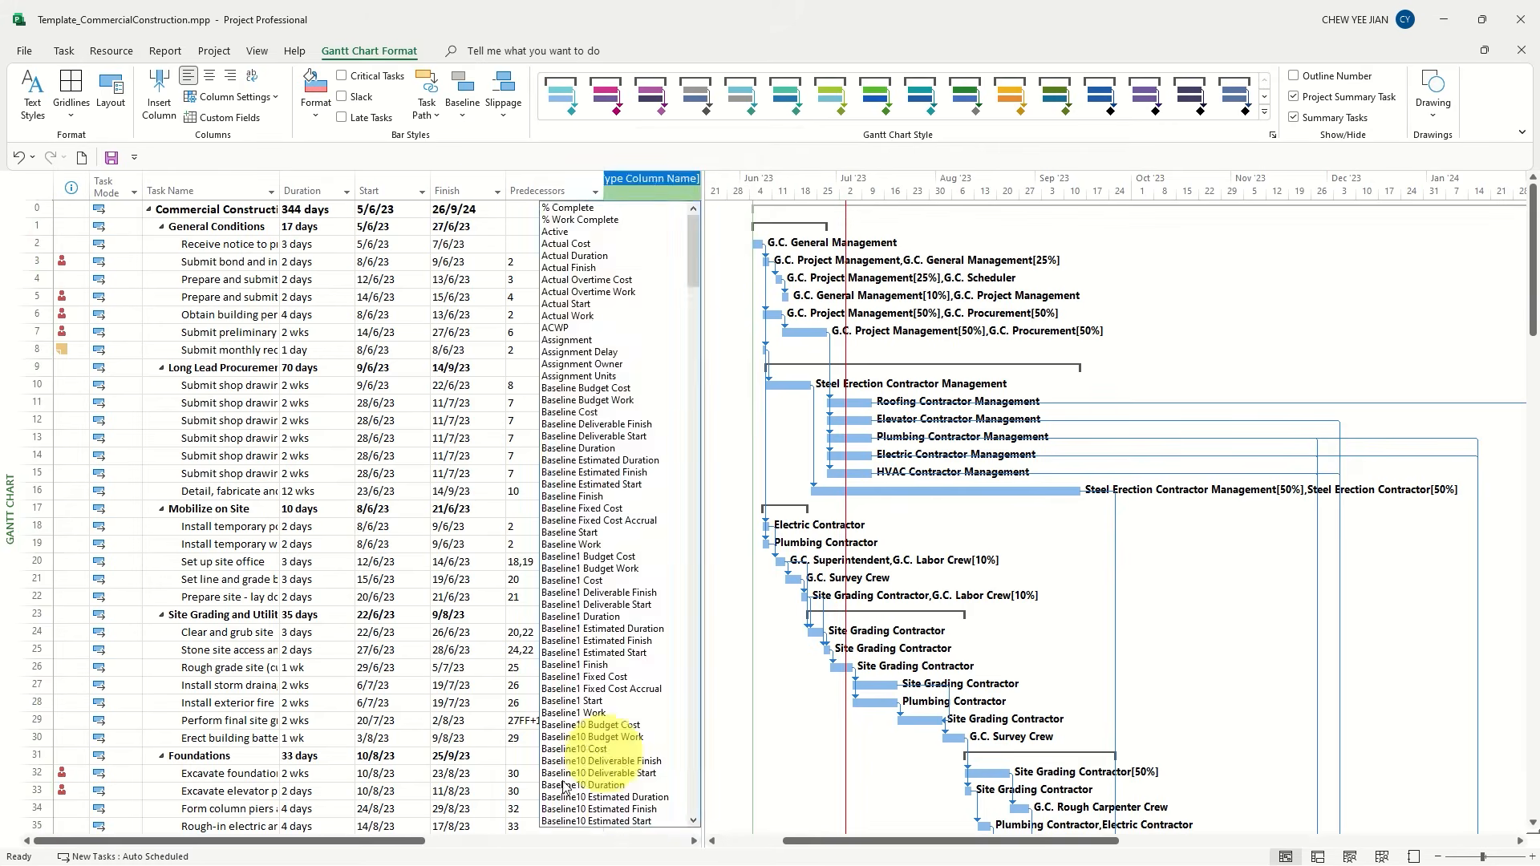
click(562, 207)
Hide the Predecessors column so that % Complete sits beside the Finish column
click(550, 190)
right_click(552, 190)
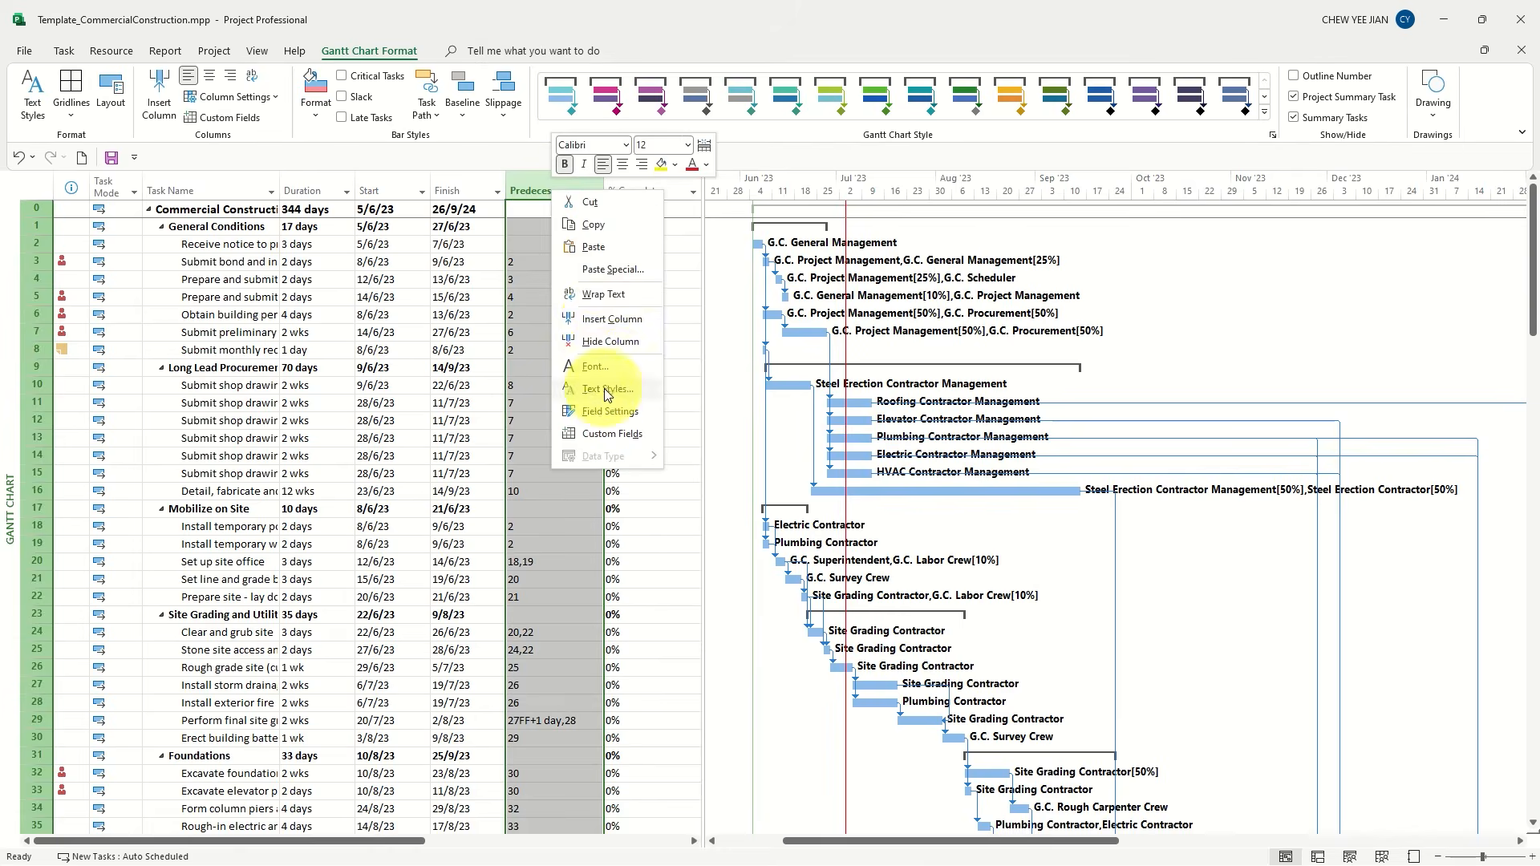
click(606, 342)
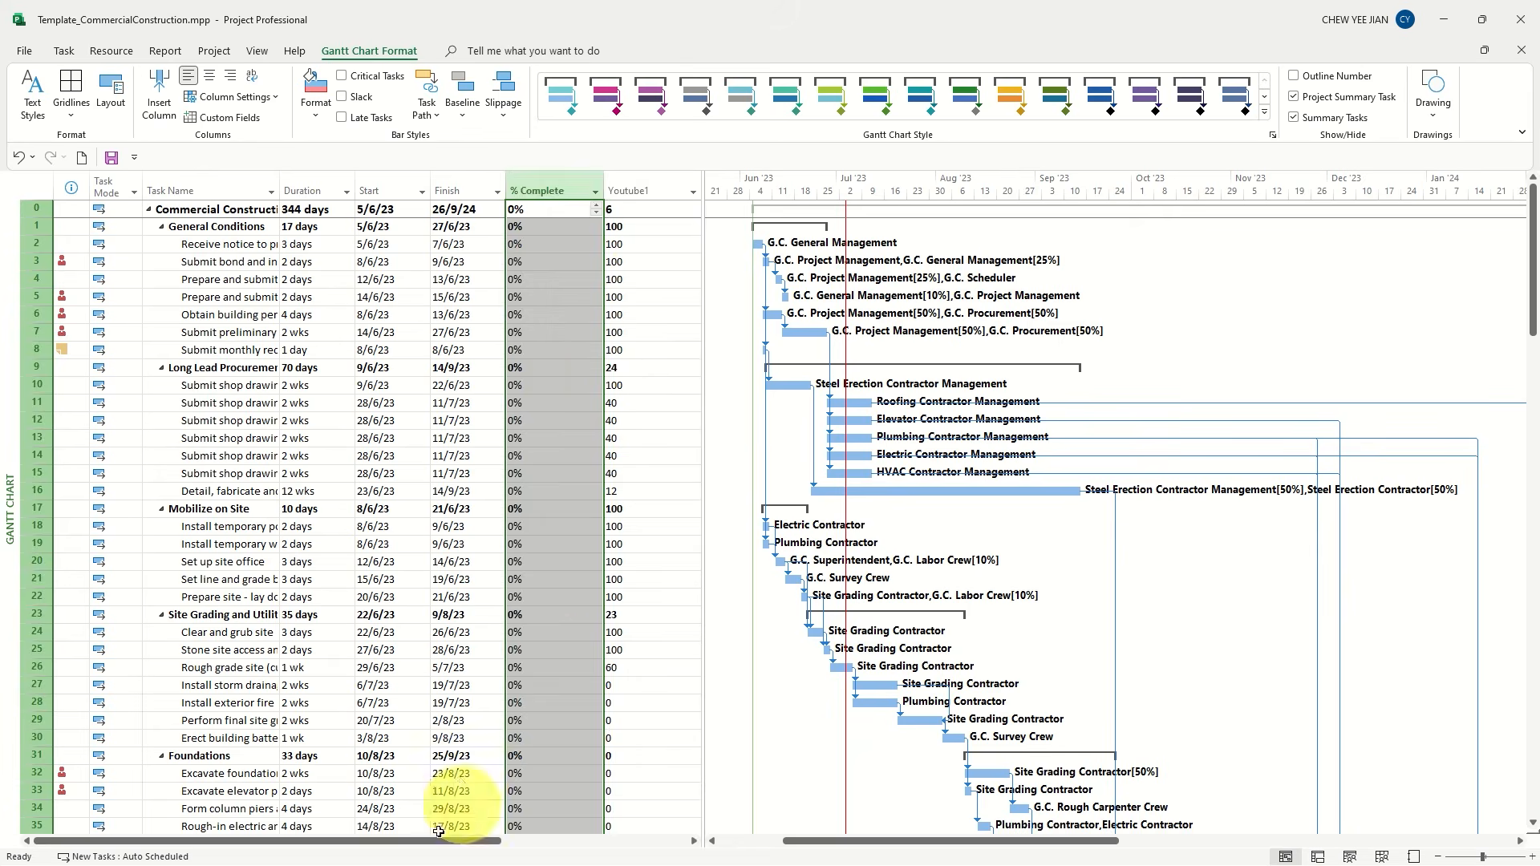
click(648, 281)
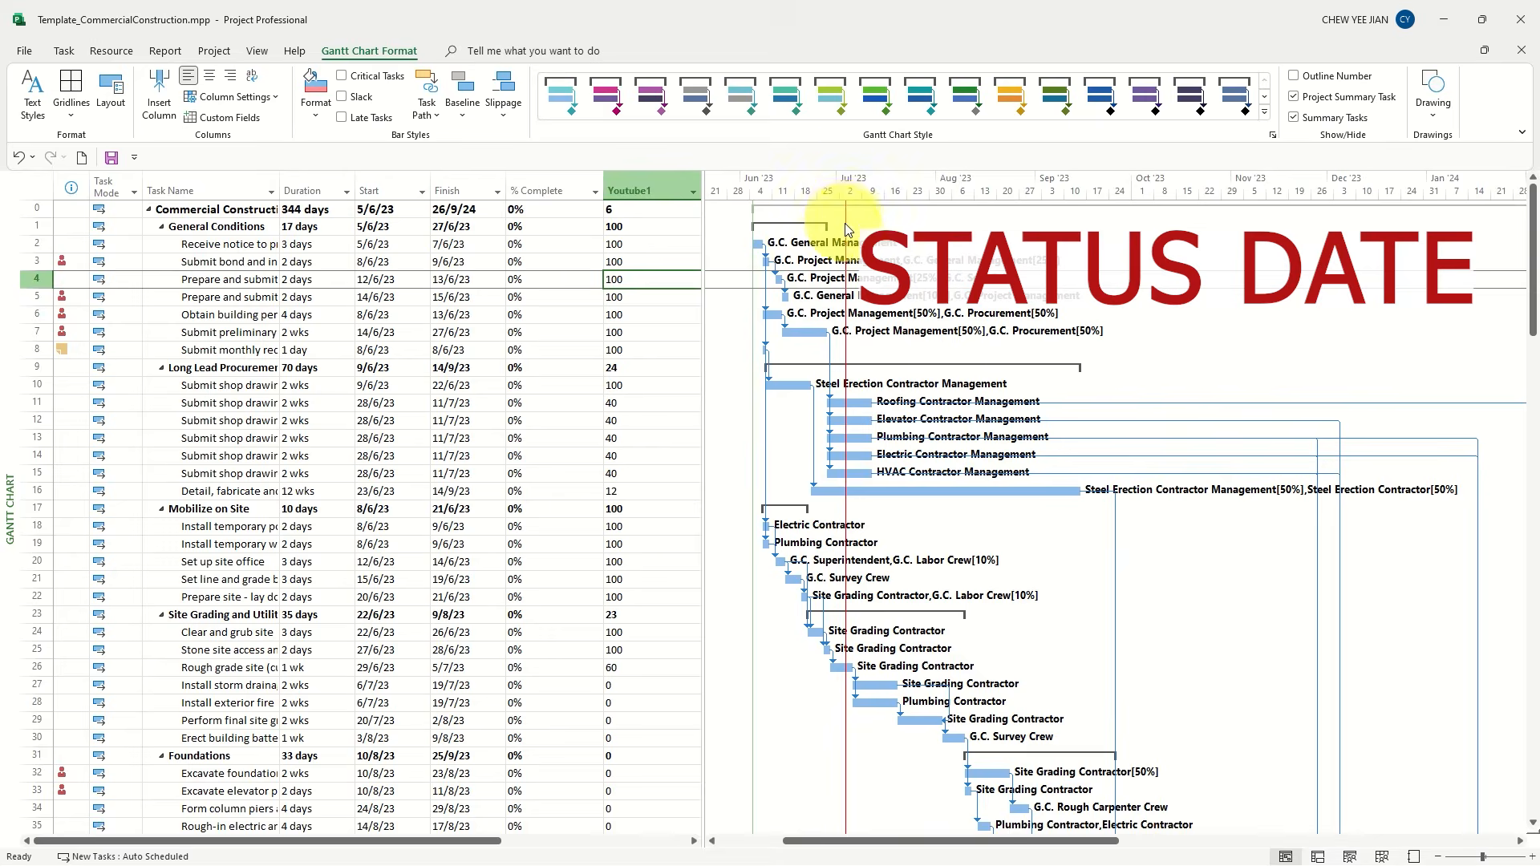
Mark all tasks as on track up to the status date by way of the whole % Complete column
click(545, 190)
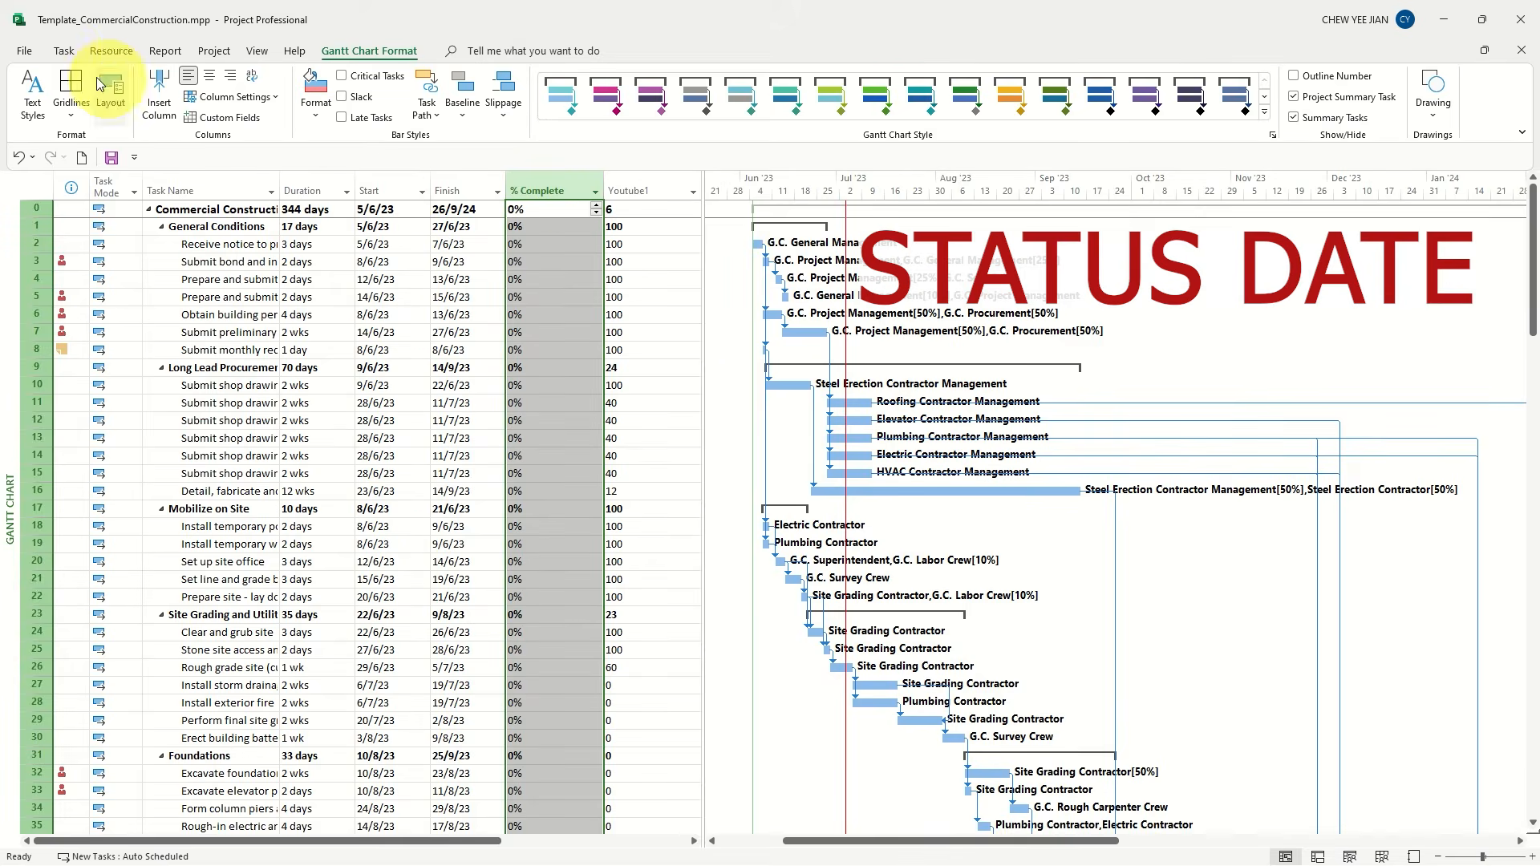
click(63, 52)
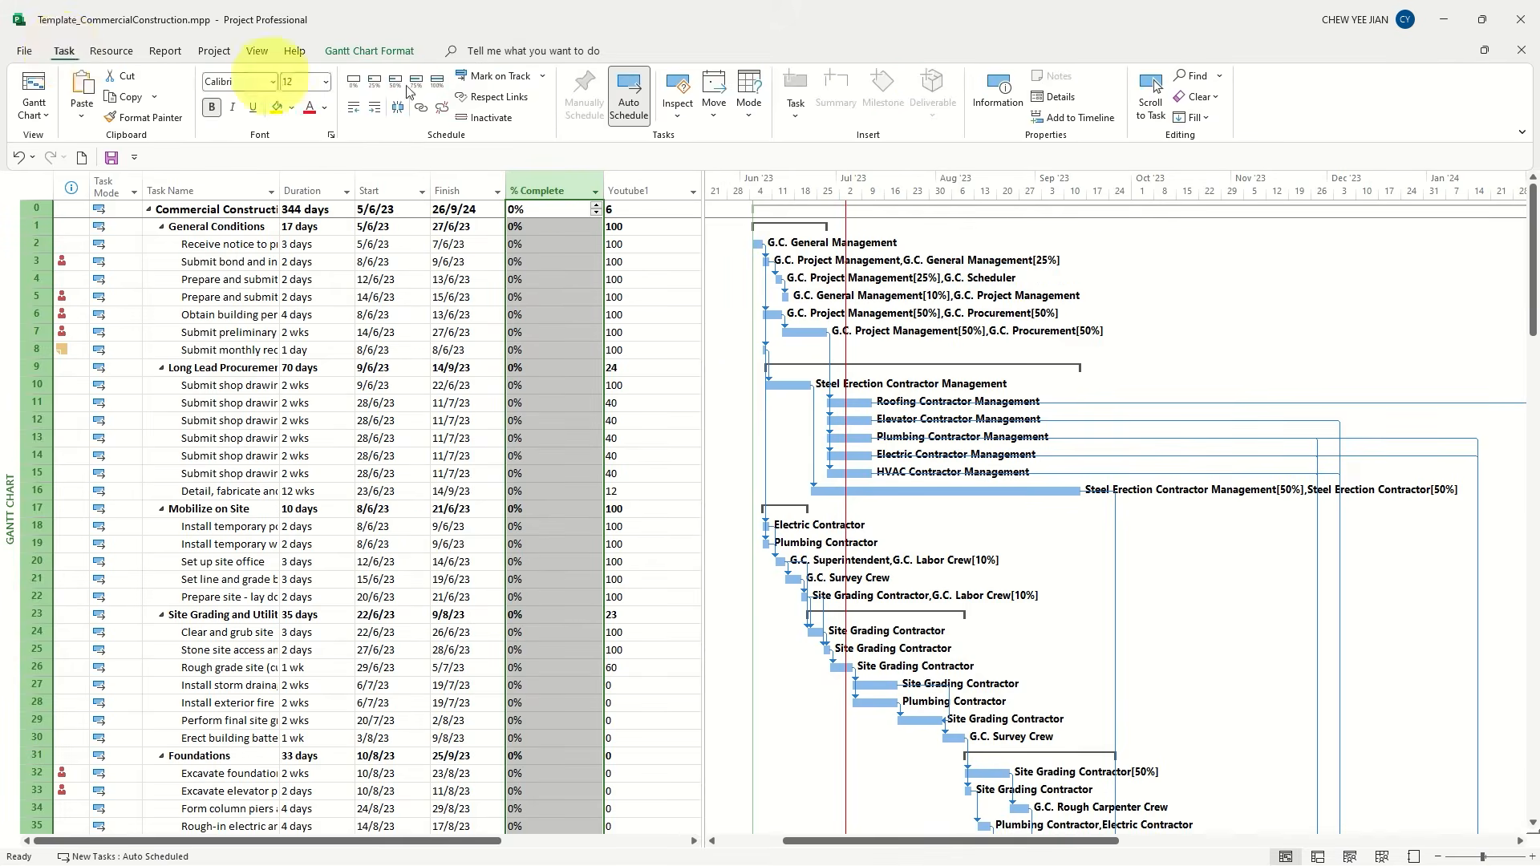
click(493, 78)
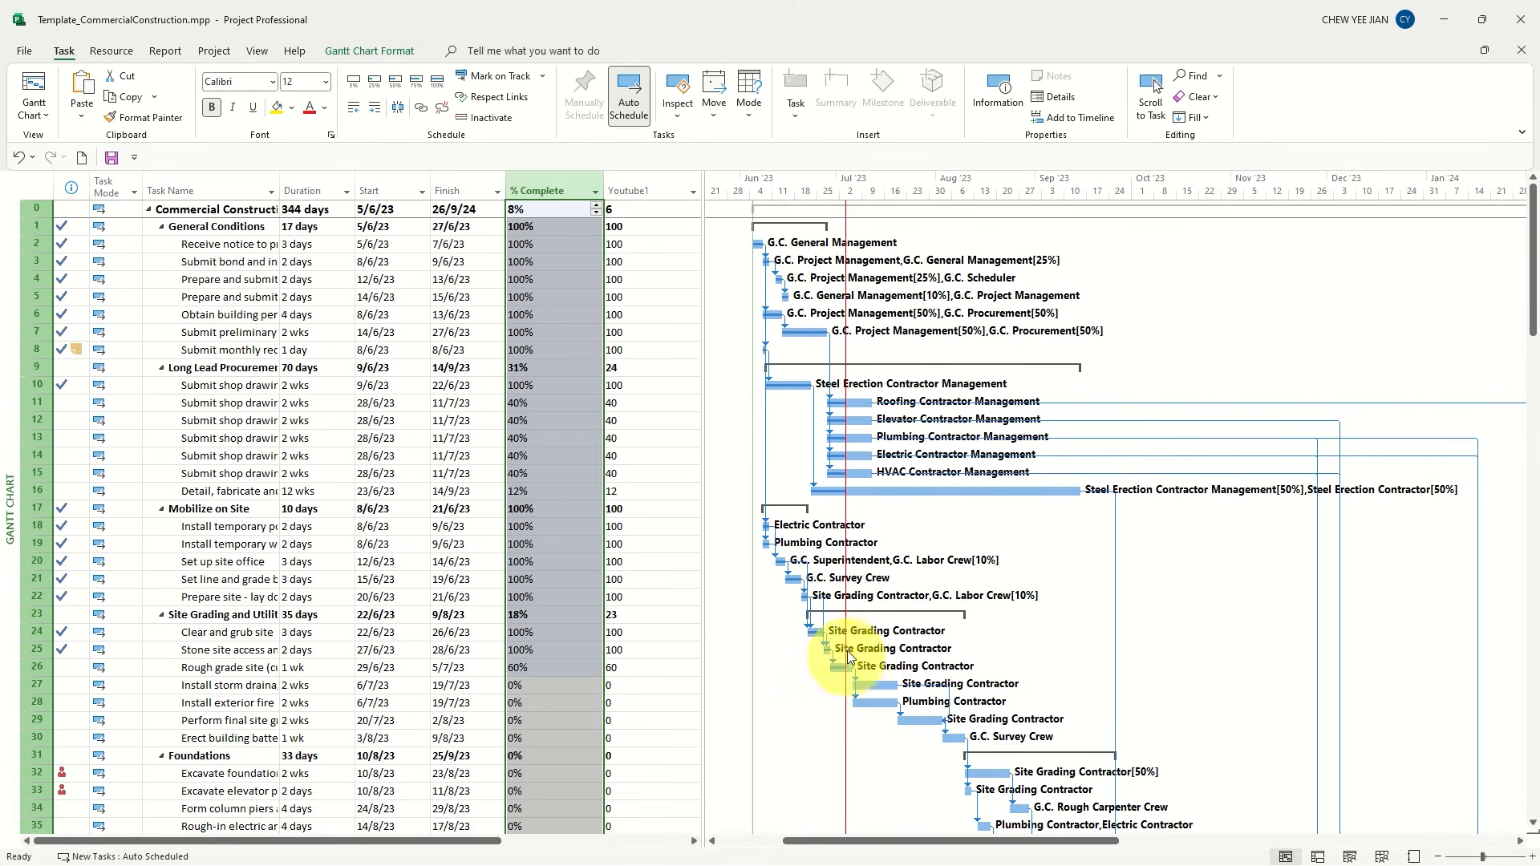
Compare % Complete with Youtube1 for the detail tasks, the project summary, and the Long Lead Procurement and Site Grading summary rows
click(630, 367)
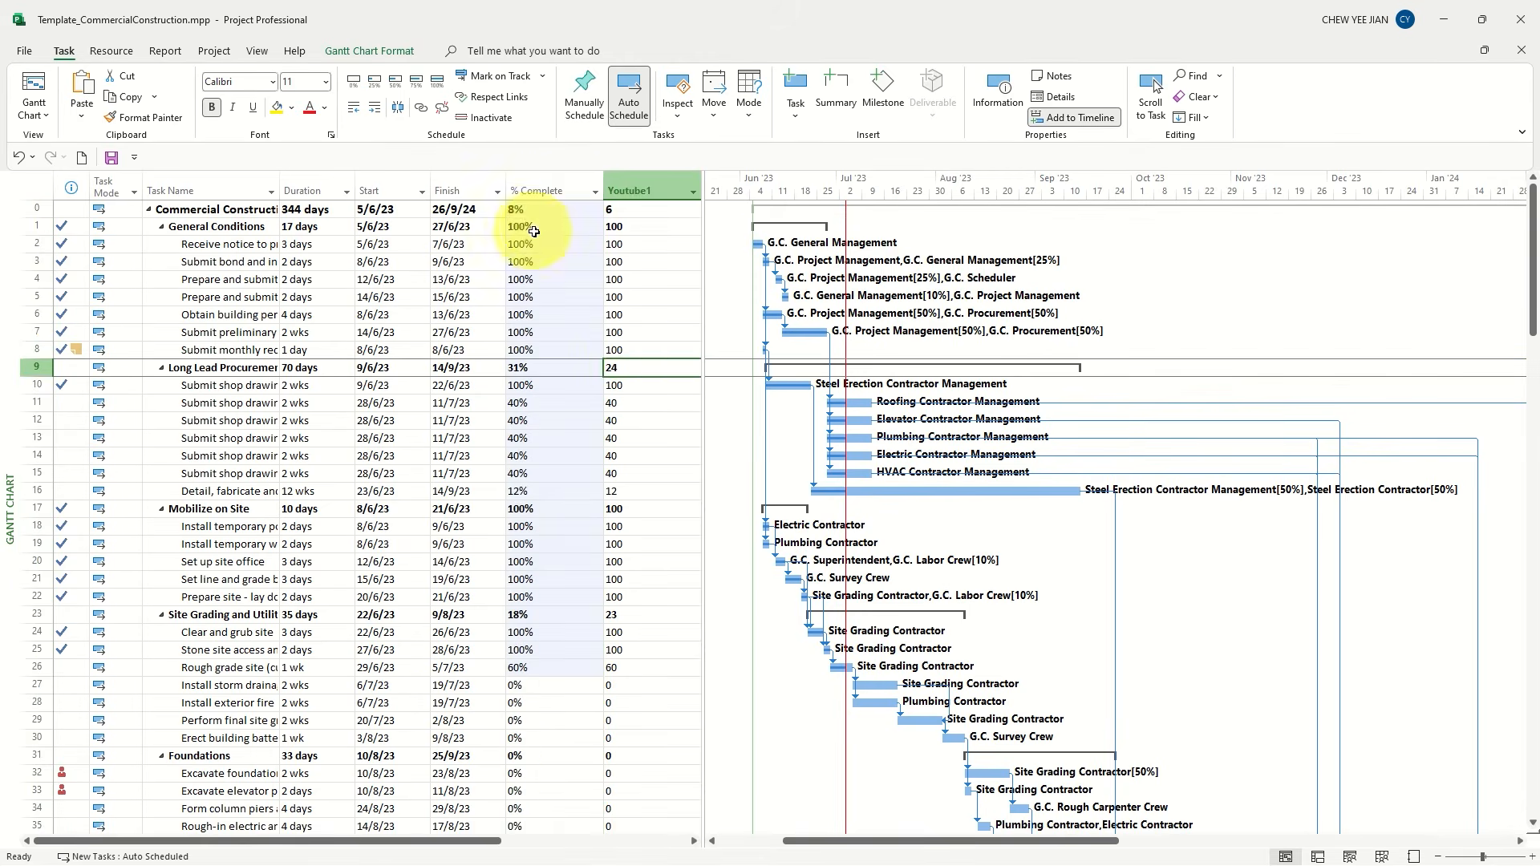
drag(542, 227, 622, 353)
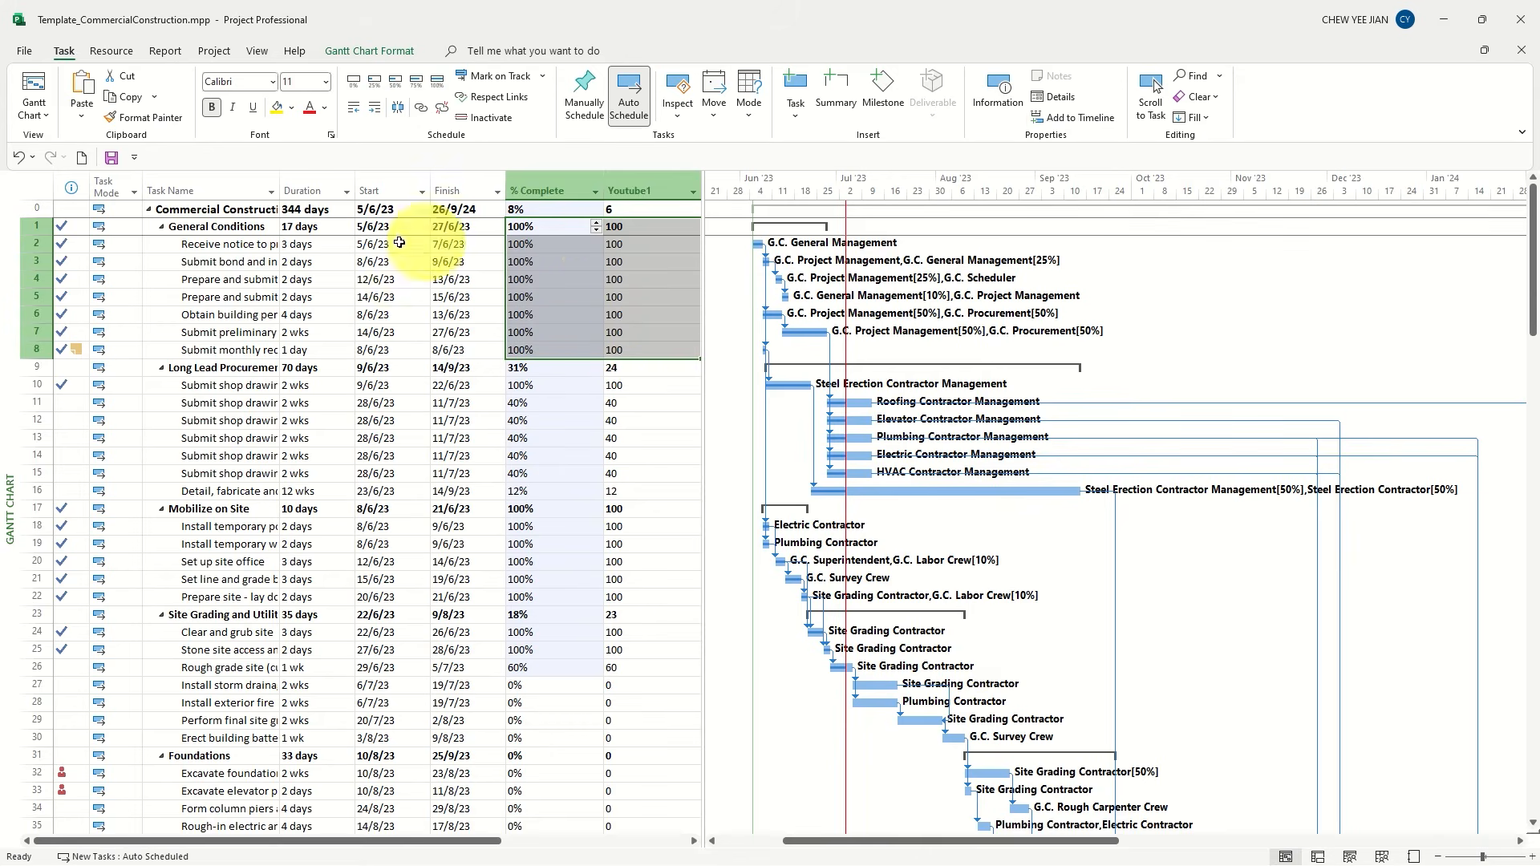
drag(550, 245, 619, 348)
drag(521, 386, 619, 473)
drag(521, 508, 568, 563)
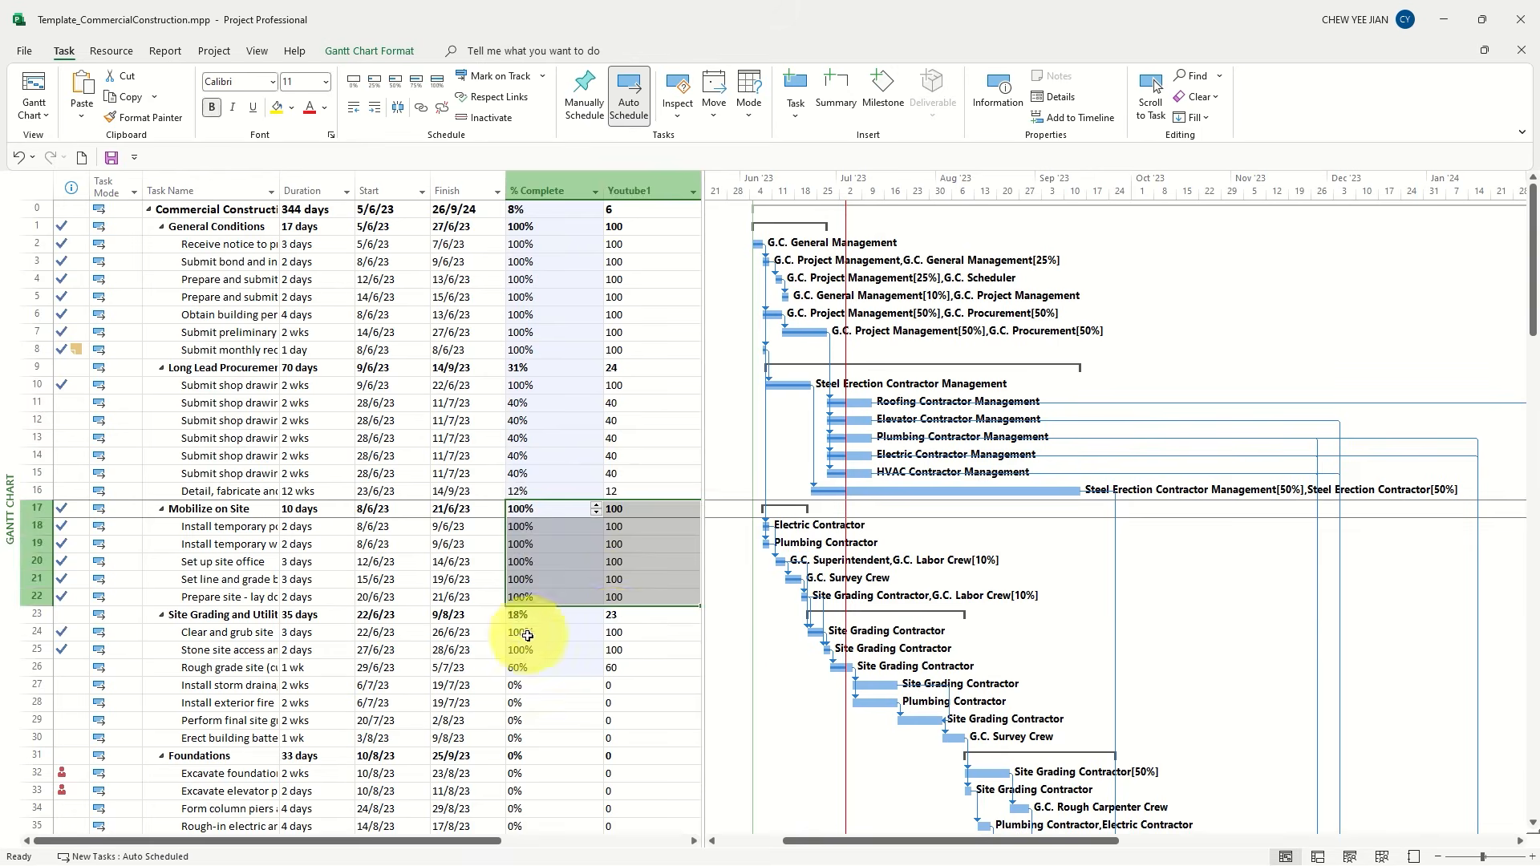
drag(523, 632, 634, 667)
drag(545, 210, 609, 213)
ctrl+click(546, 374)
drag(547, 374, 612, 371)
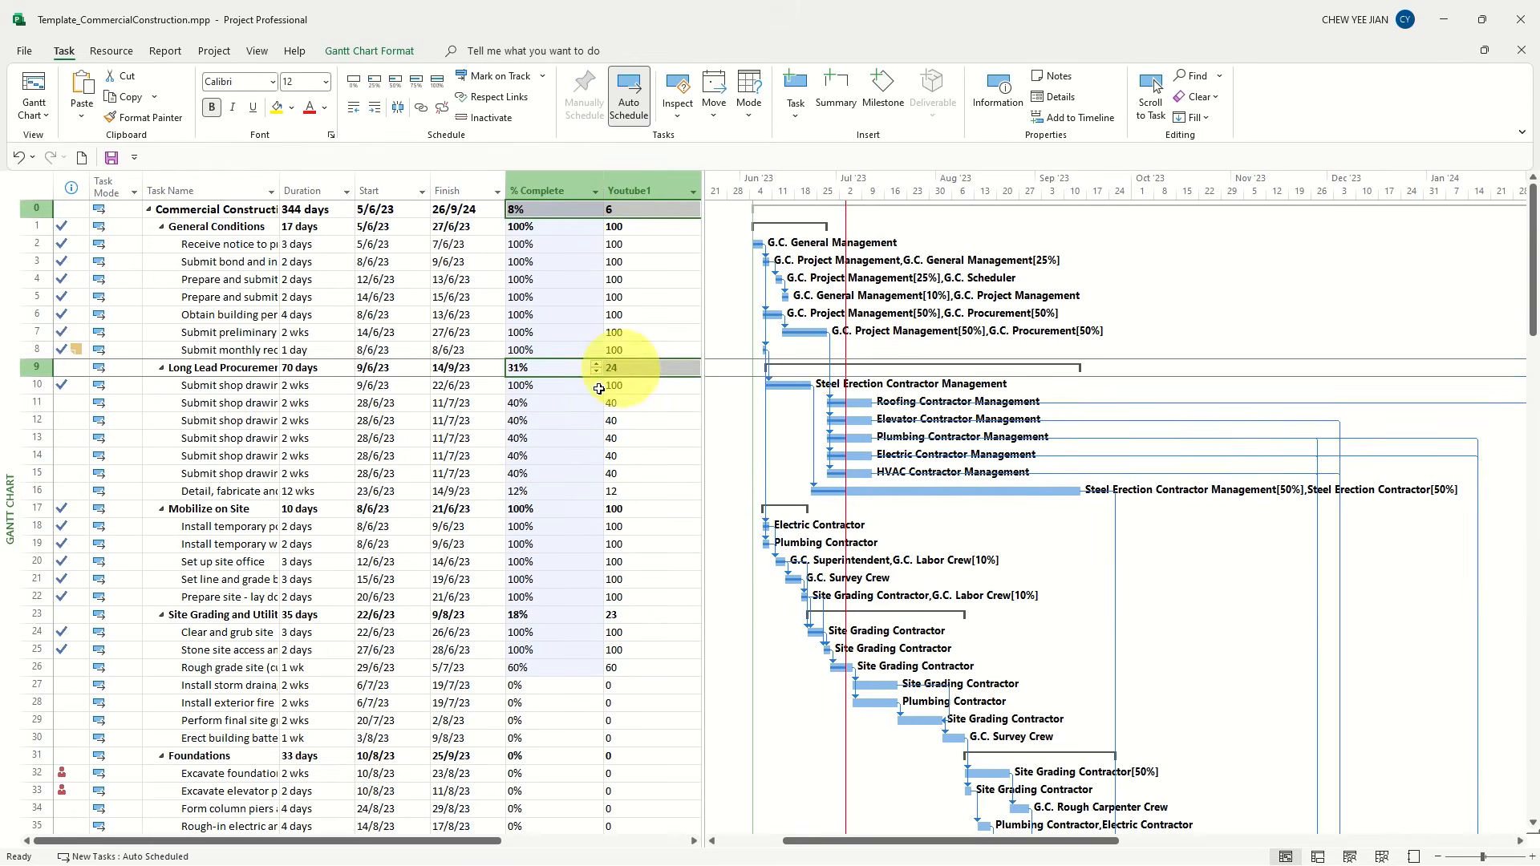
drag(526, 614, 611, 614)
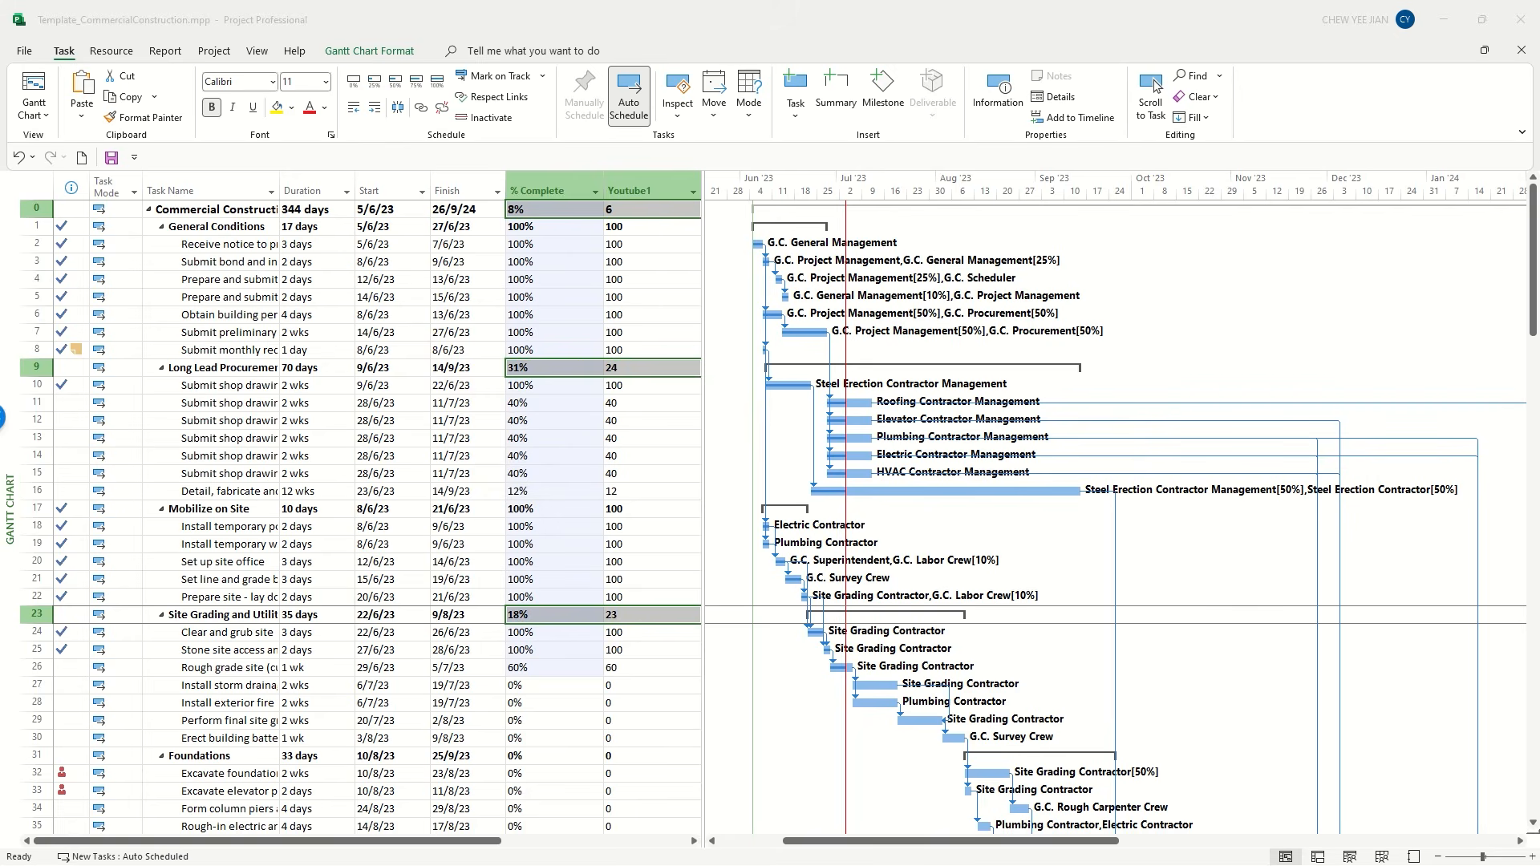
Insert a Number2 column in front of the Resource Names column
drag(473, 841, 592, 811)
right_click(646, 190)
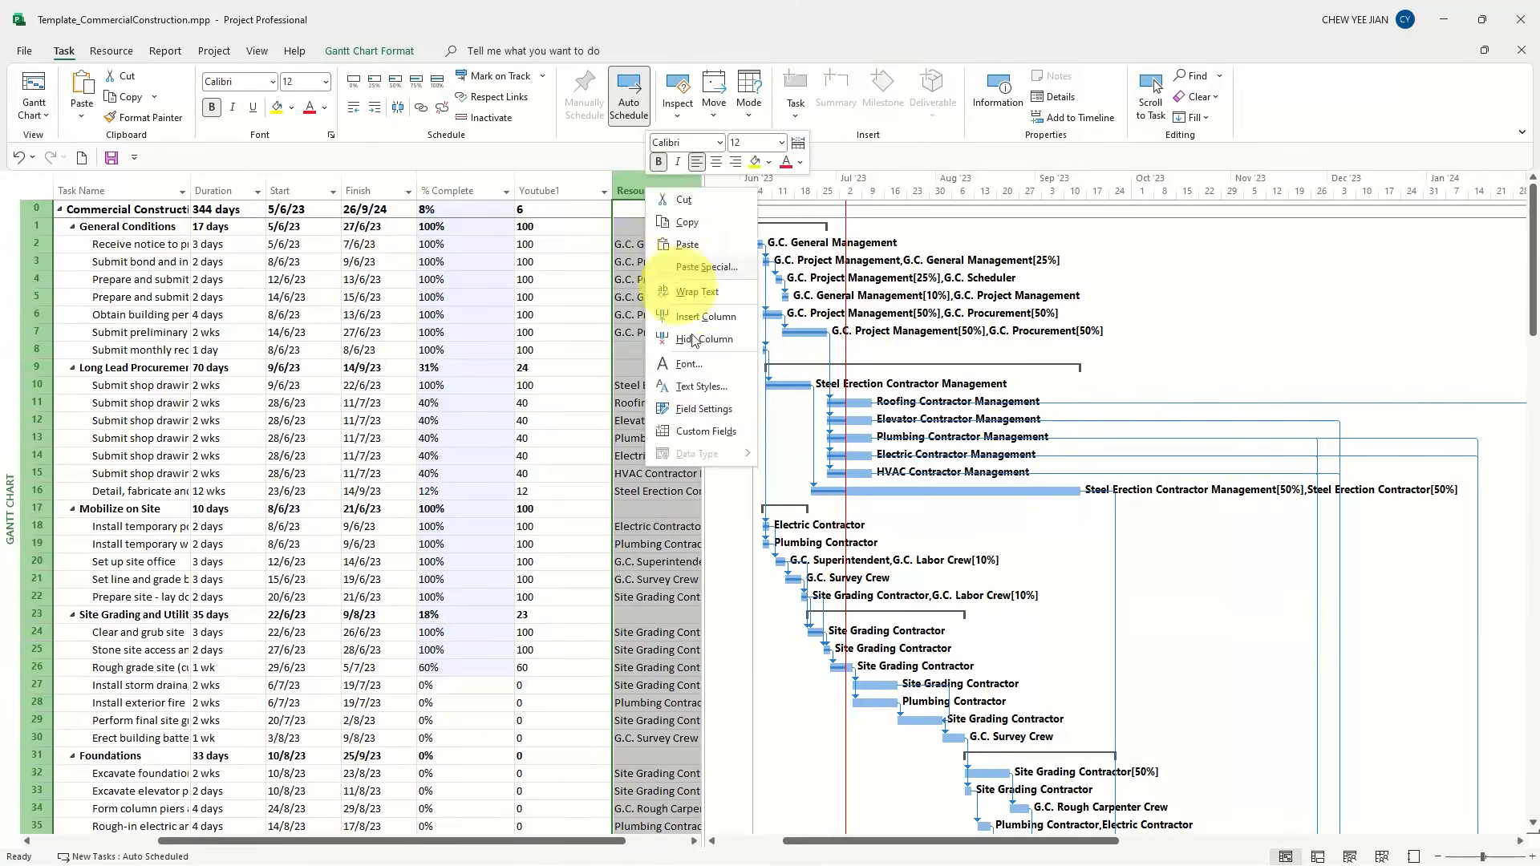
click(700, 316)
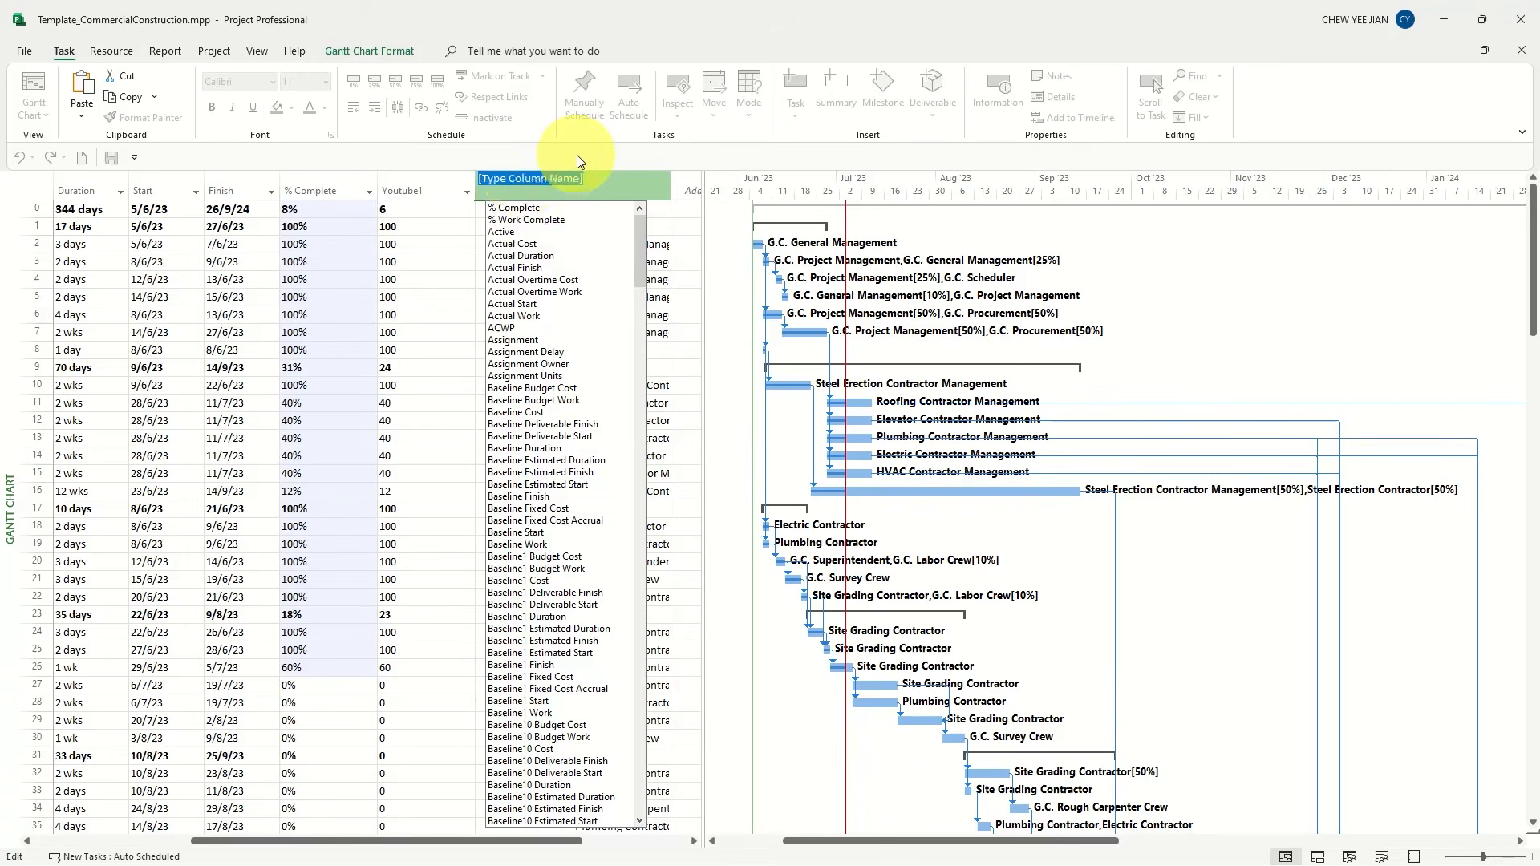
text(Youtube1 ( Number1)
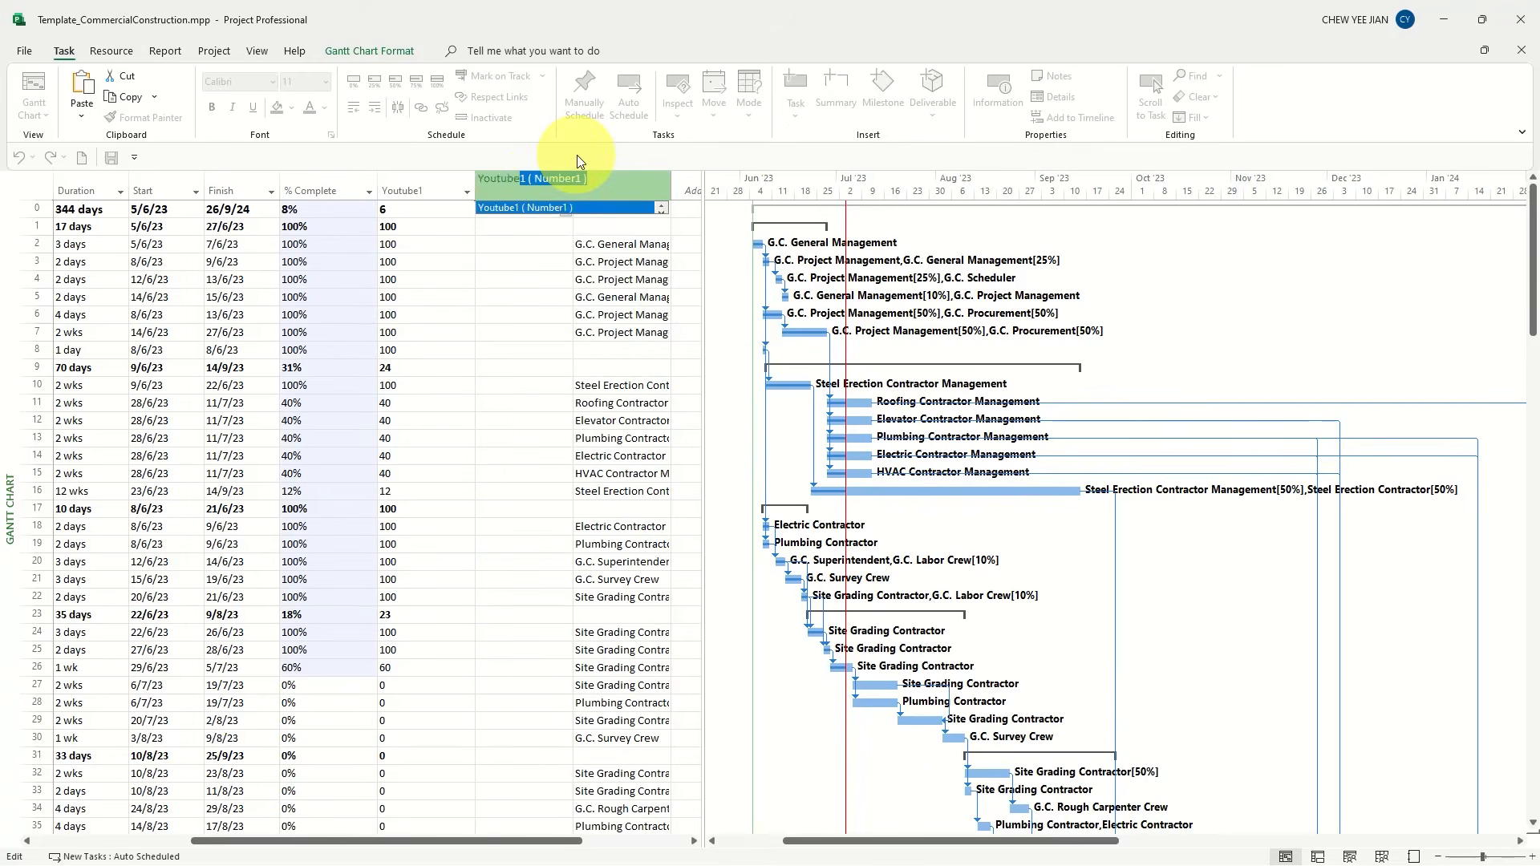
key(ctrl+a)
text(Number2)
key(Return)
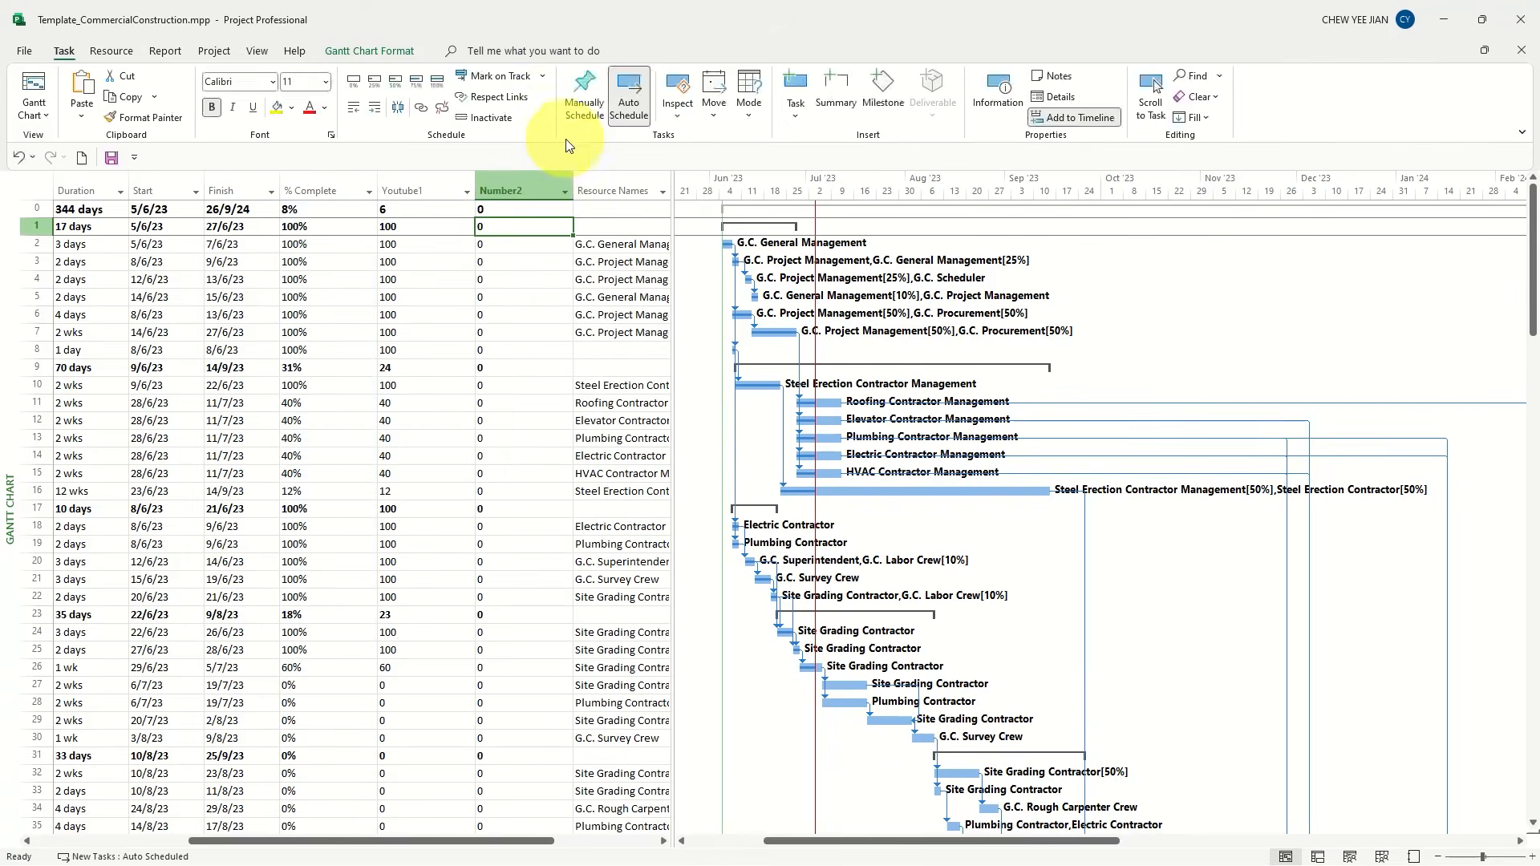
Rename the Number2 custom field as Youtube2
right_click(513, 191)
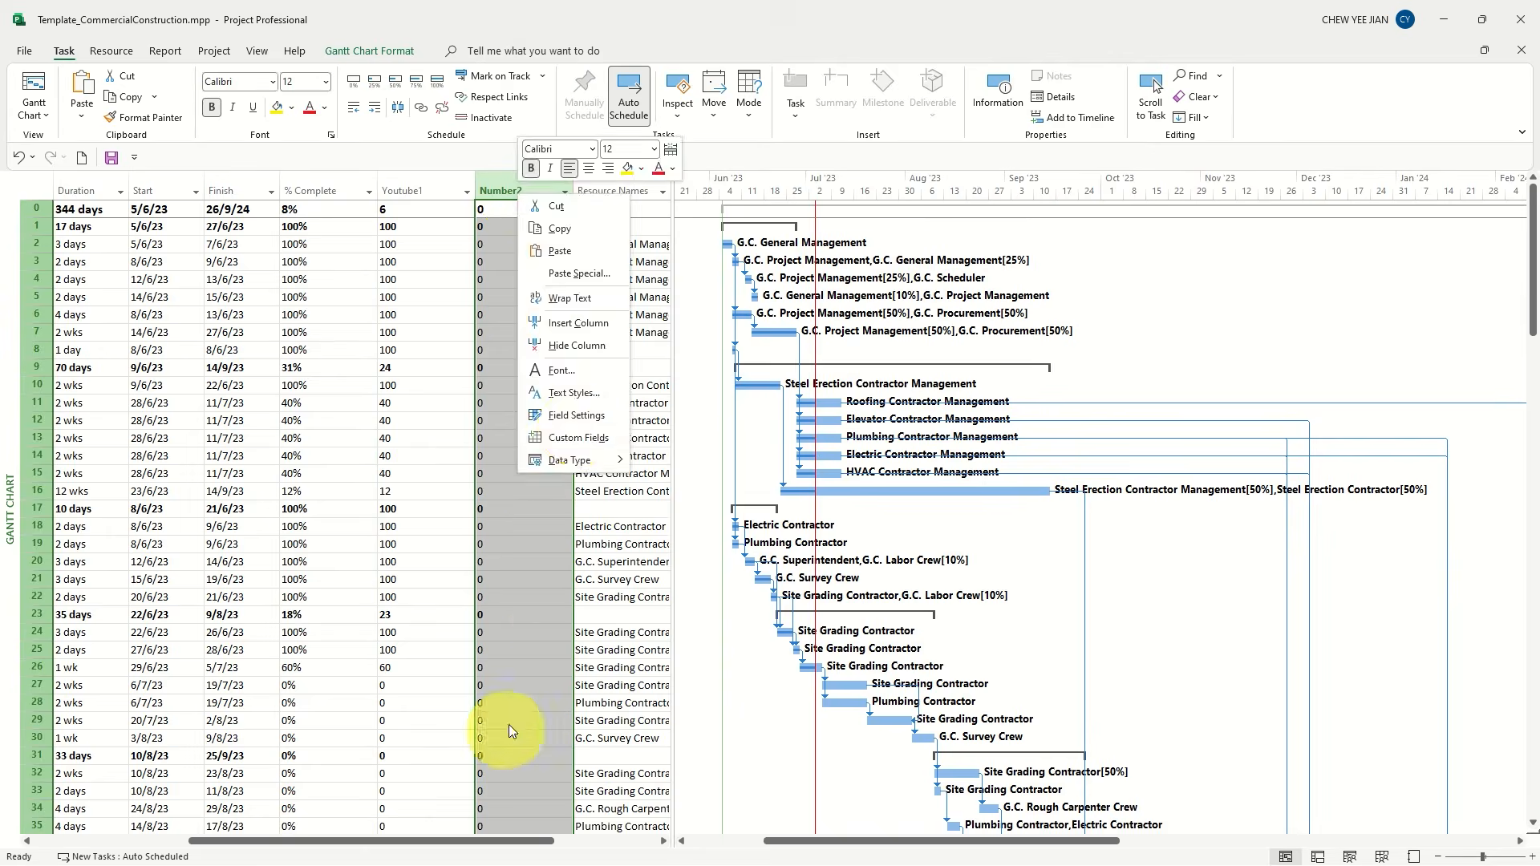
click(576, 438)
click(634, 418)
text(Youtube2)
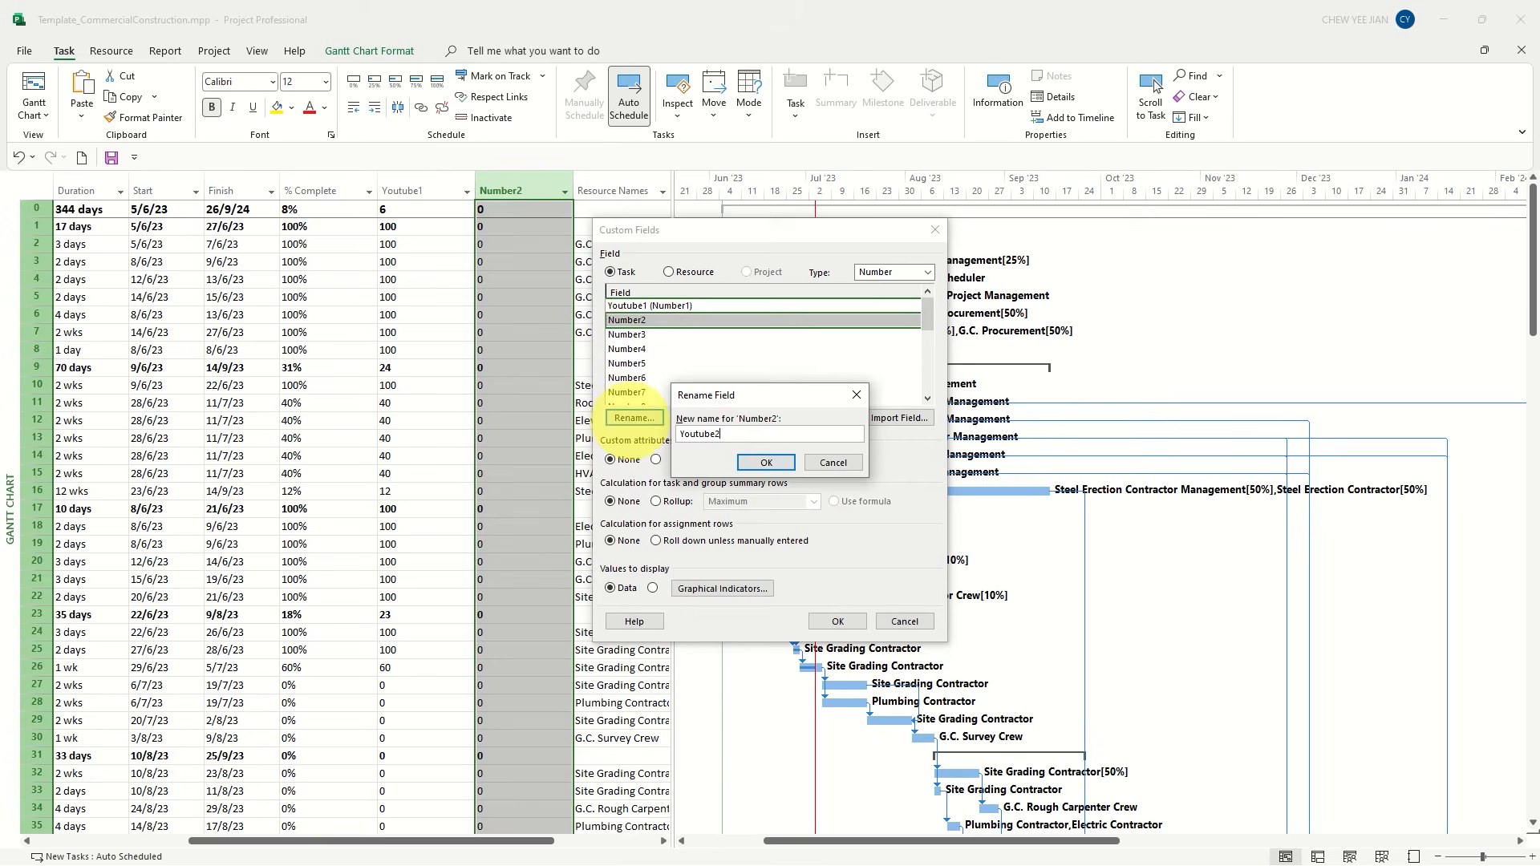
key(Return)
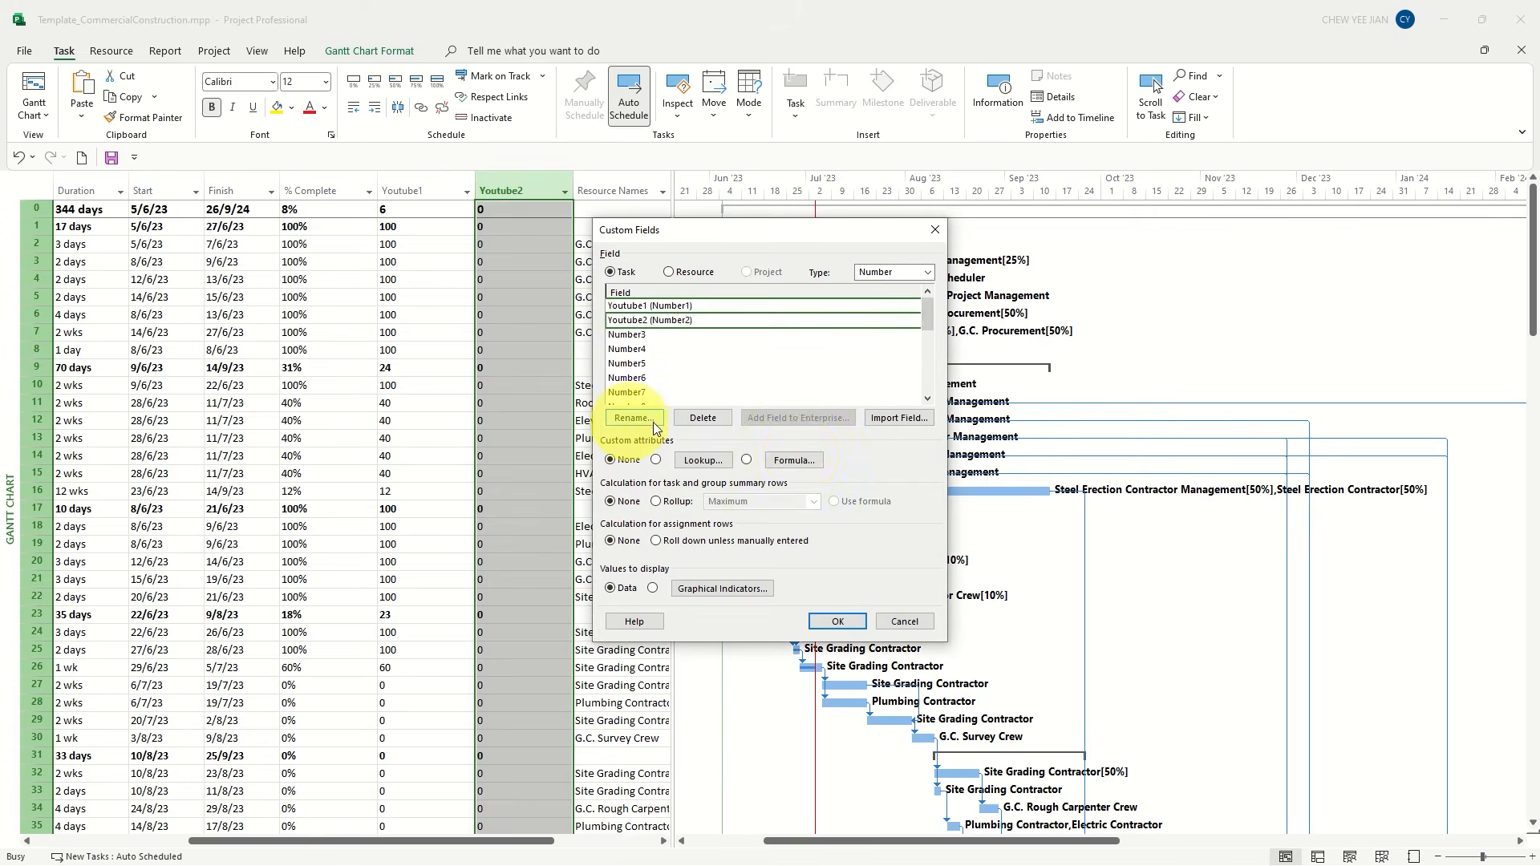
Give Youtube2 the formula IIf([Status Date]<[Baseline Start],0,IIf([Status Date]>=[Baseline Finish],1,ProjDateDiff([Baseline Start],[Status Date])/ProjDateDiff([Baseline Start],[Baseline Finish]))) and apply it to summary rows
click(802, 457)
text(IIf([Status Date]<[Baseline Start],0,IIf([Status Date]>=[Baseline Finish],1,ProjDateDiff([Baseline Start],[Status Date])/ProjDateDiff([Baseline Start],[Baseline Finish]))))
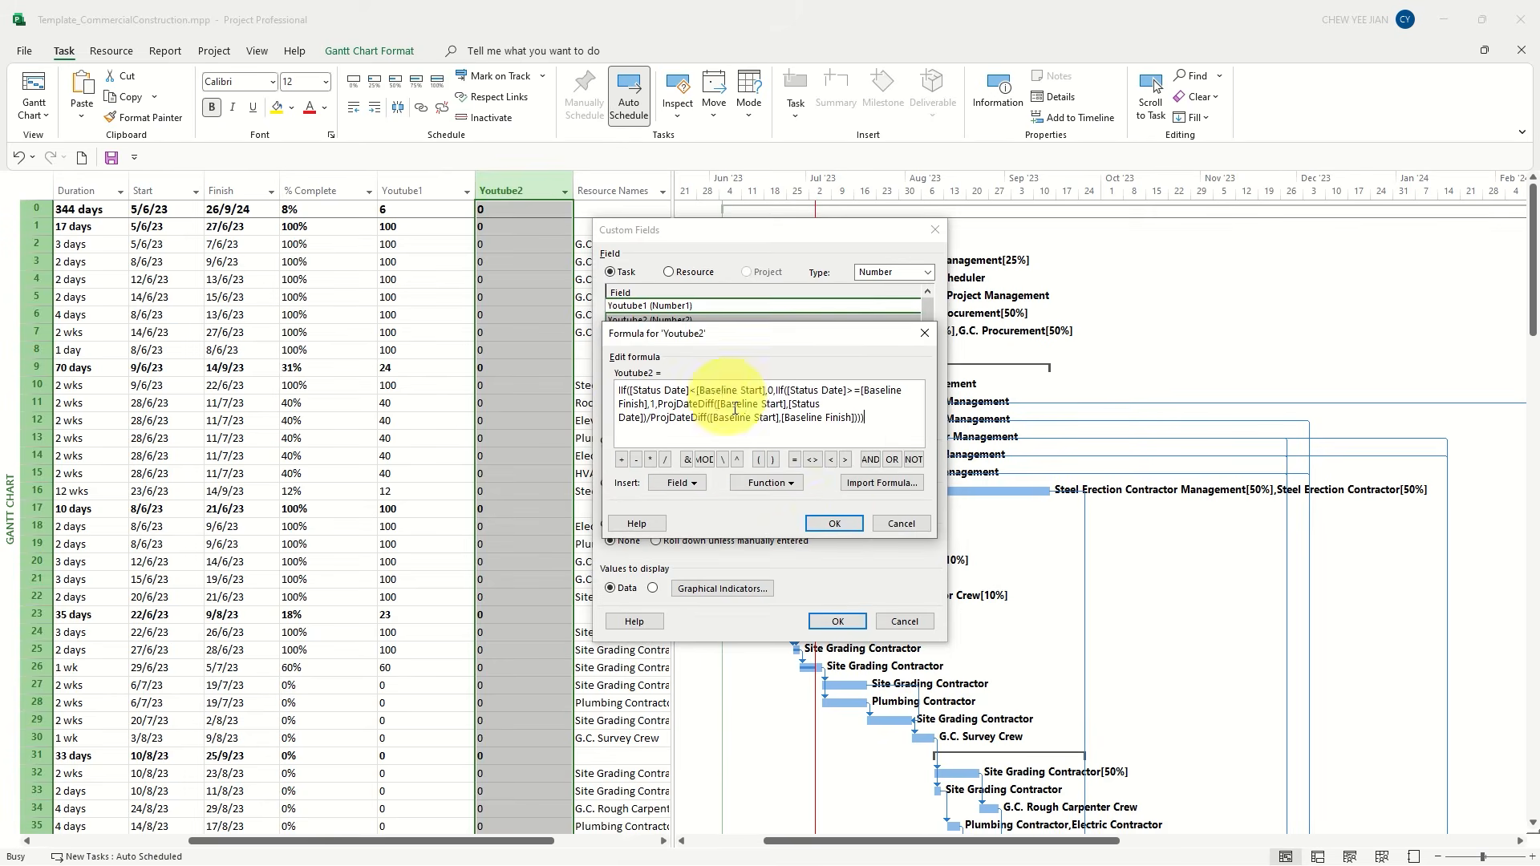
click(833, 523)
click(729, 501)
click(836, 501)
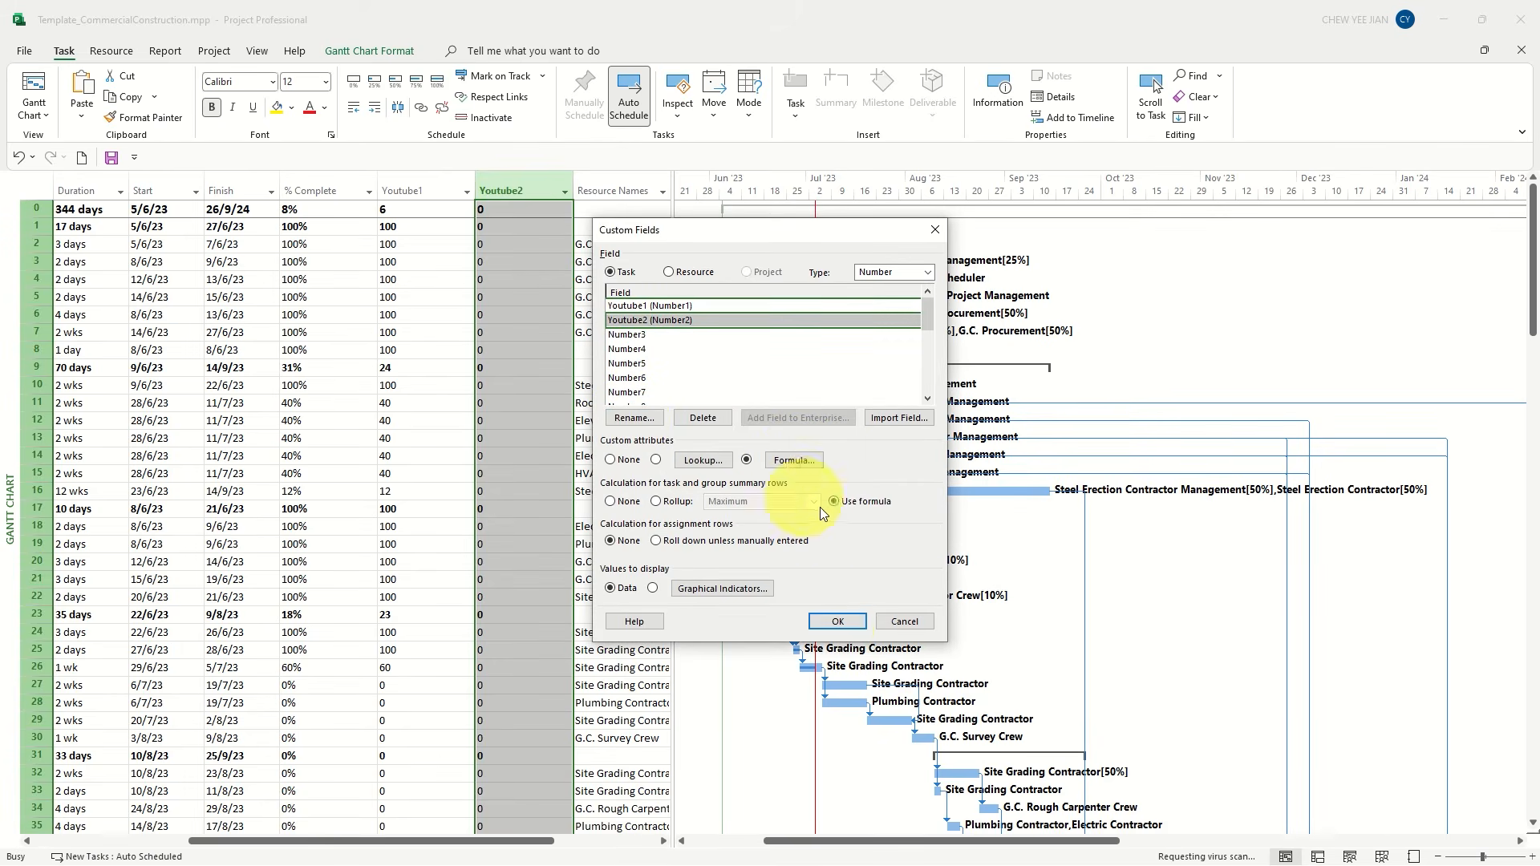
click(834, 622)
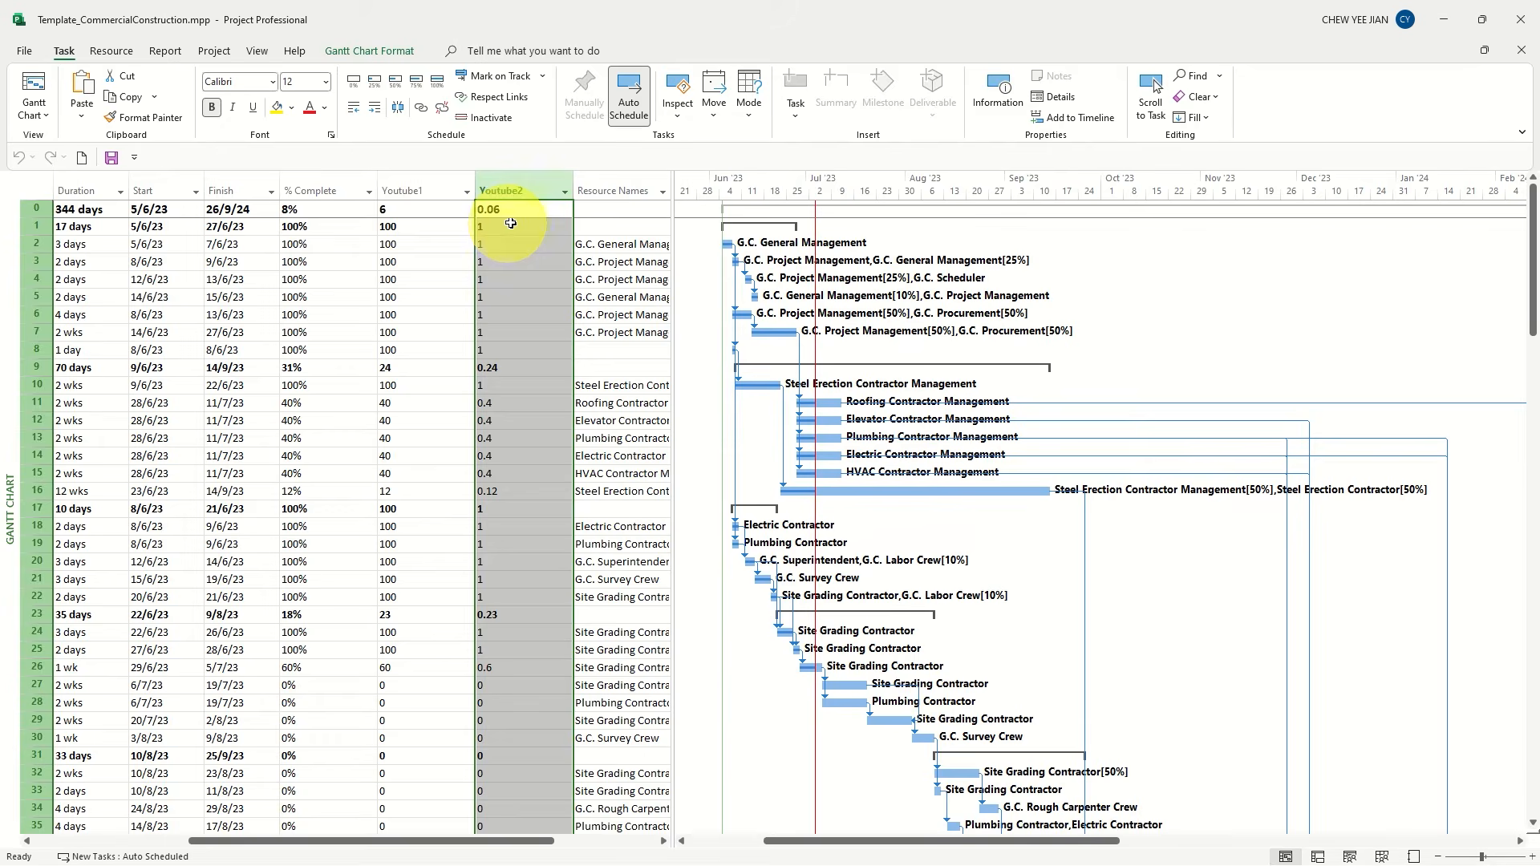
shift+click(417, 178)
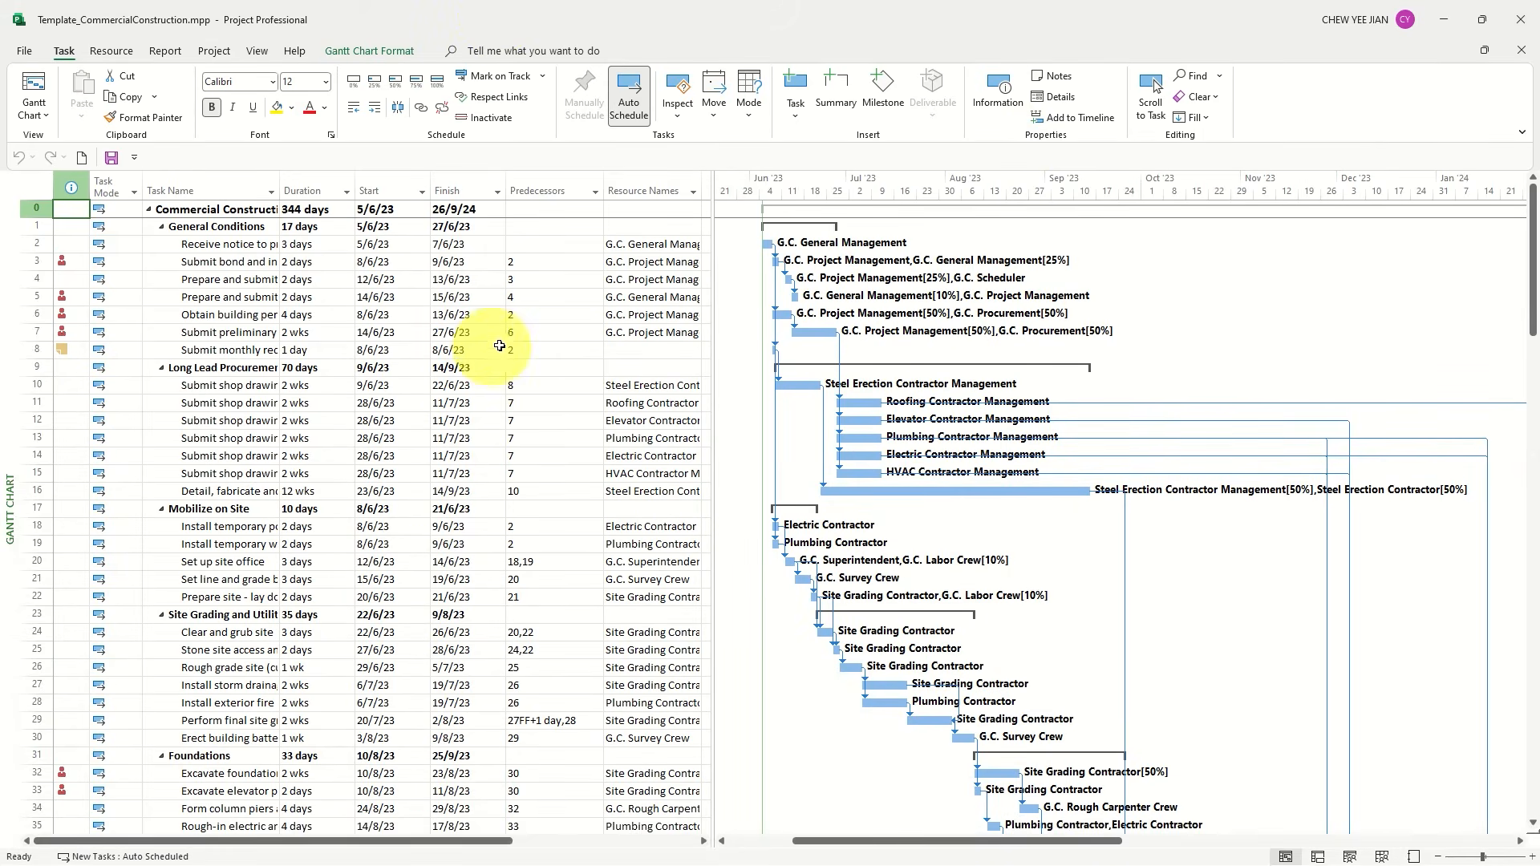
Insert a % Complete column in front of the Predecessors column in the schedule without custom columns
click(536, 190)
right_click(537, 190)
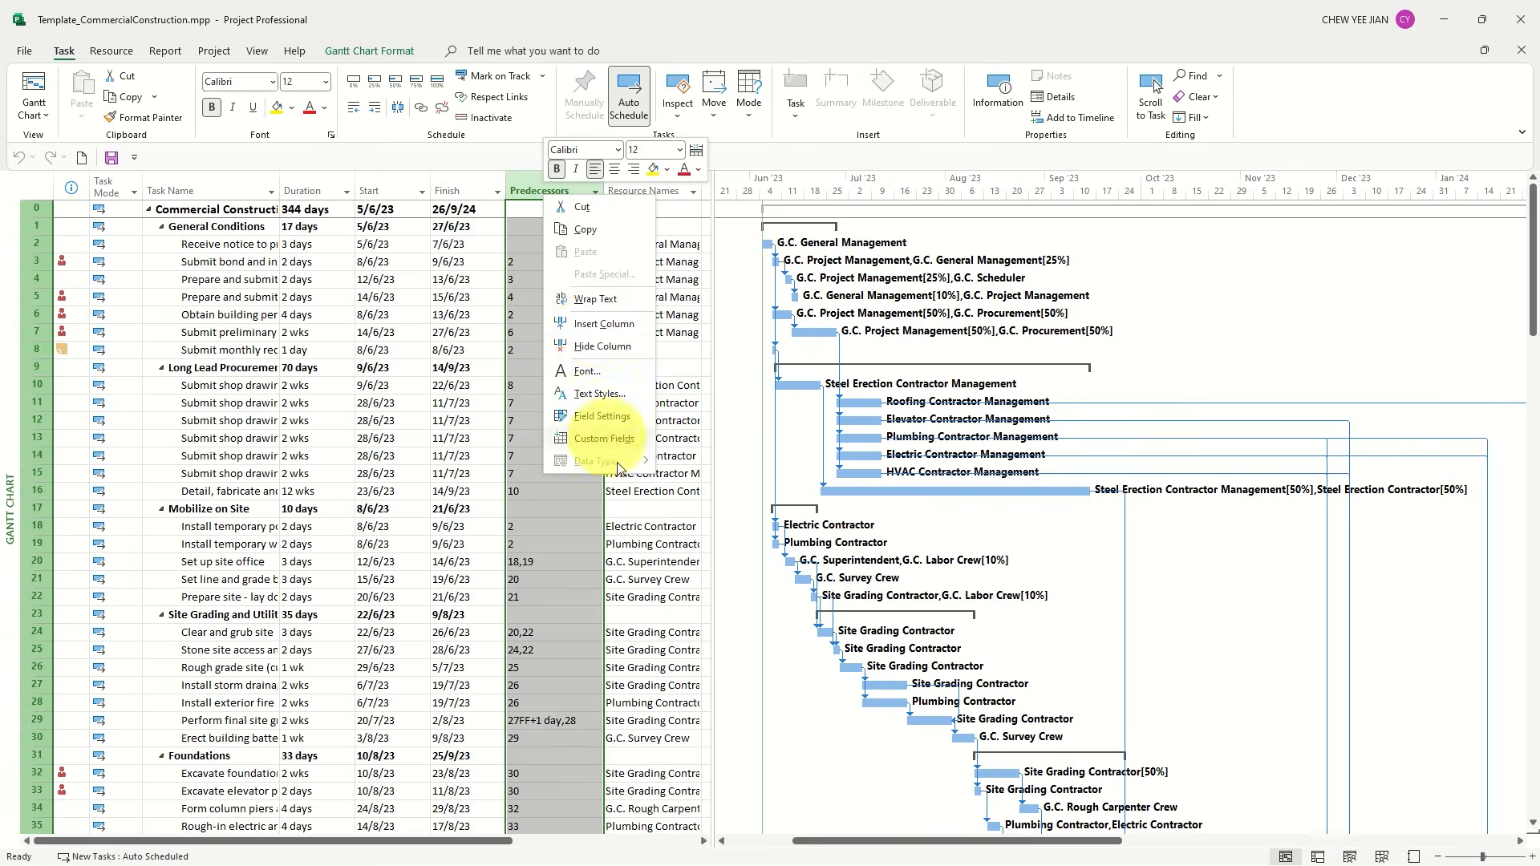
click(608, 327)
text(% Complete)
click(575, 204)
click(571, 223)
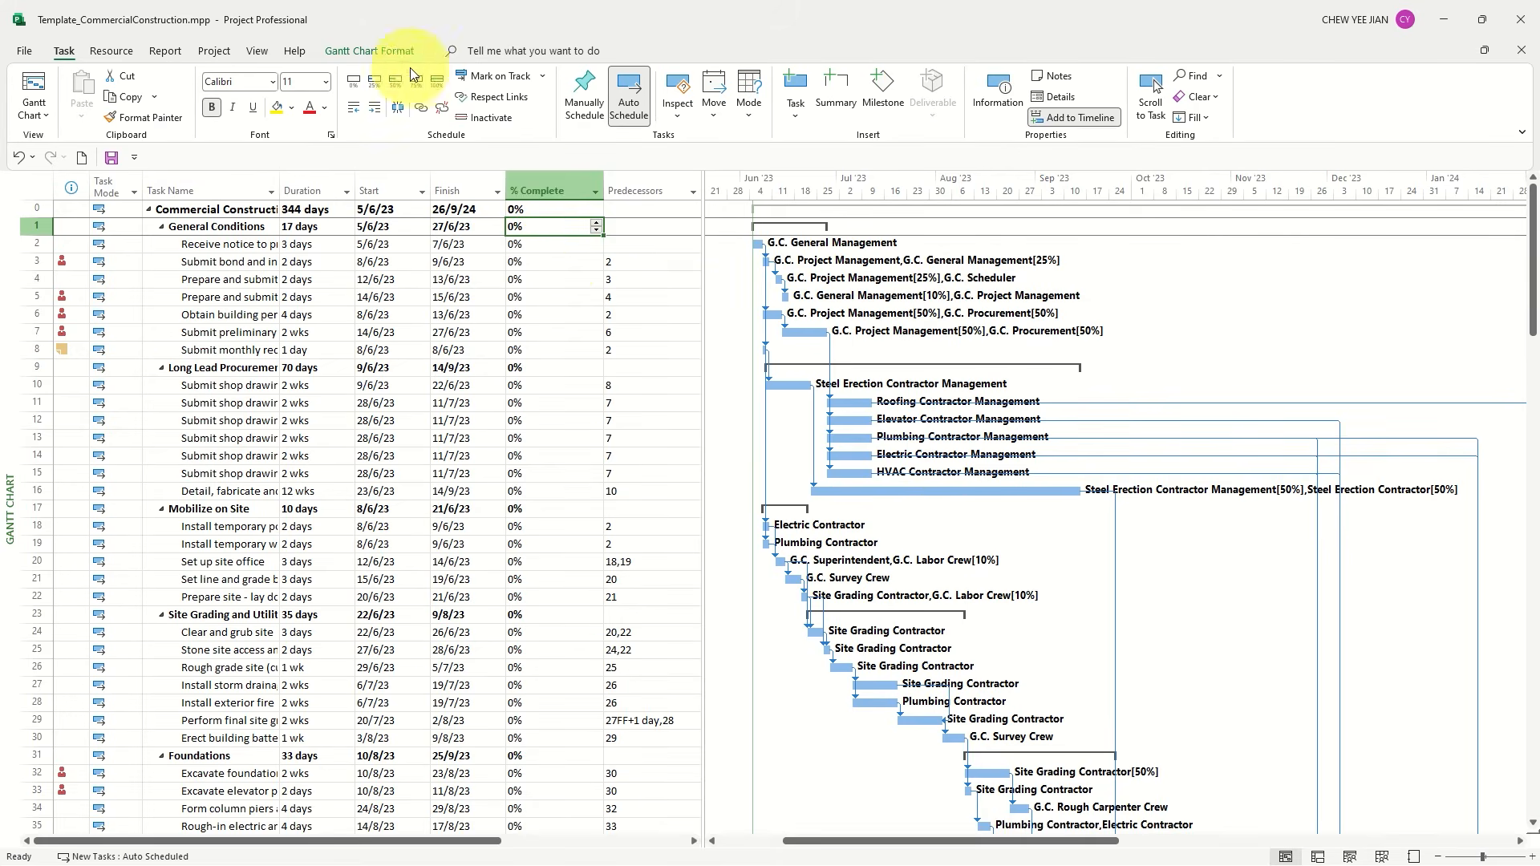
Set the project's status date to 3 July 2023
click(215, 51)
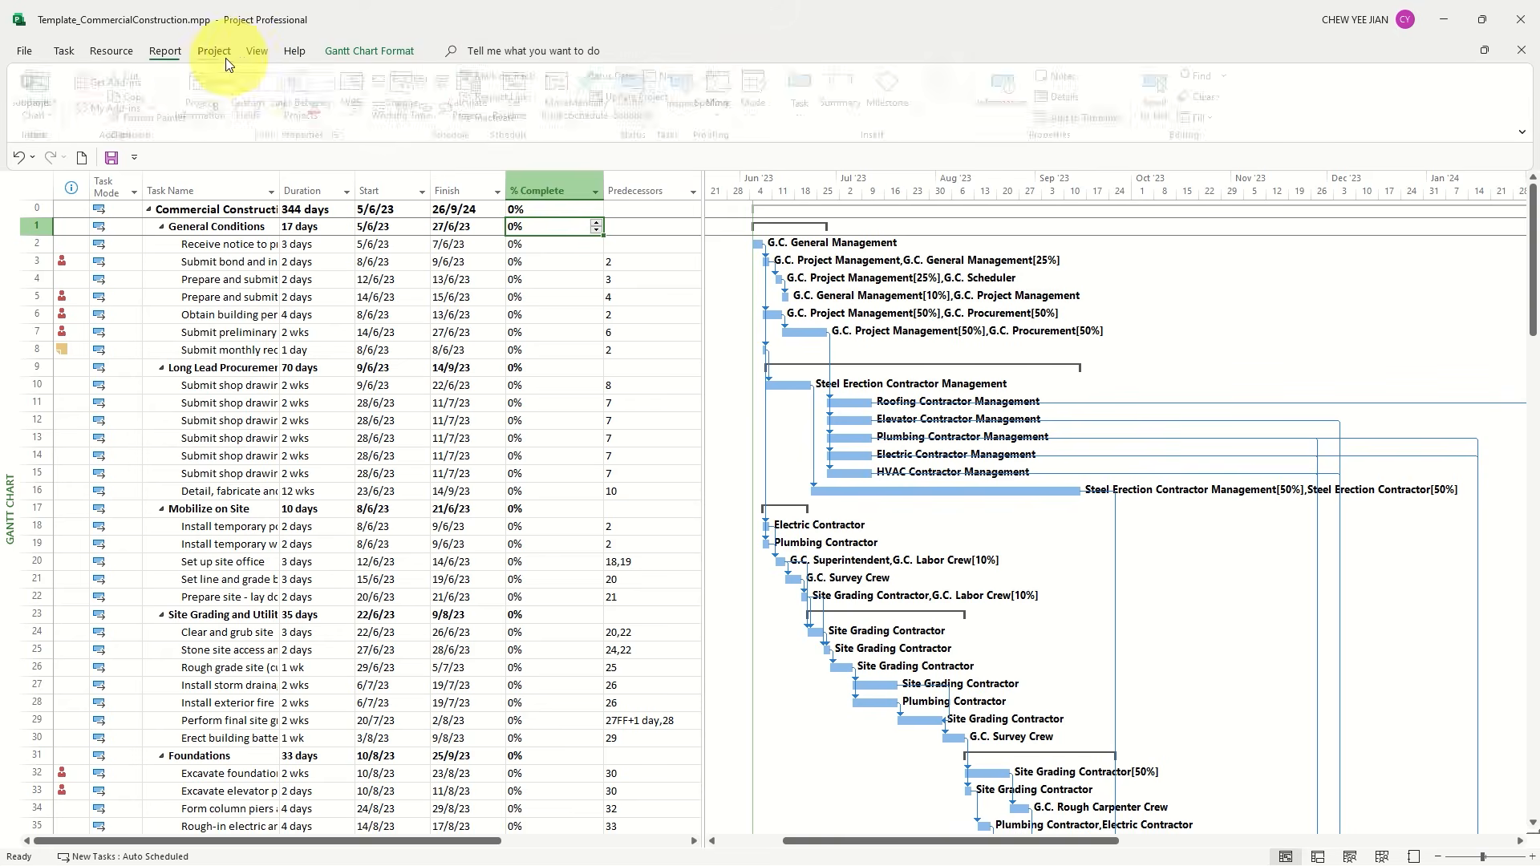
click(669, 76)
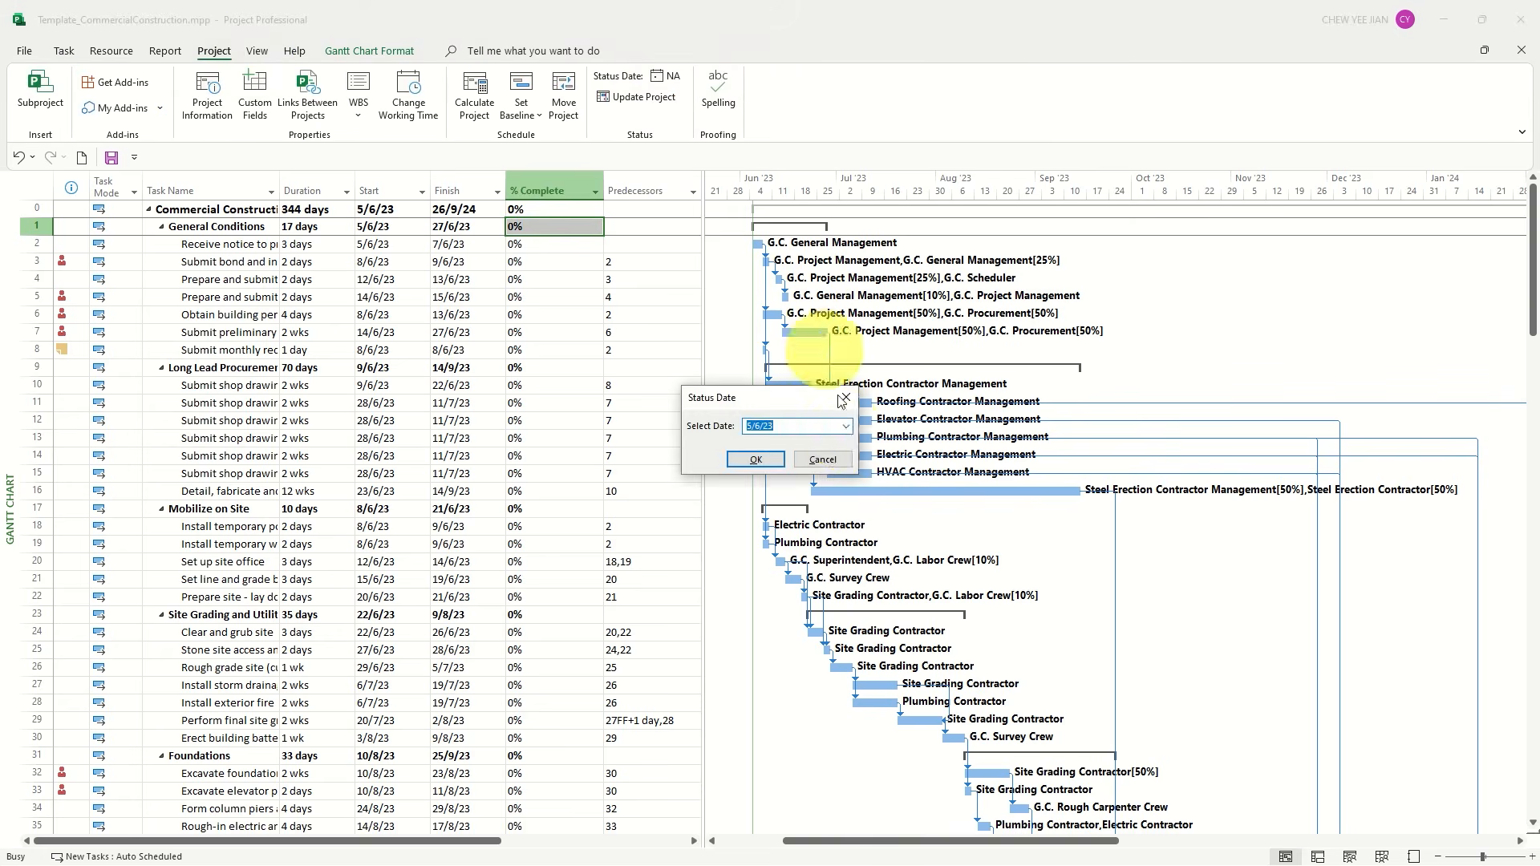
click(846, 426)
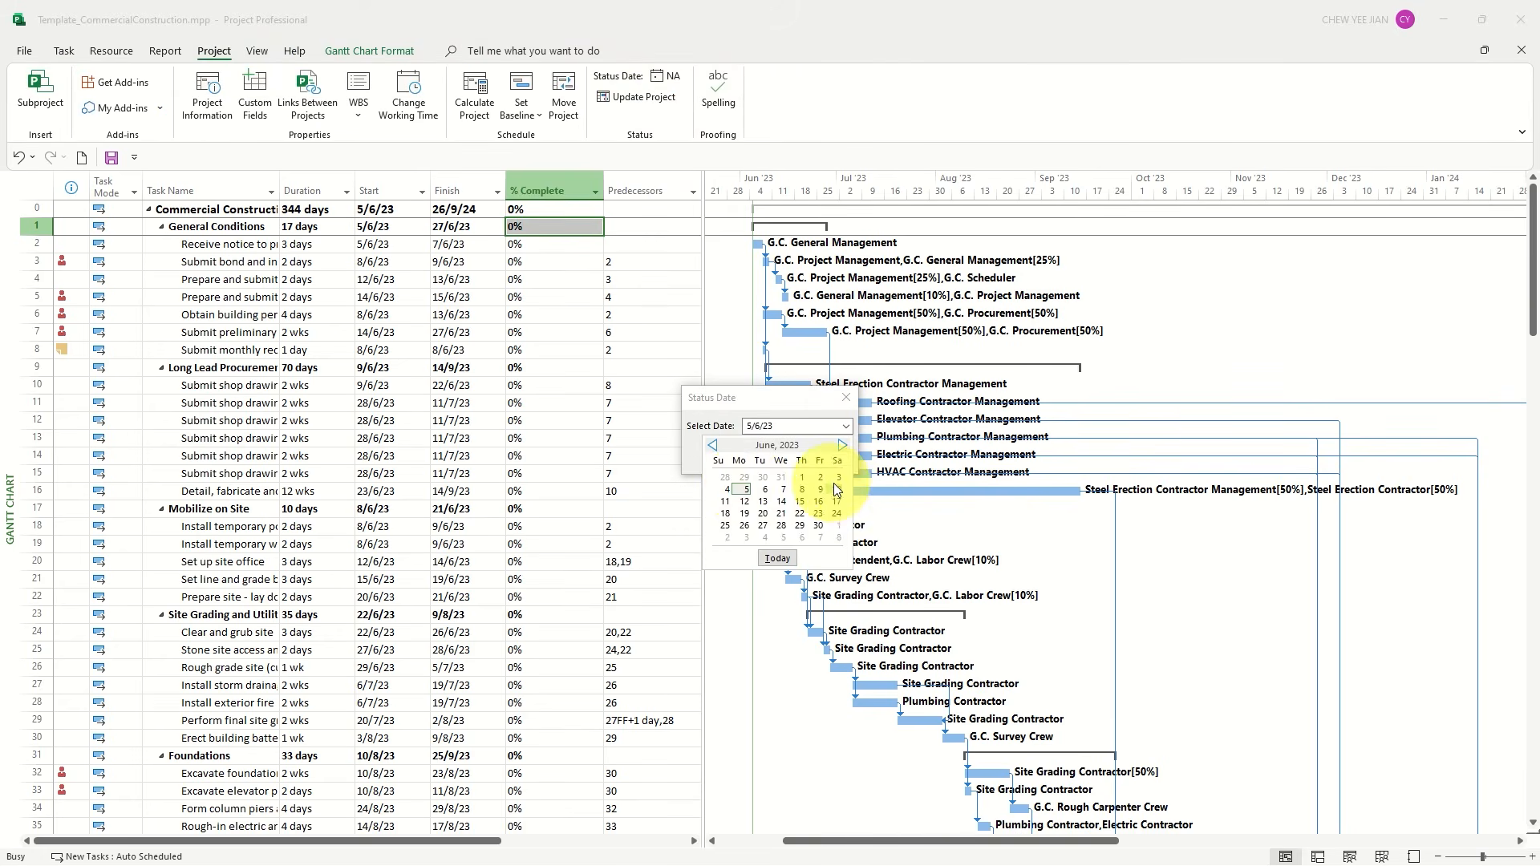
click(842, 445)
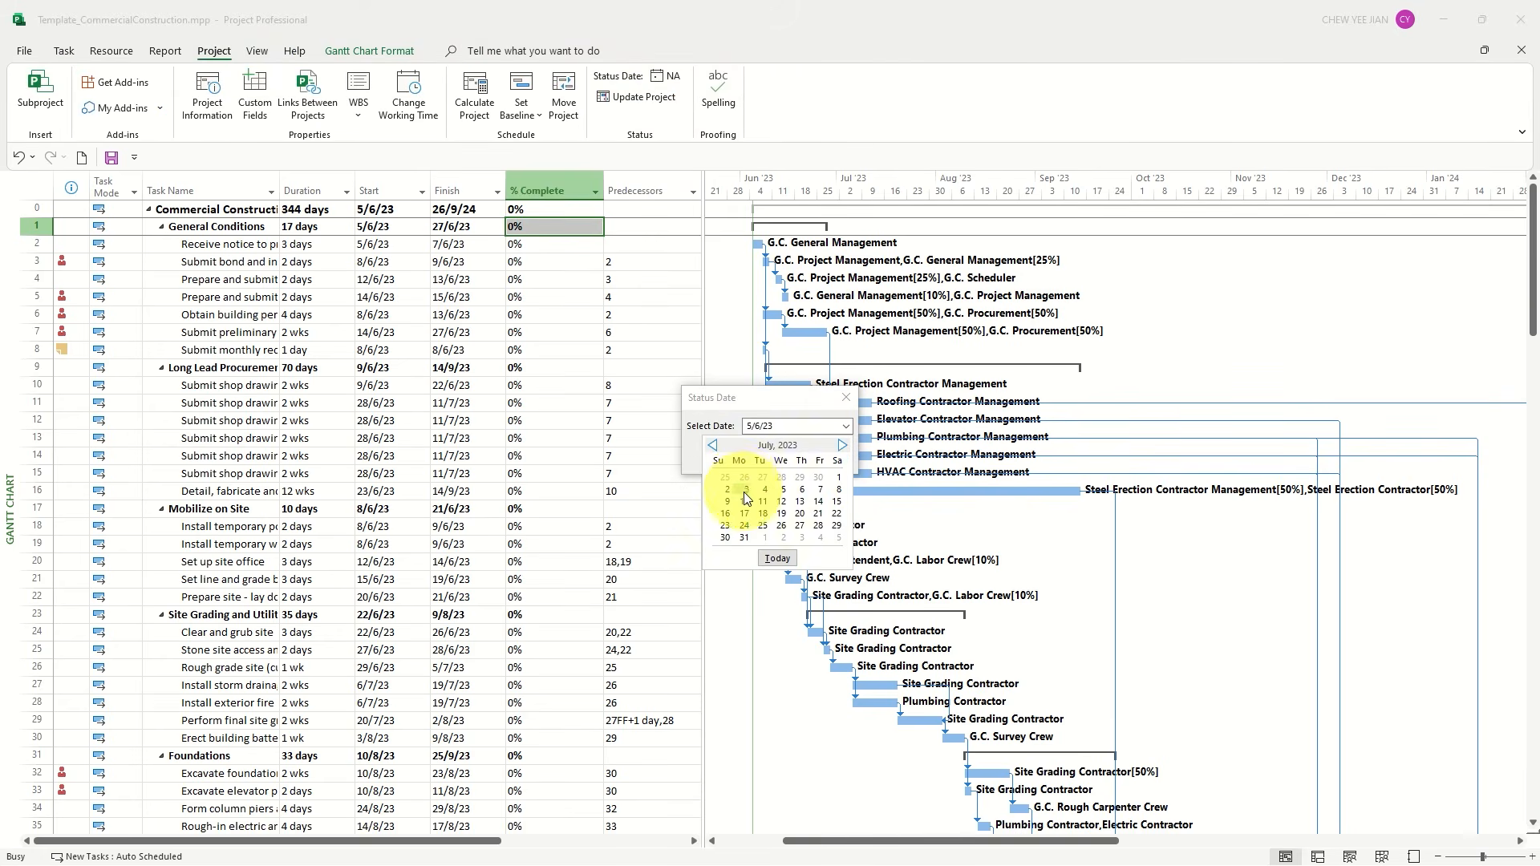
click(745, 489)
click(754, 460)
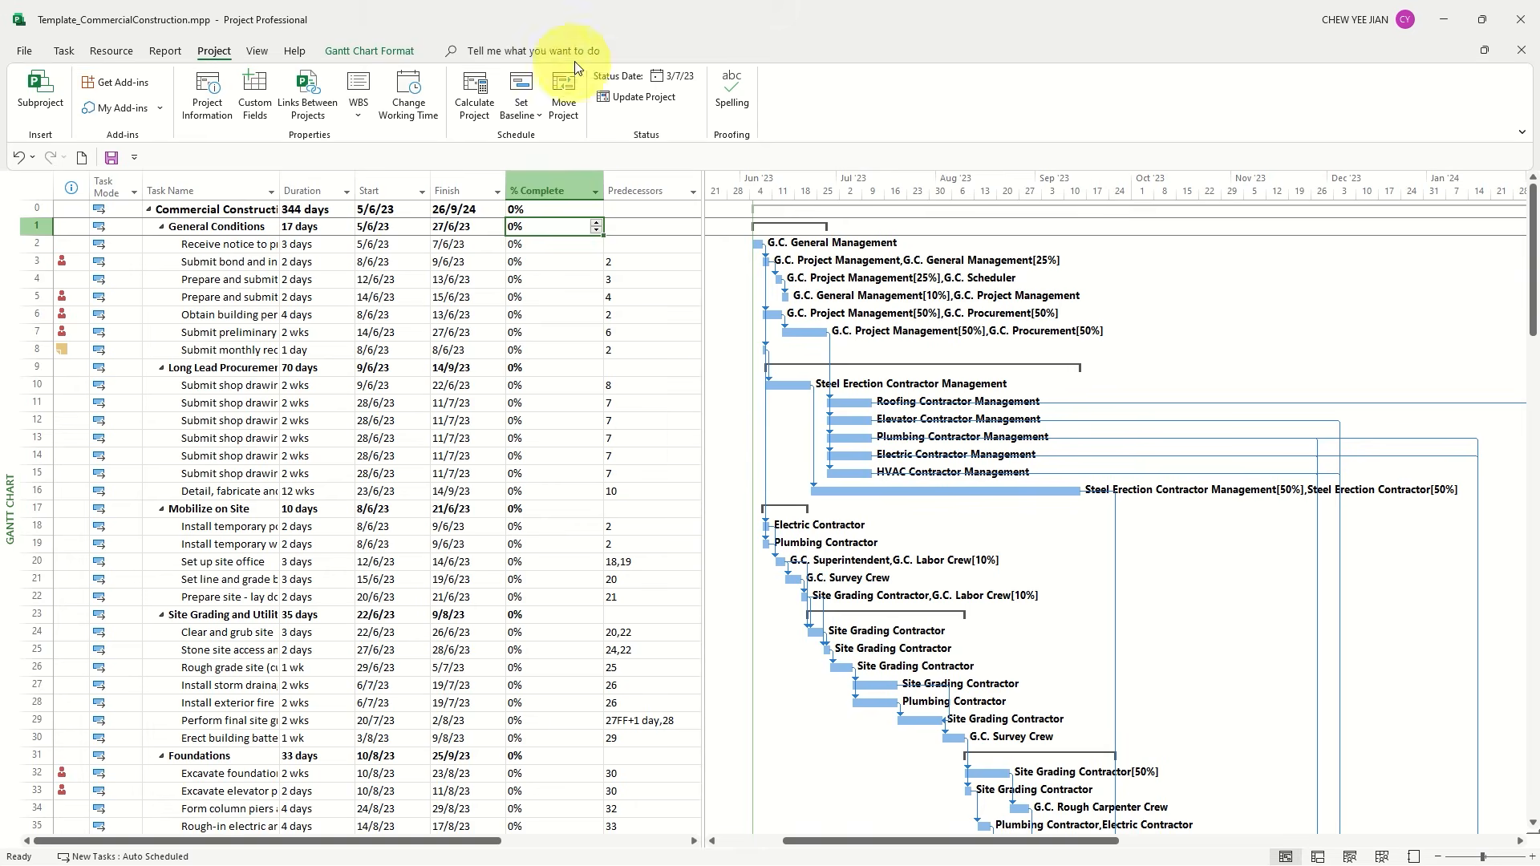
Format the Status Date gridline of the Gantt chart as a solid red line
click(370, 50)
click(71, 103)
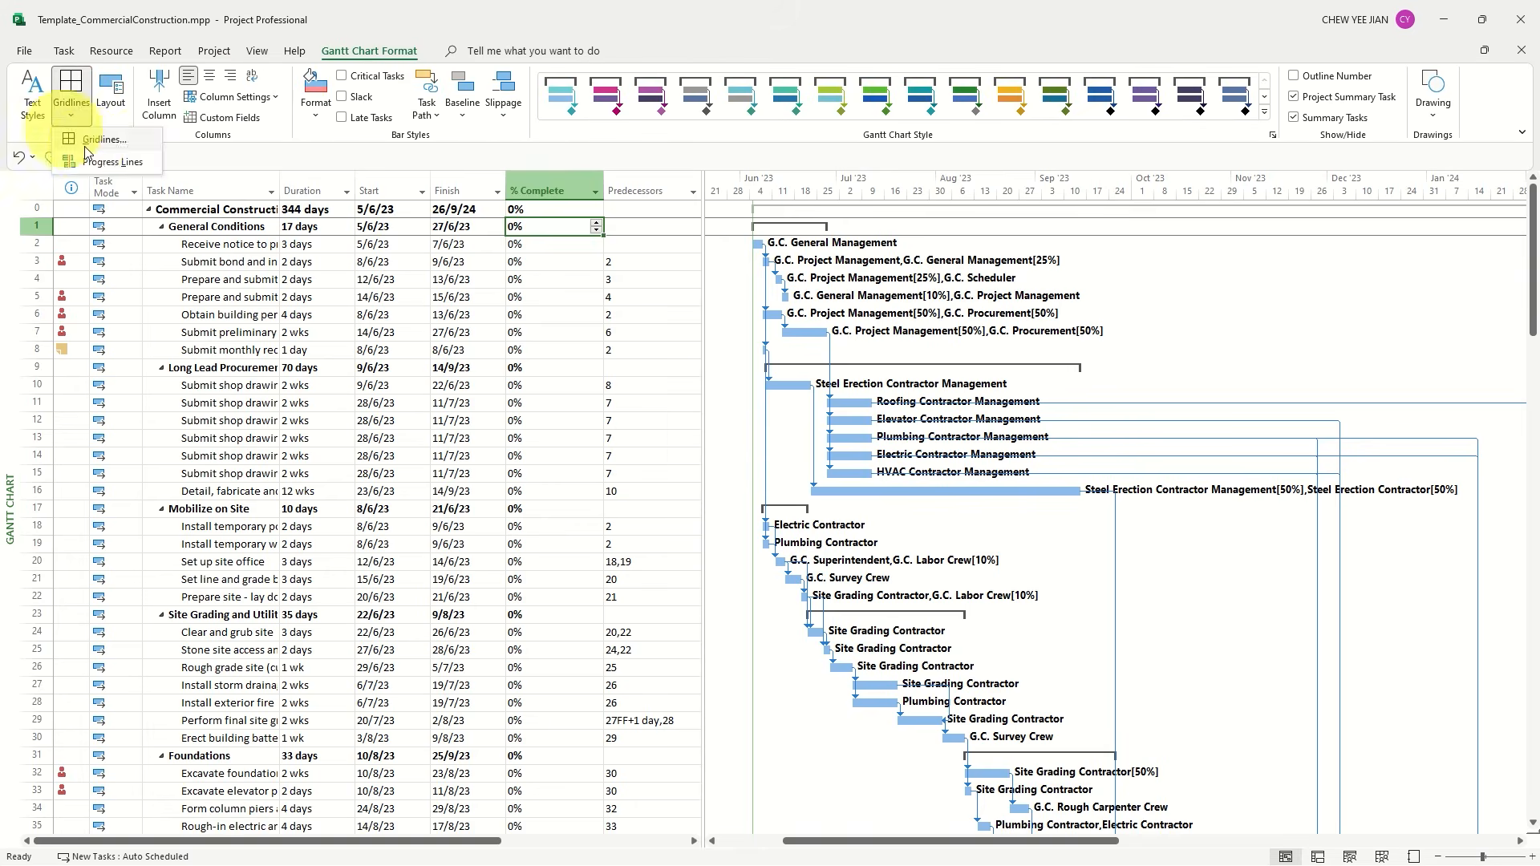
click(93, 140)
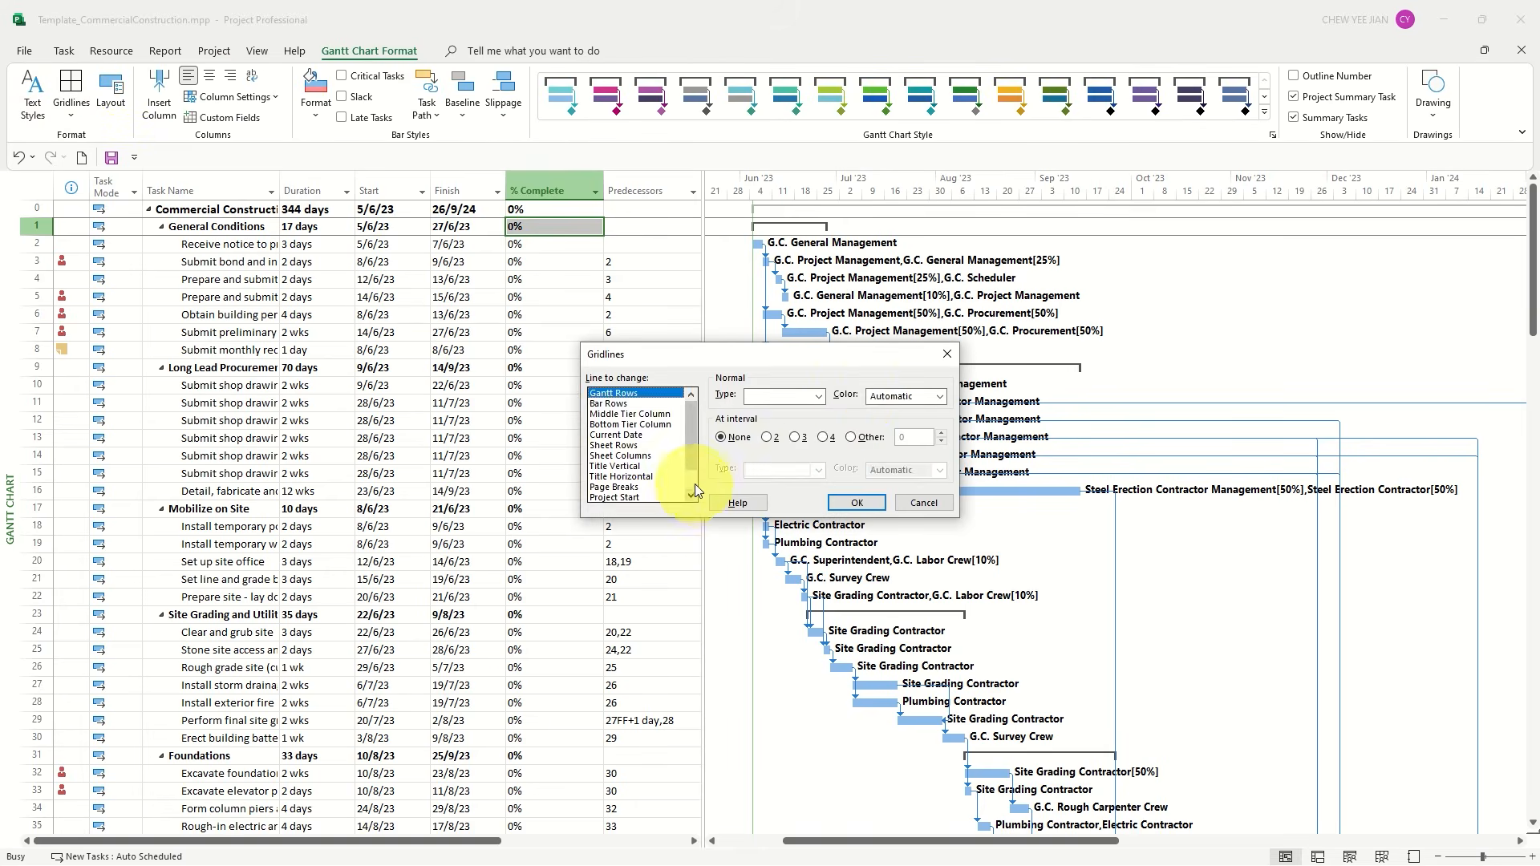
scroll(695, 491, down, 1)
click(613, 486)
click(818, 396)
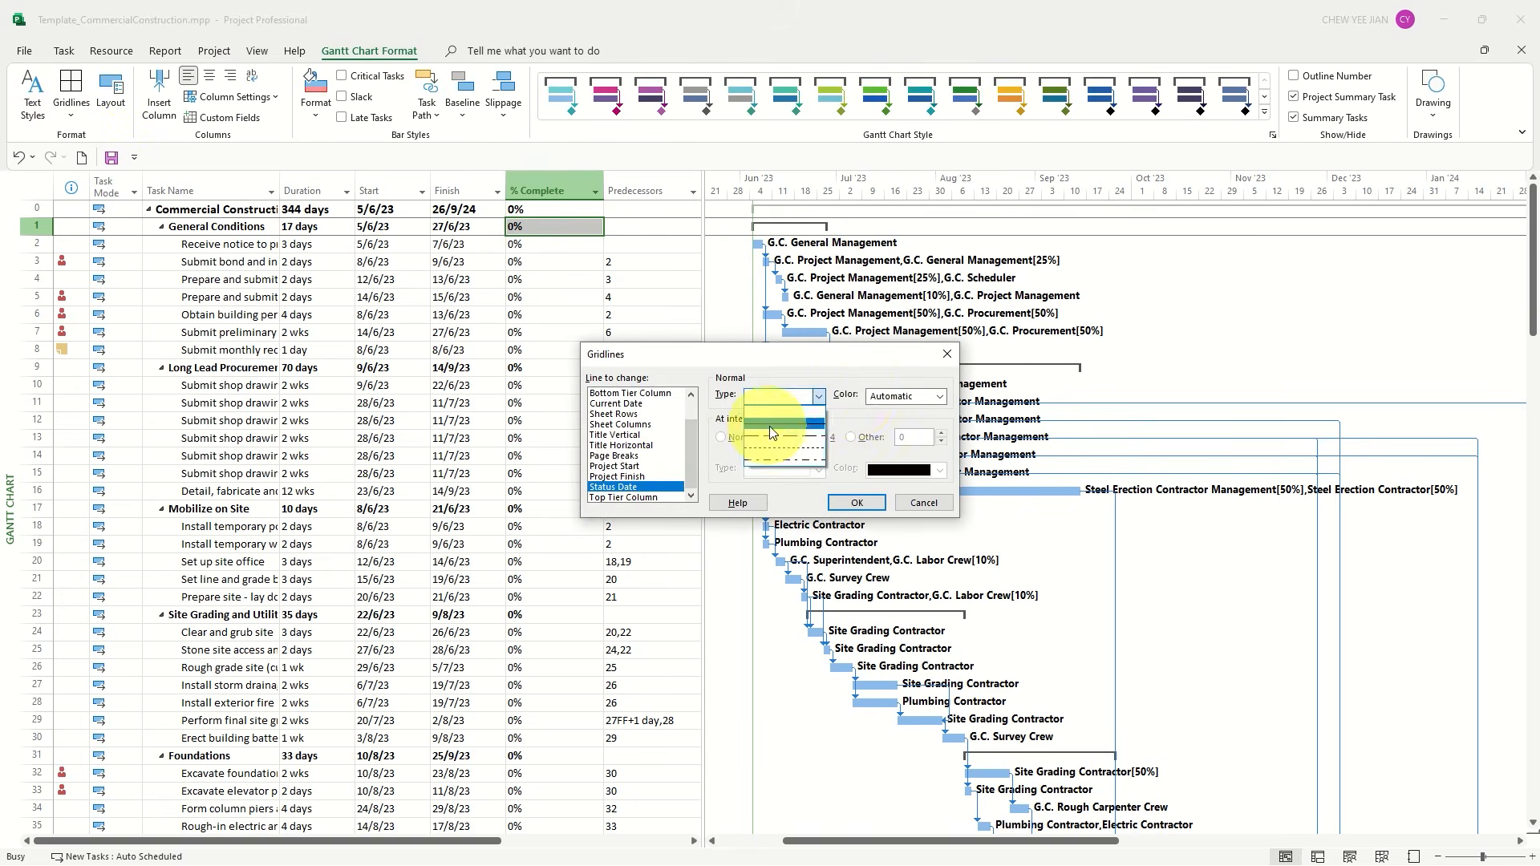
click(913, 396)
click(892, 597)
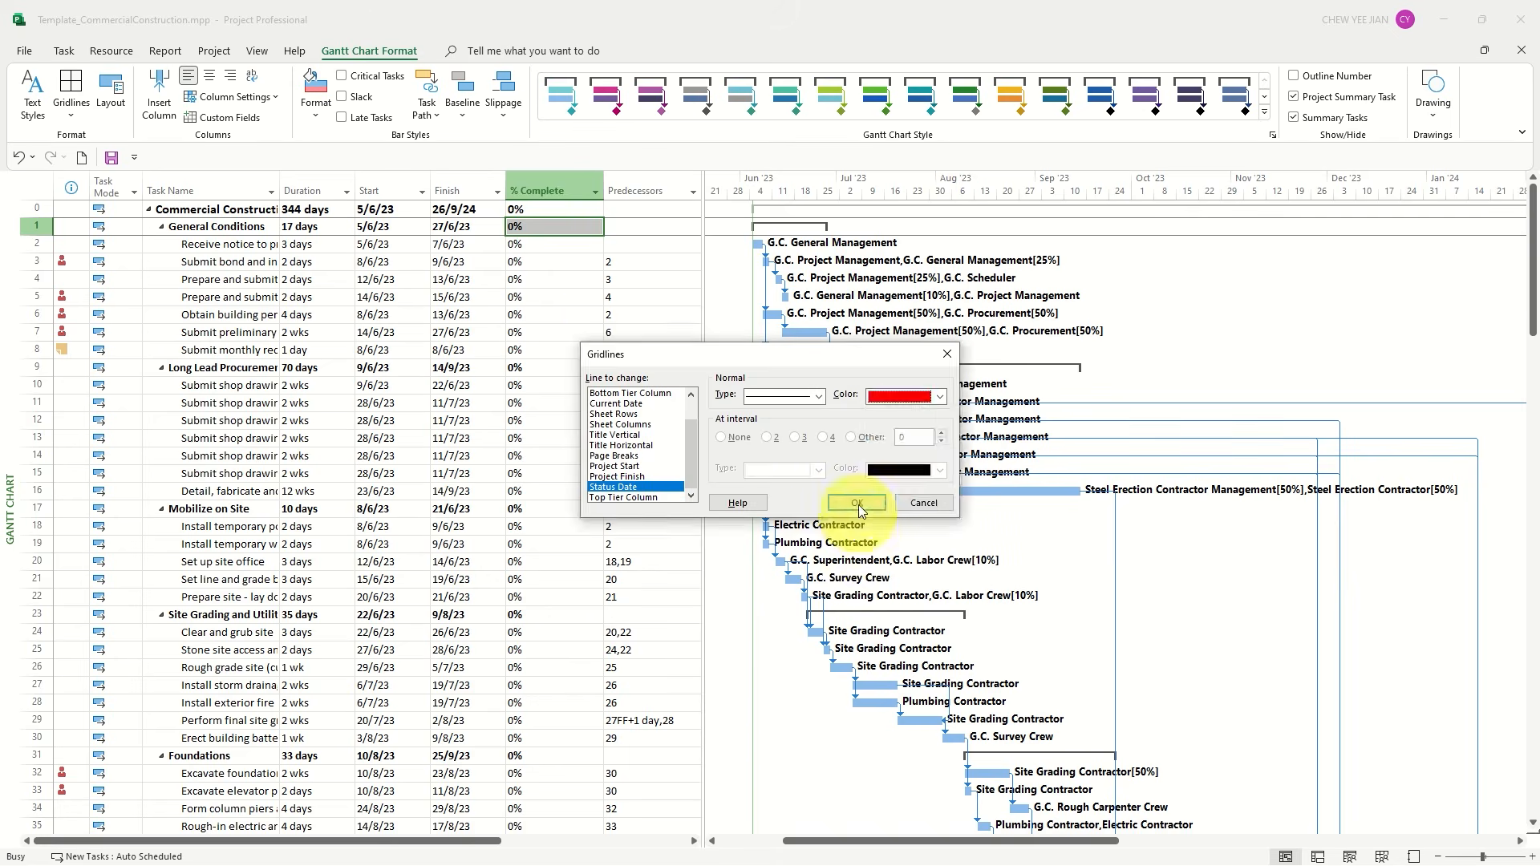
click(856, 502)
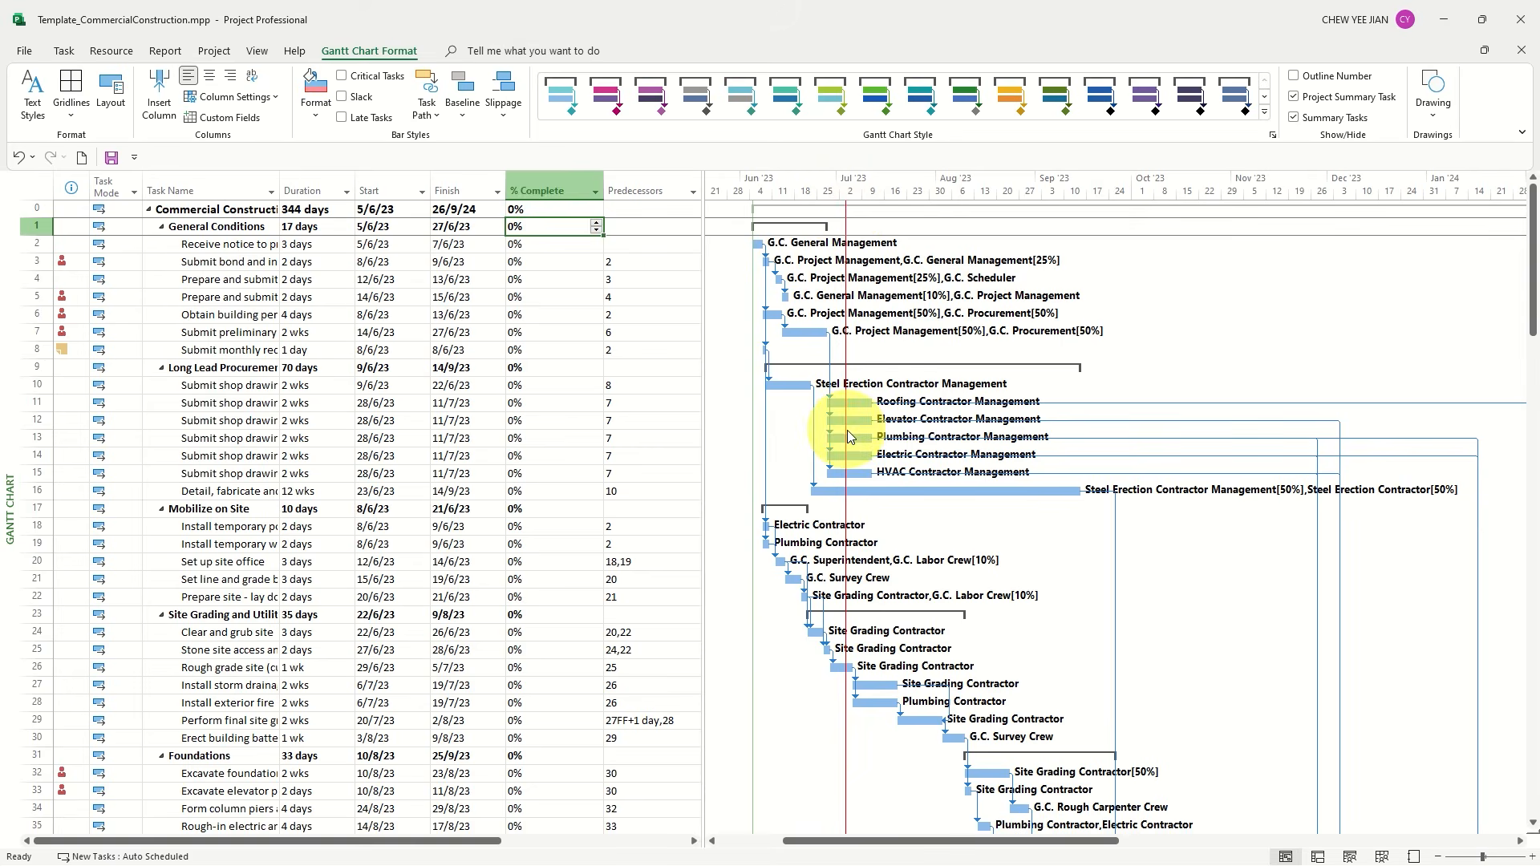
Mark all tasks in the schedule as on track up to the status date
click(553, 192)
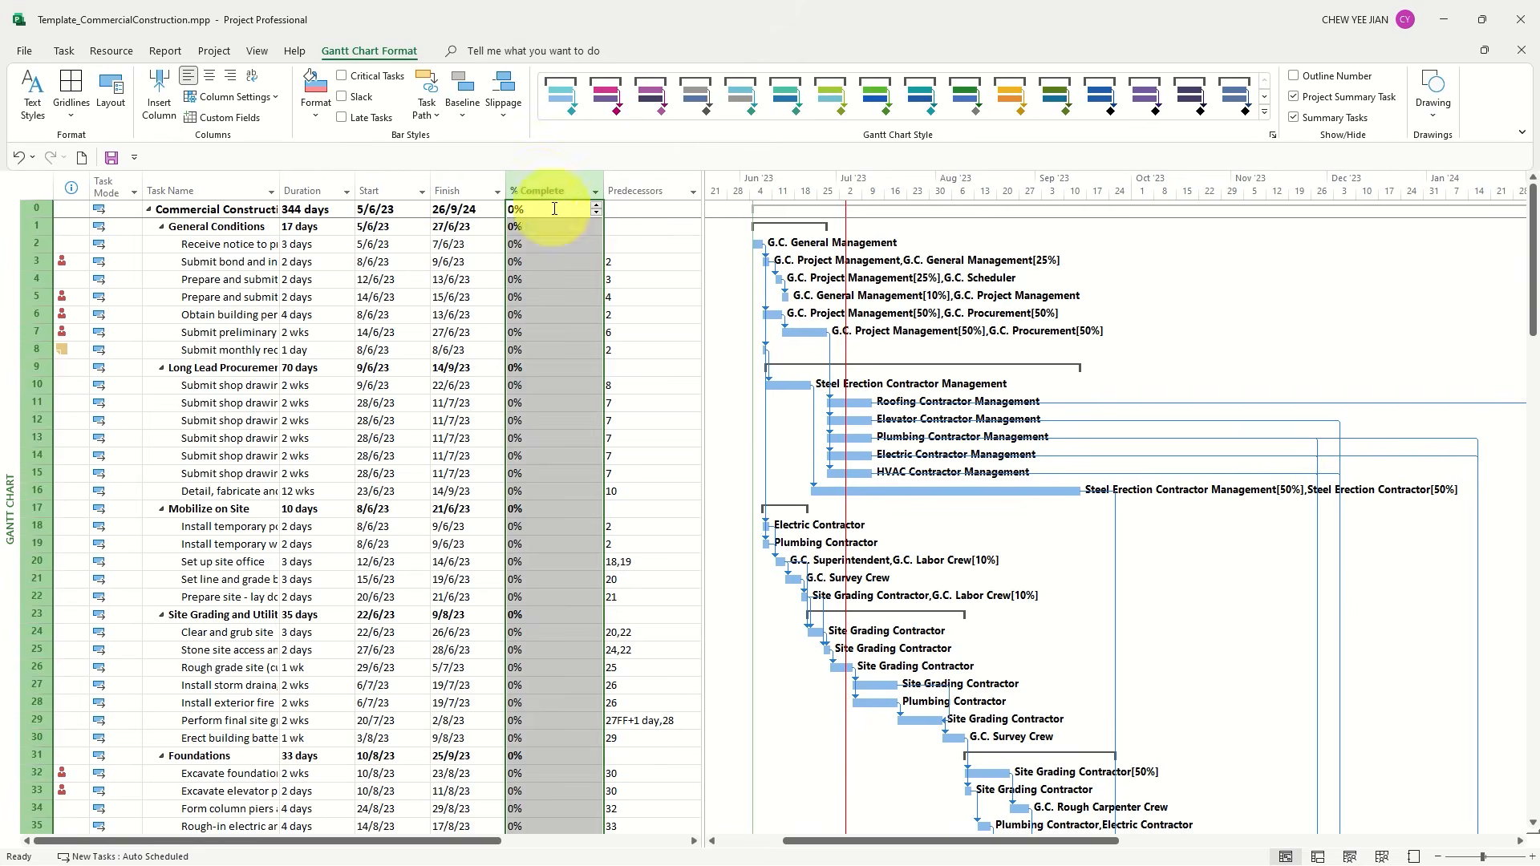
click(63, 50)
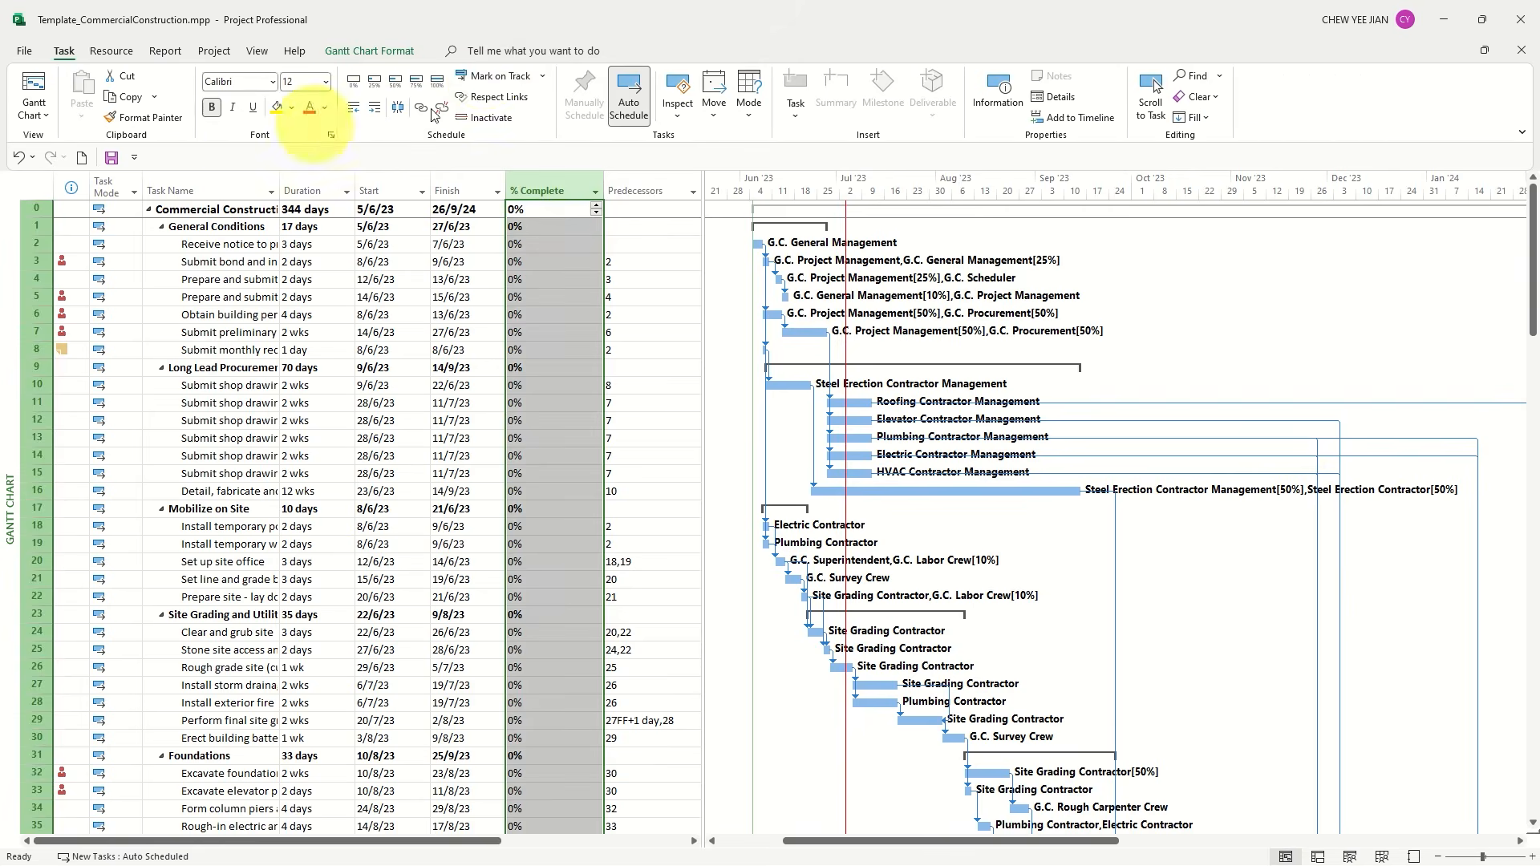
click(484, 73)
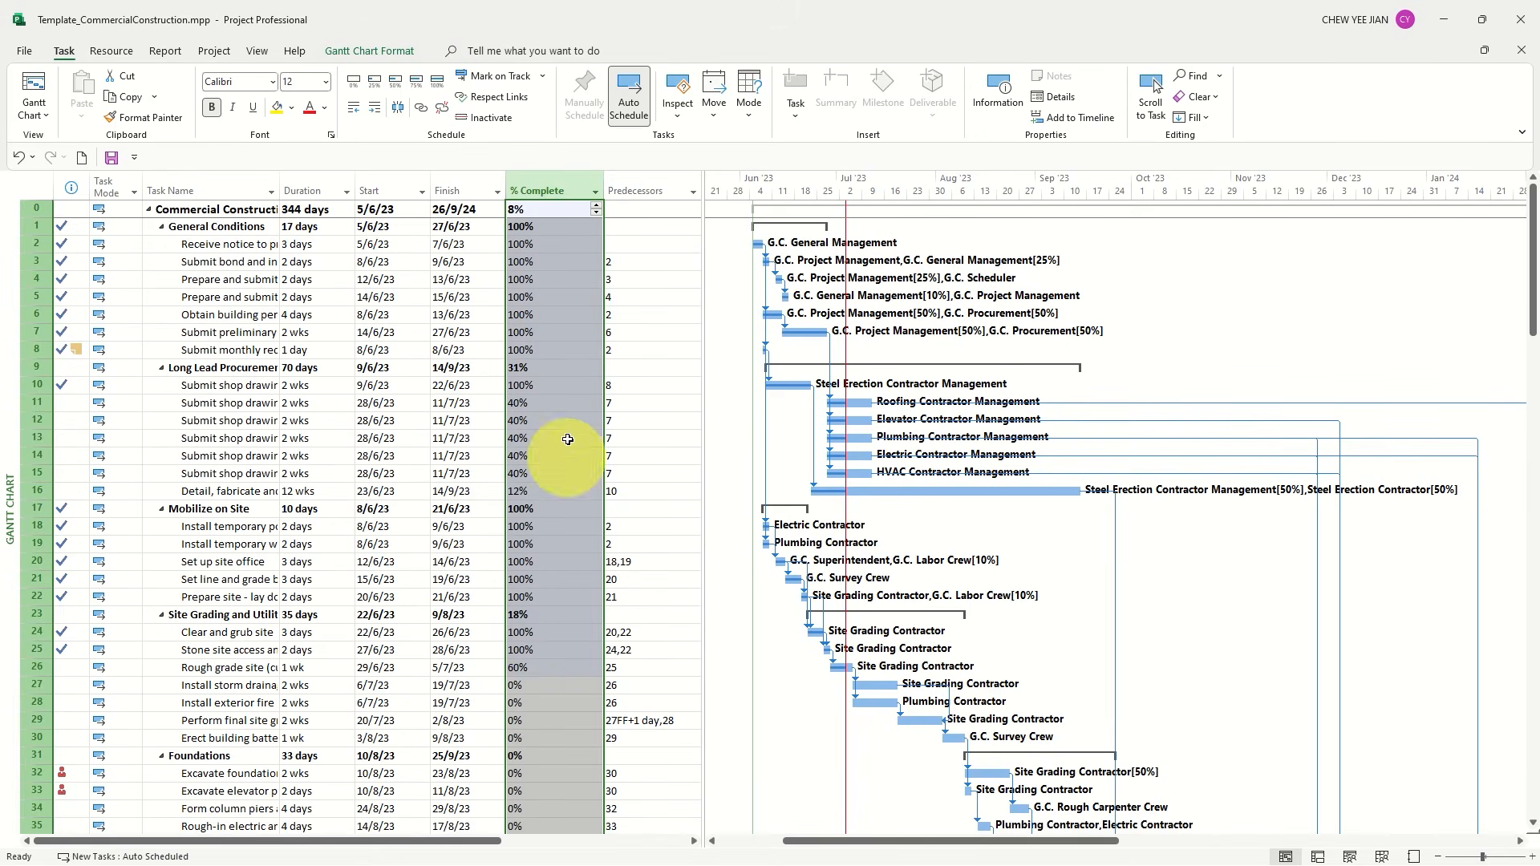
click(562, 313)
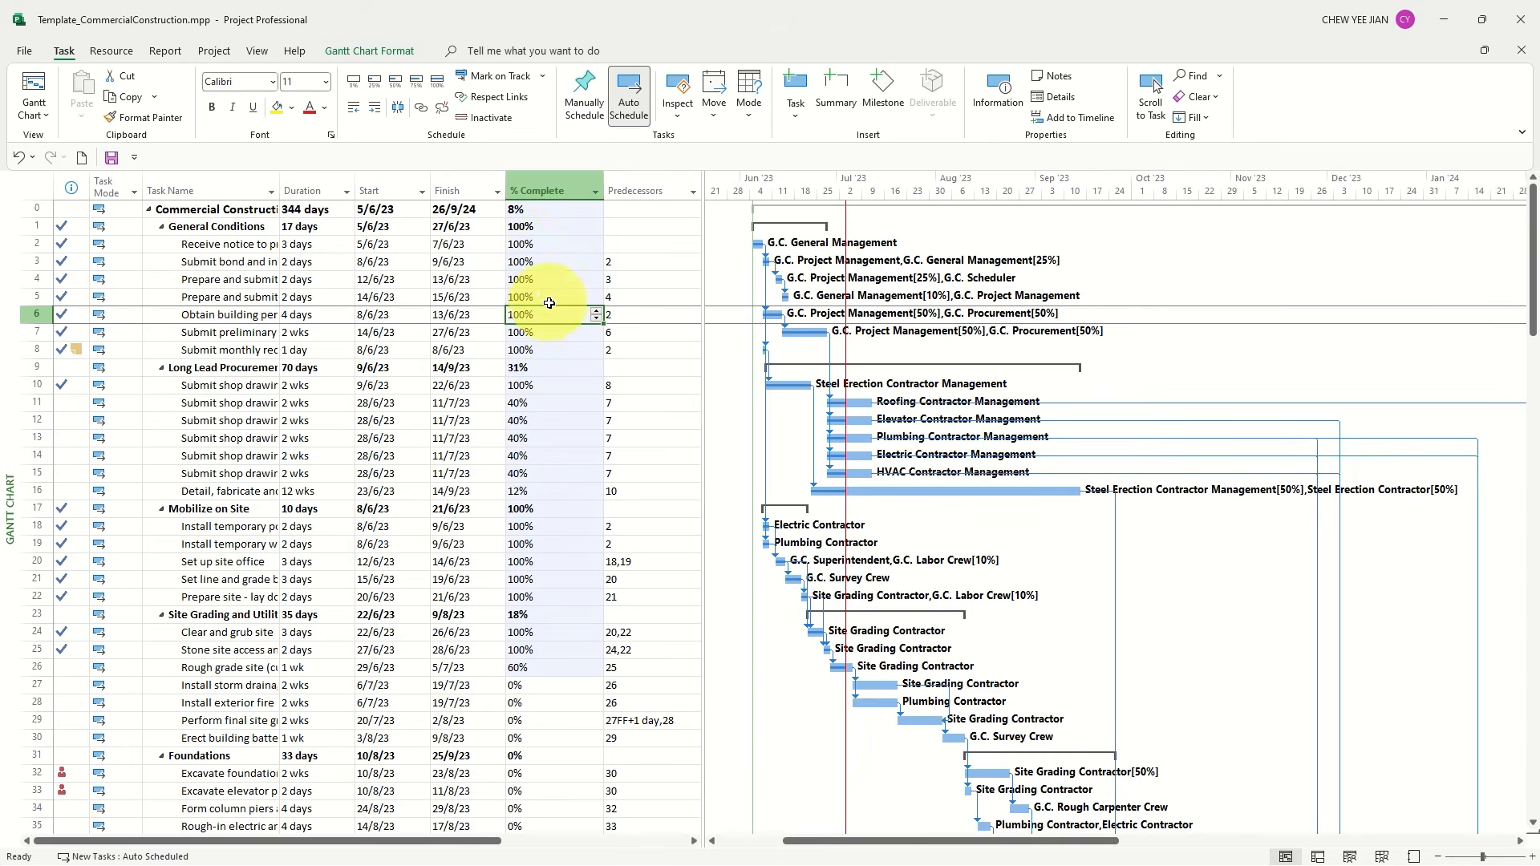
Hide the Start and Finish columns of the task table
right_click(634, 192)
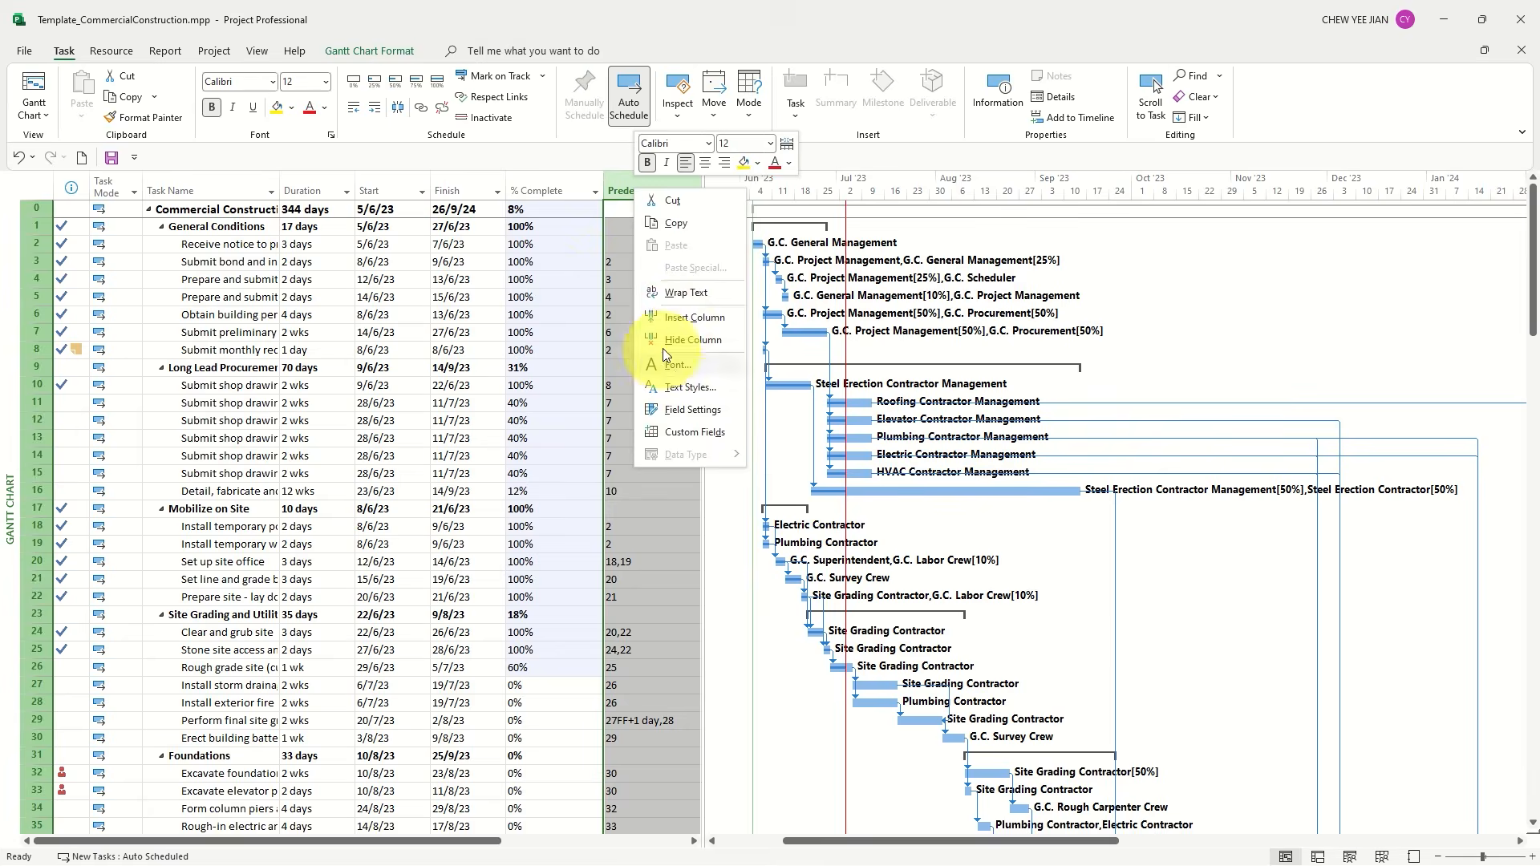
click(450, 193)
click(452, 191)
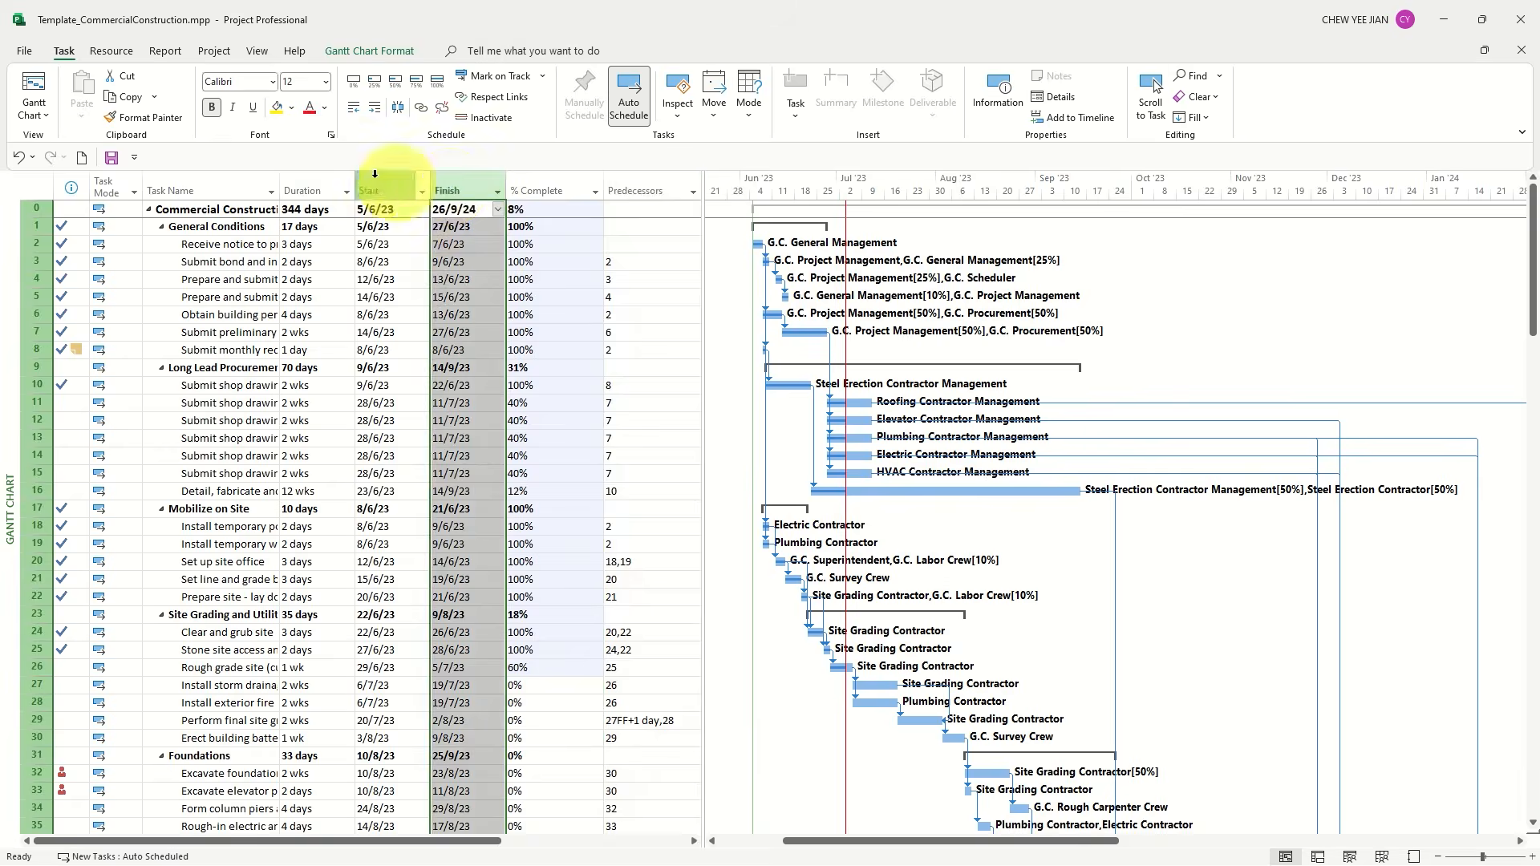
shift+click(377, 190)
right_click(378, 190)
click(434, 335)
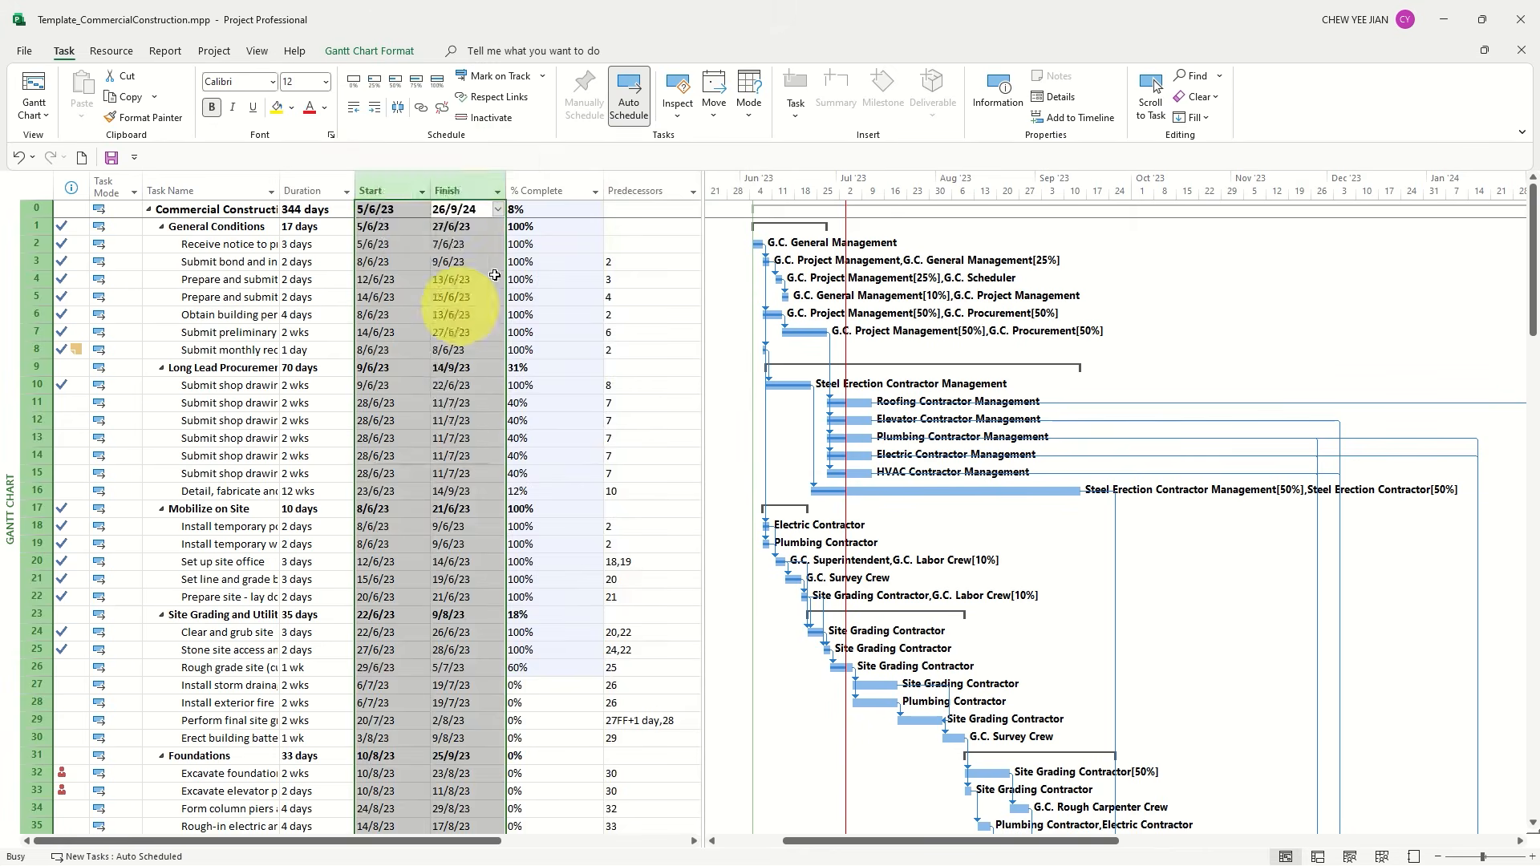
Insert a Number1 column in front of the Predecessors column
click(477, 186)
right_click(477, 186)
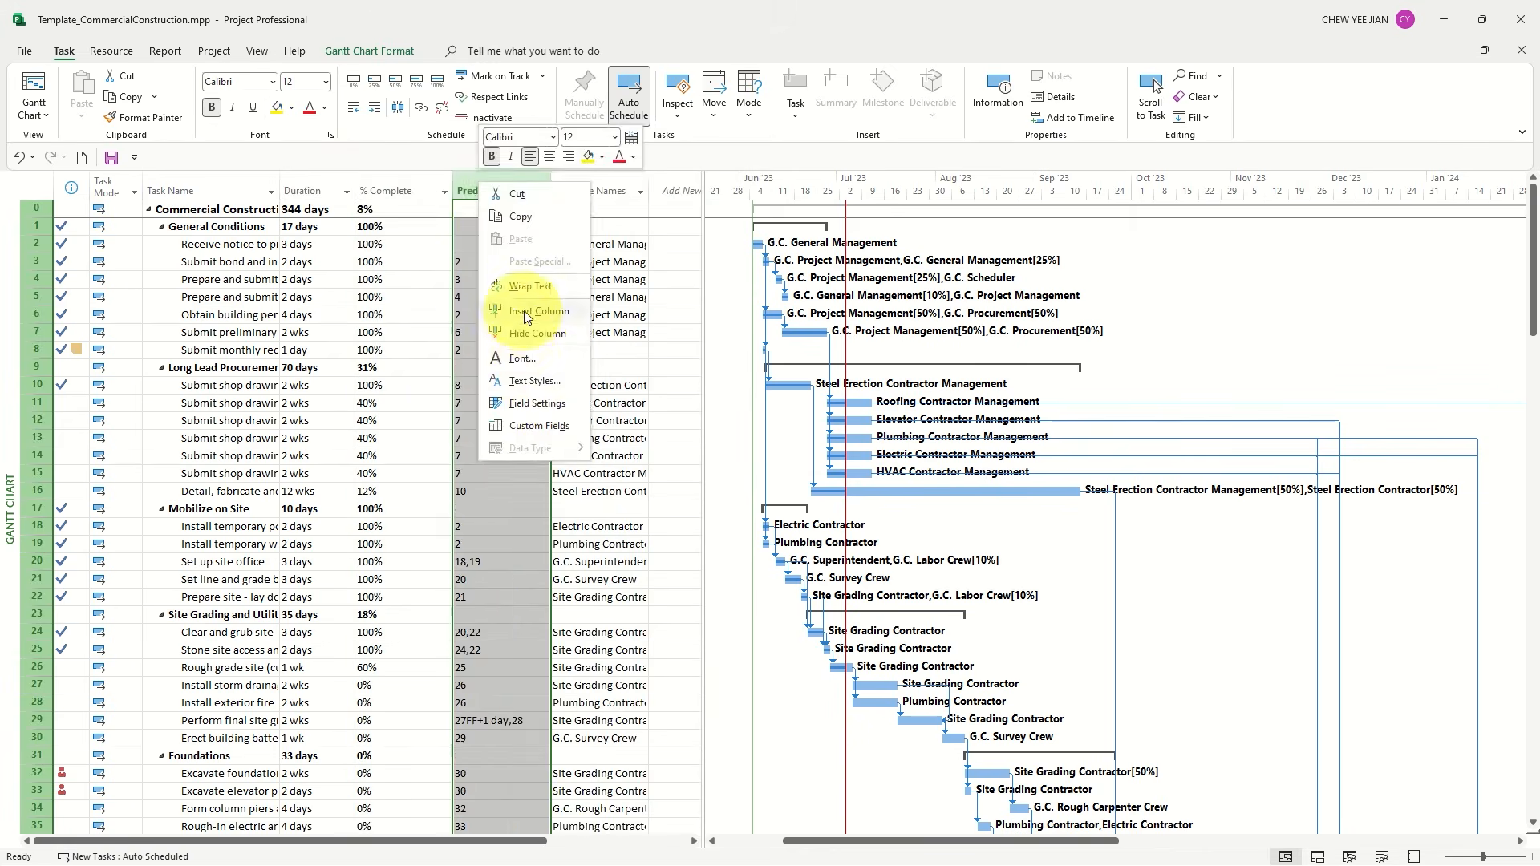
click(518, 311)
text(Number1)
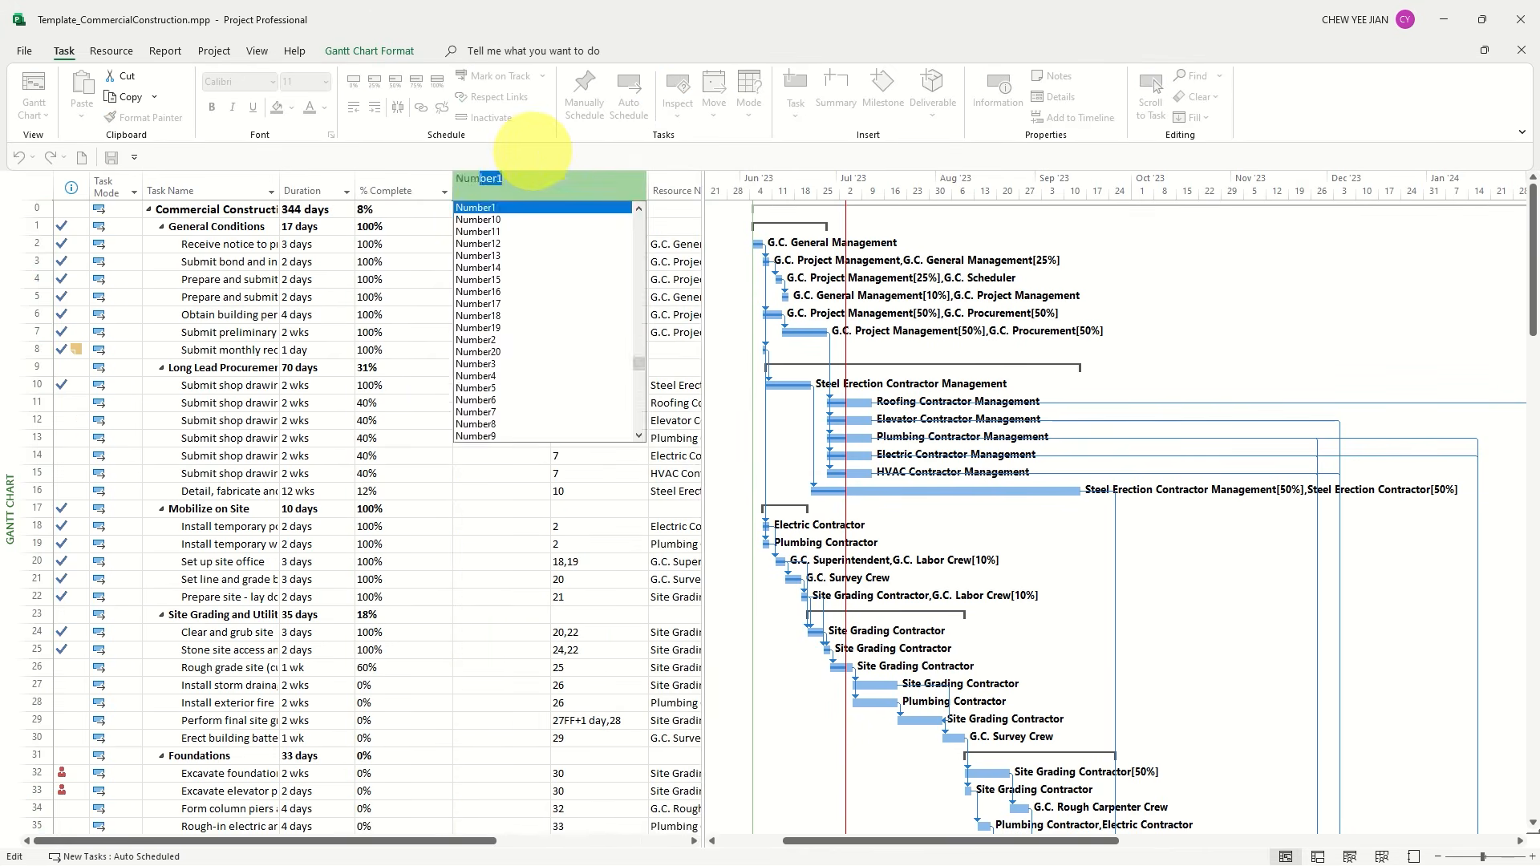
key(Return)
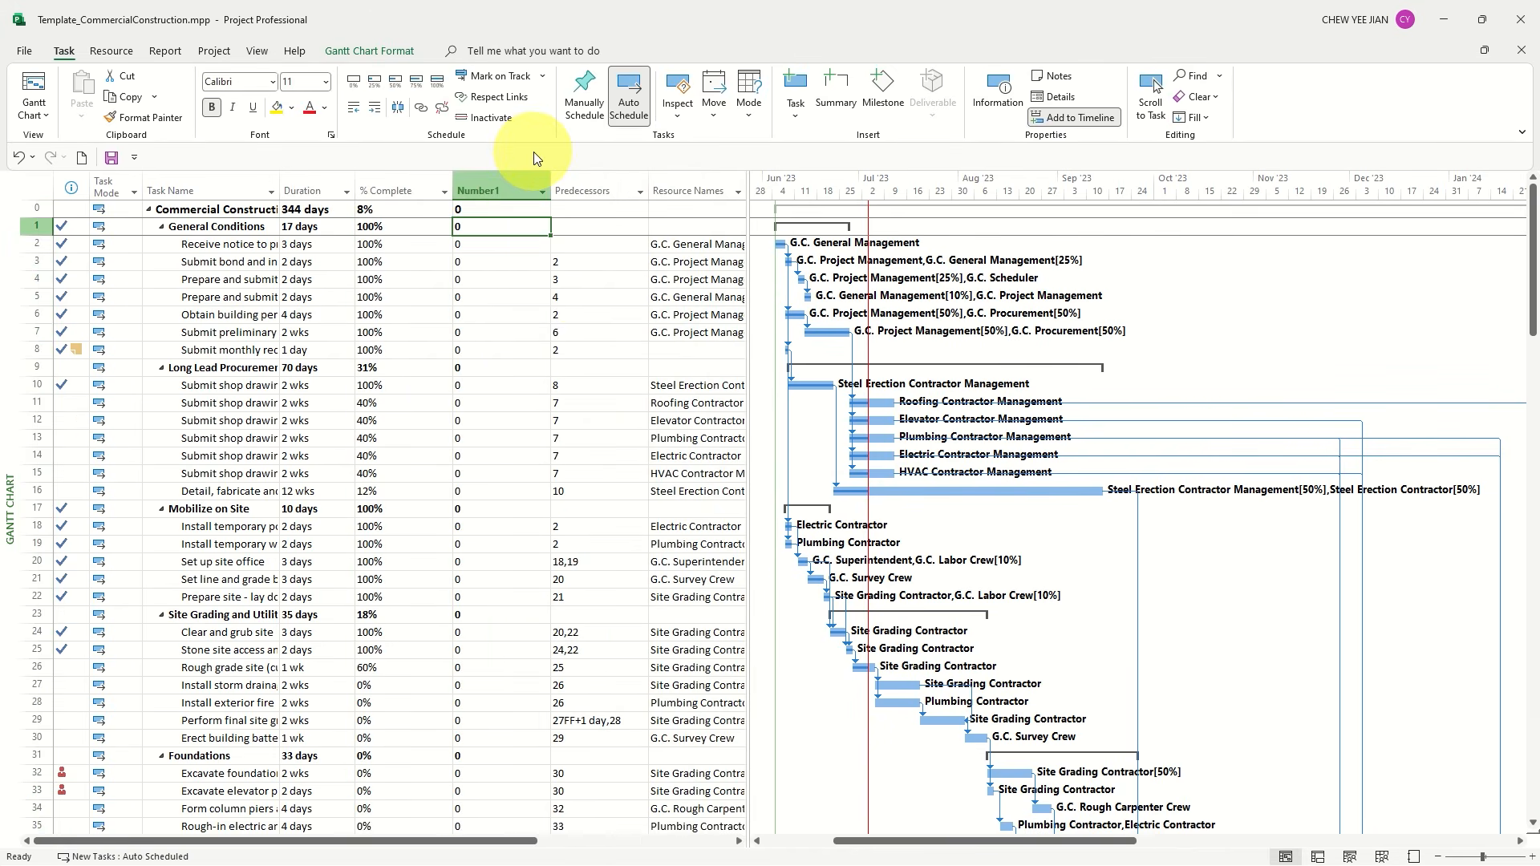
Try to paste the % Complete values directly into the Number1 column
click(412, 211)
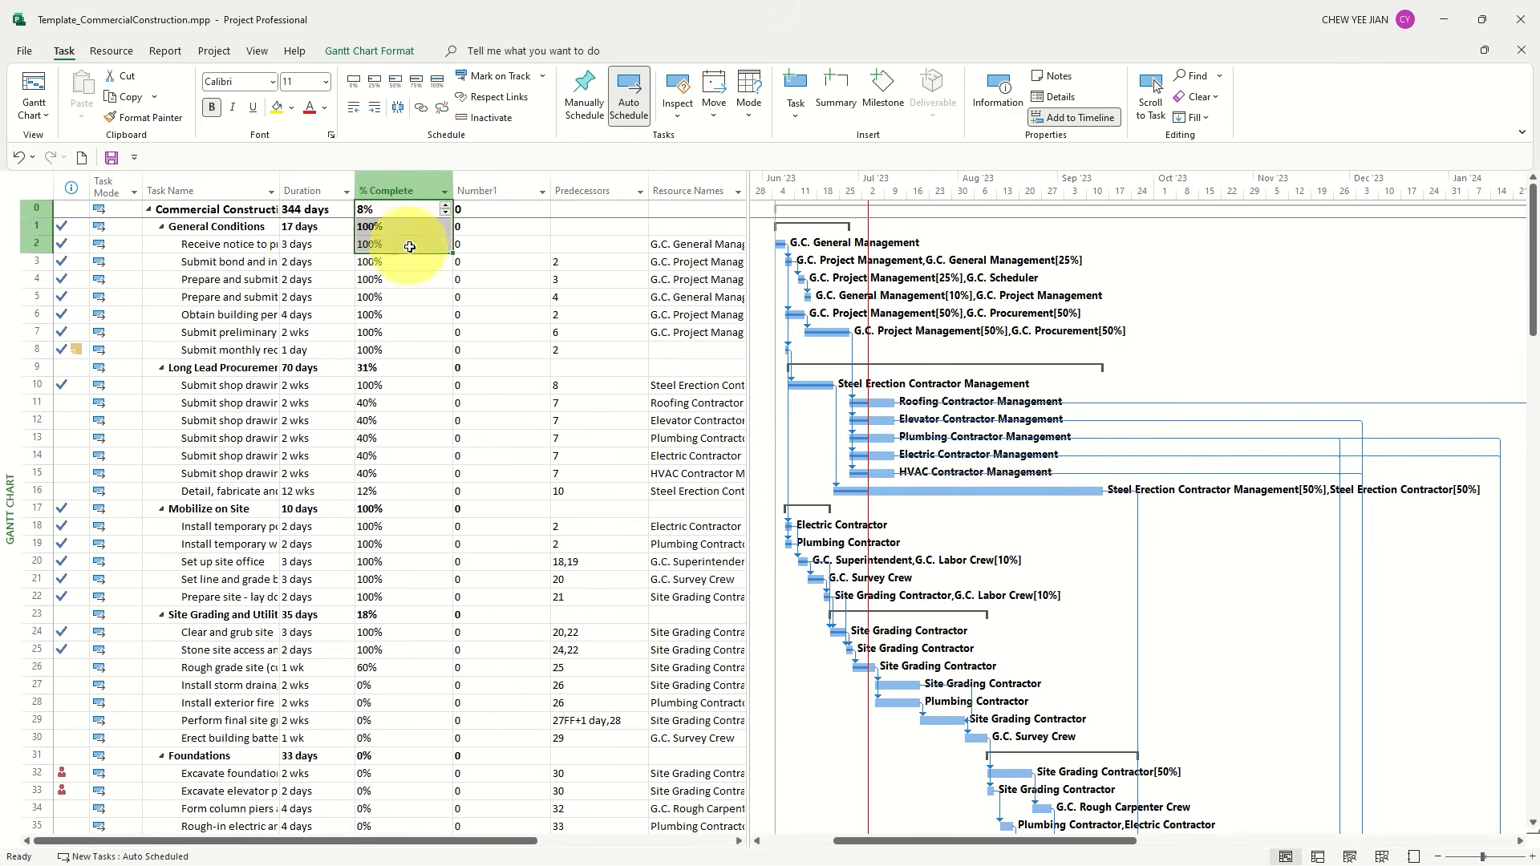
click(488, 210)
key(ctrl+v)
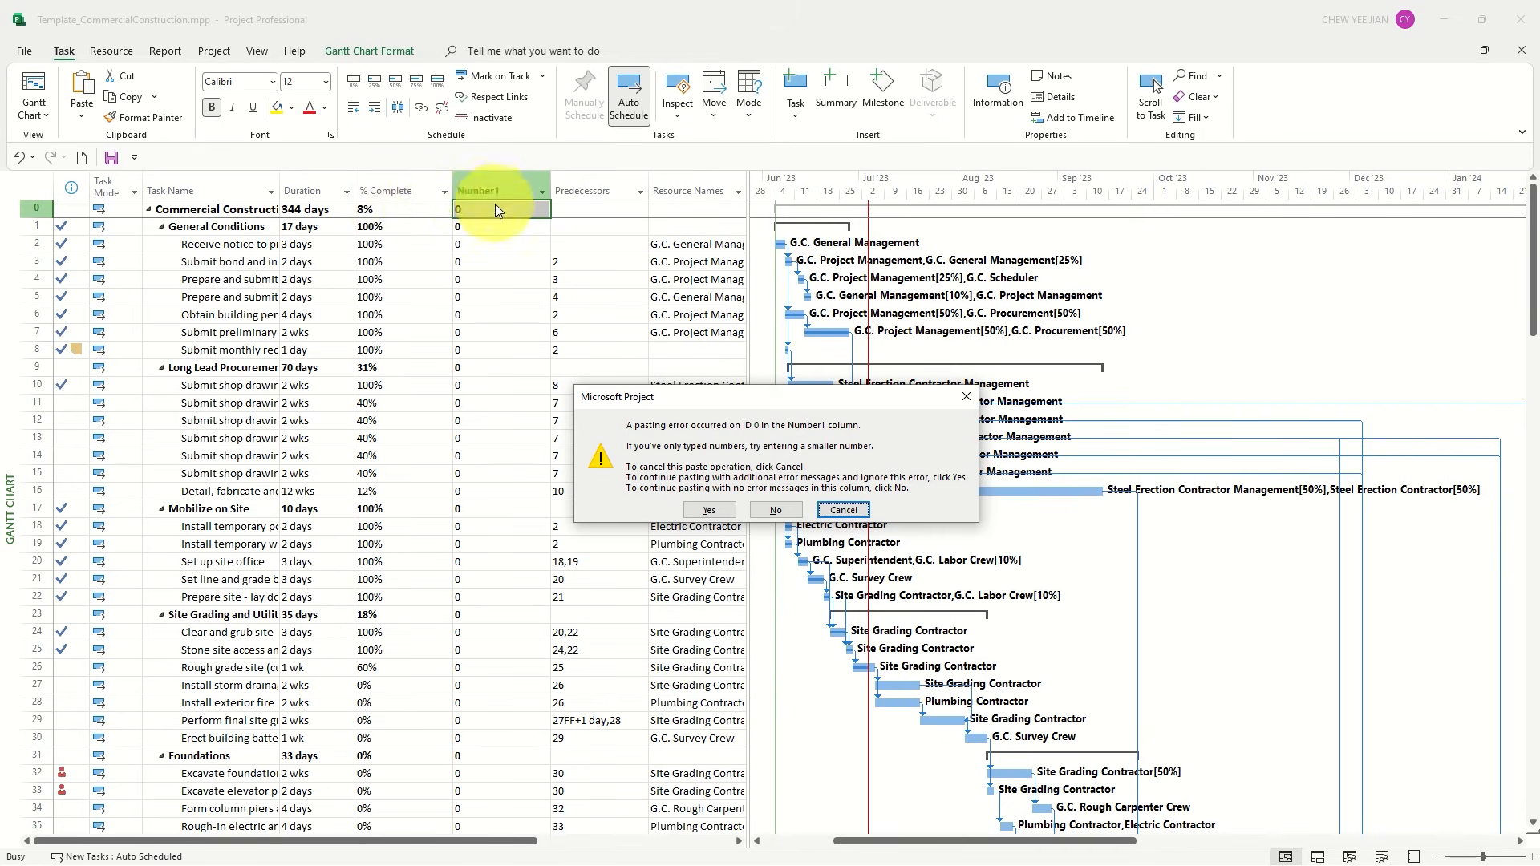
click(842, 510)
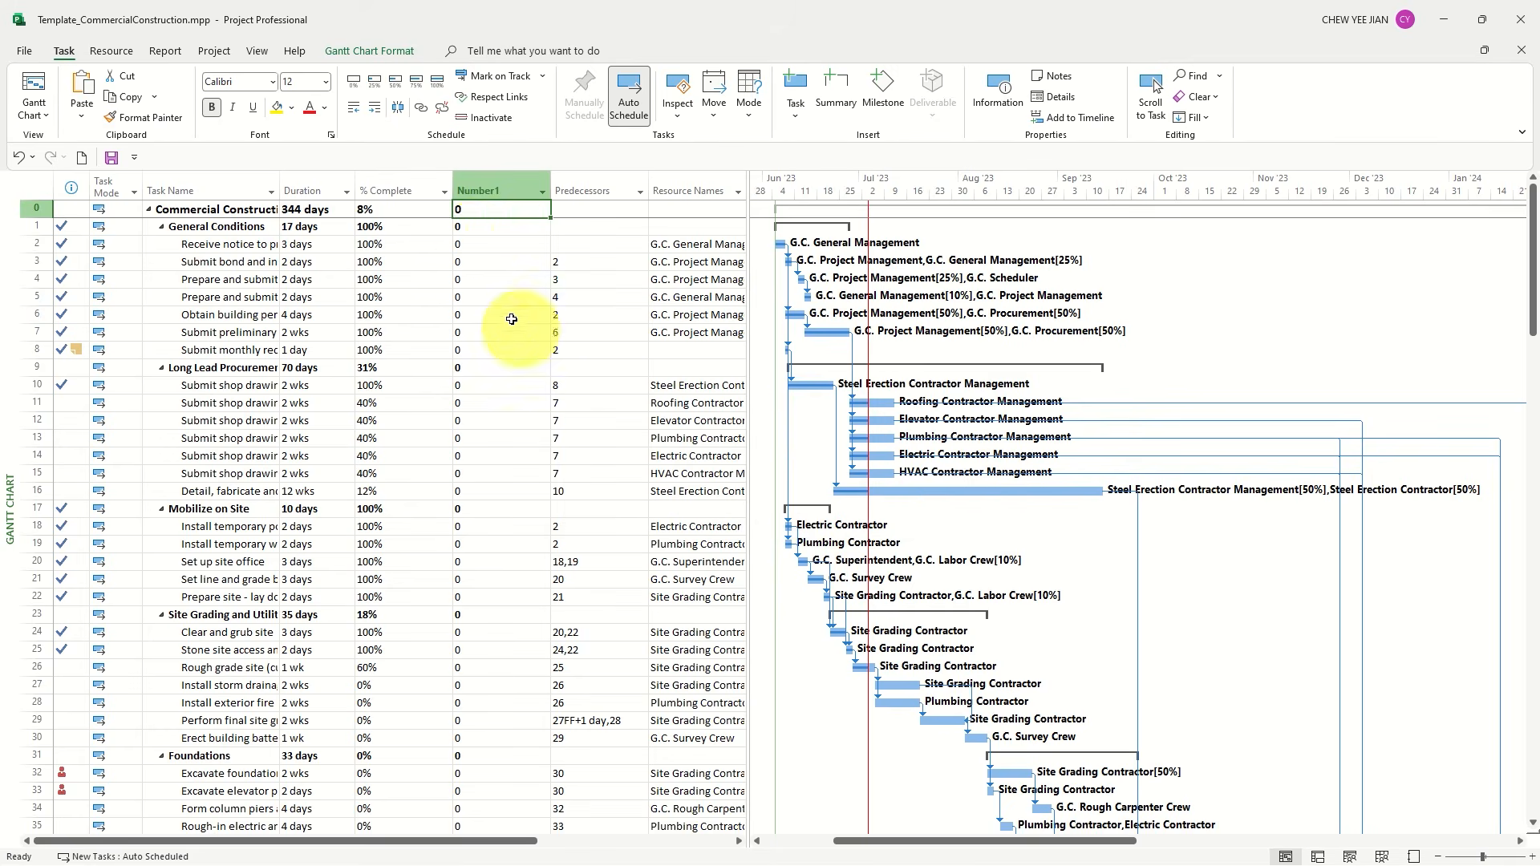
Insert a Text1 column between the % Complete and Number1 columns
click(404, 191)
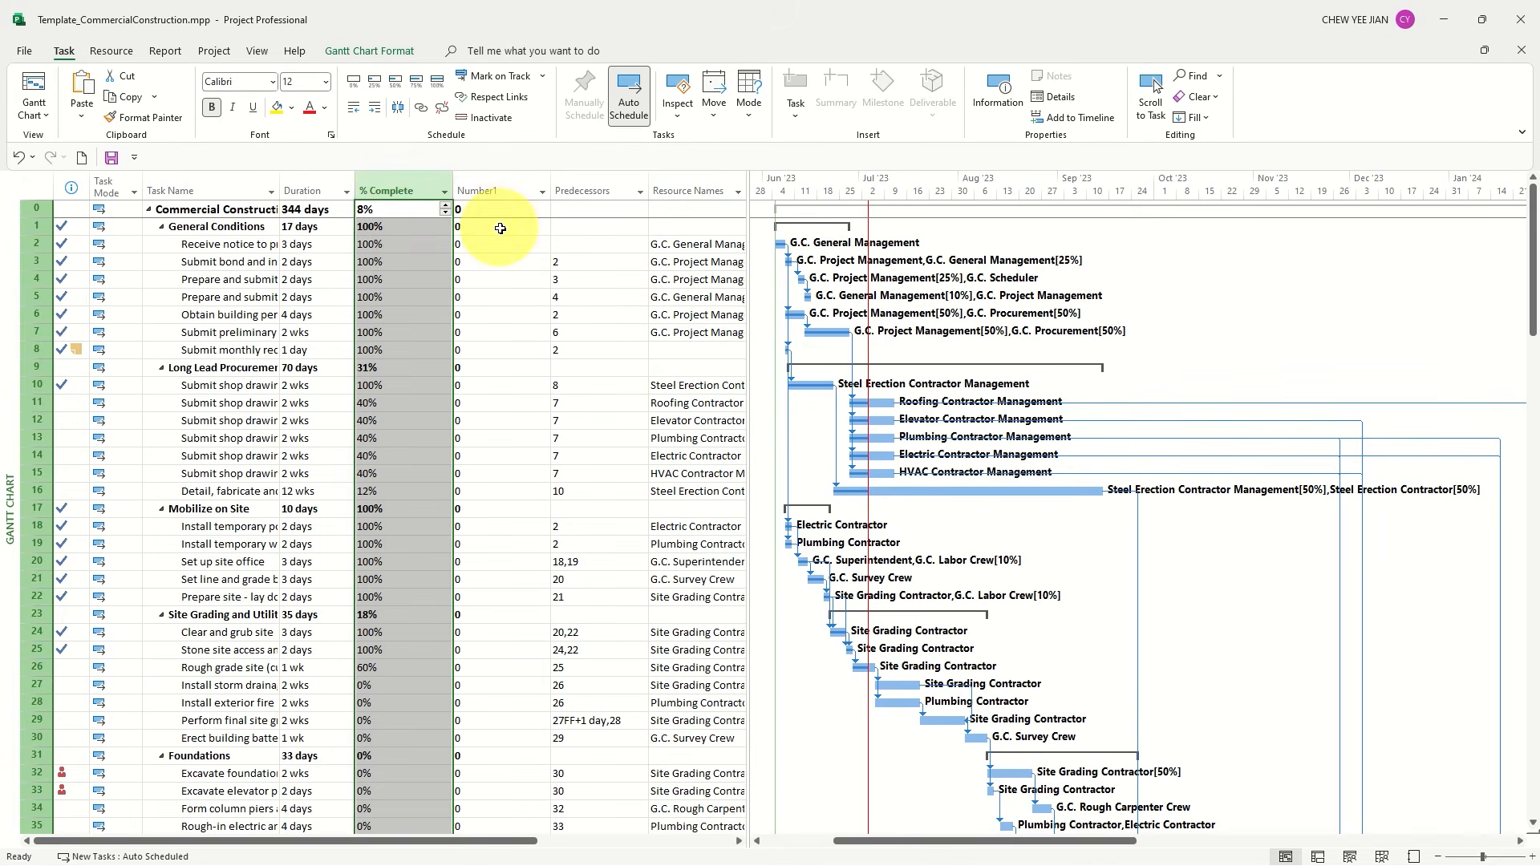
click(482, 190)
right_click(482, 191)
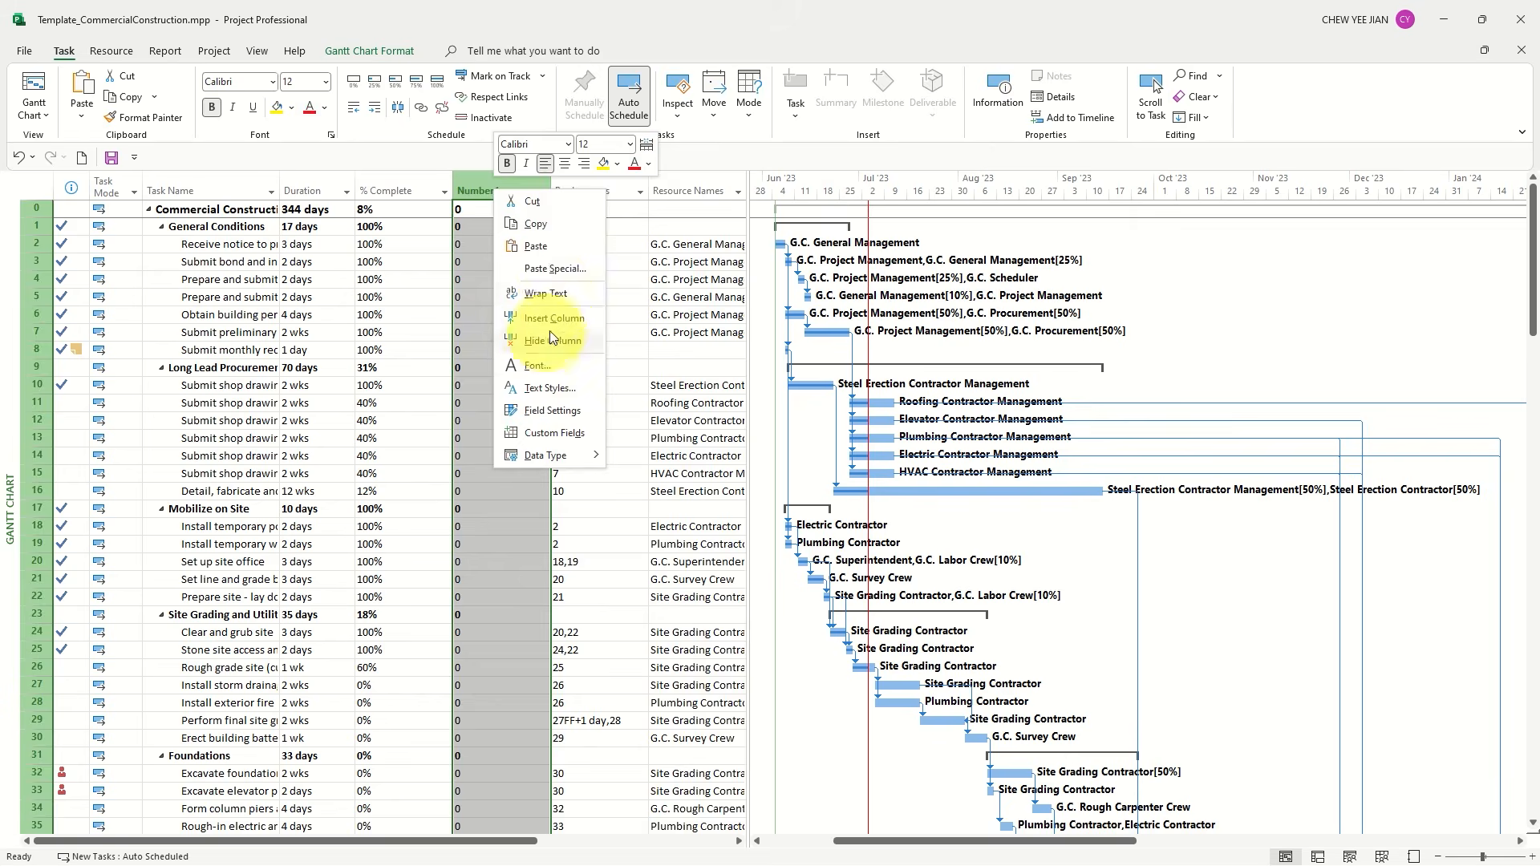
click(552, 318)
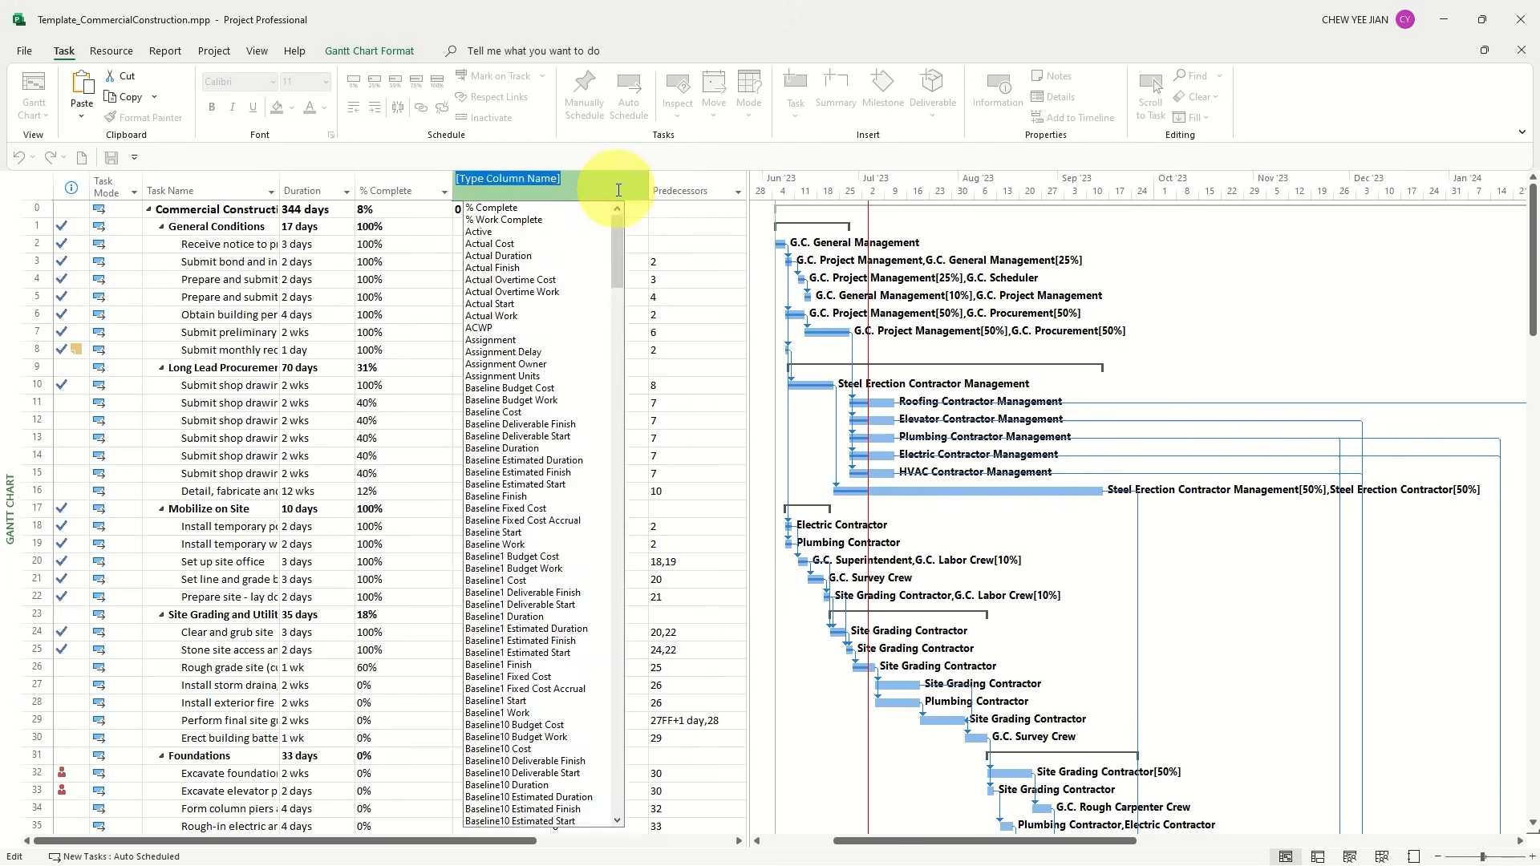
text(Text1)
key(Return)
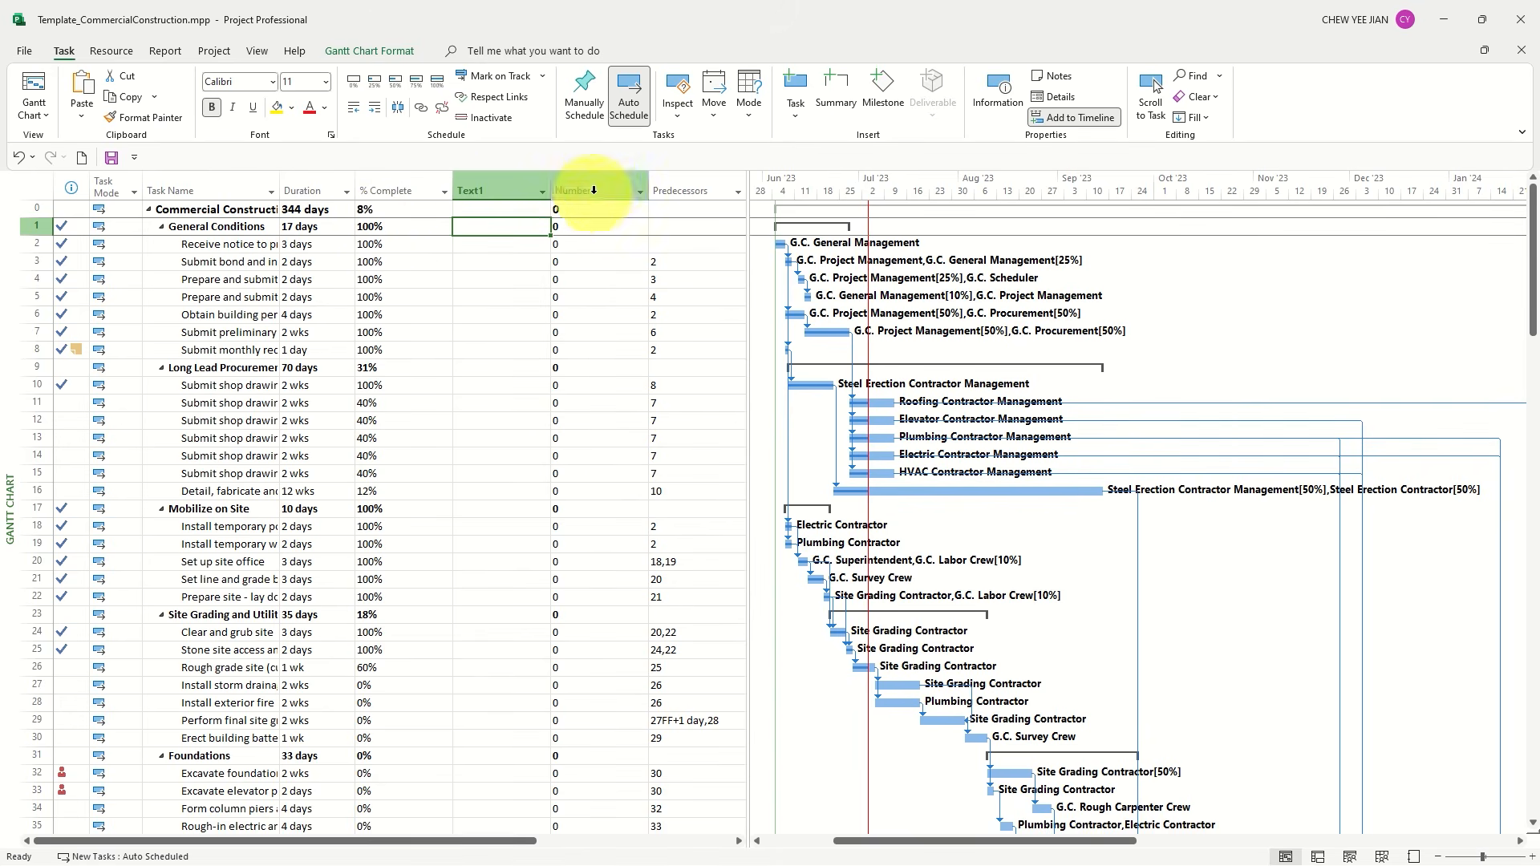
Give the Text1 field the formula Val([% Complete]) and use the formula for task and group summary rows
right_click(499, 193)
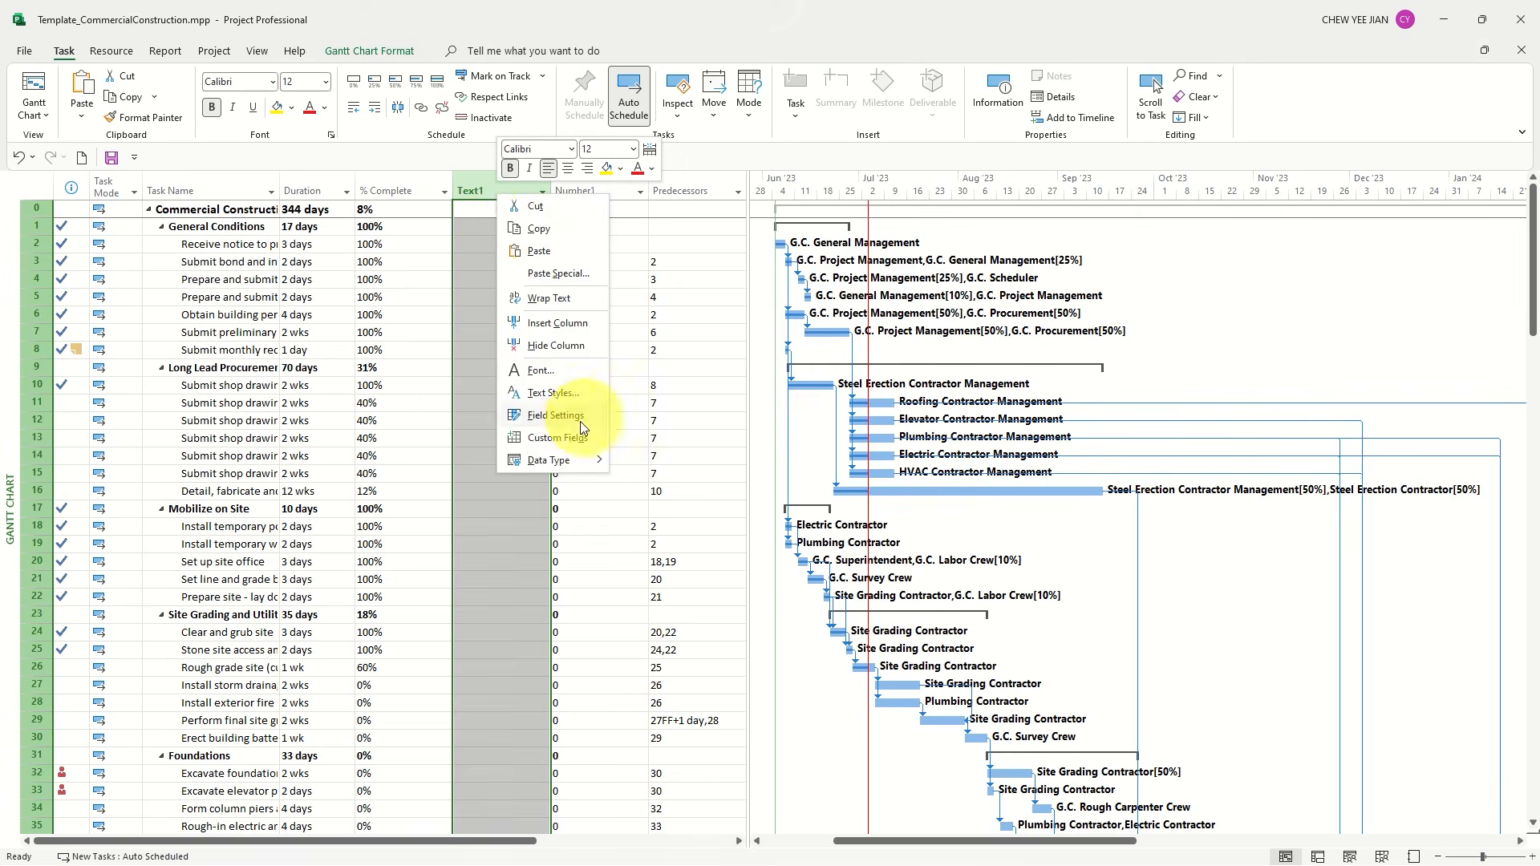
click(565, 438)
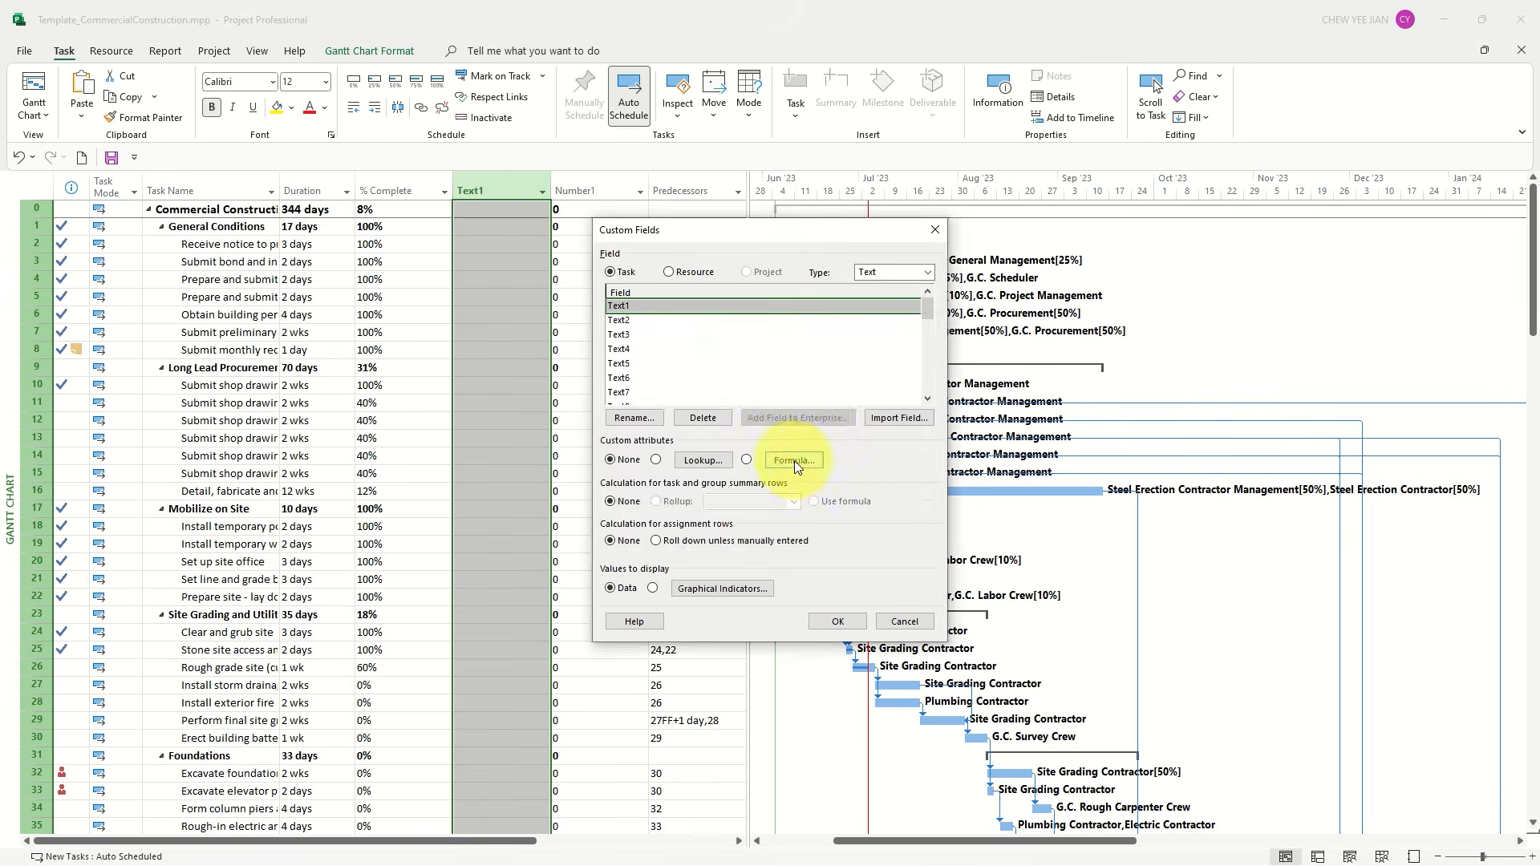
click(794, 461)
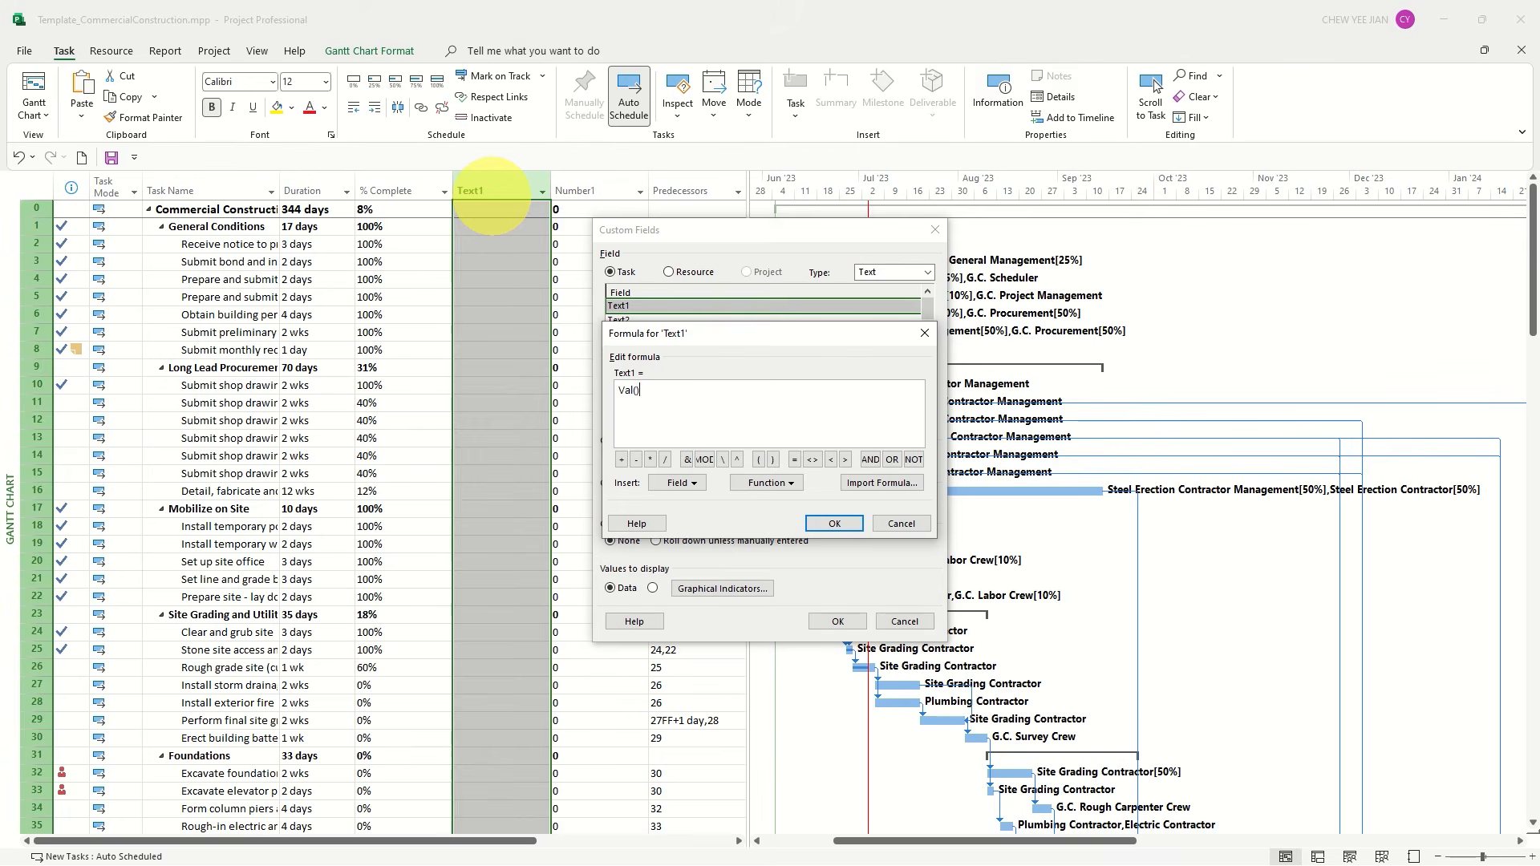
text(()
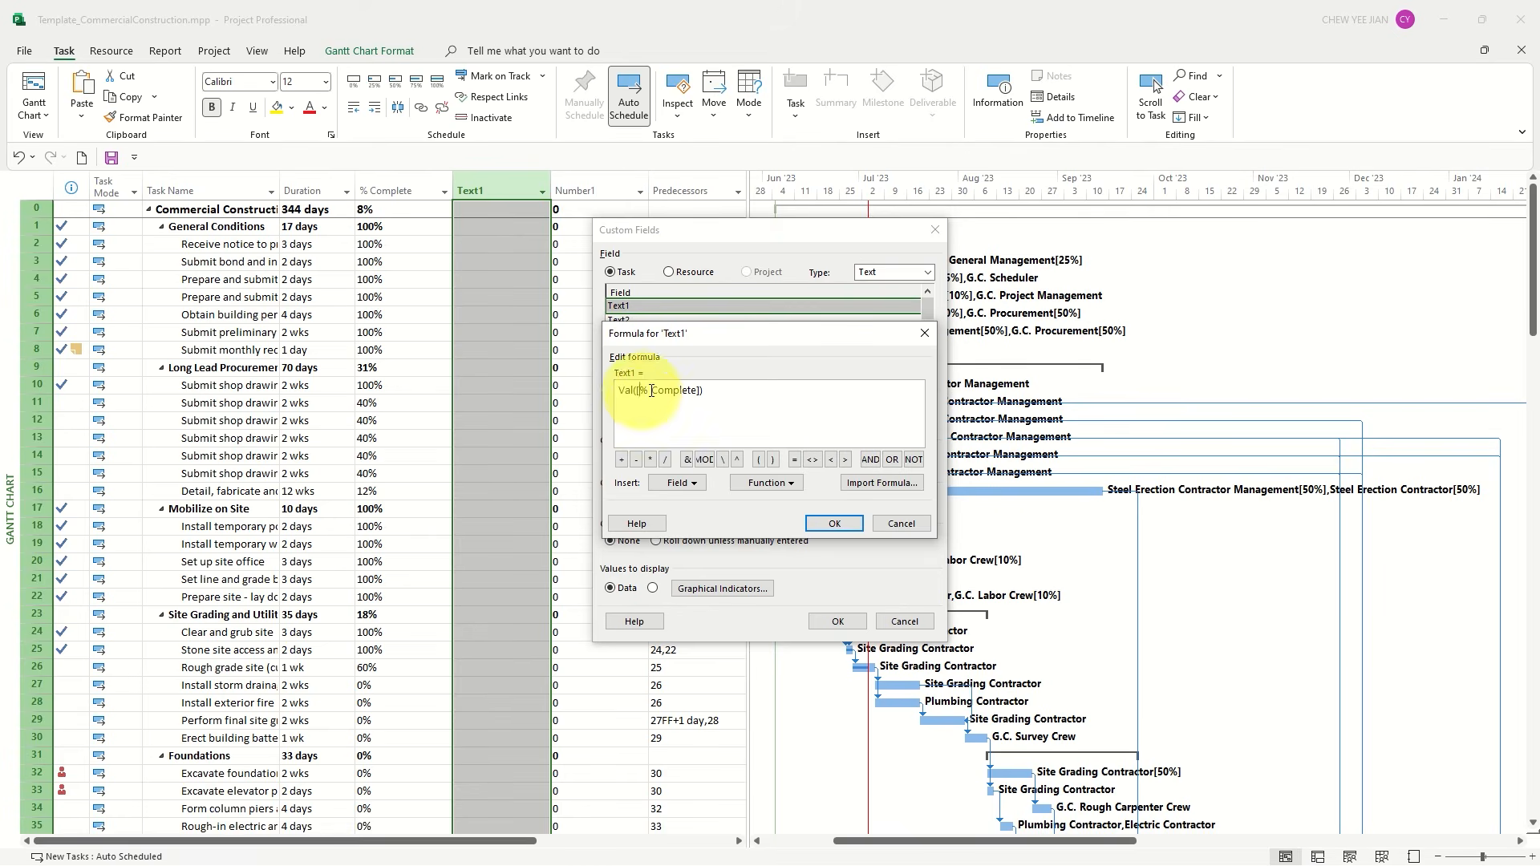
drag(639, 389, 694, 388)
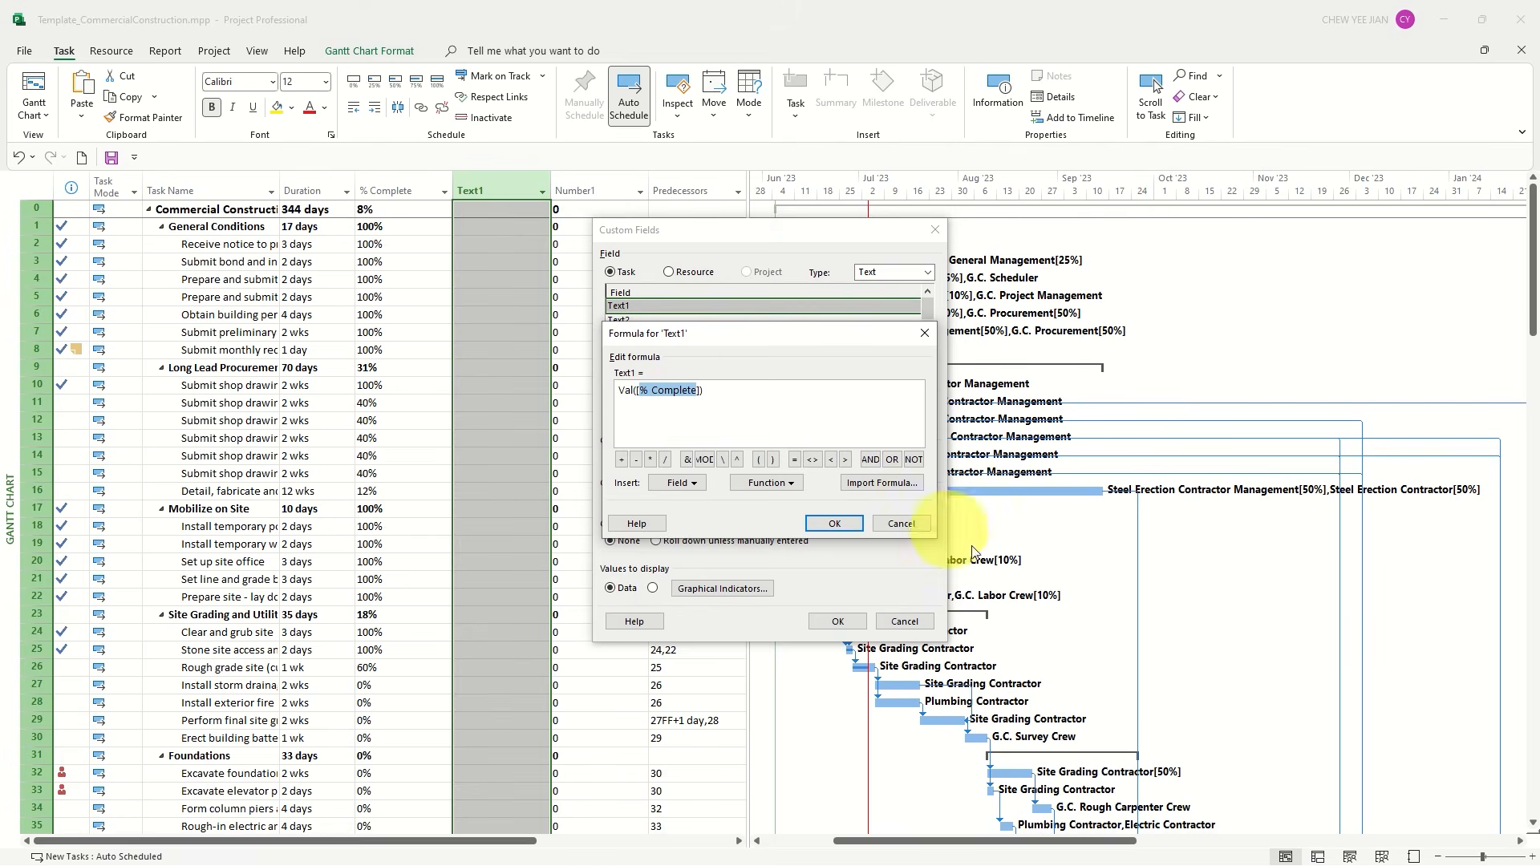
click(829, 524)
click(739, 499)
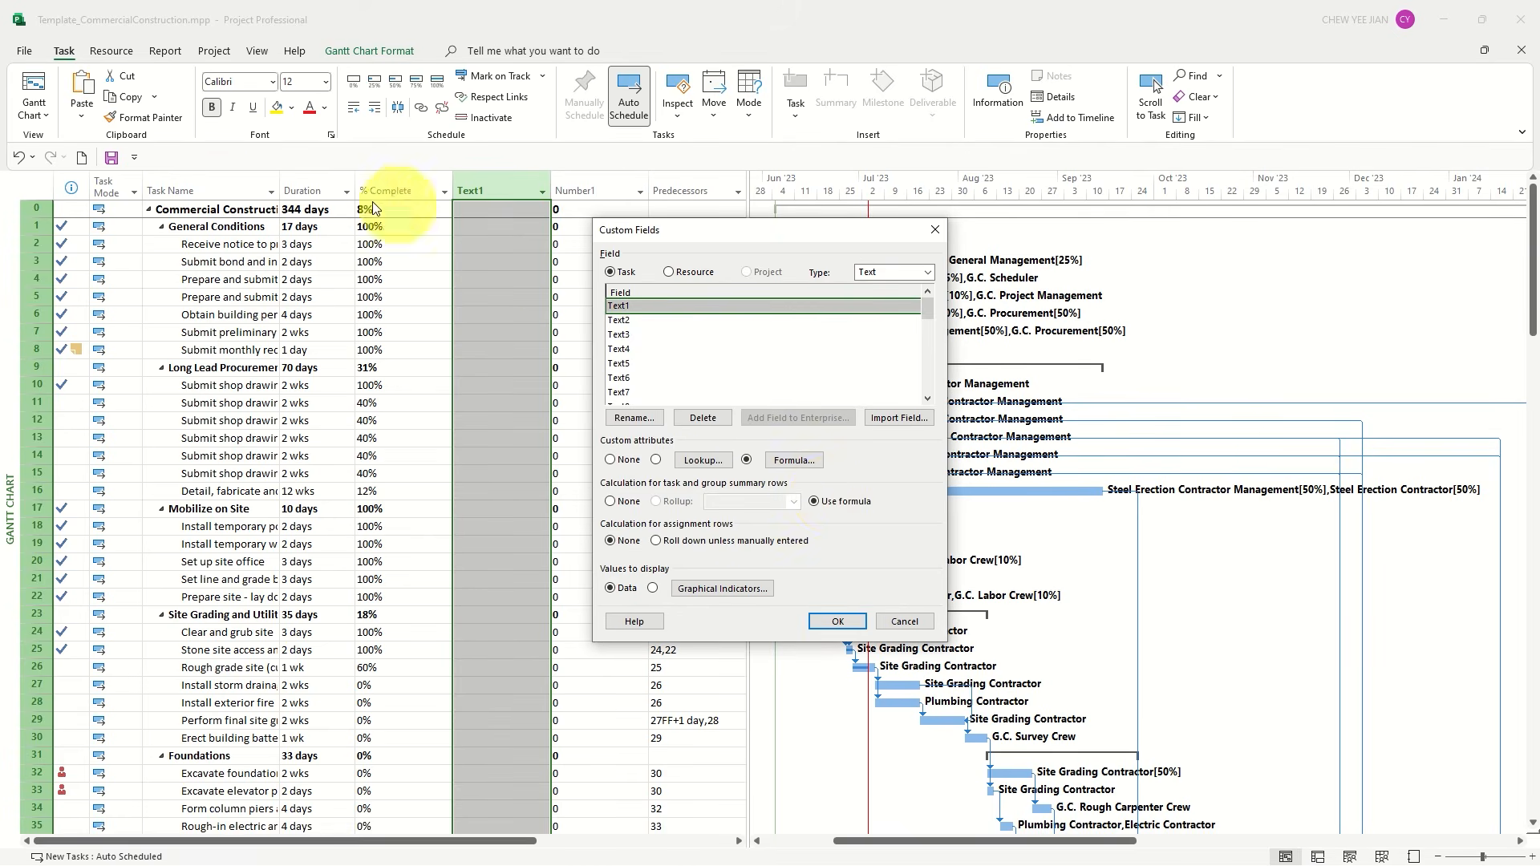
Rename the Text1 field as "% Complete (Text)" and apply the custom field settings
click(659, 421)
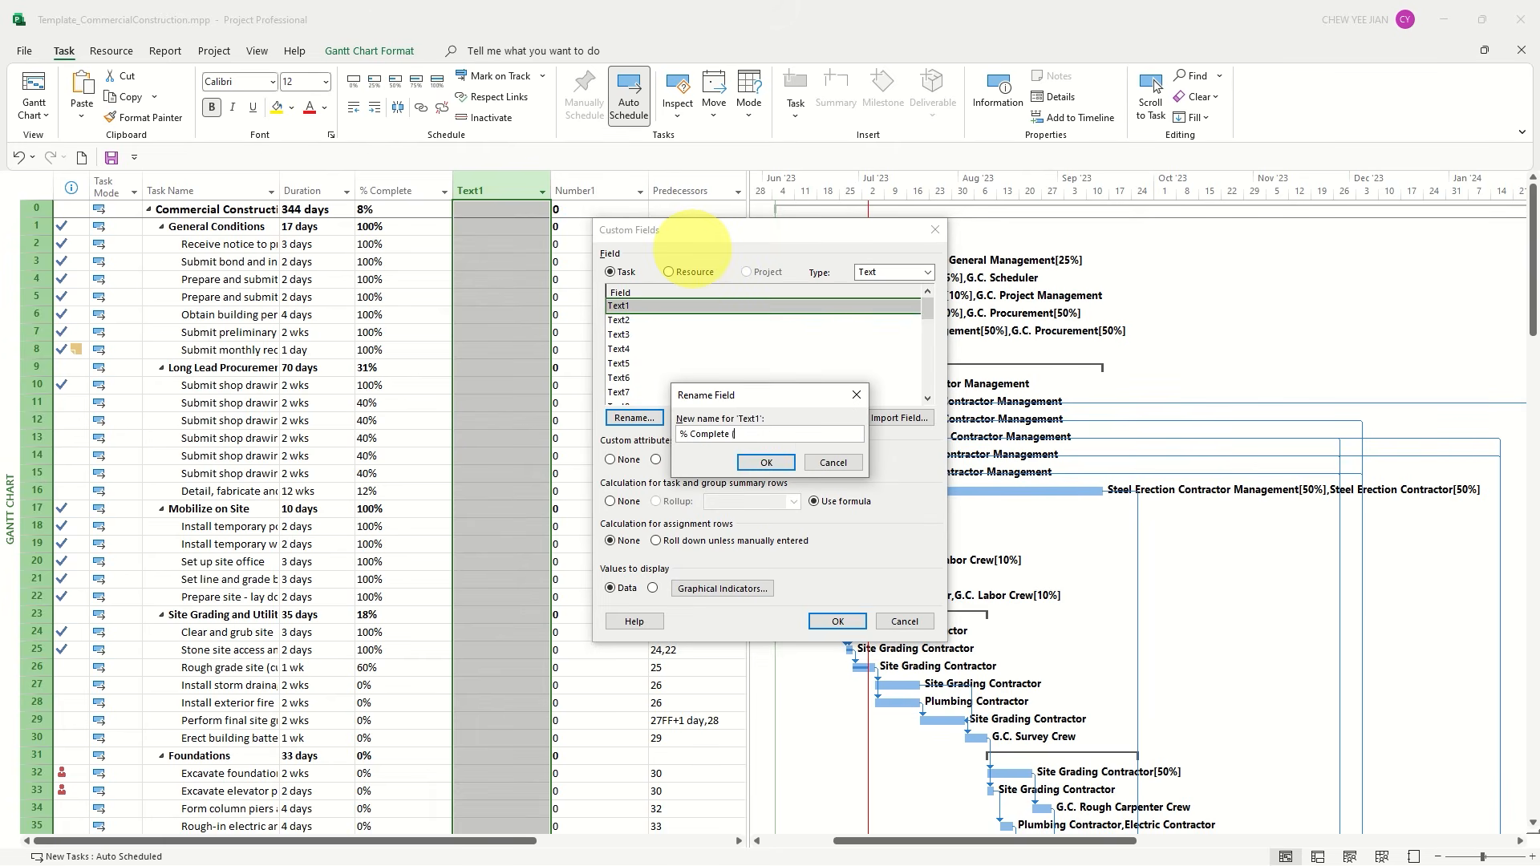
text(% Complete (Text))
key(Return)
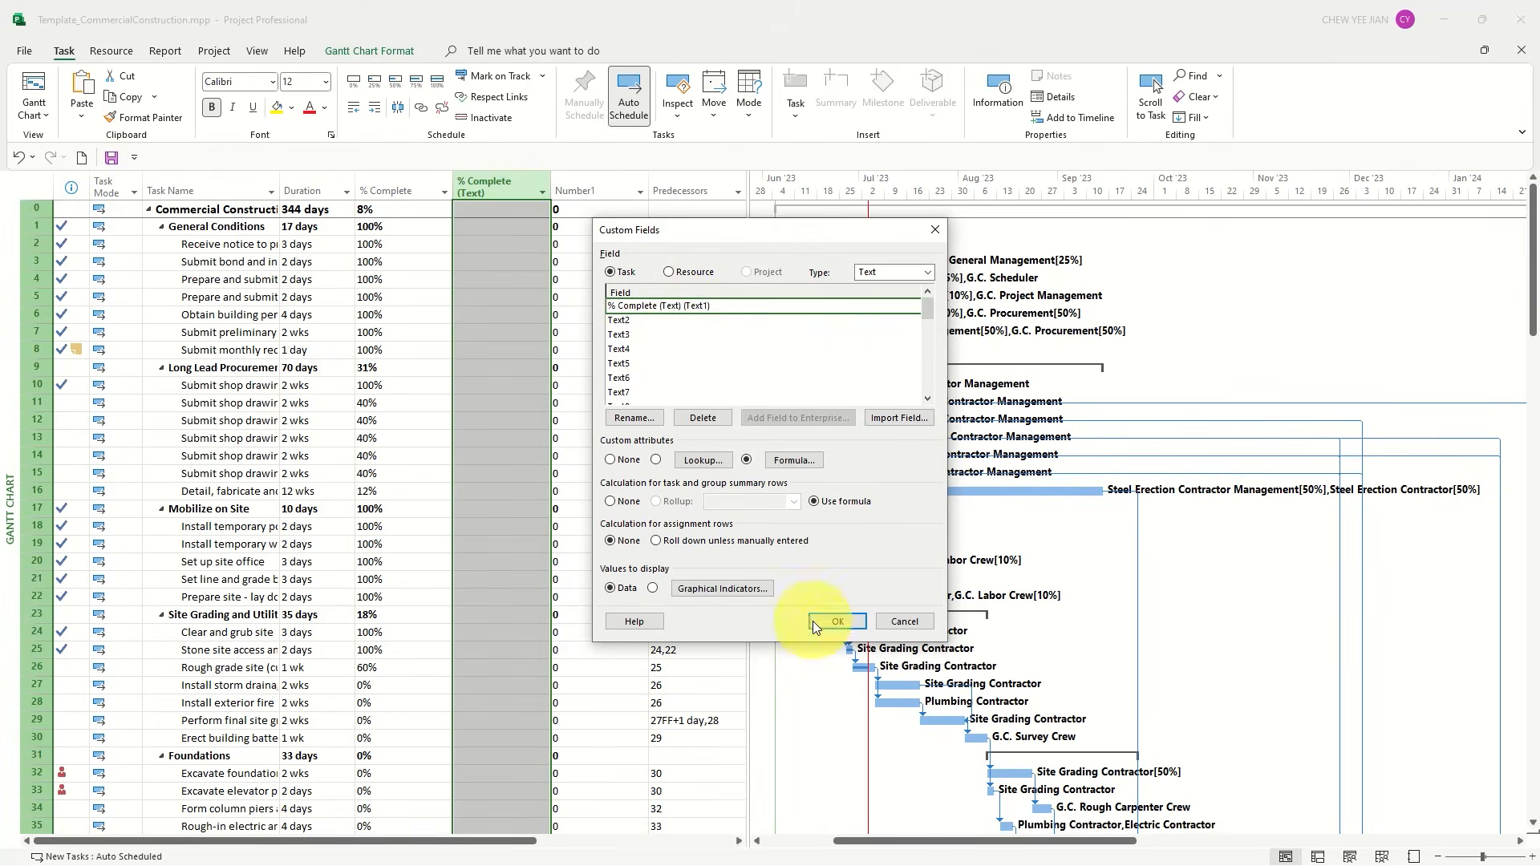
click(834, 622)
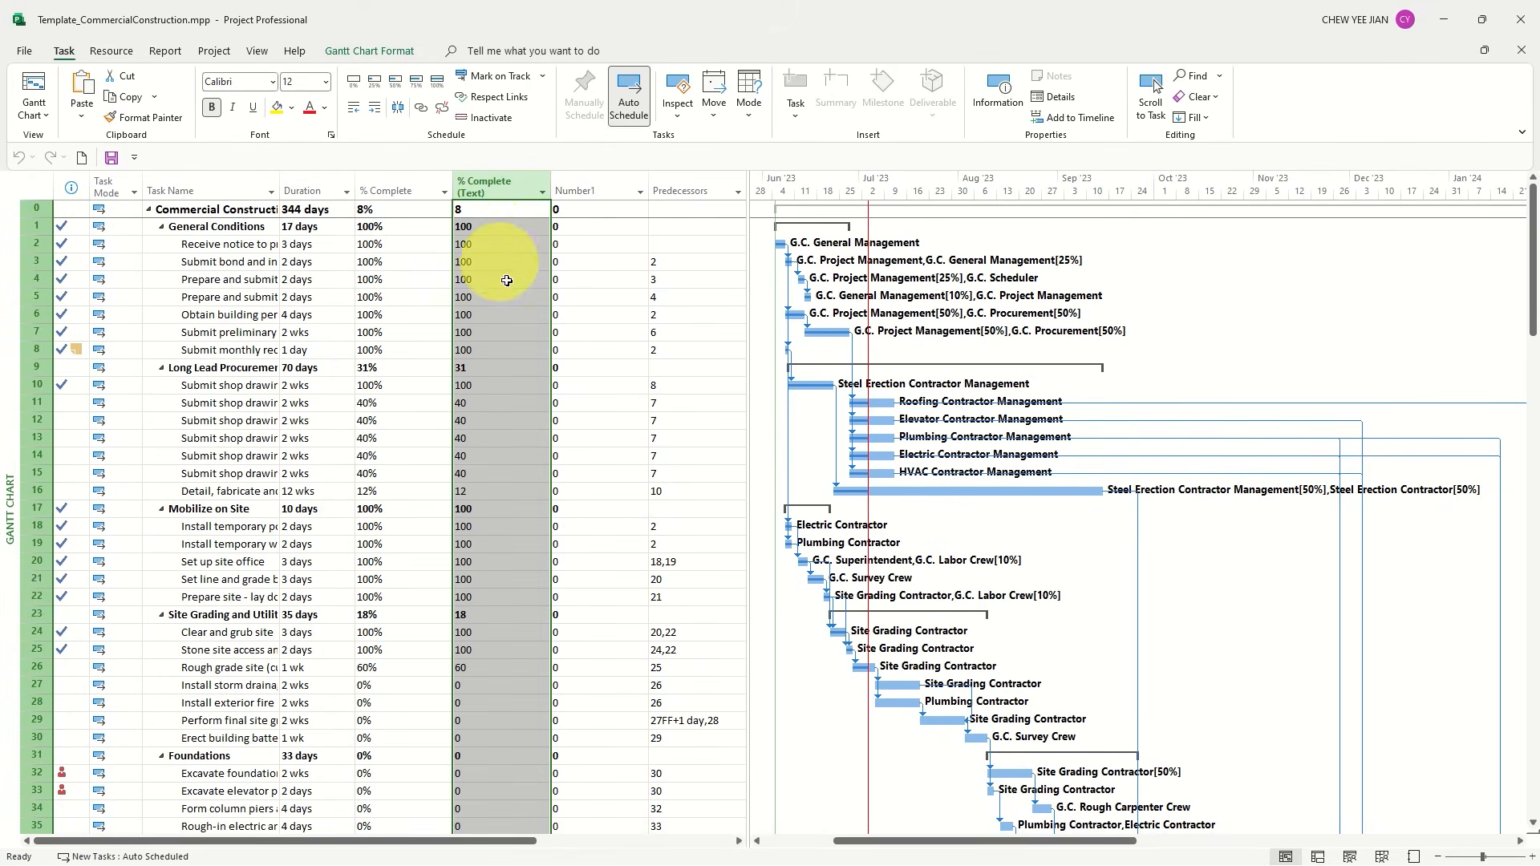
Copy the values of the % Complete (Text) column into the Number1 column
key(Right)
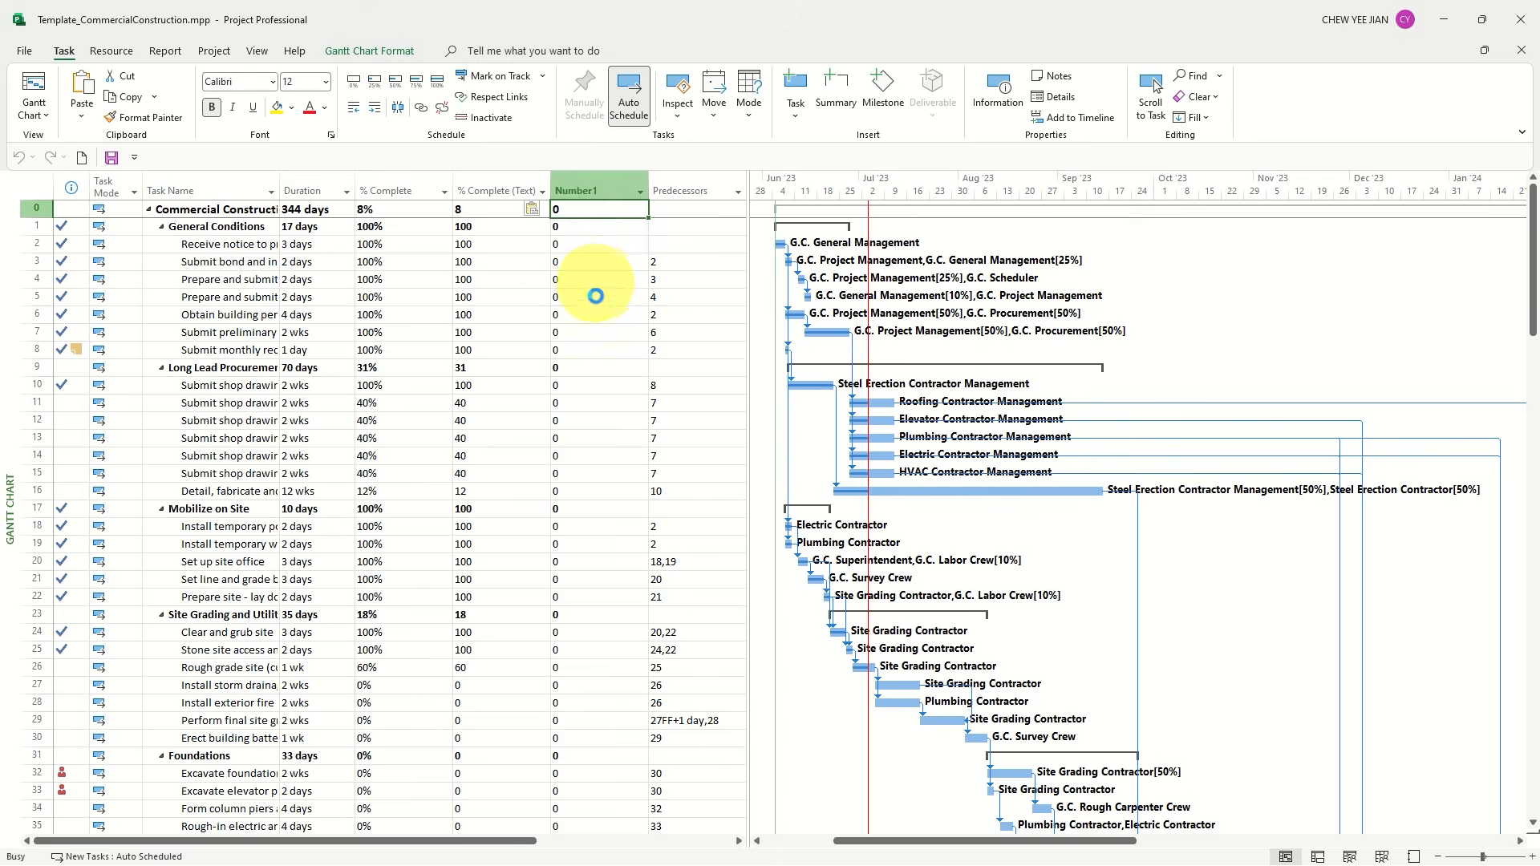
key(ctrl+v)
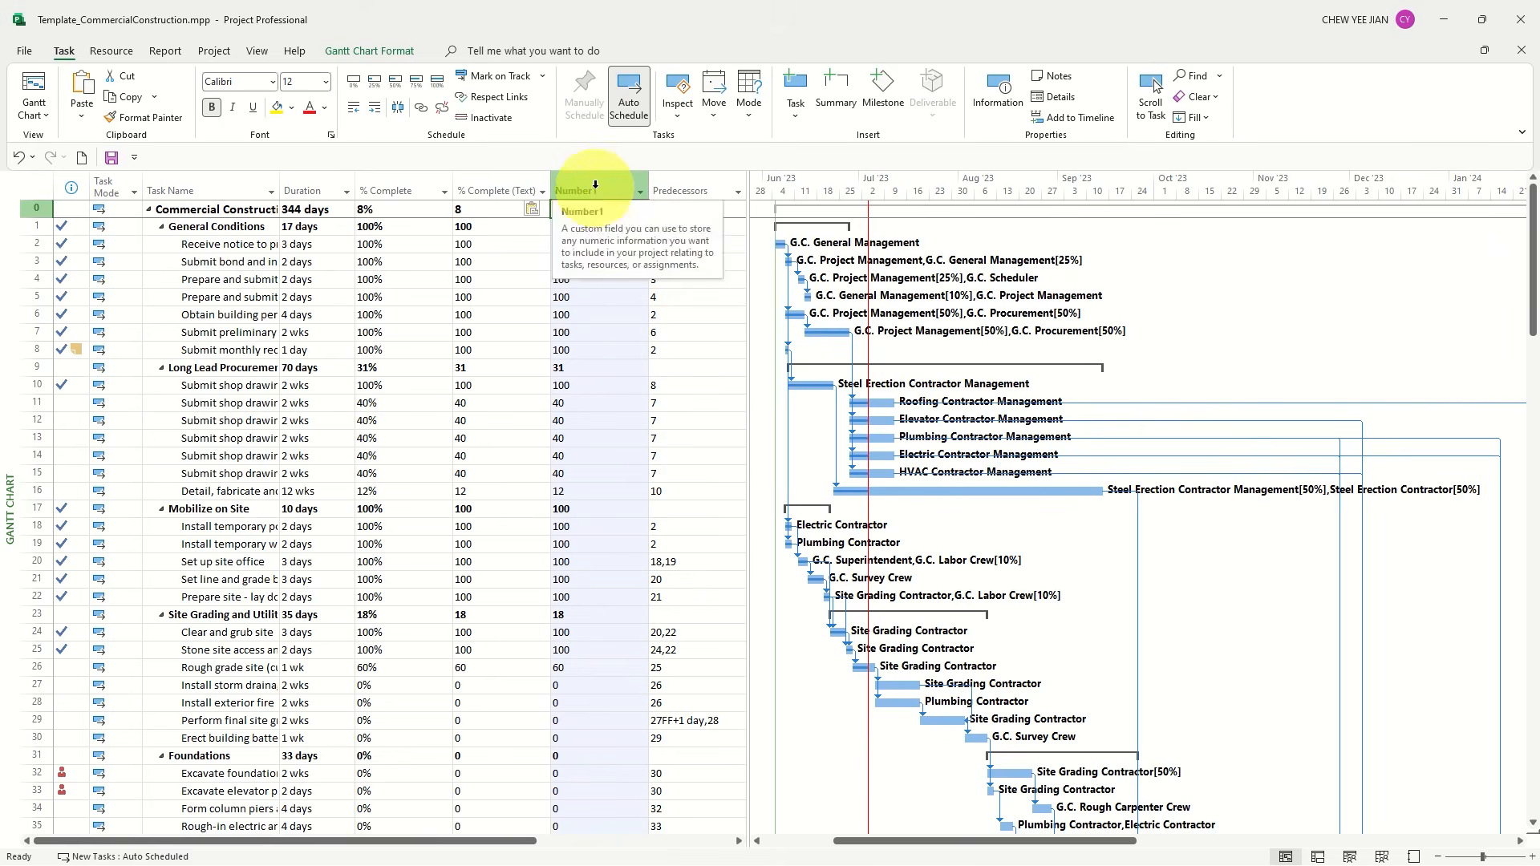
Rename the Number1 field as "Schedule (baseline) % (Number)" and make the header row taller to fit the full name
click(595, 188)
right_click(595, 190)
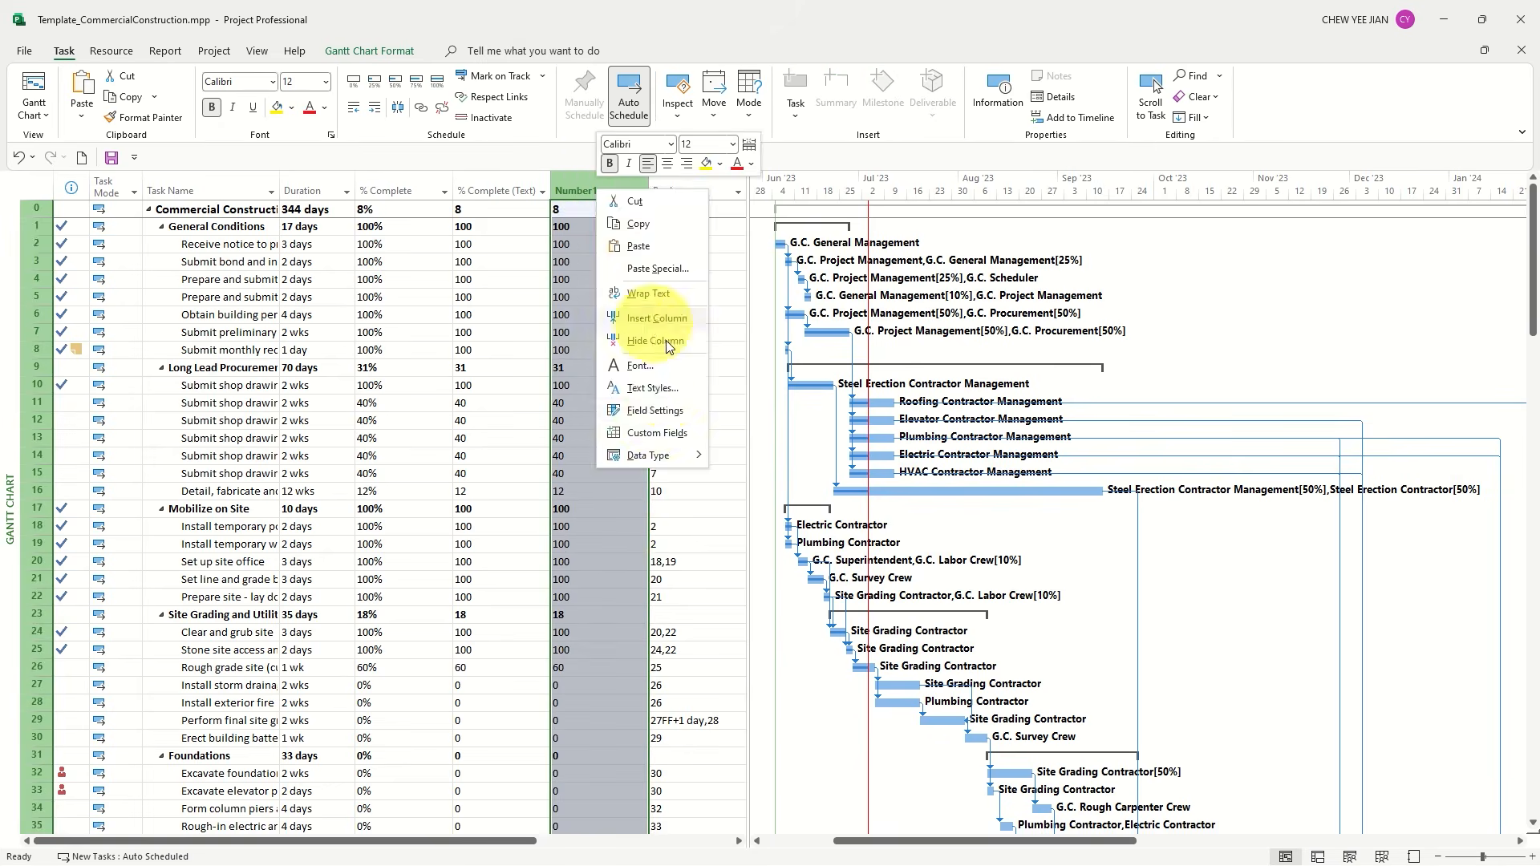
click(661, 427)
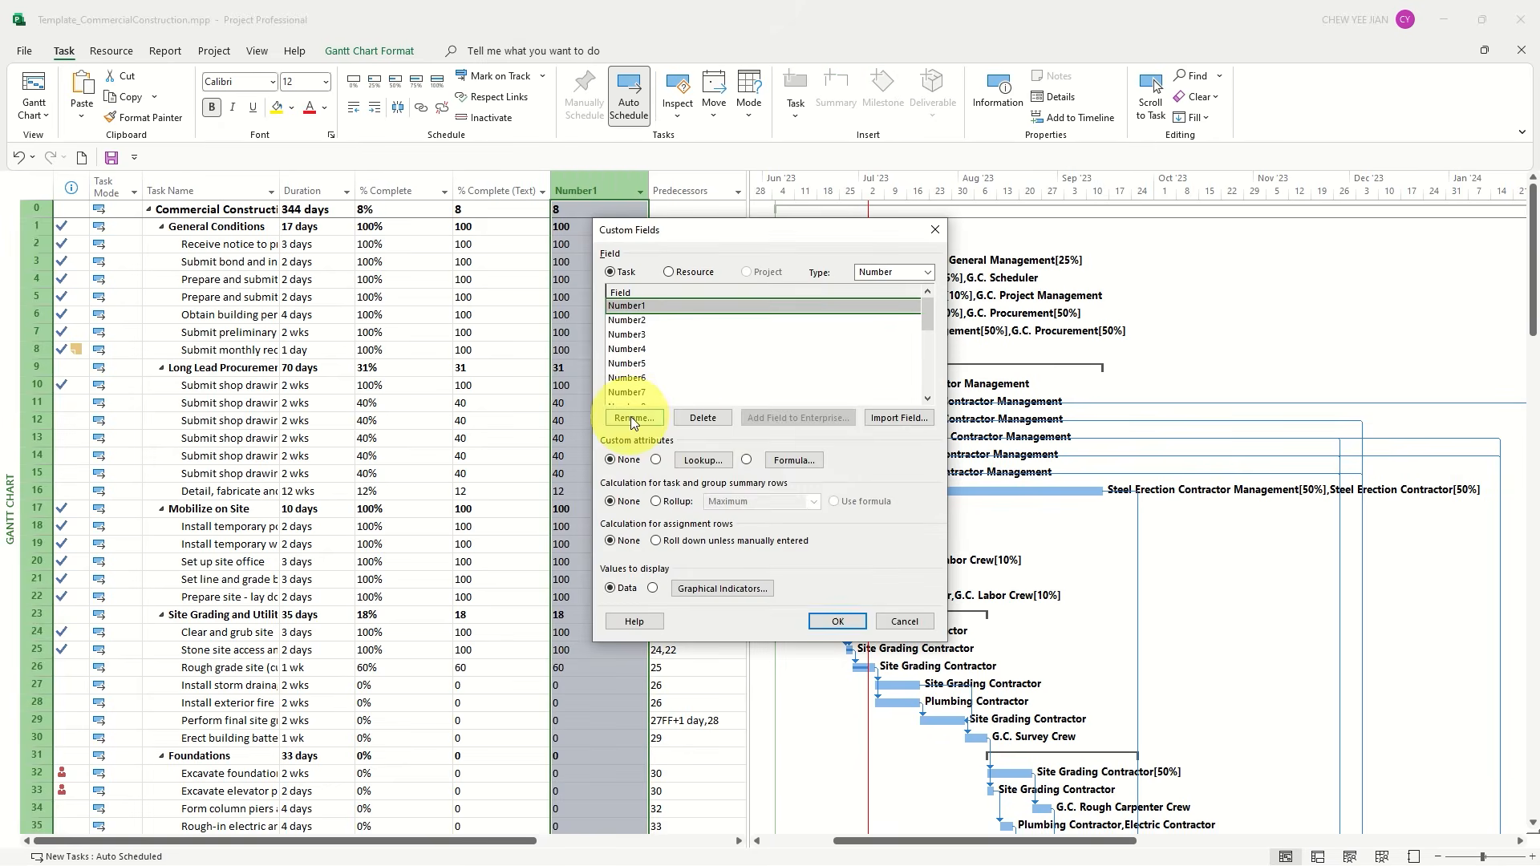
click(631, 417)
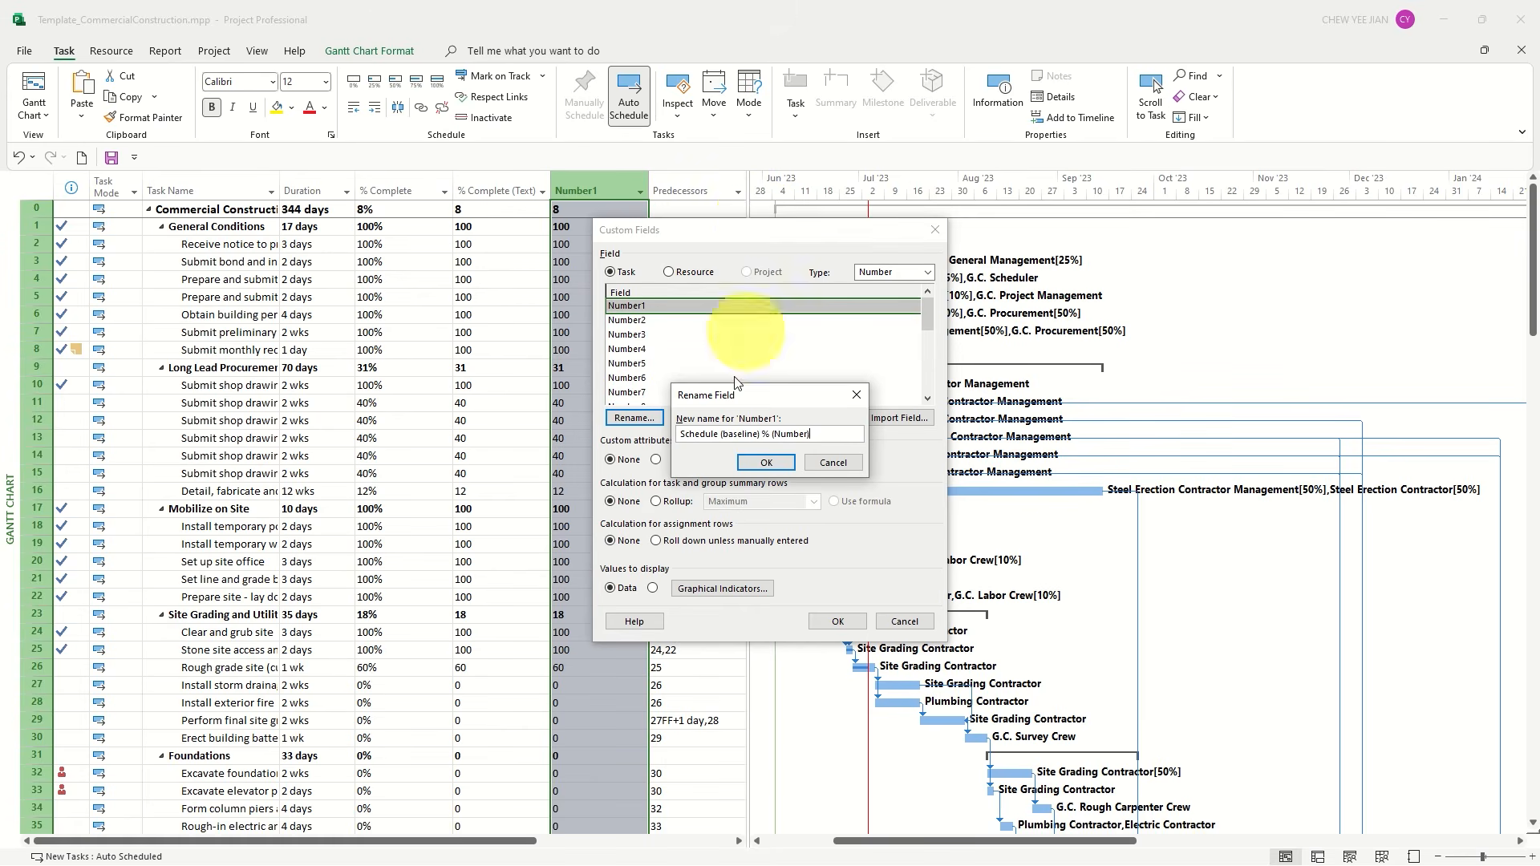
click(746, 461)
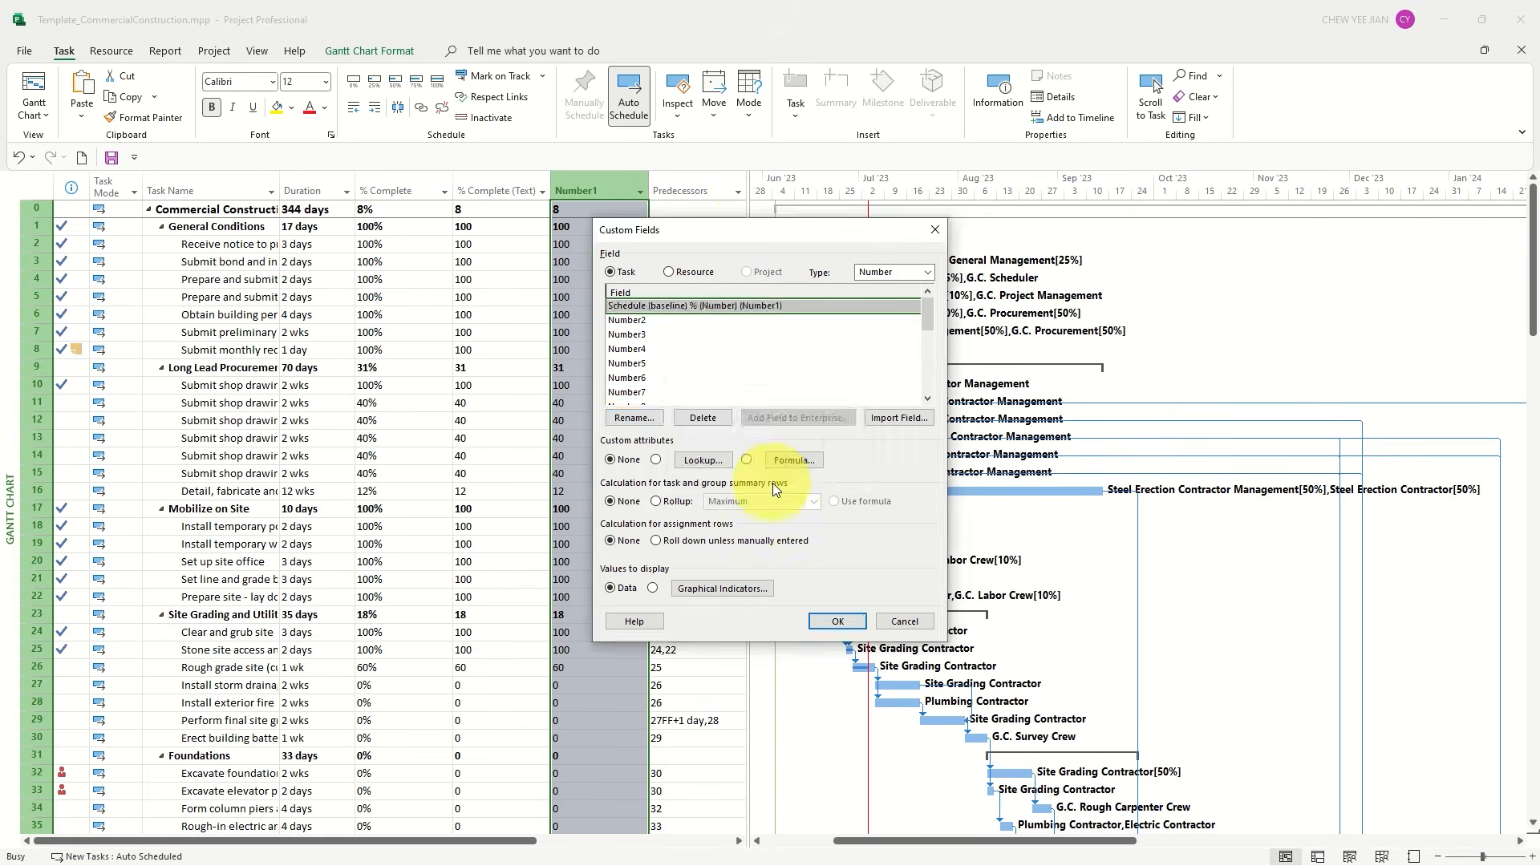
click(836, 621)
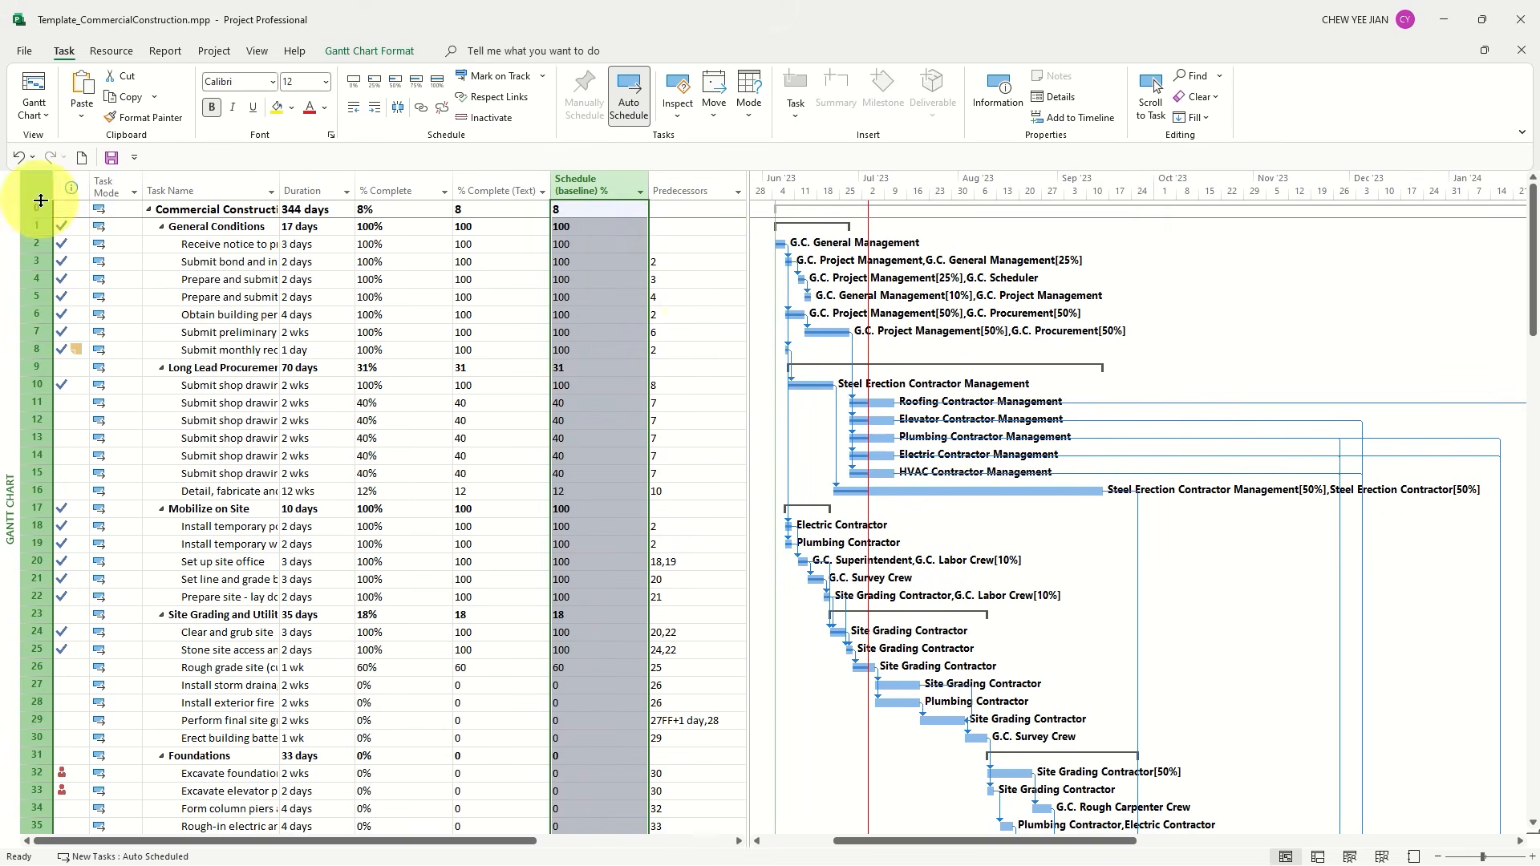
drag(41, 201, 41, 233)
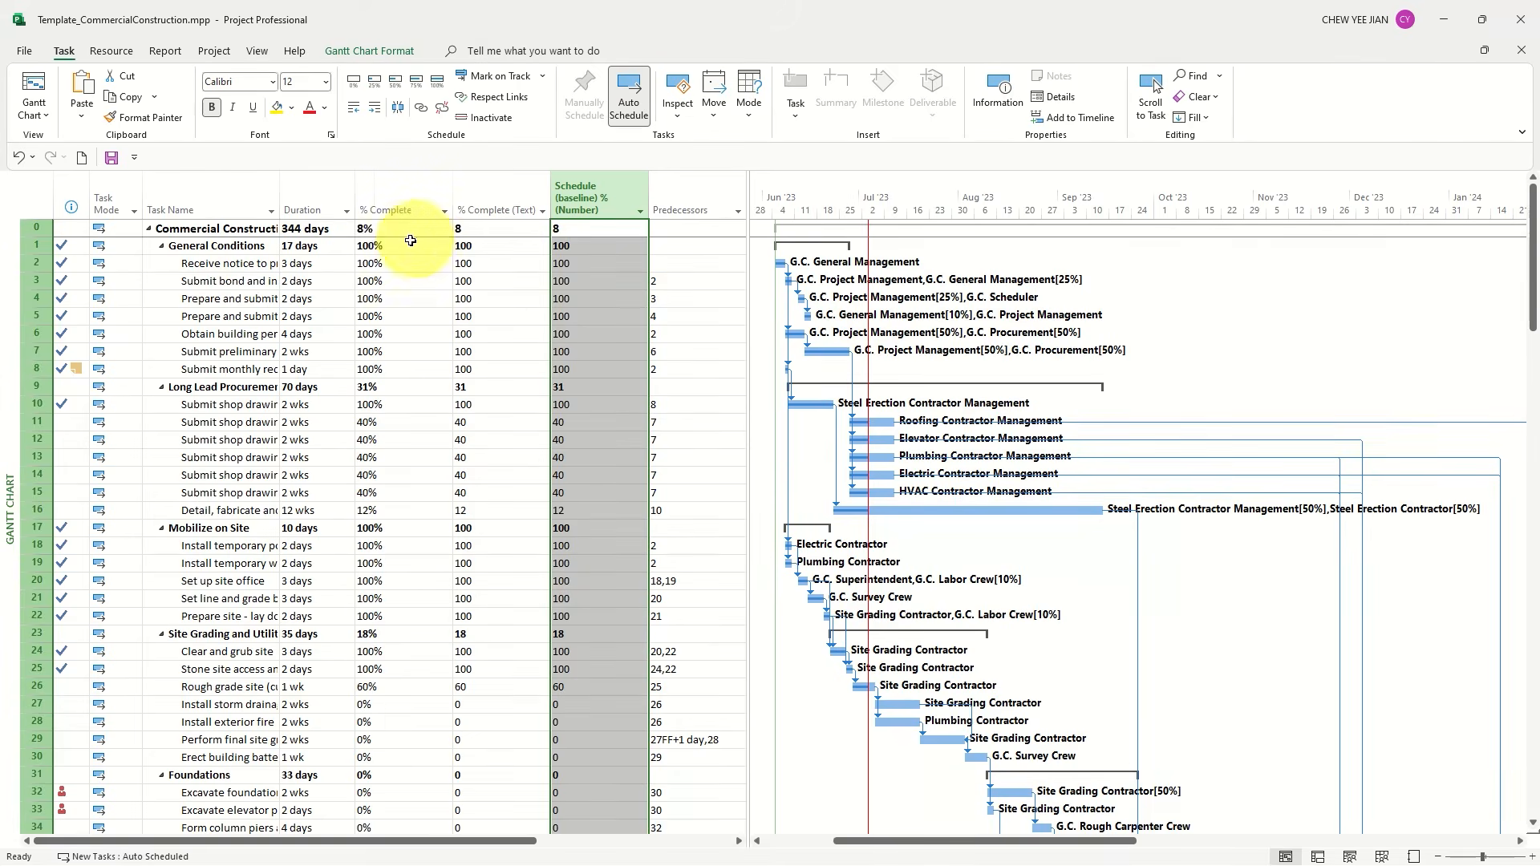
Reset the % Complete value of every task in the project to 0%
click(392, 210)
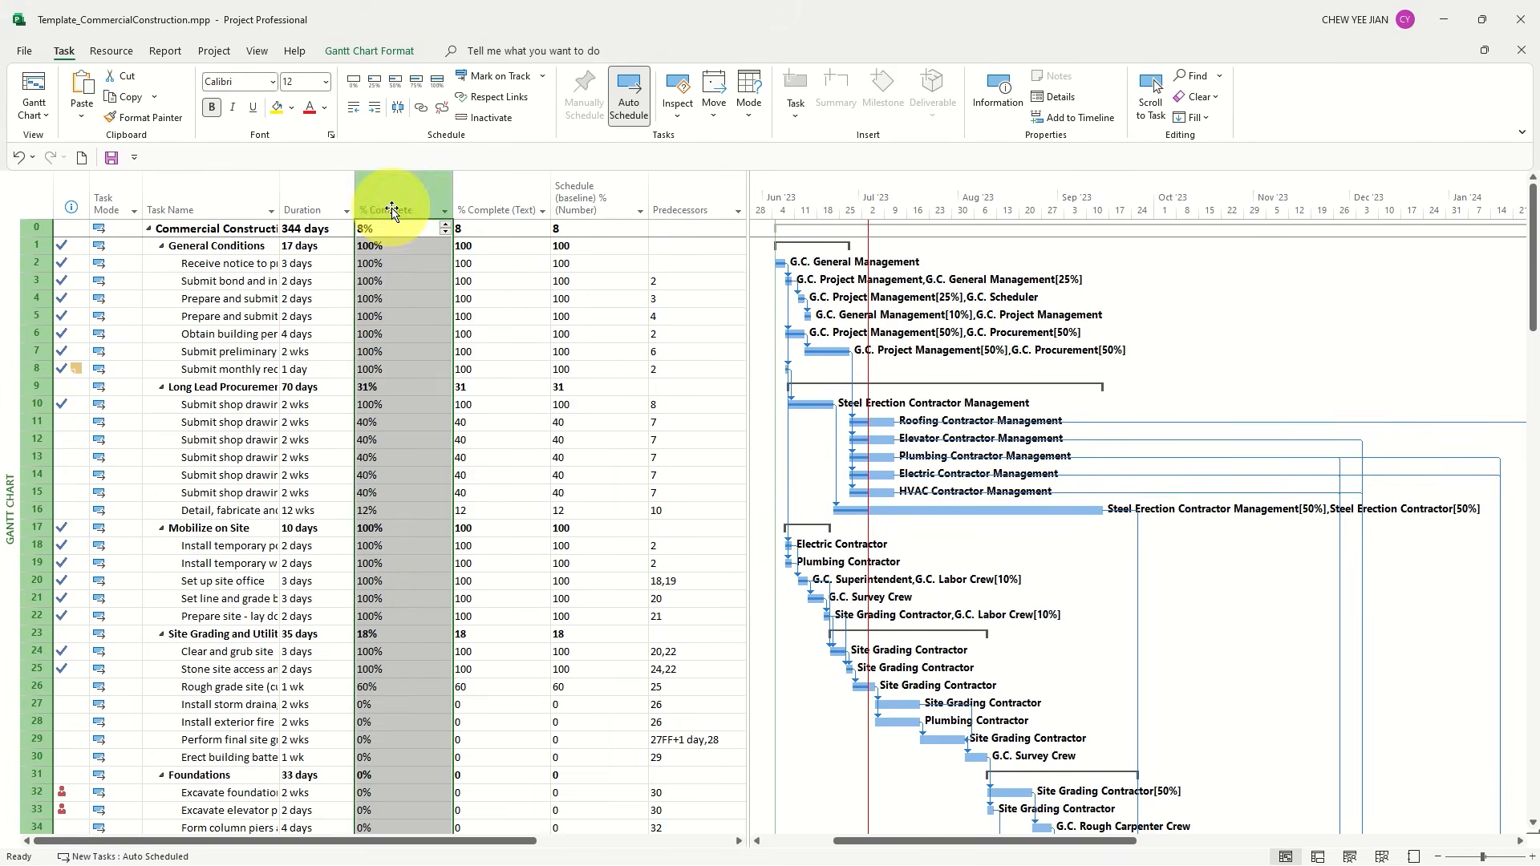
click(375, 320)
click(372, 212)
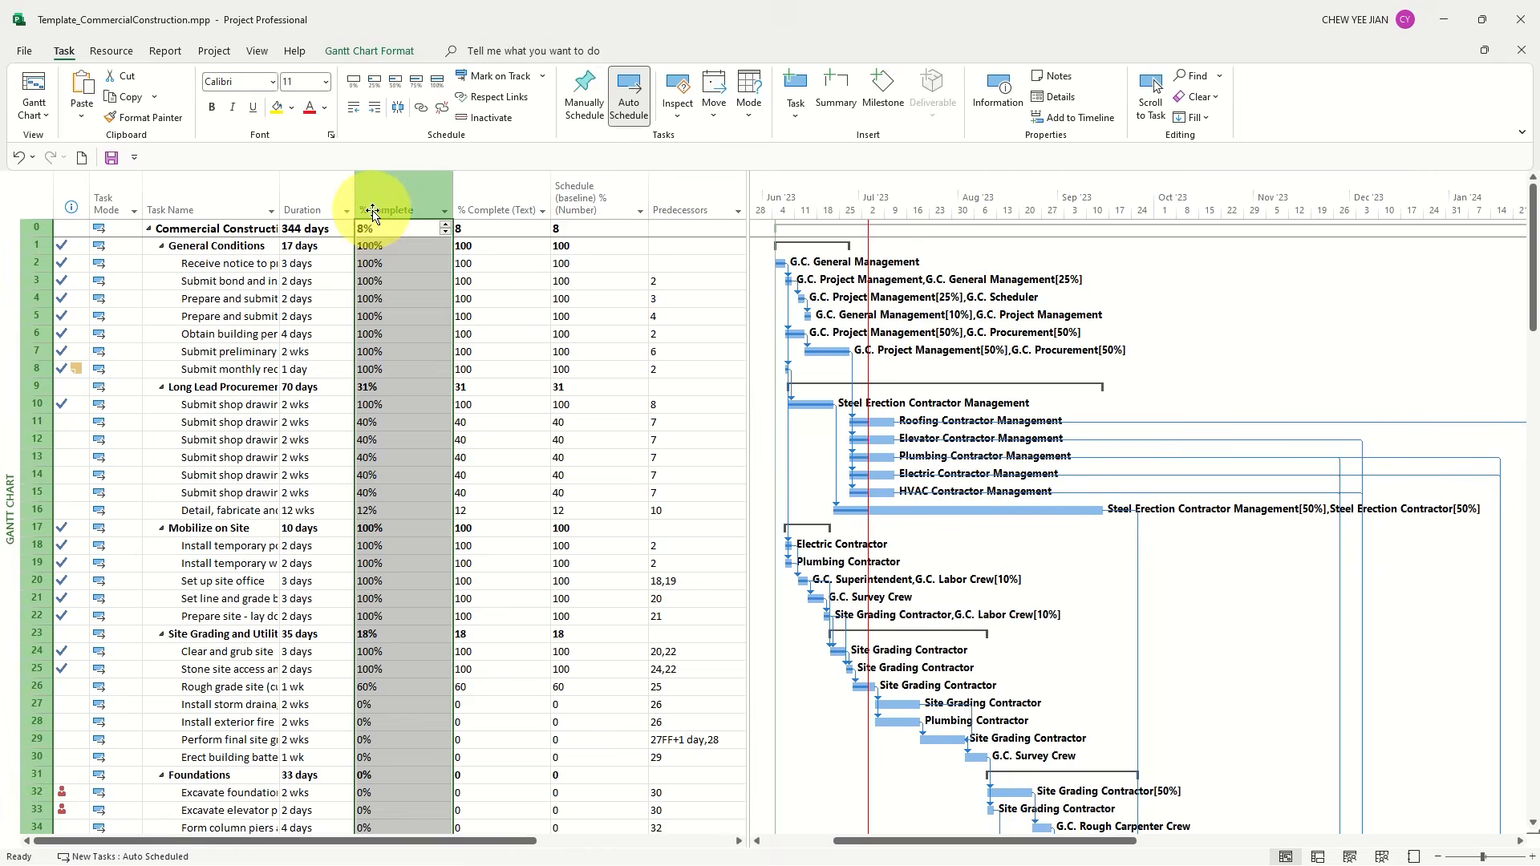
text(0)
key(Return)
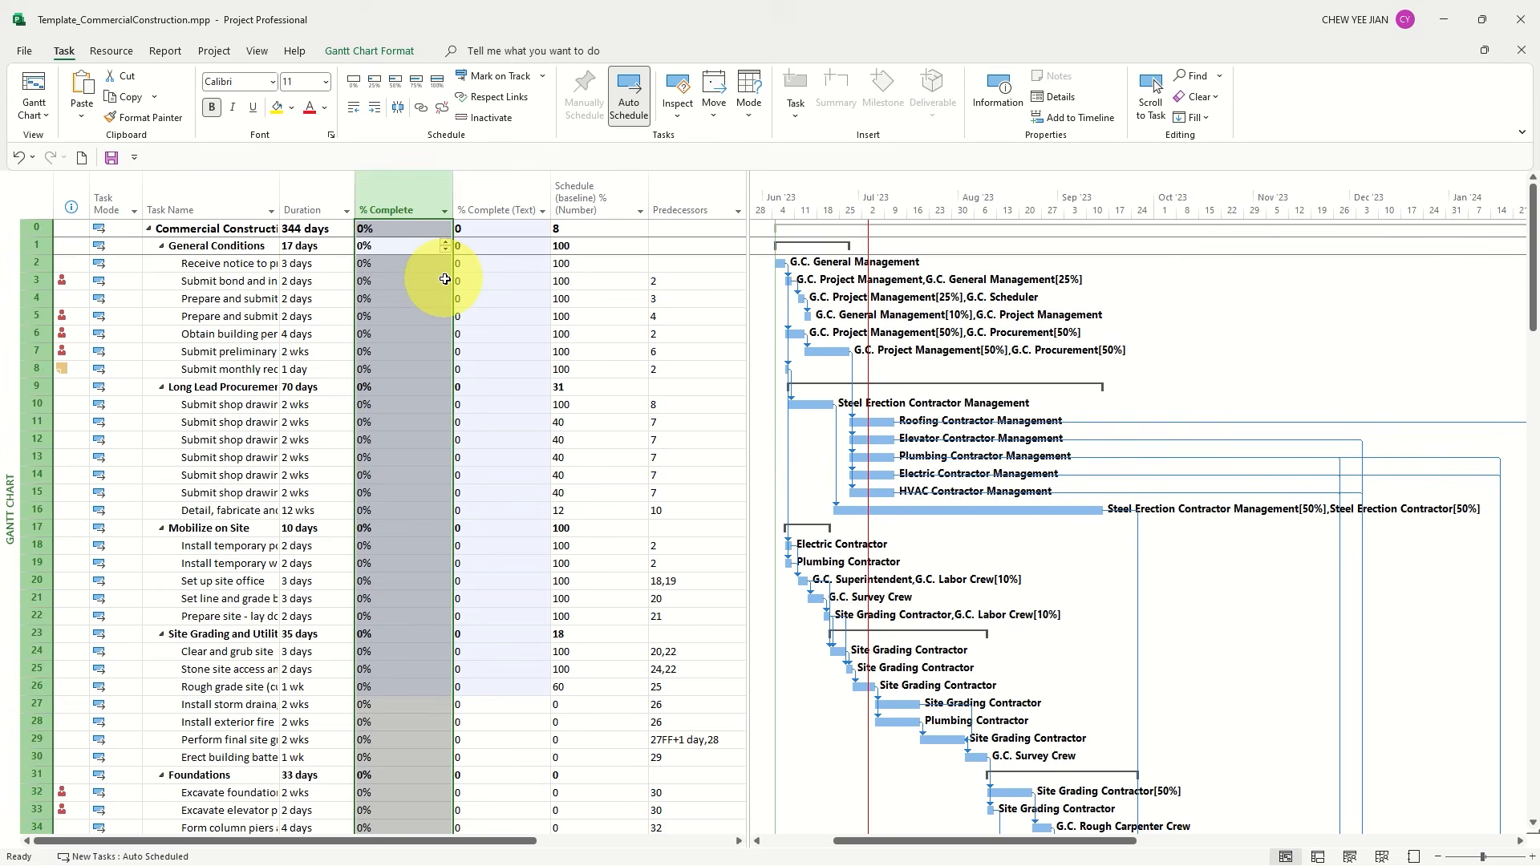
Set % Complete to 100% for tasks 2 to 8 under General Conditions
click(404, 268)
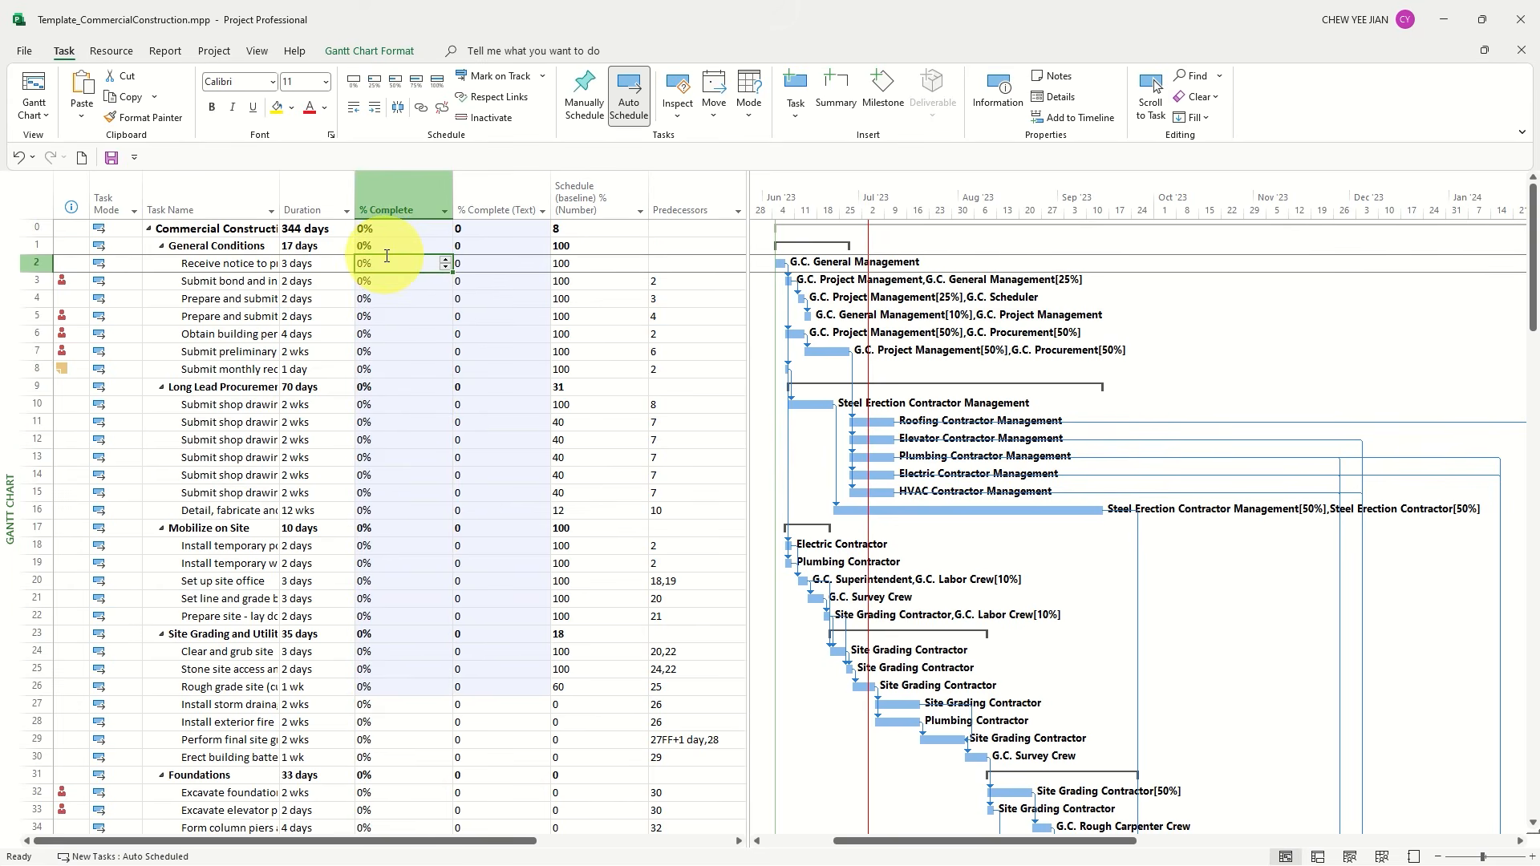
text(100)
key(Return)
text(100)
key(Return)
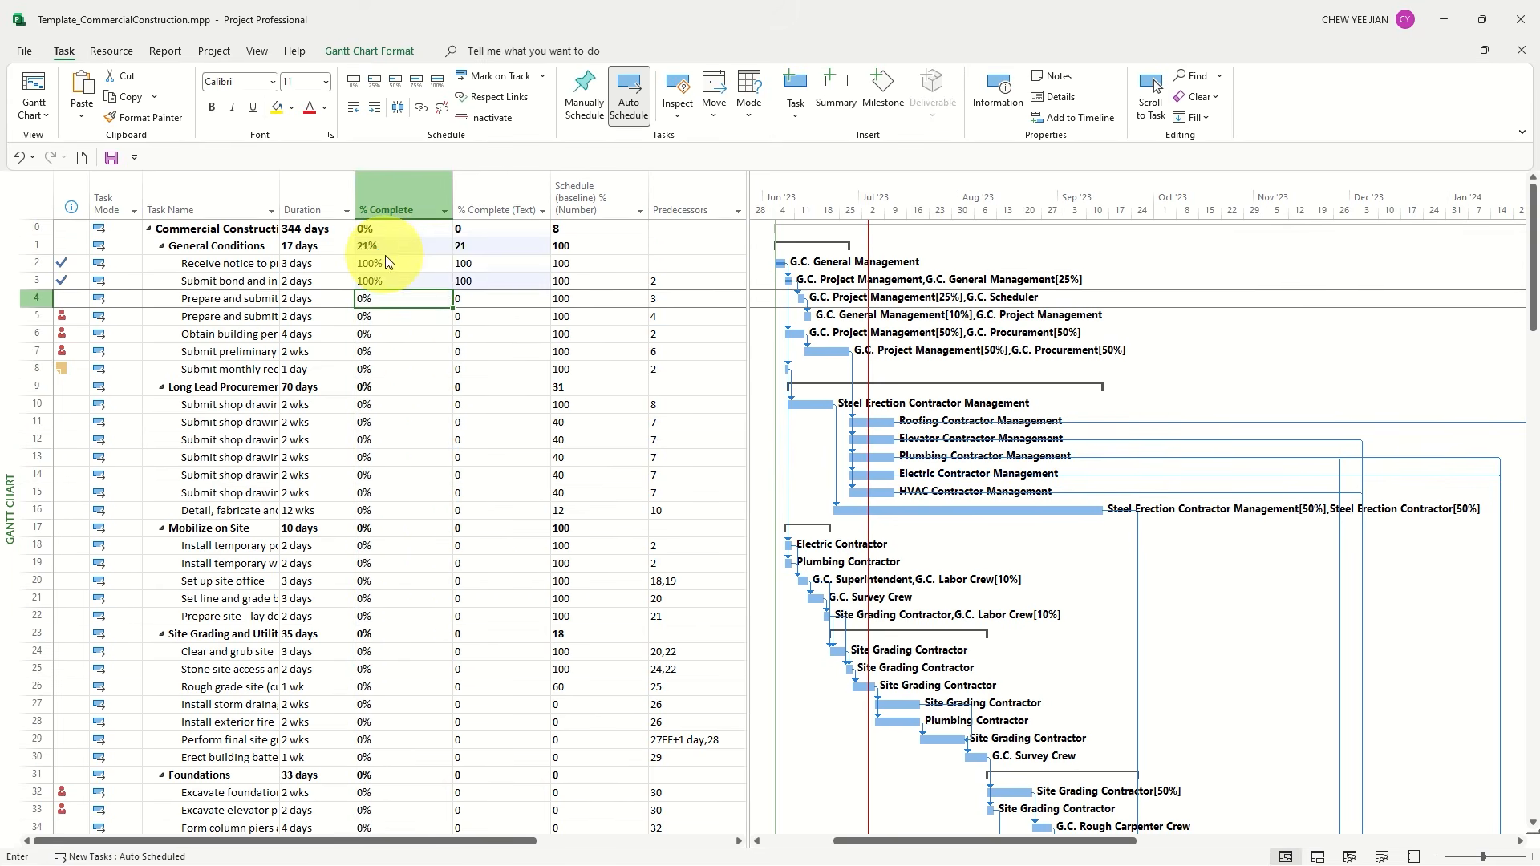
text(100)
key(Return)
key(Return)
text(100)
key(Return)
text(100)
key(Return)
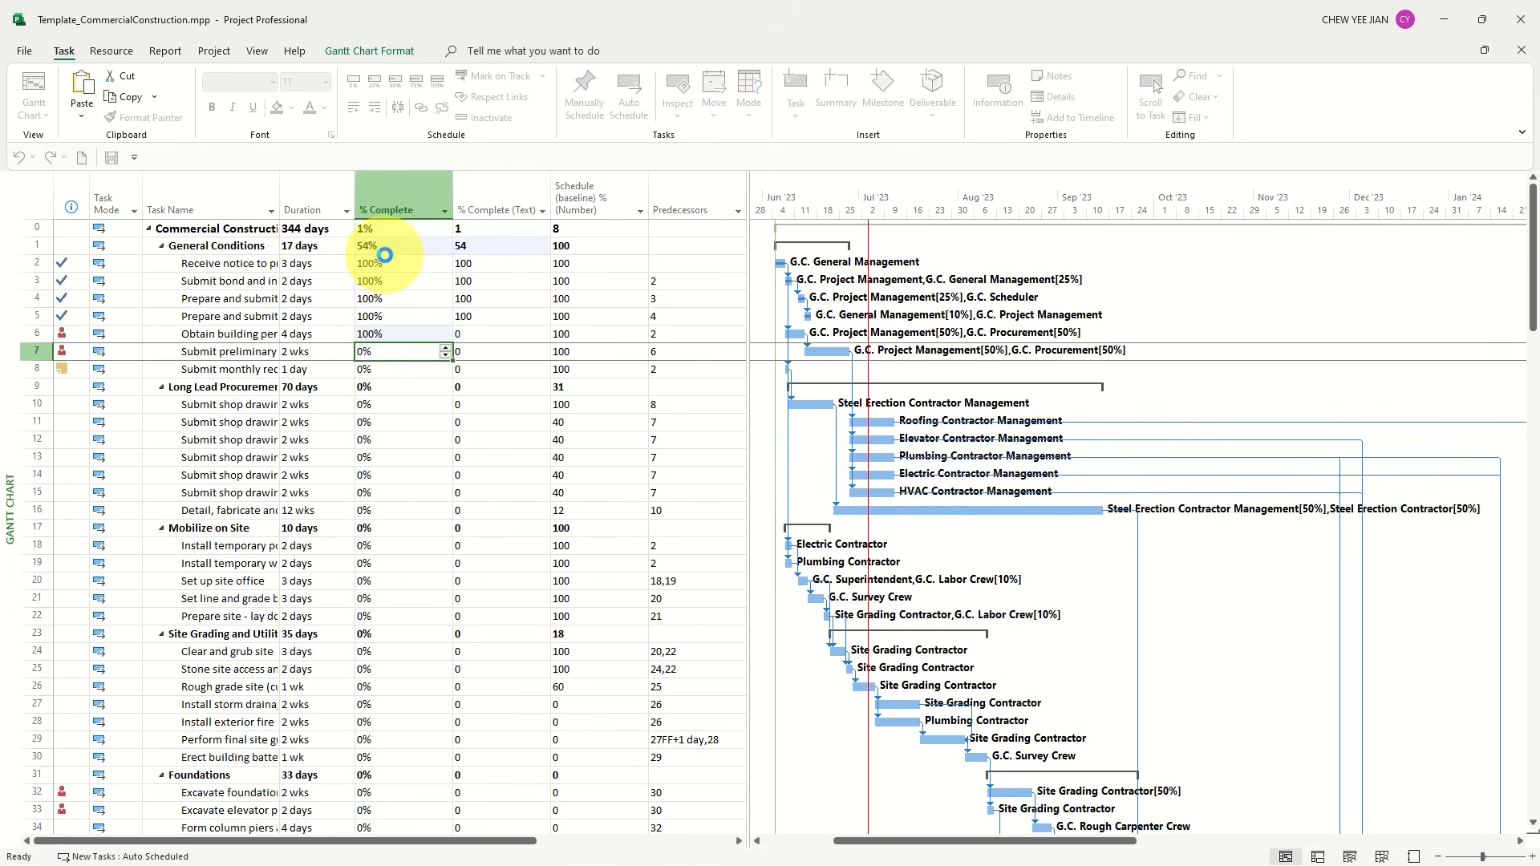
key(Return)
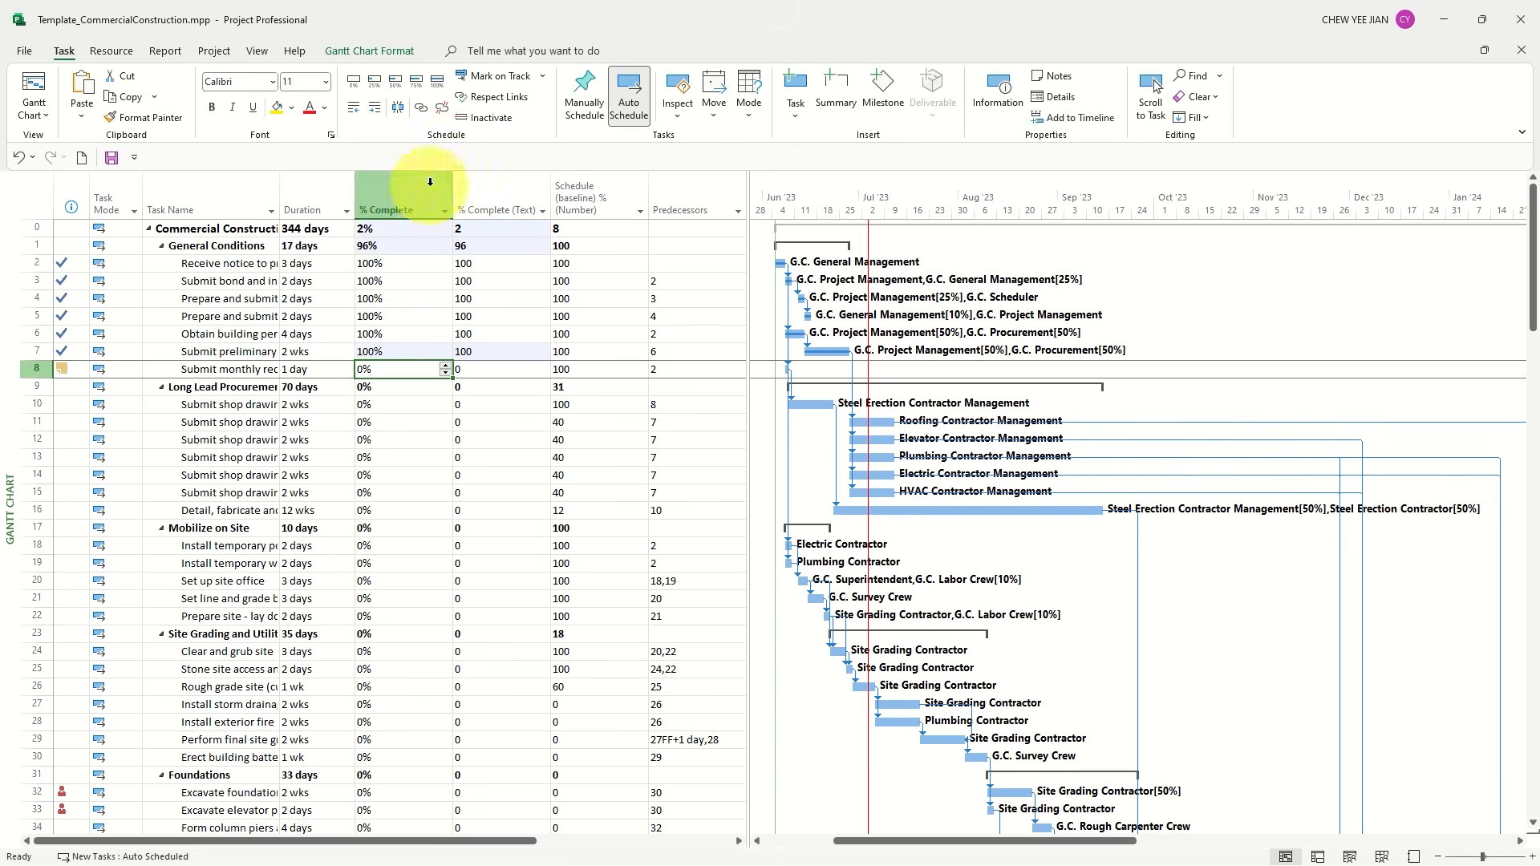
text(100)
key(Return)
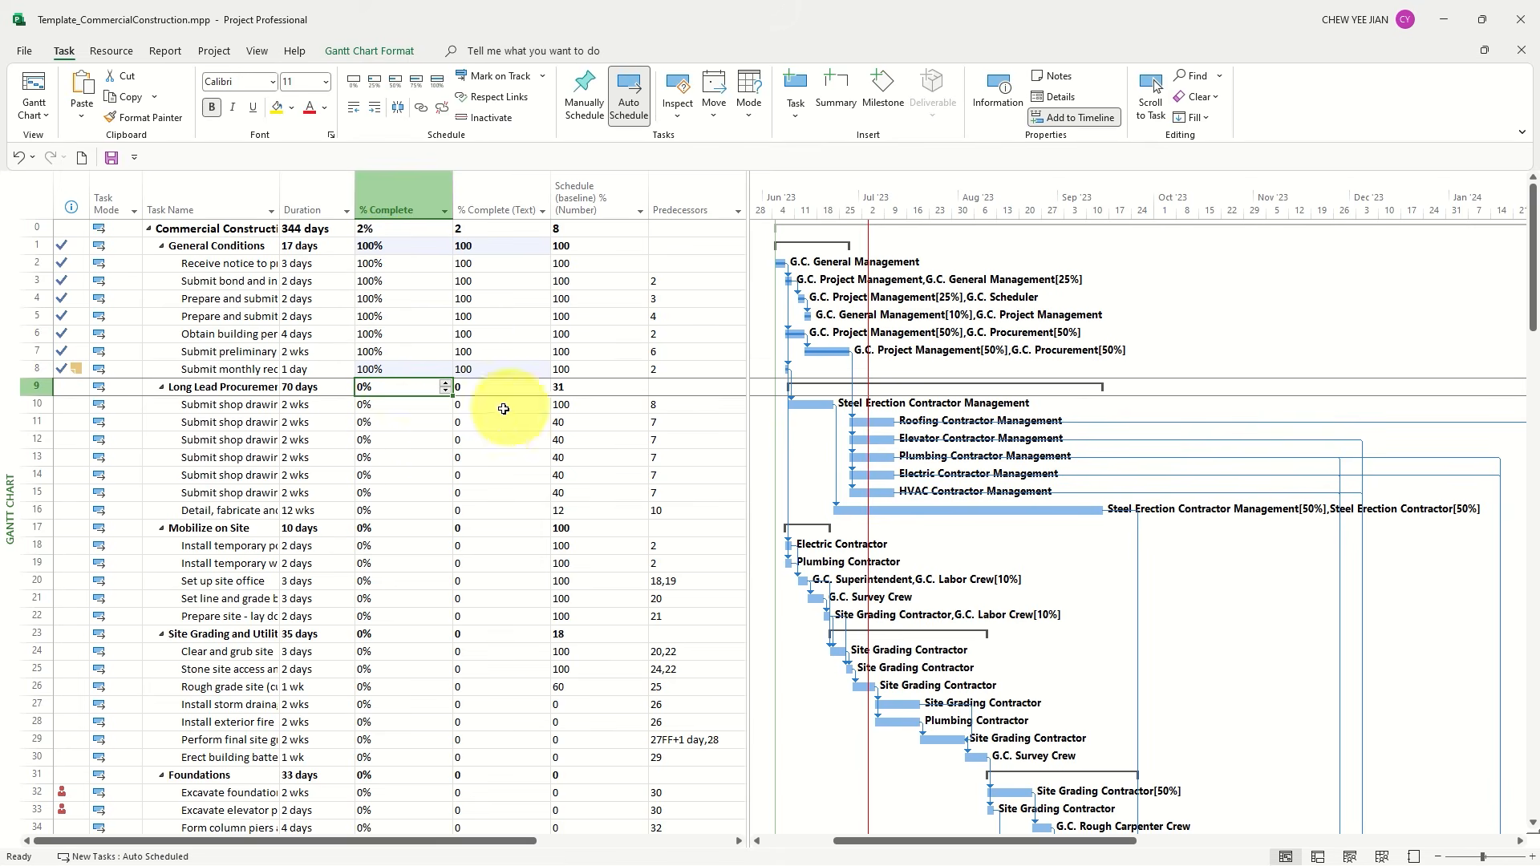
Under Long Lead Procurement, set % Complete to 100% for task 10 and to 40% for tasks 11 to 16
click(381, 412)
text(100)
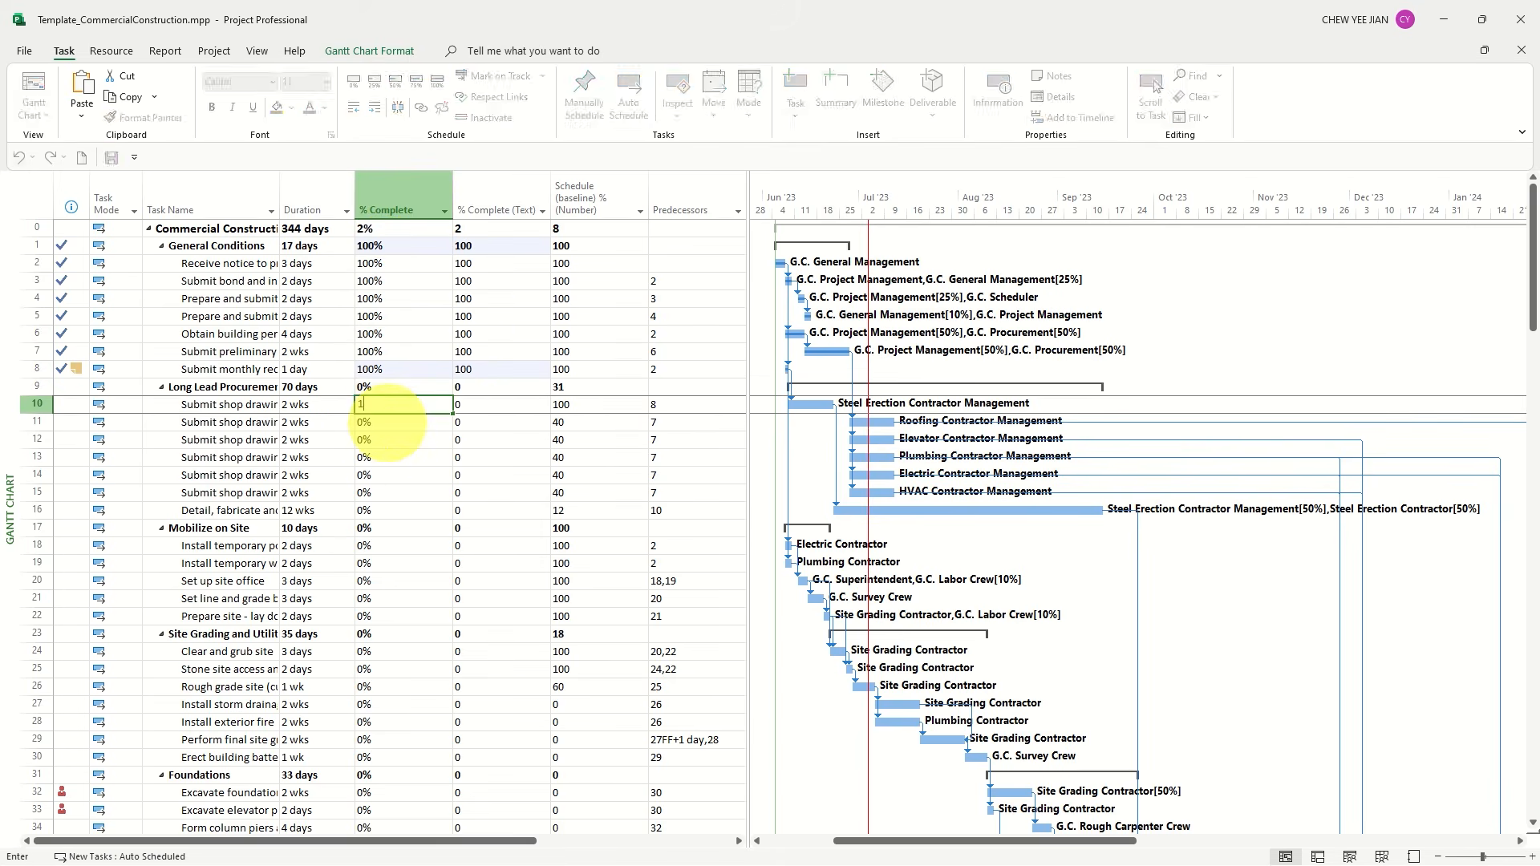
key(Return)
drag(386, 428, 393, 513)
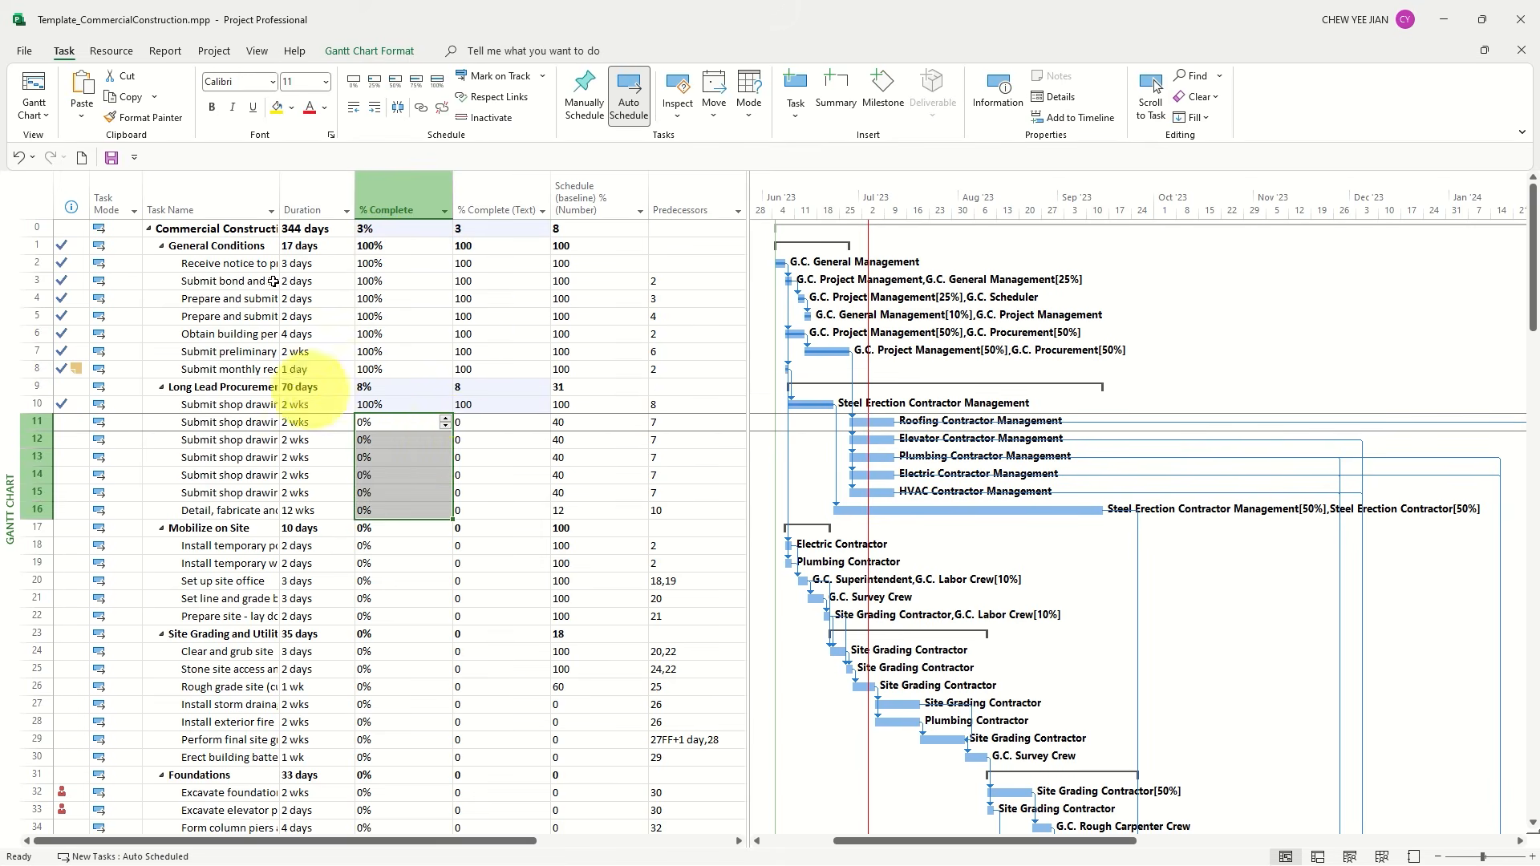
text(40)
key(Return)
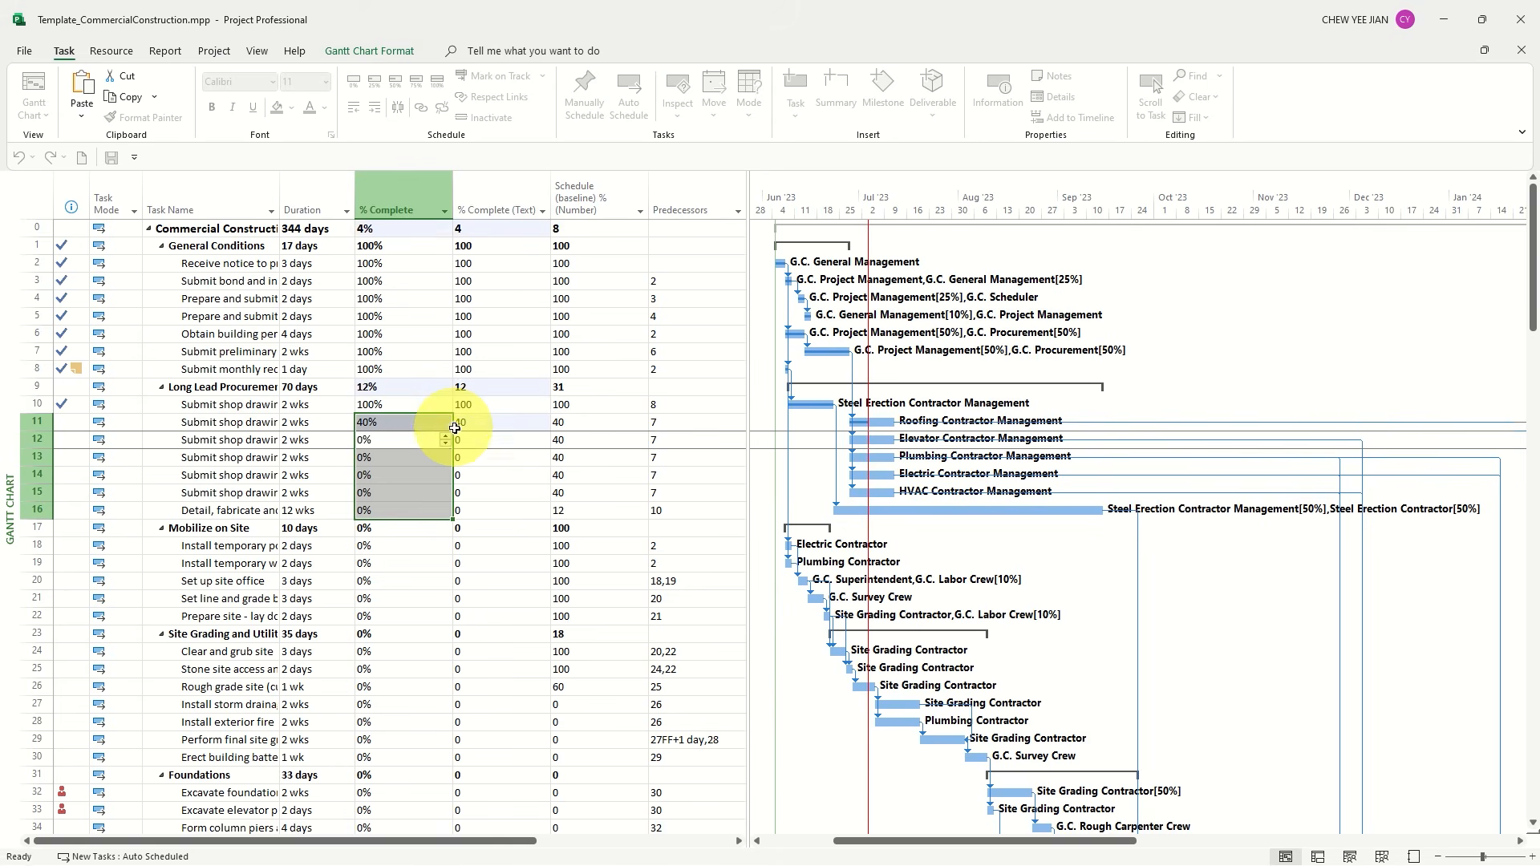
text(40)
key(Return)
key(Return)
text(40)
key(Return)
text(40)
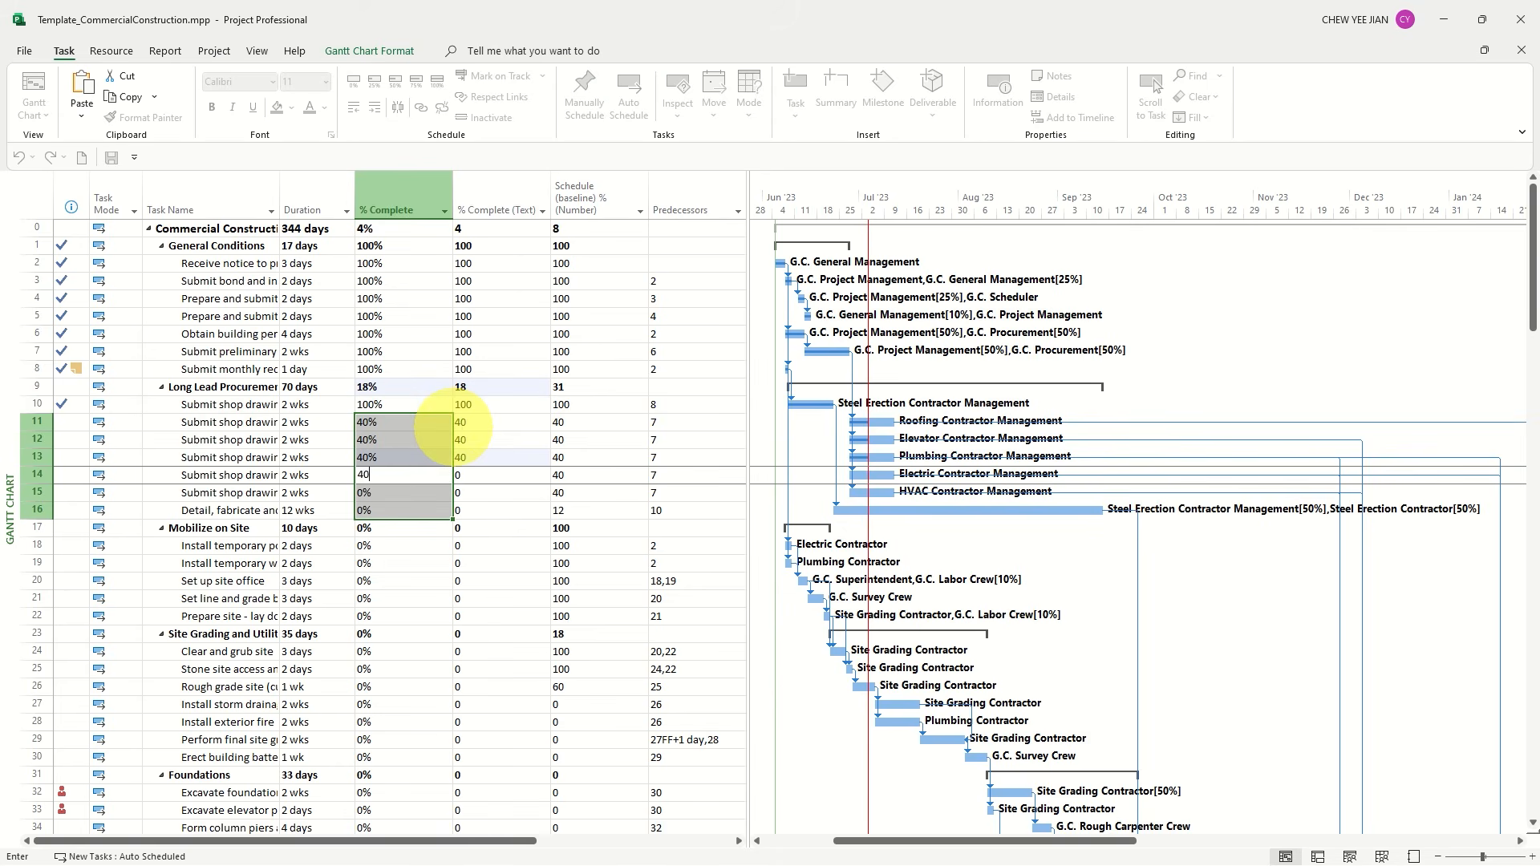
text(40)
key(Return)
text(40)
key(Return)
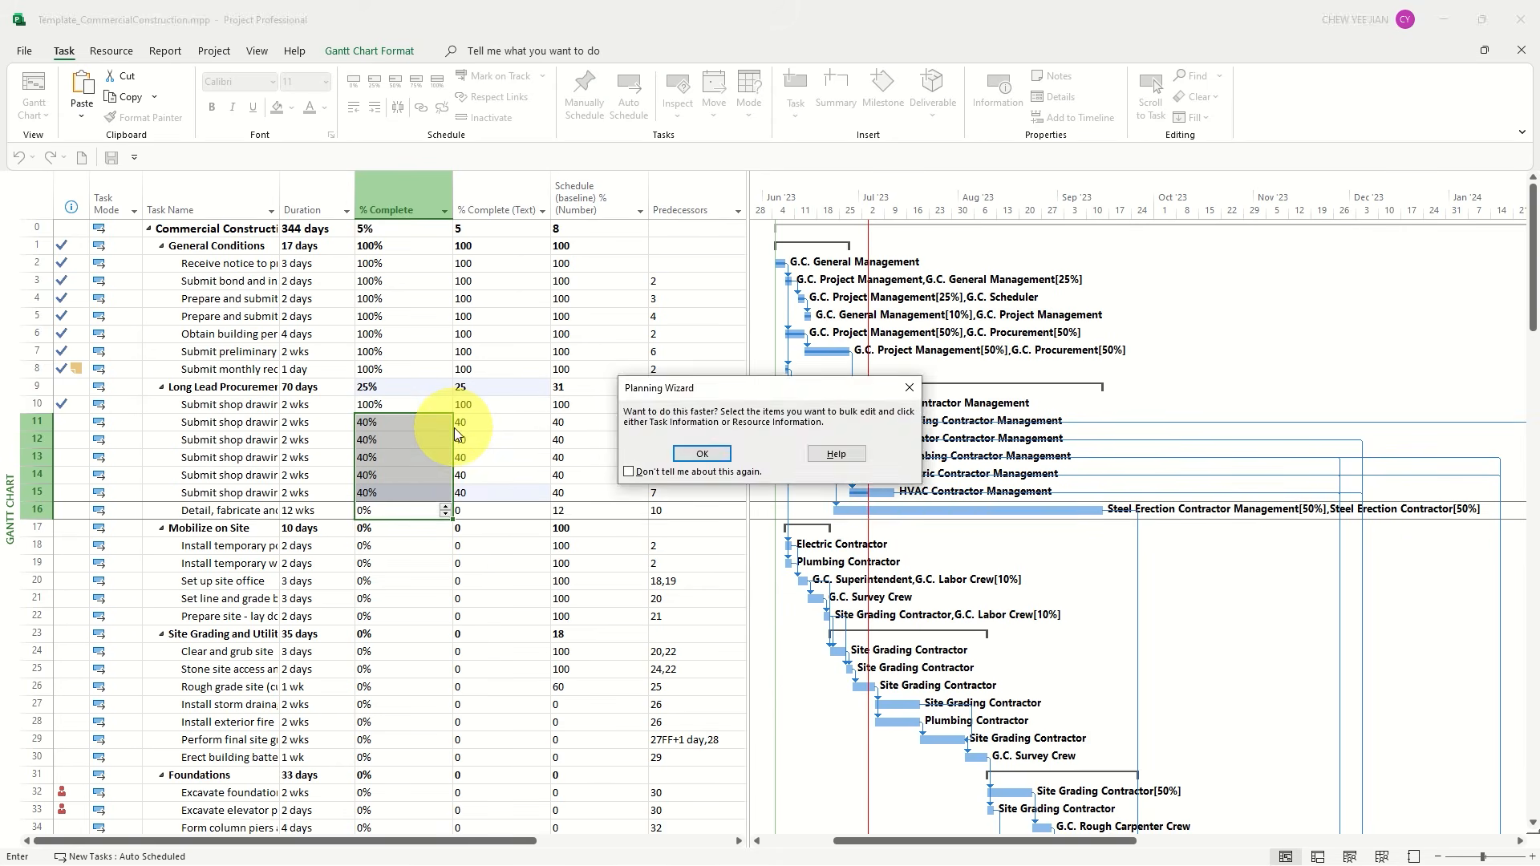
Under Mobilize on Site, set % Complete to 10% for task 18 and to 100% for tasks 19 to 22
key(Return)
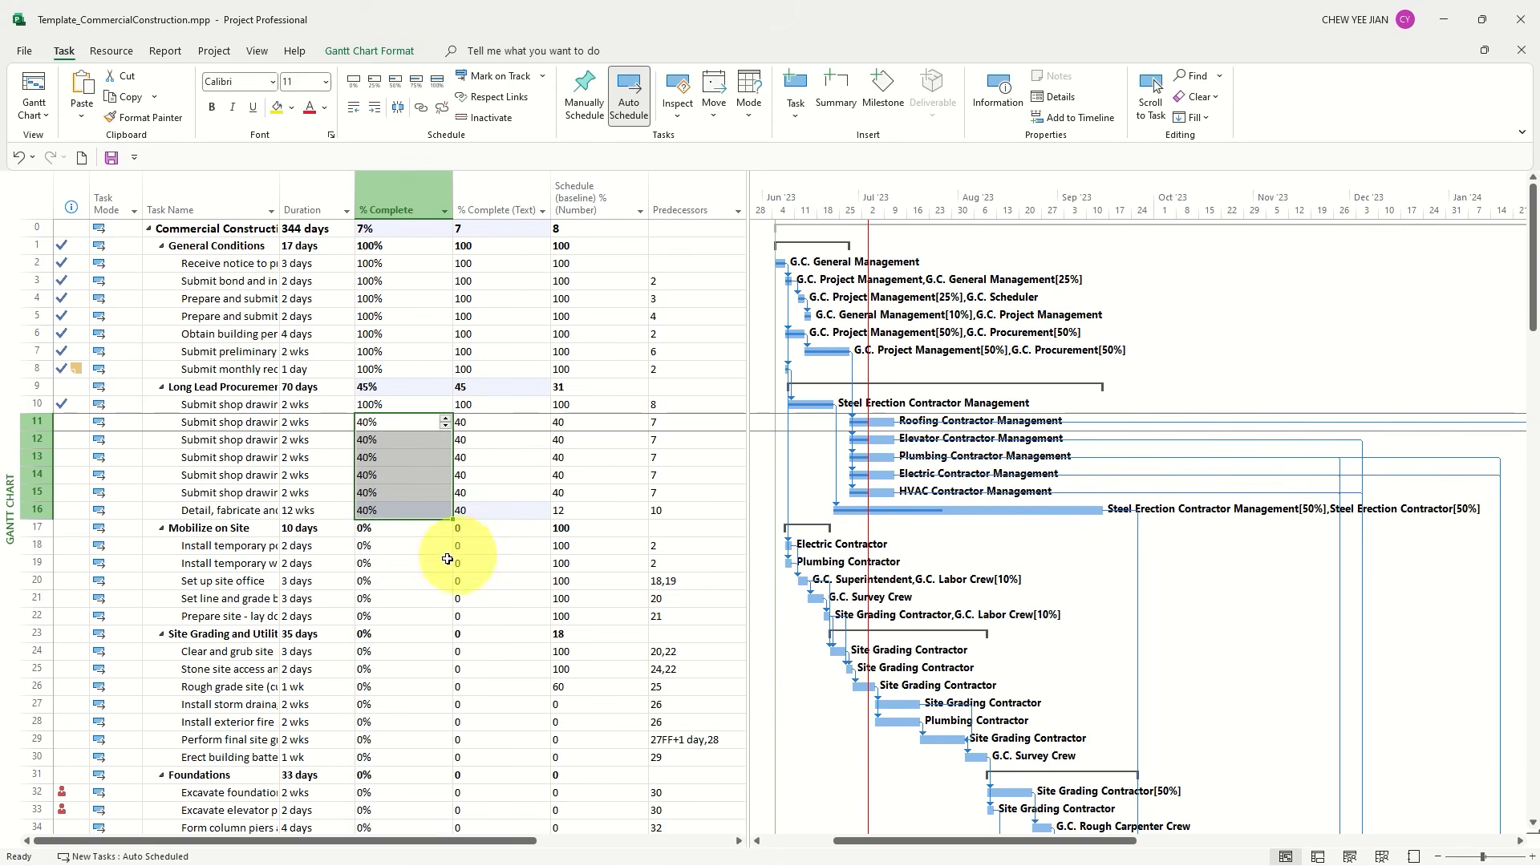
click(382, 545)
text(10)
key(Return)
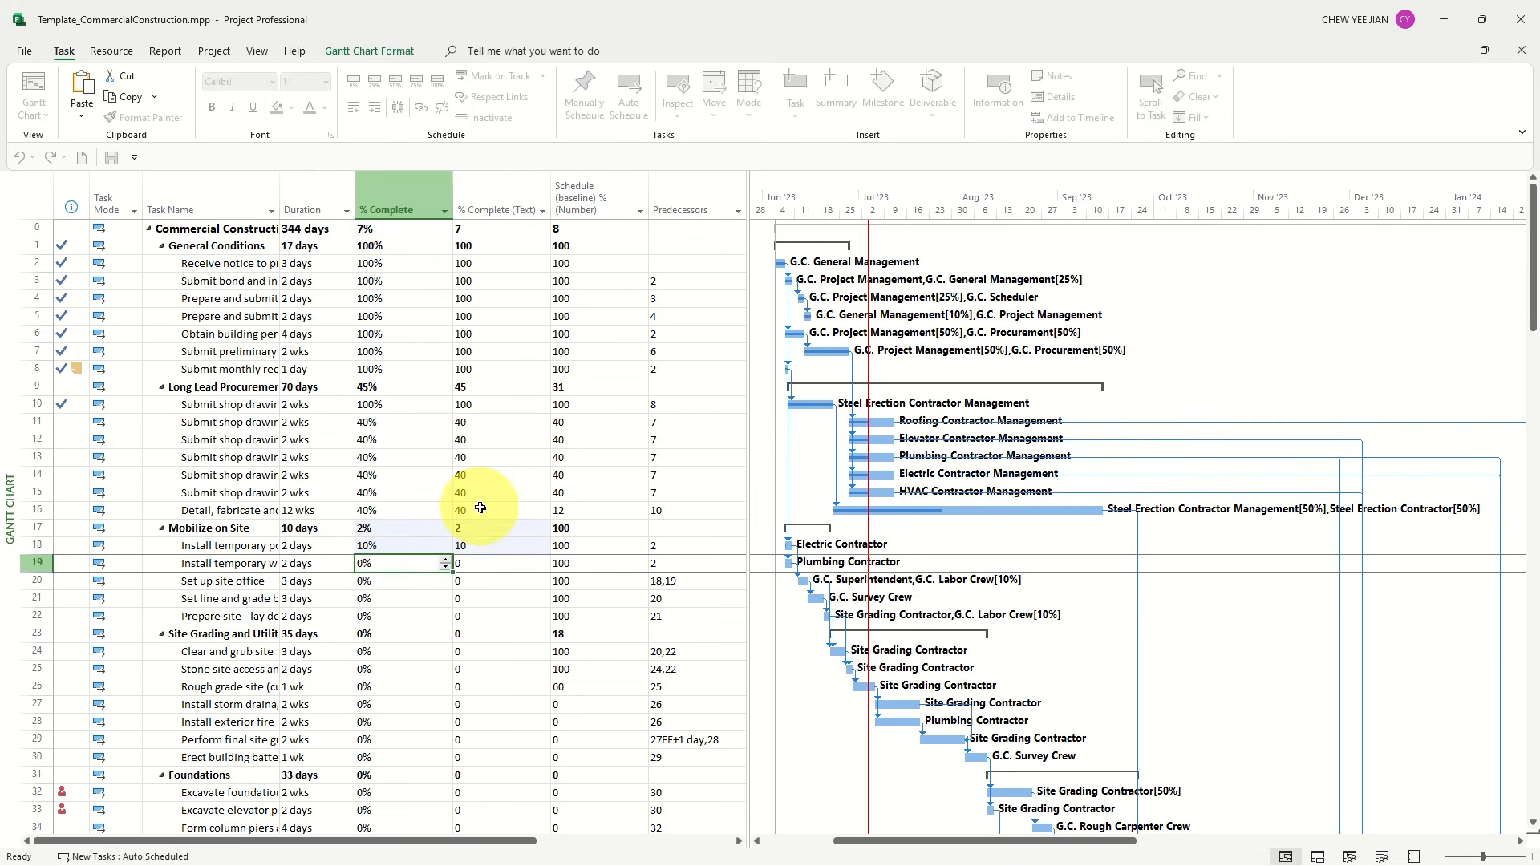
text(100)
key(Return)
text(100)
key(Return)
text(100)
key(Return)
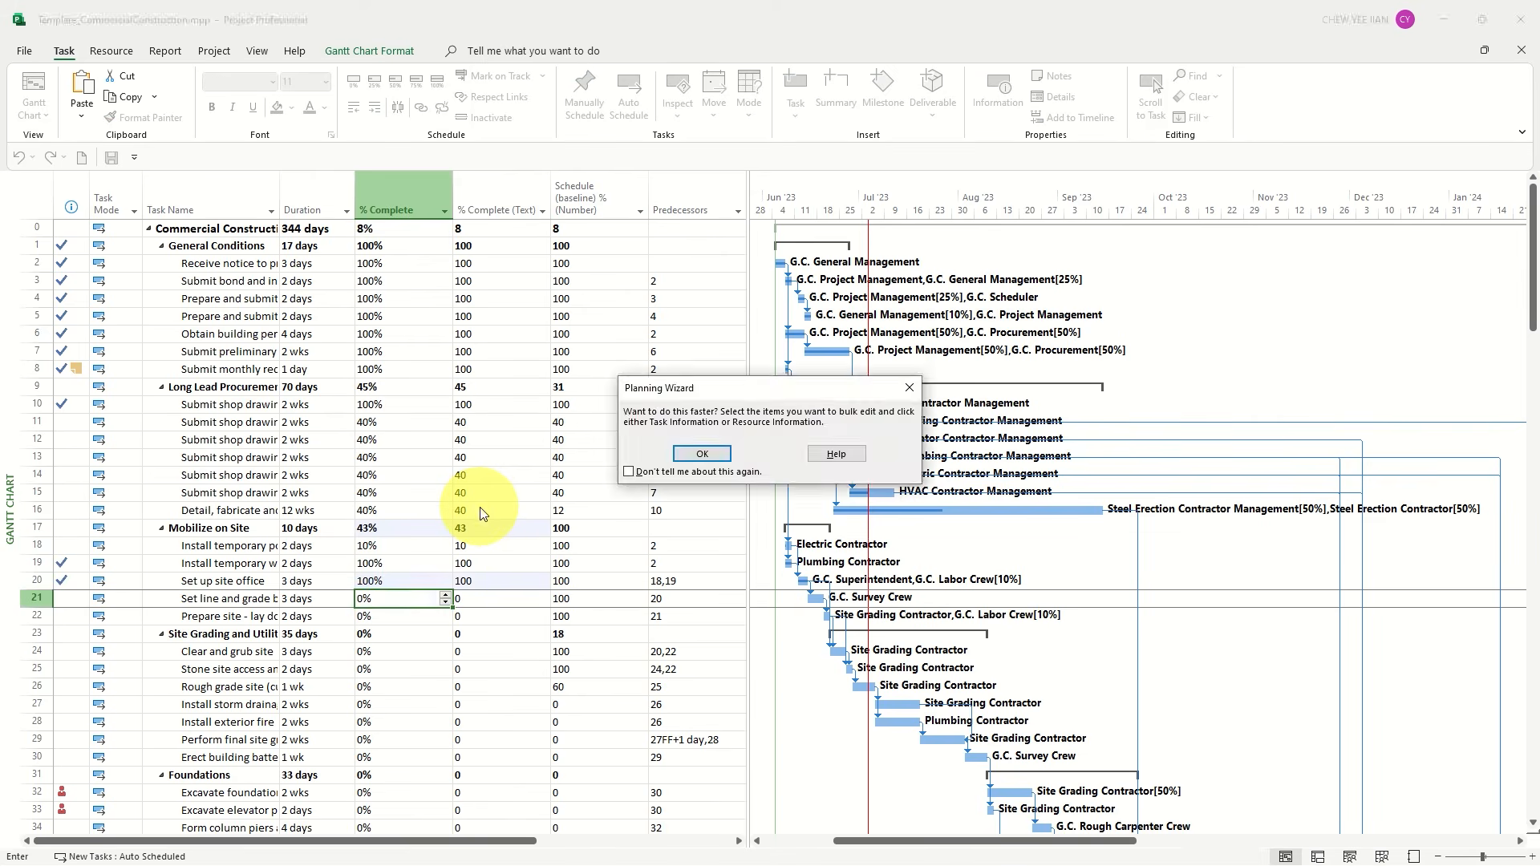
key(Return)
text(100)
Set % Complete to 50% for tasks 24, 25 and 26 in the site grading and utilities group
key(Return)
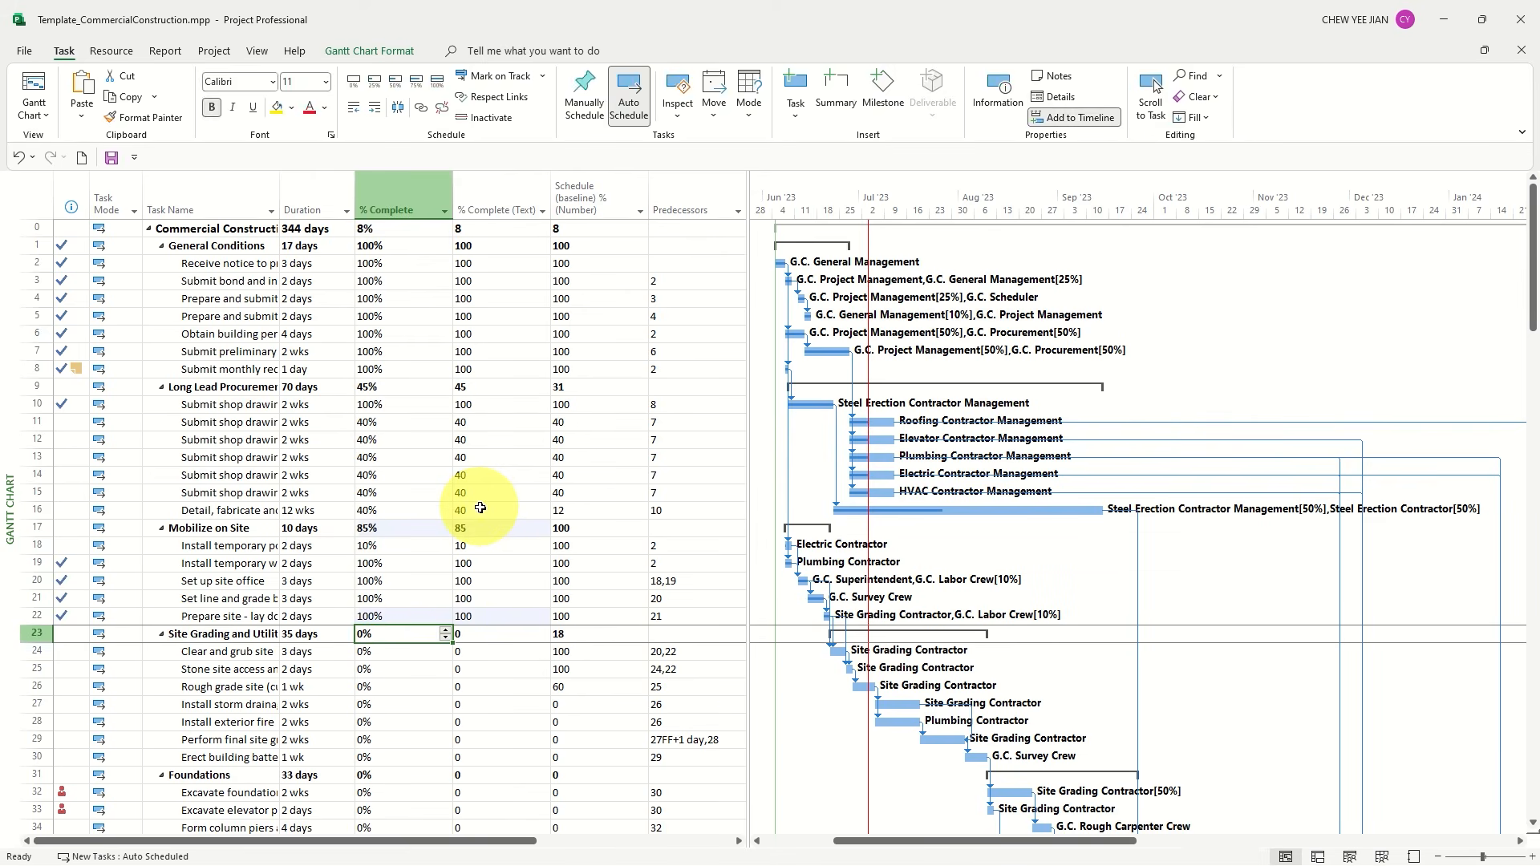
key(Return)
text(50)
key(Return)
text(50)
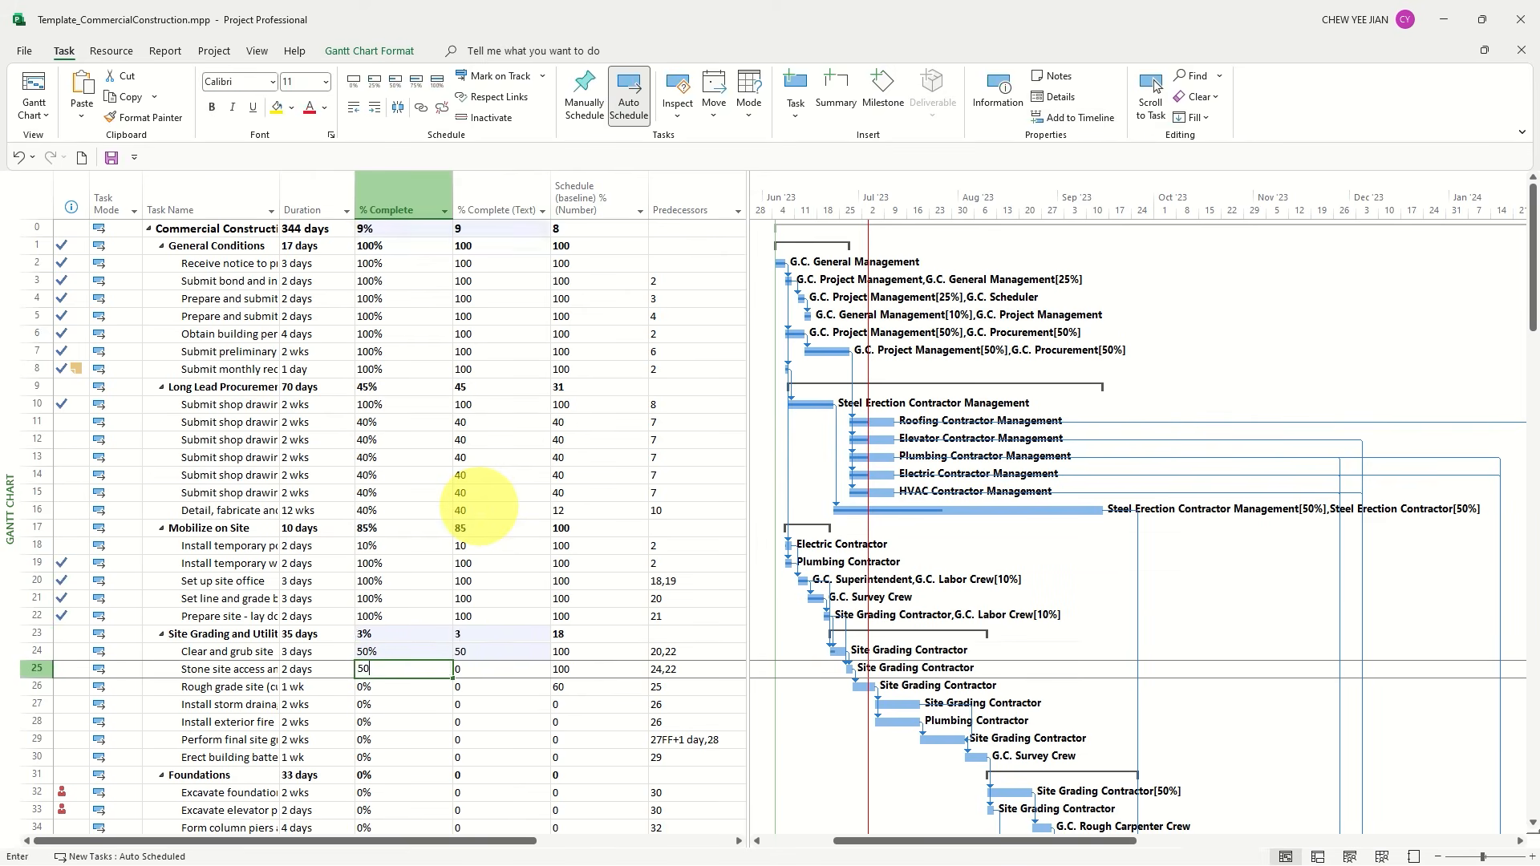
key(Return)
text(50)
key(Return)
key(Return)
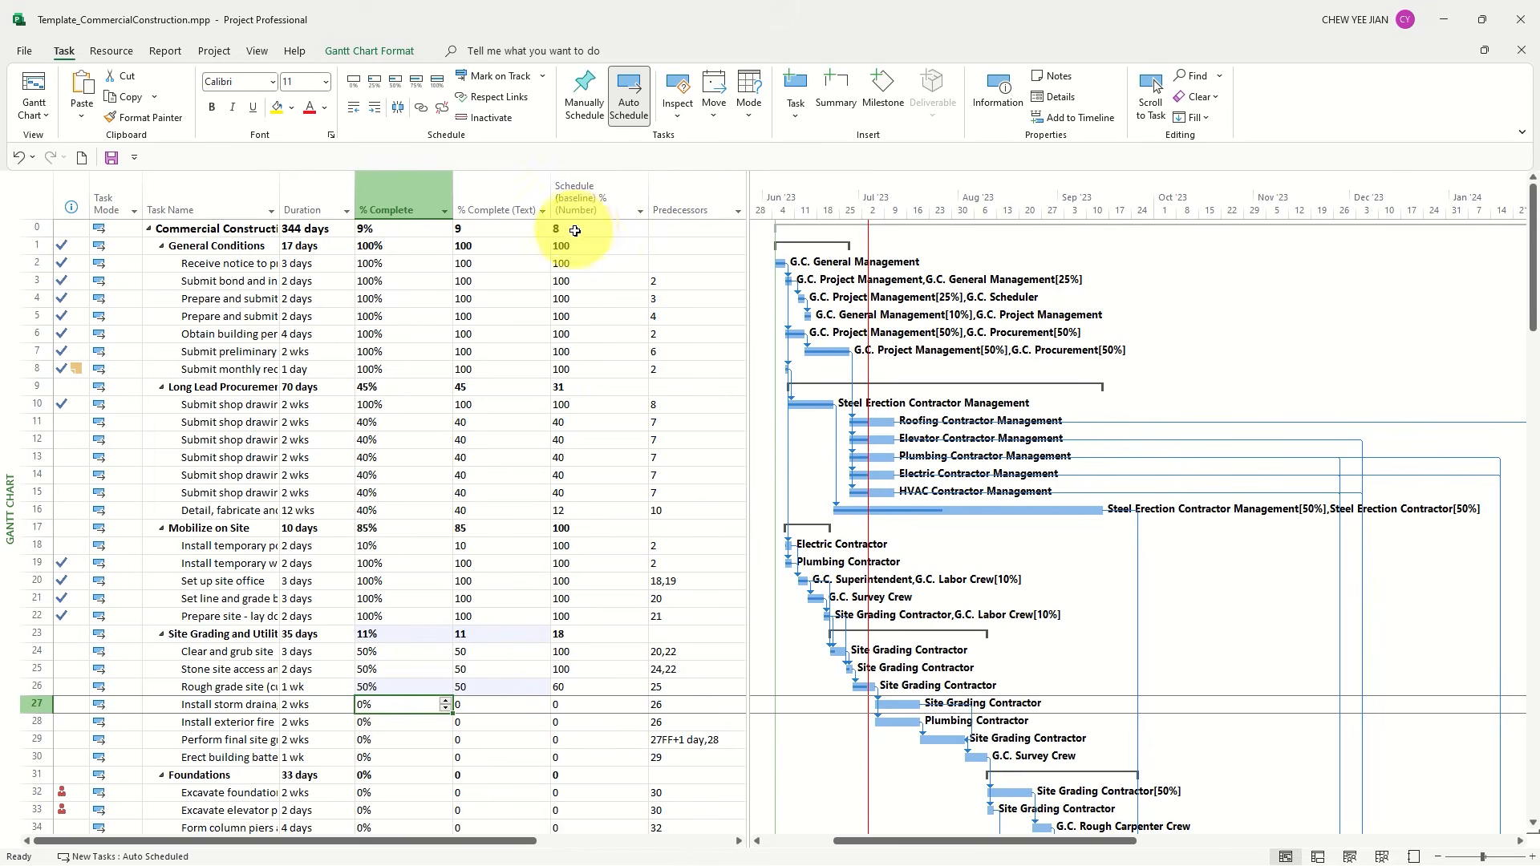
Compare actual % Complete with the baseline schedule % for the project summary, Long Lead Procurement and its task 16
click(389, 233)
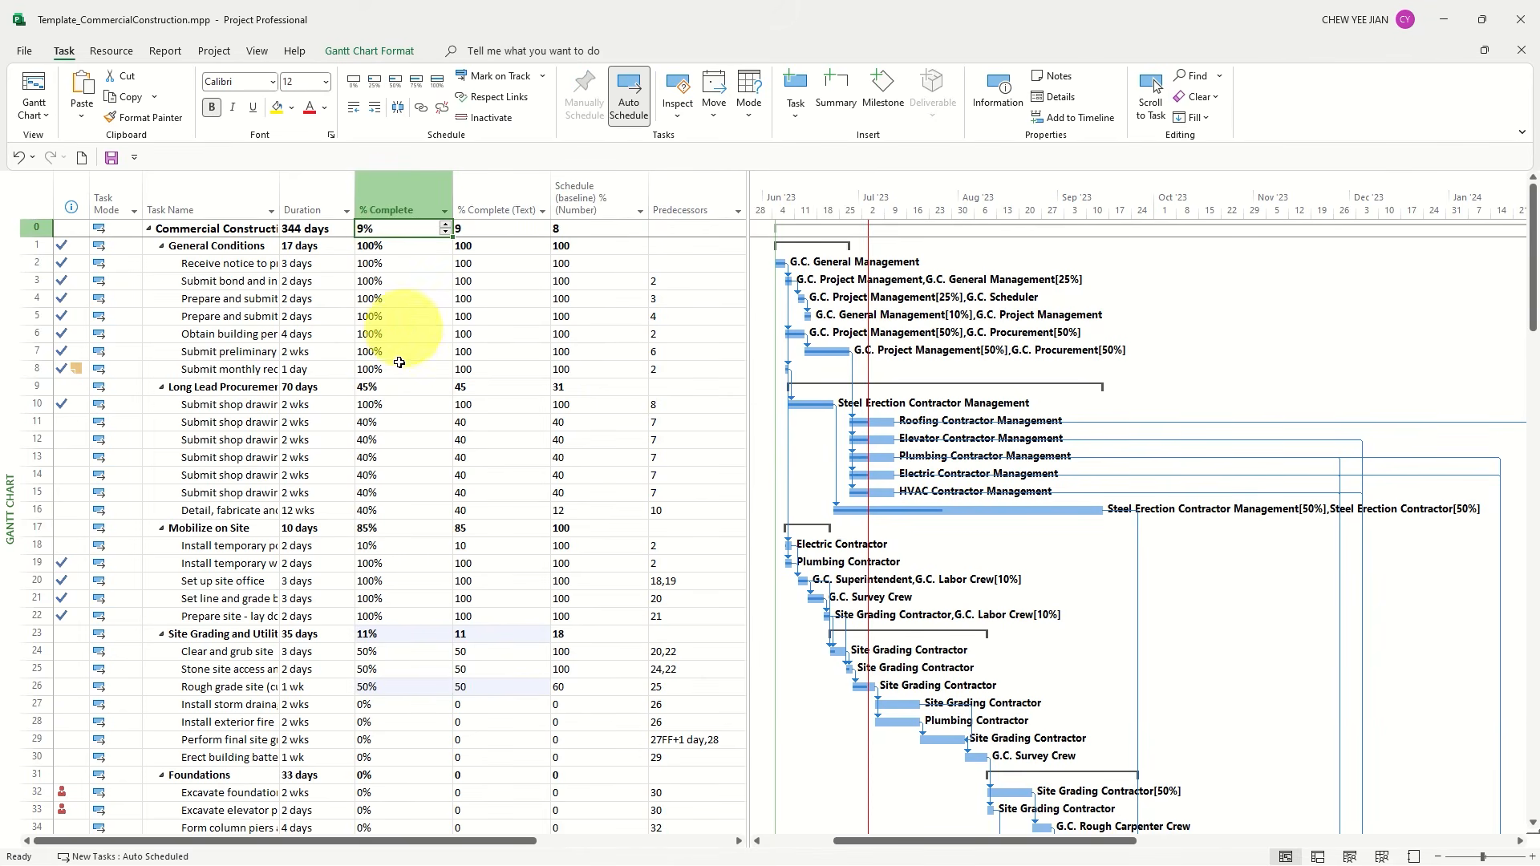
drag(366, 389, 369, 499)
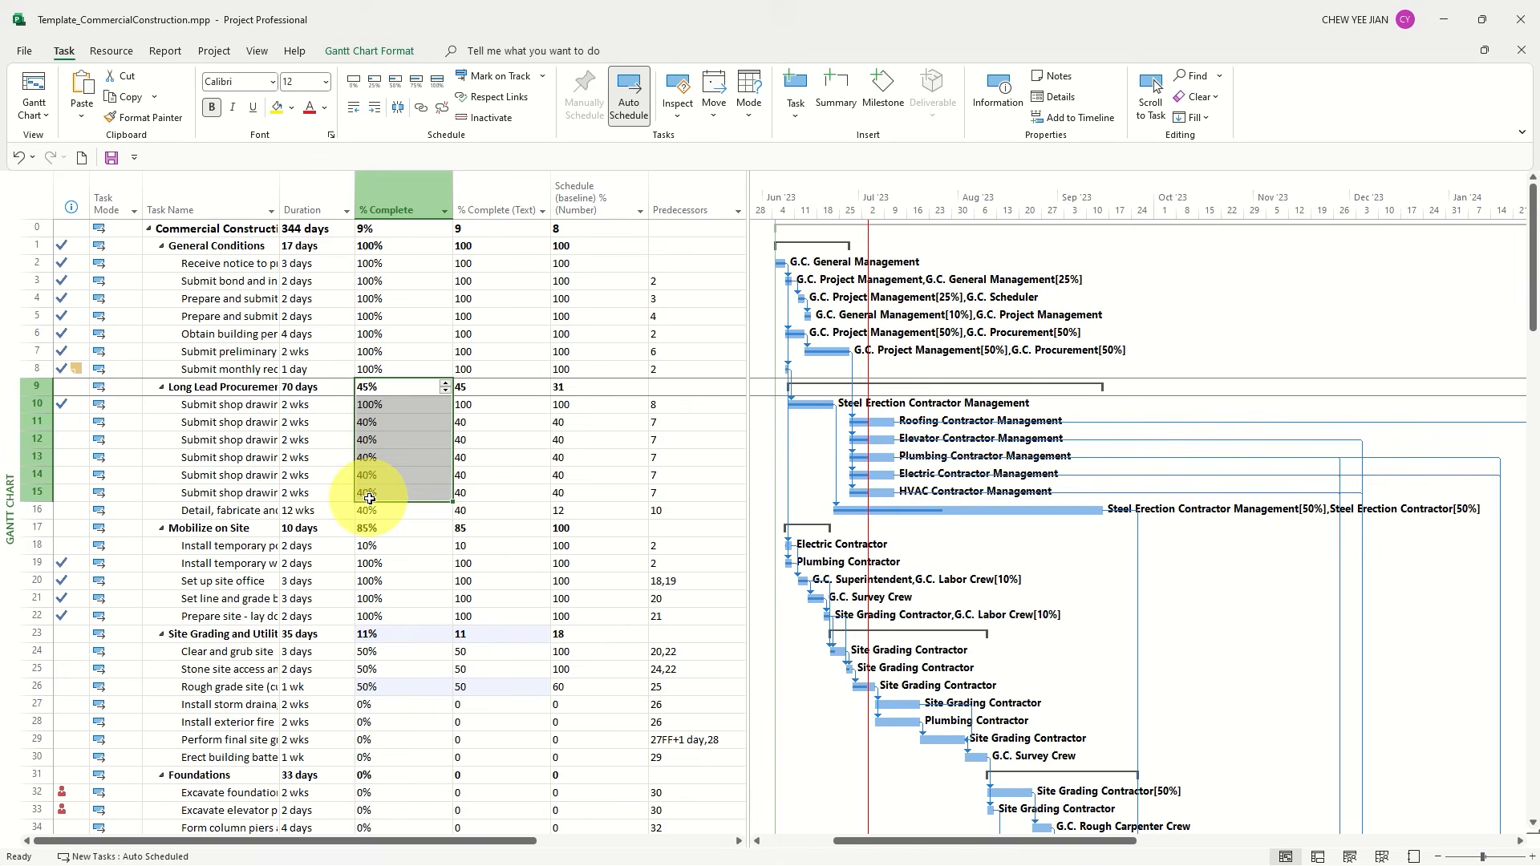
click(383, 388)
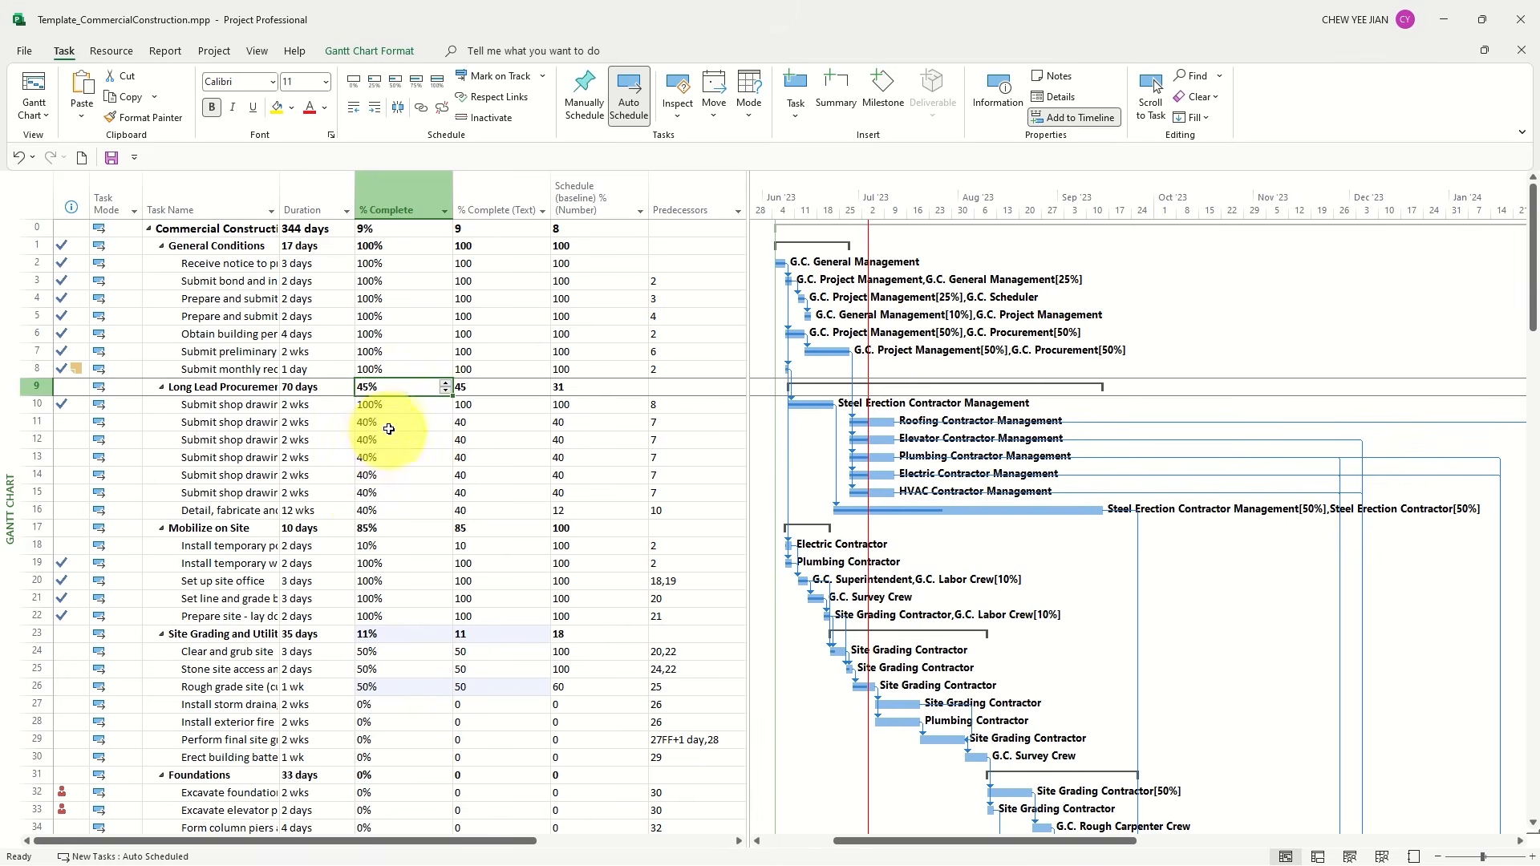
click(383, 518)
drag(383, 517, 495, 518)
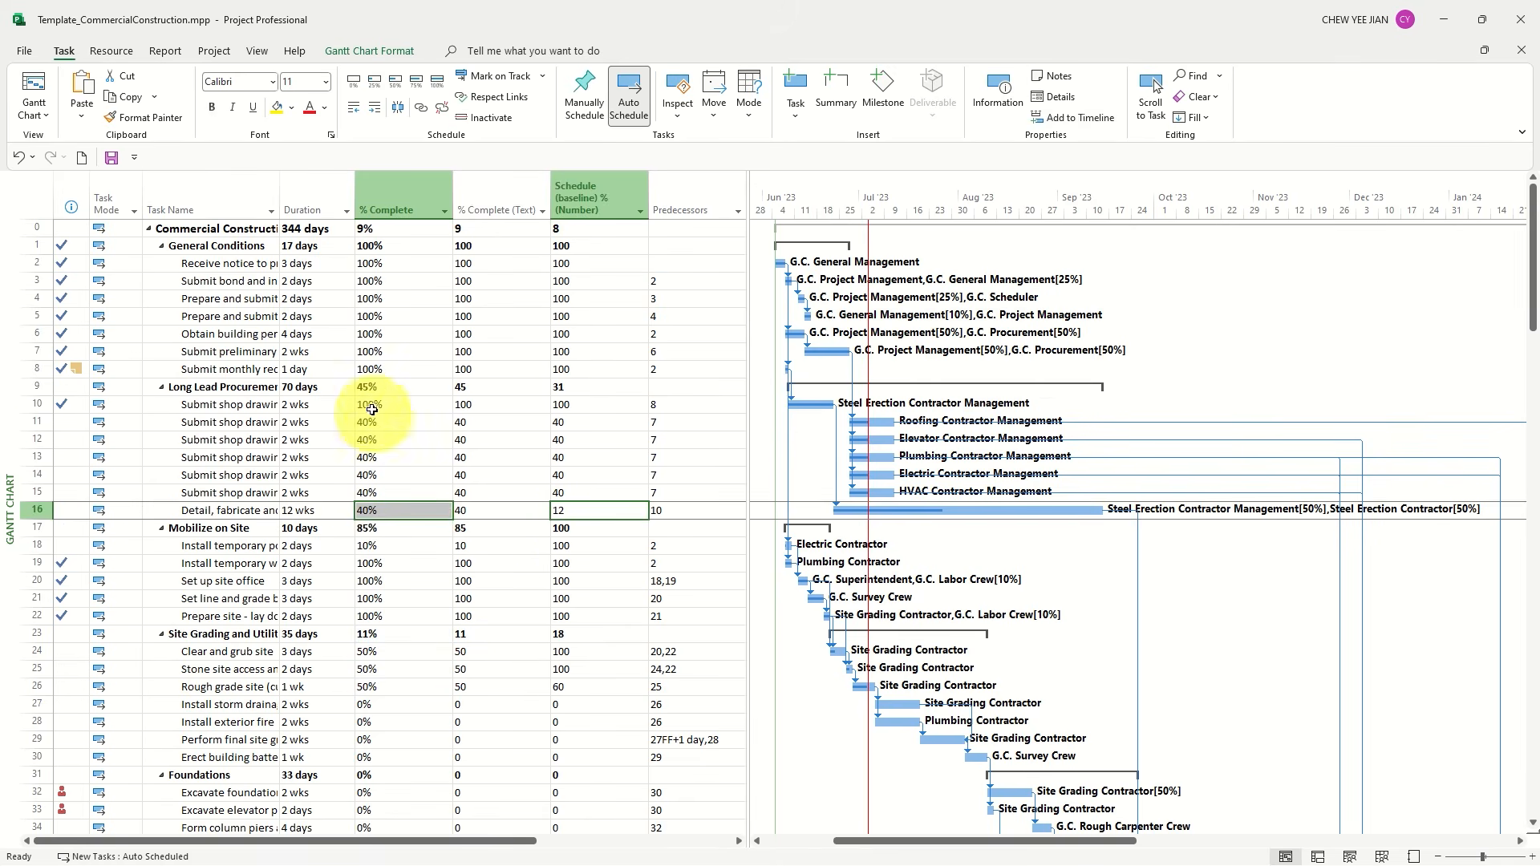
click(379, 388)
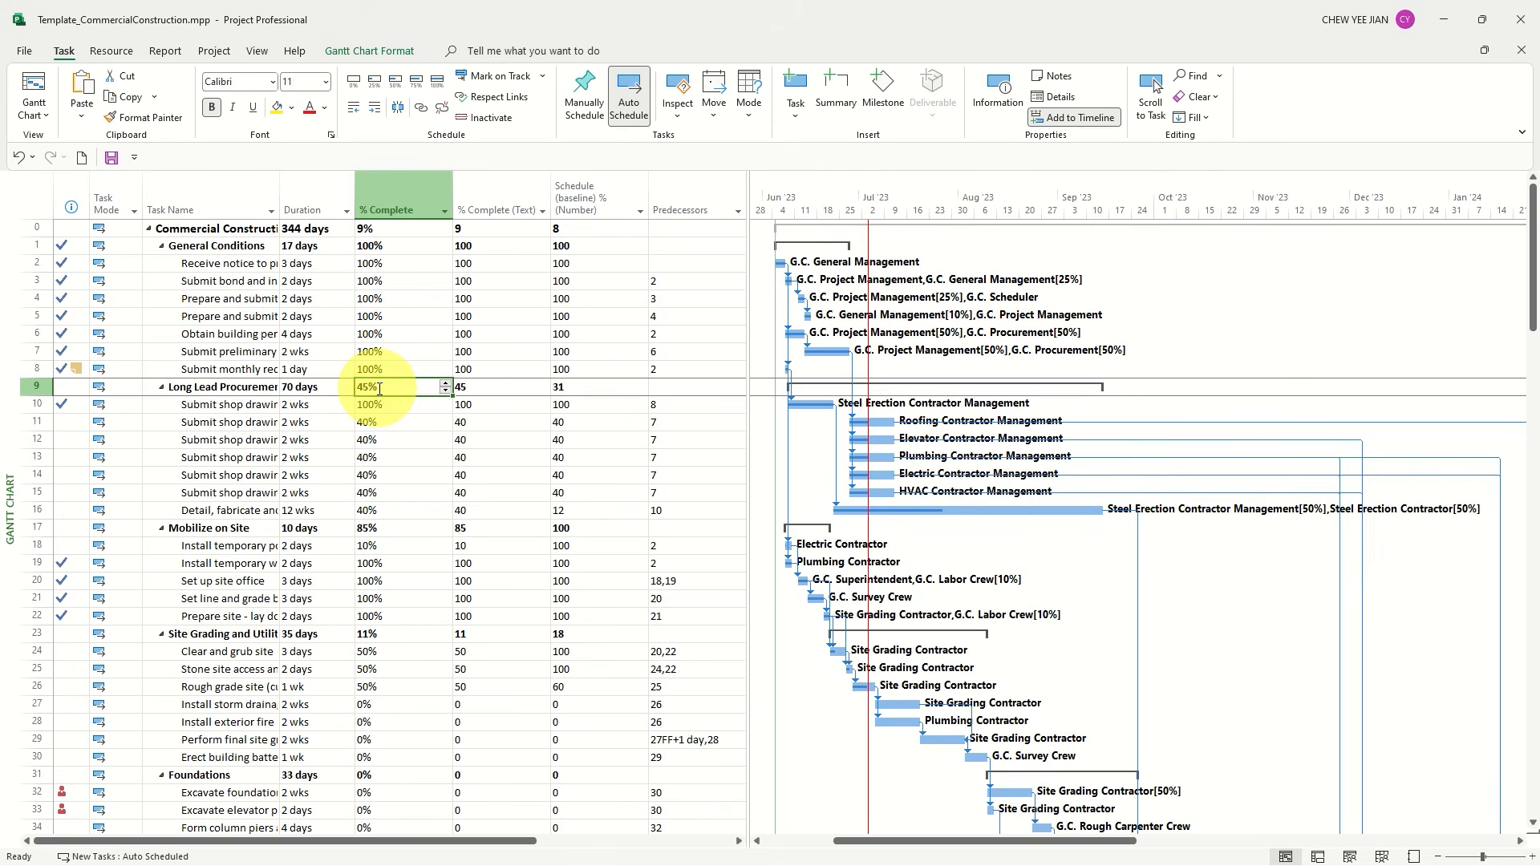
click(569, 386)
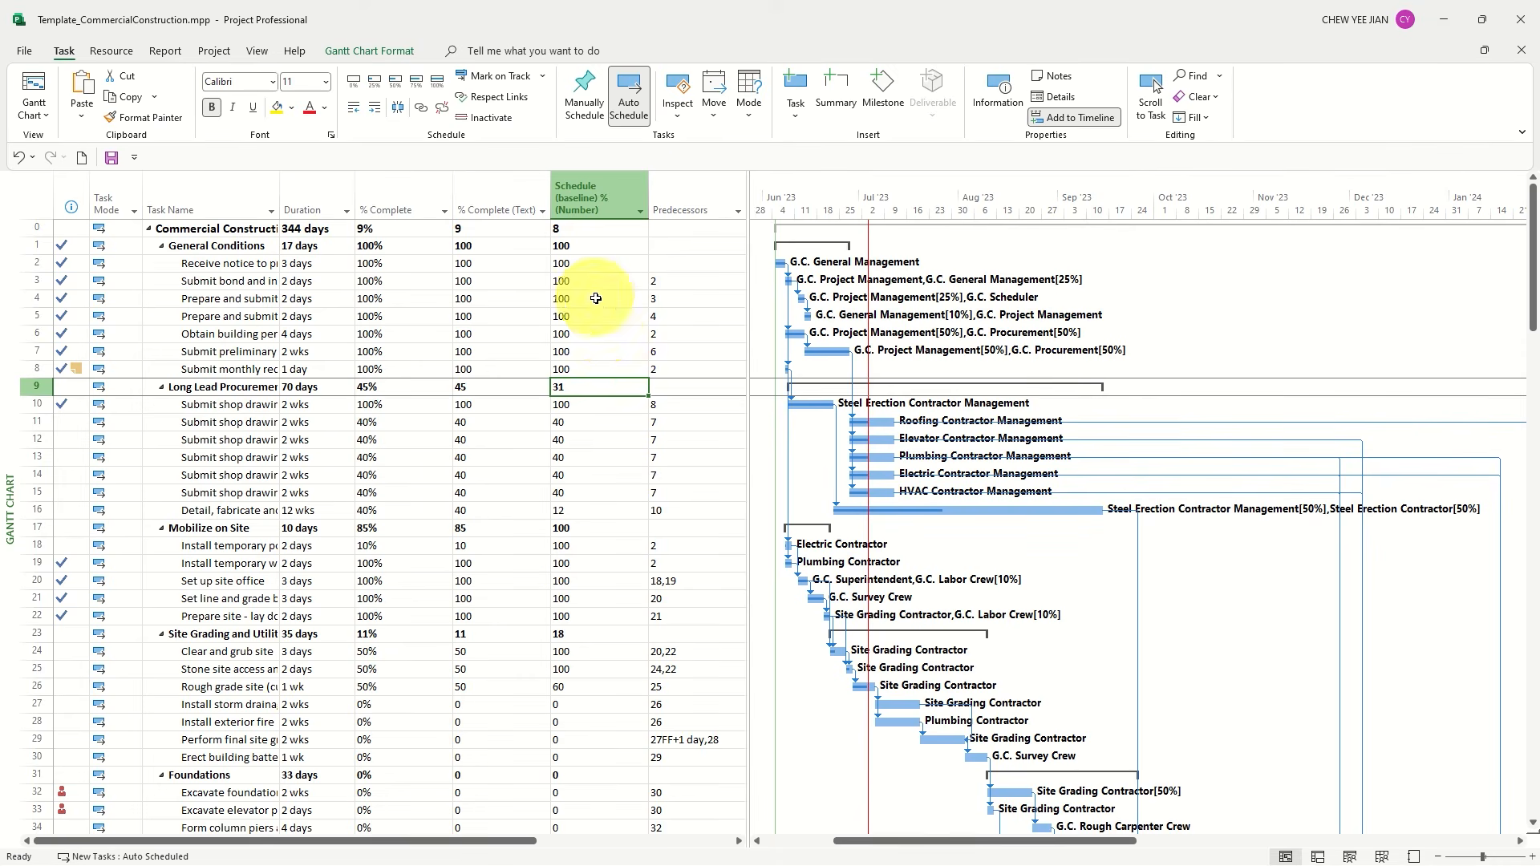
Insert the Number2 field as a new column before Predecessors
right_click(682, 202)
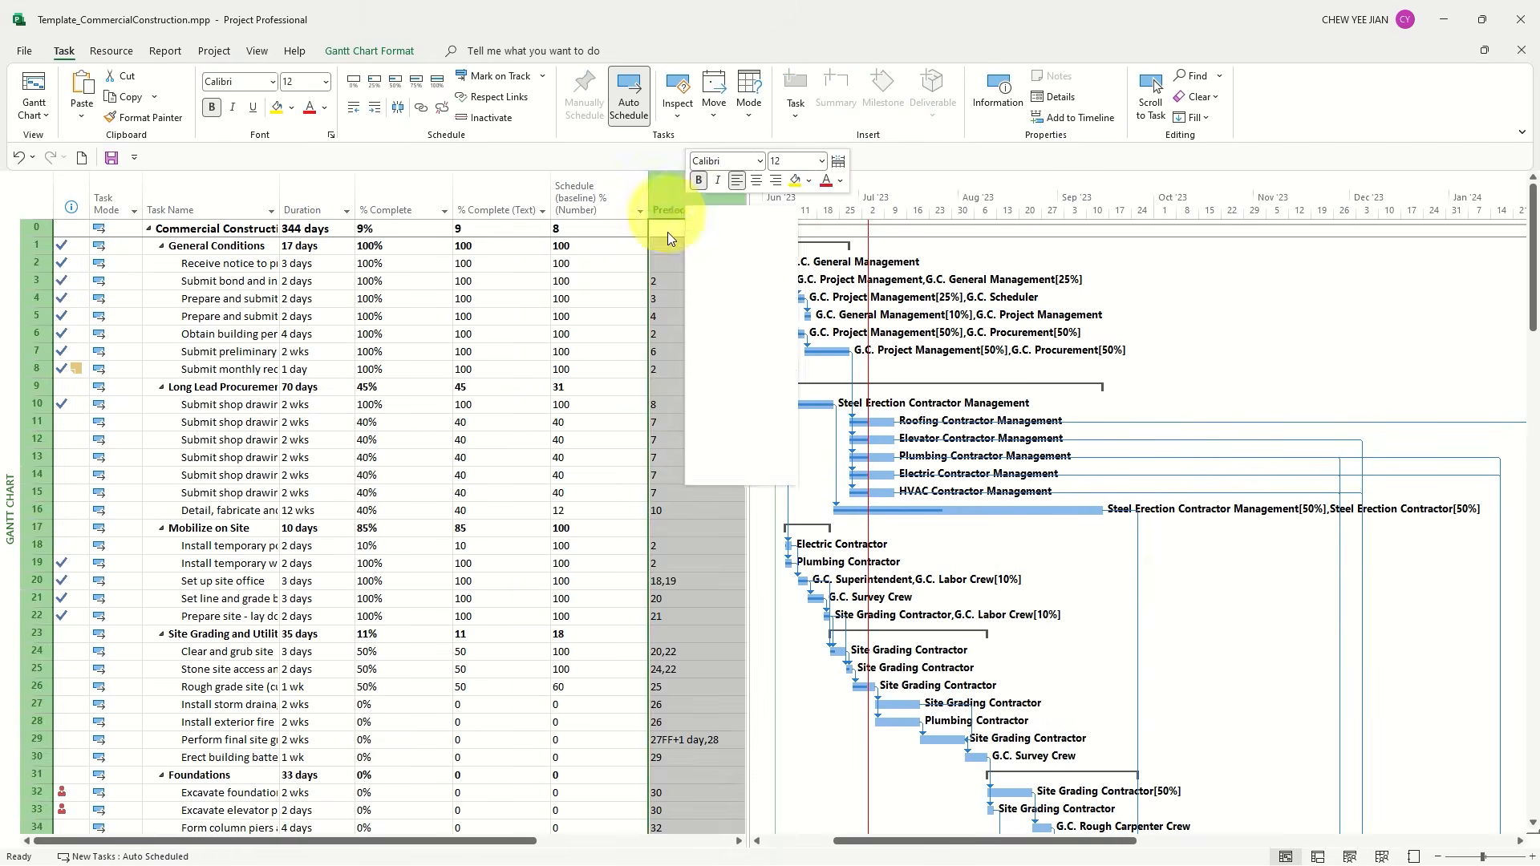
click(734, 334)
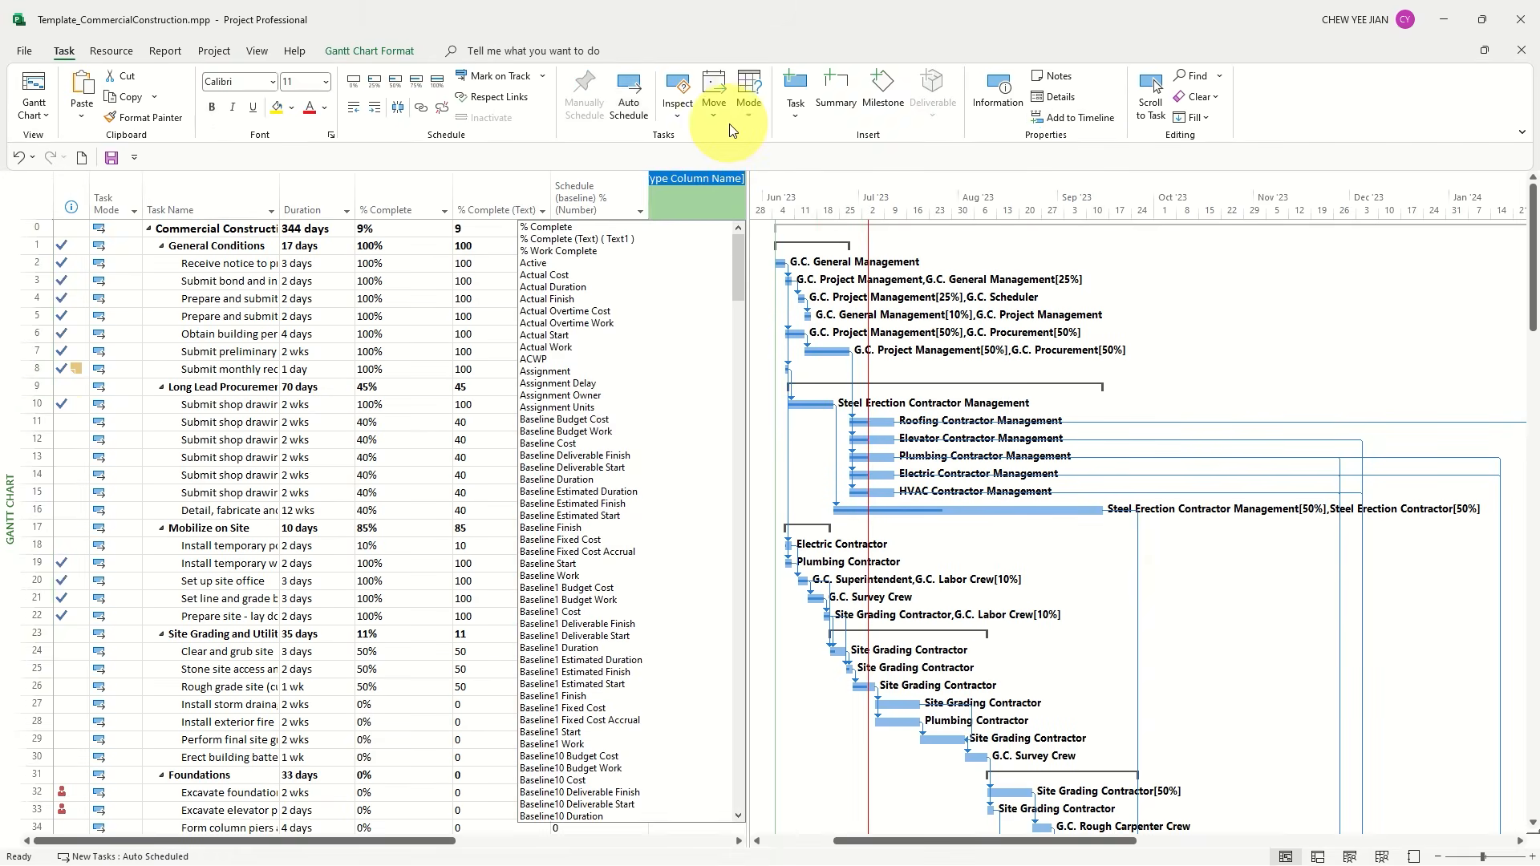
text(Number2)
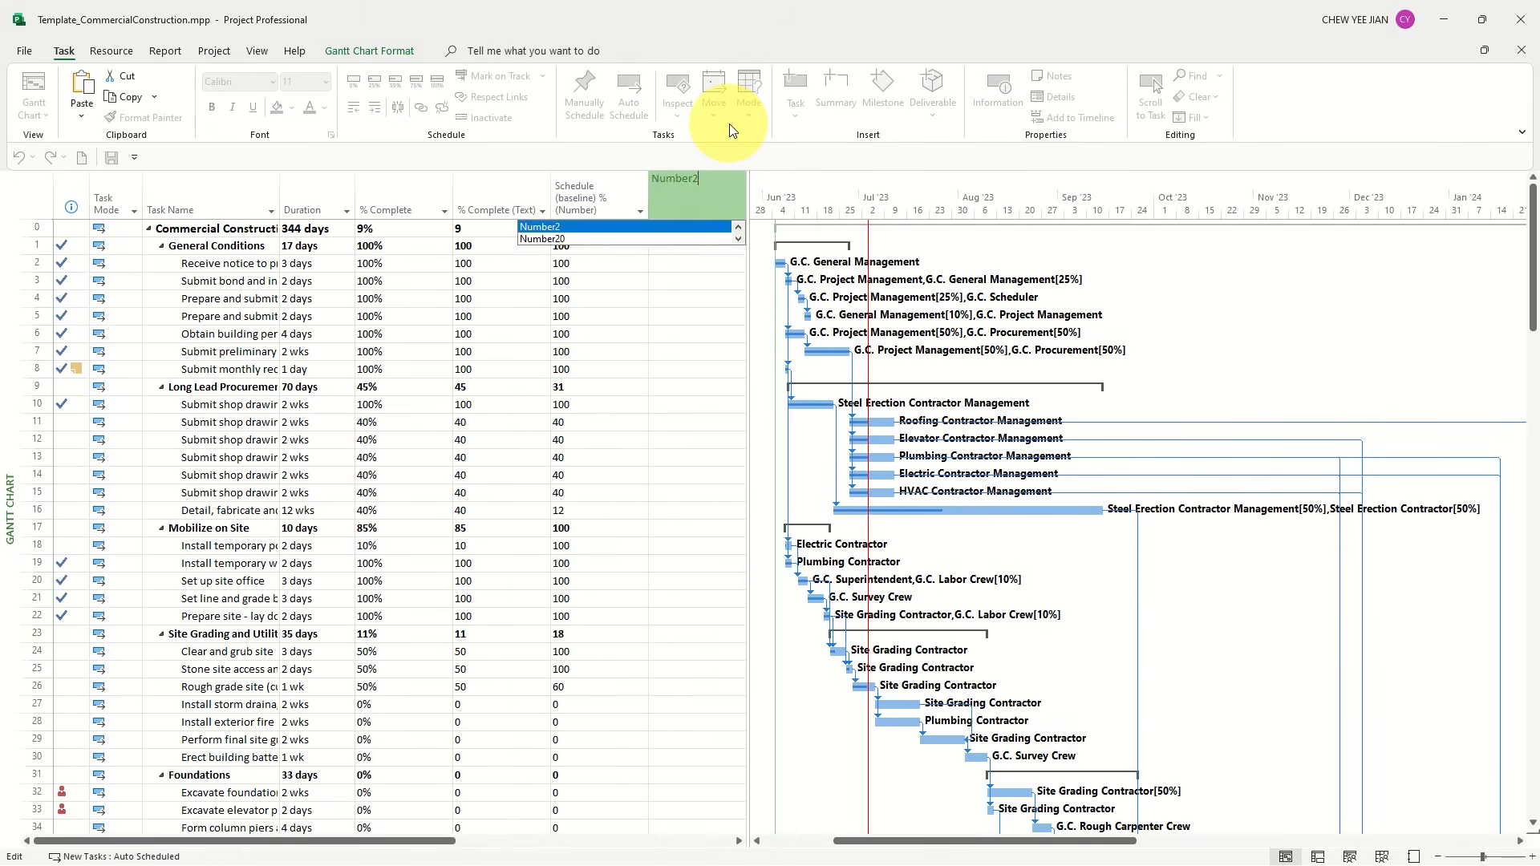
key(Return)
Rename the Number2 custom field as "Ahead/Delay"
right_click(696, 192)
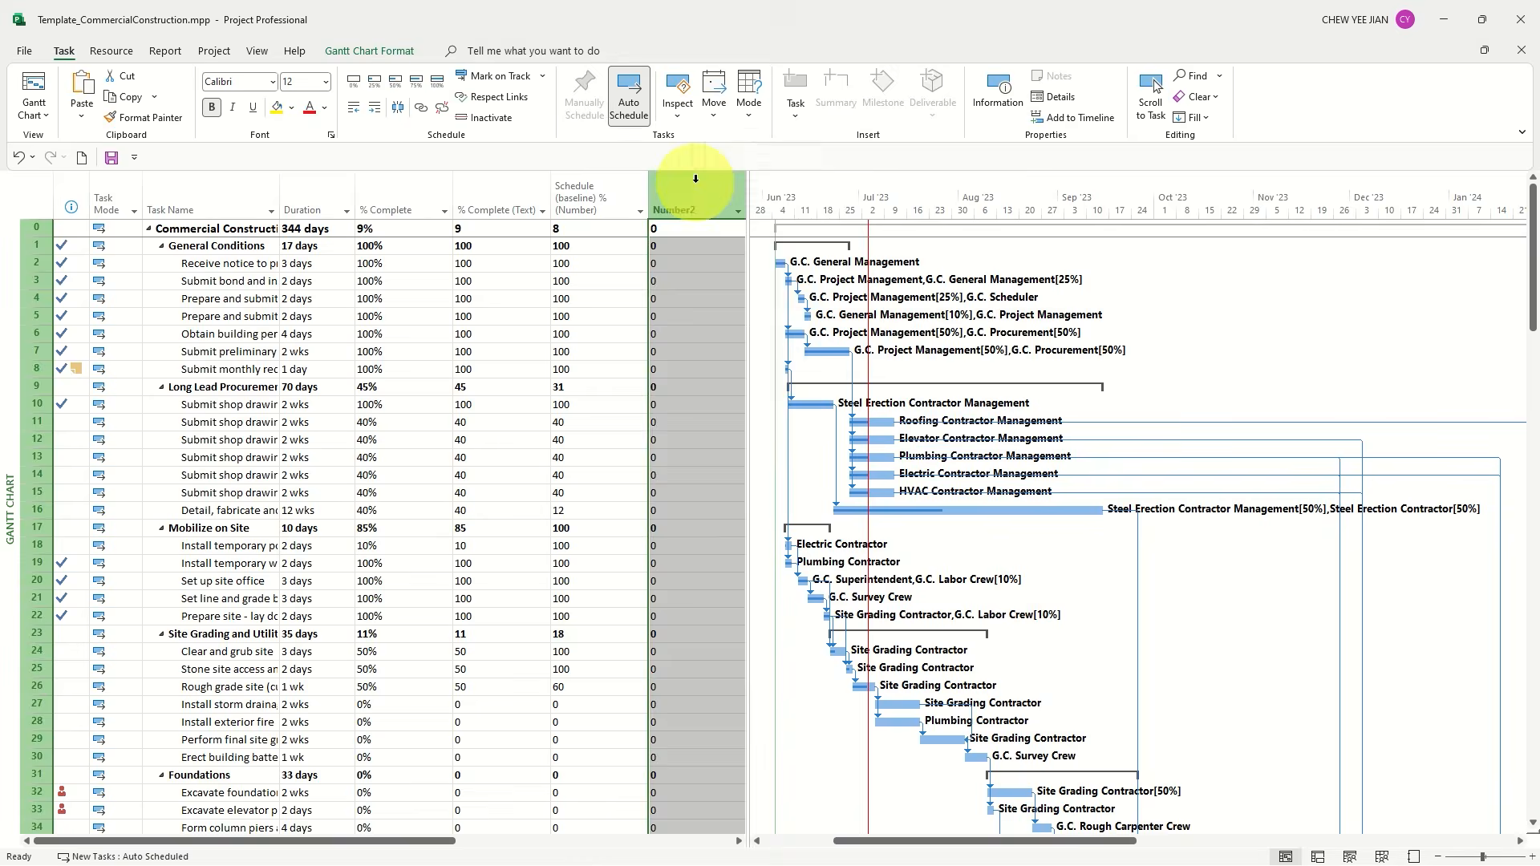
click(763, 435)
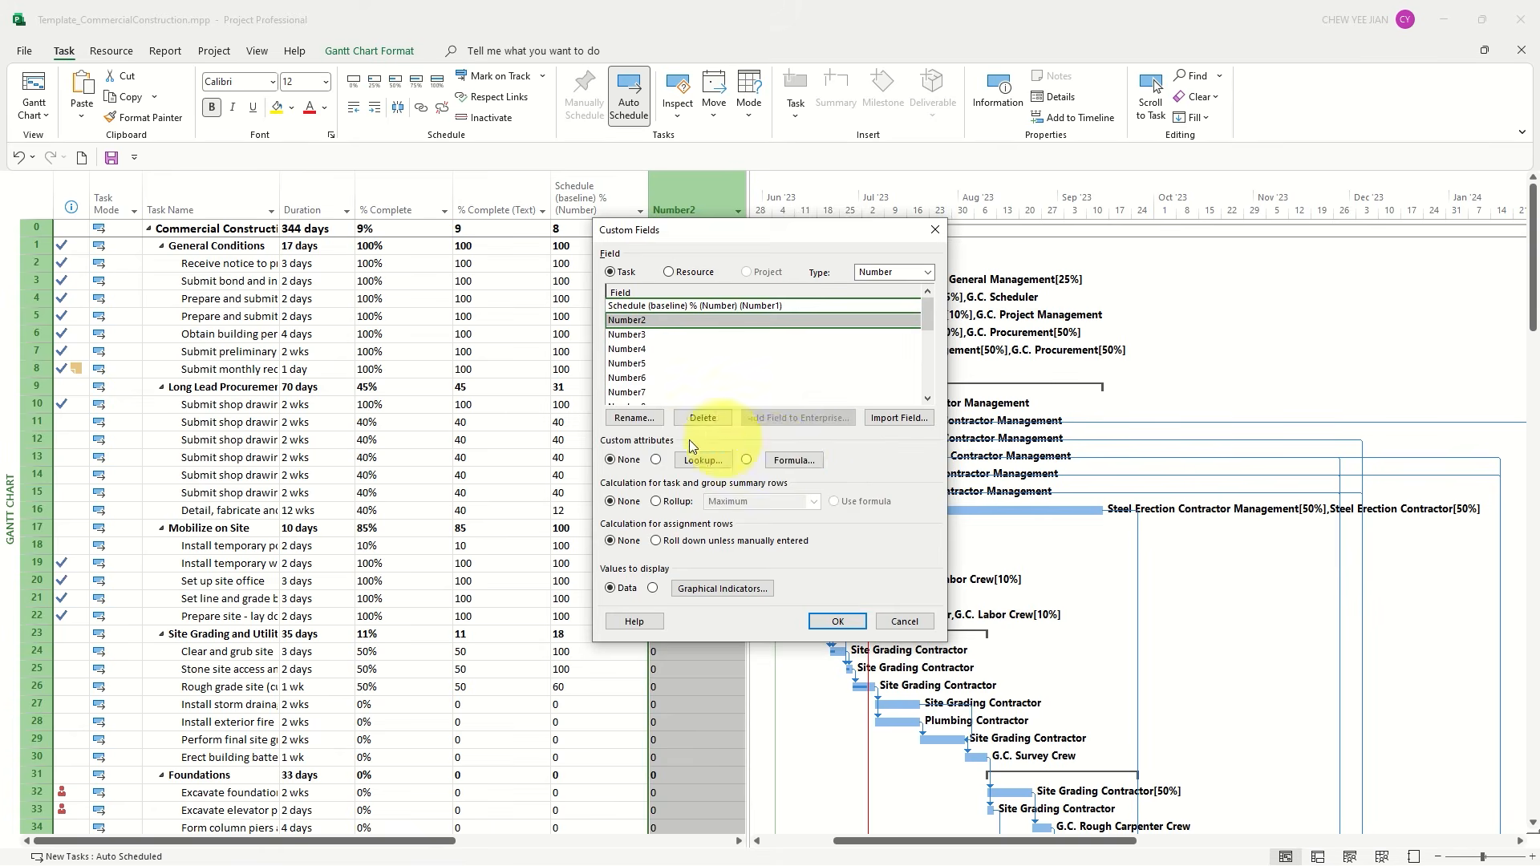
click(636, 418)
text(Ahead/Delay)
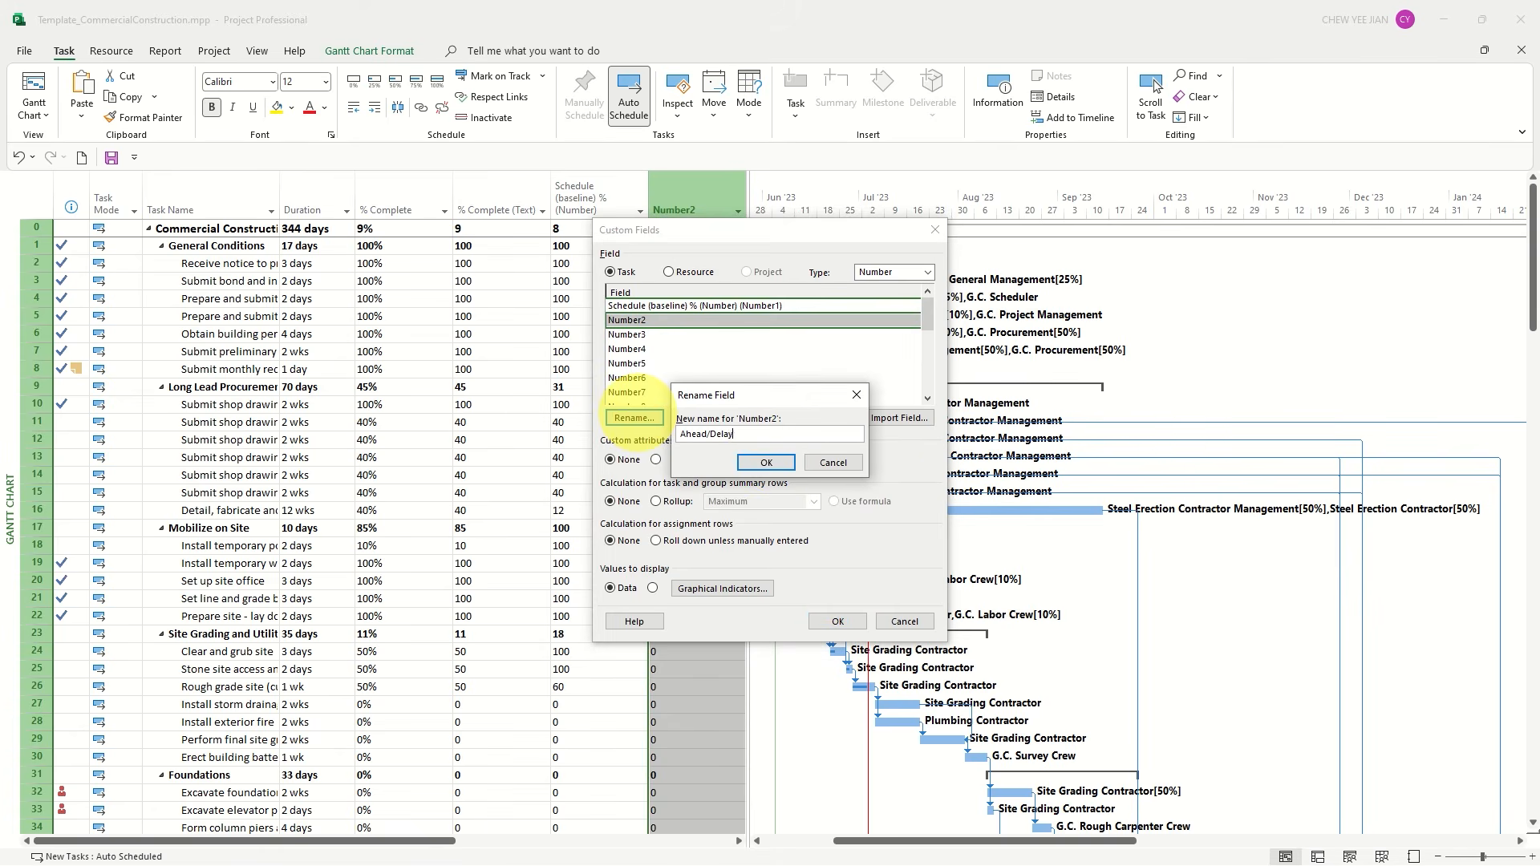
click(766, 462)
Give the Ahead/Delay field the formula [Number1] - [% Complete], use it for task and group summary rows, and apply the settings
click(790, 459)
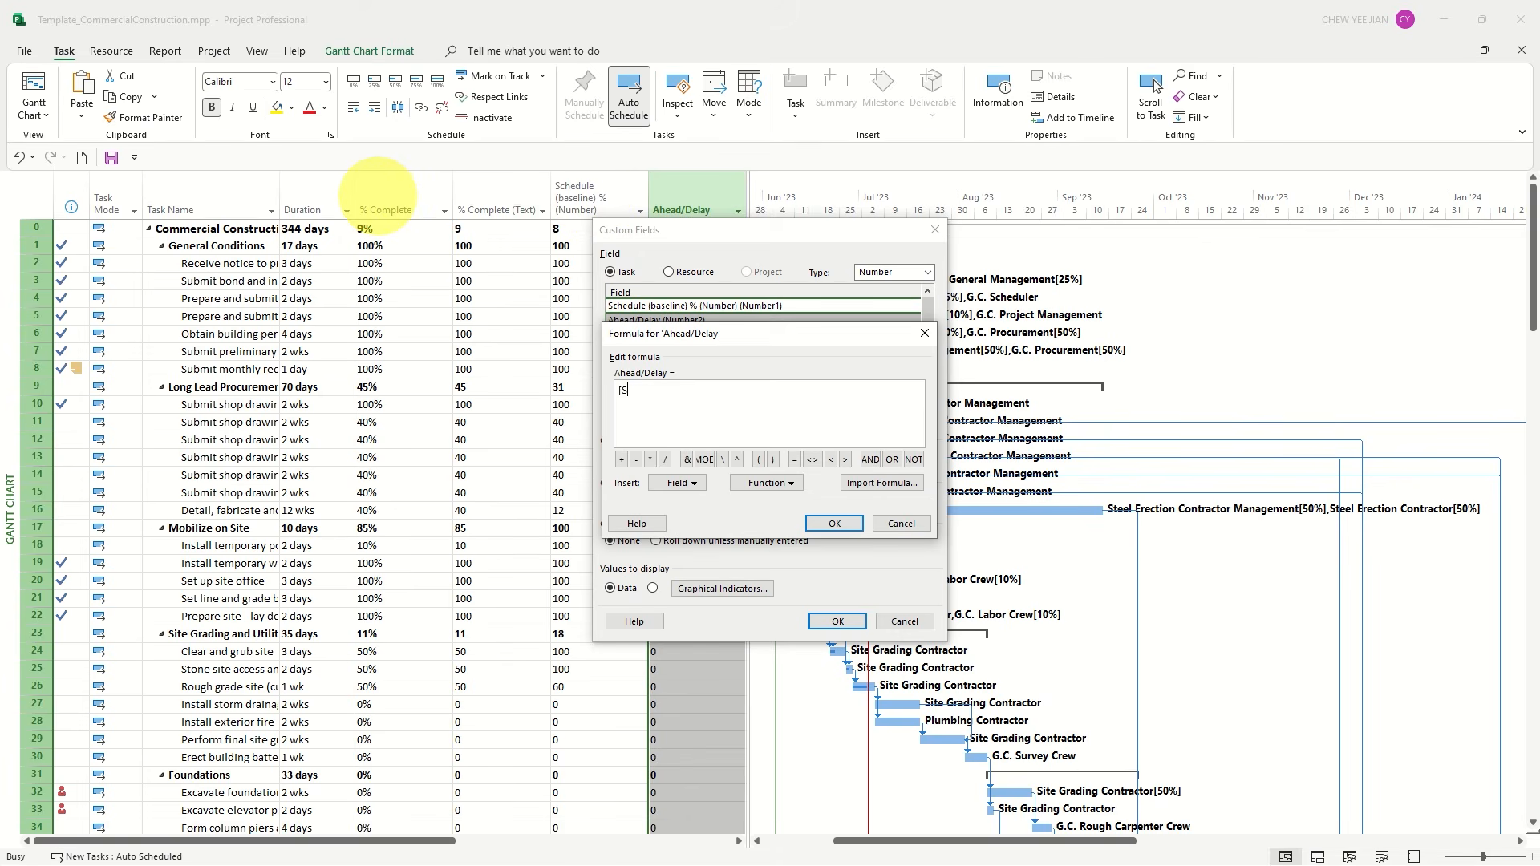
text([Number1] - [% Complete])
key(Return)
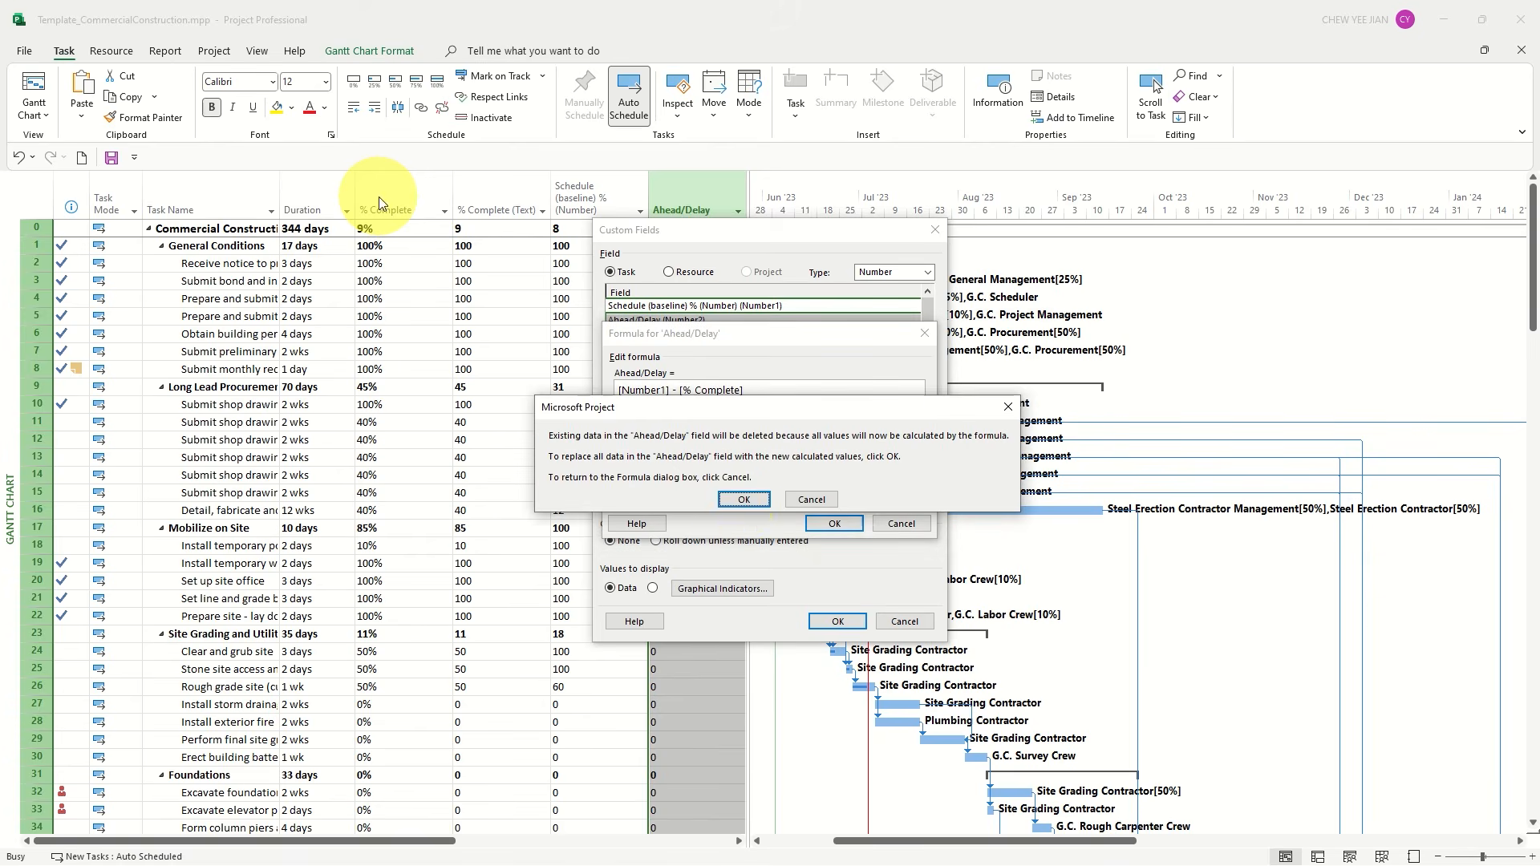
click(743, 495)
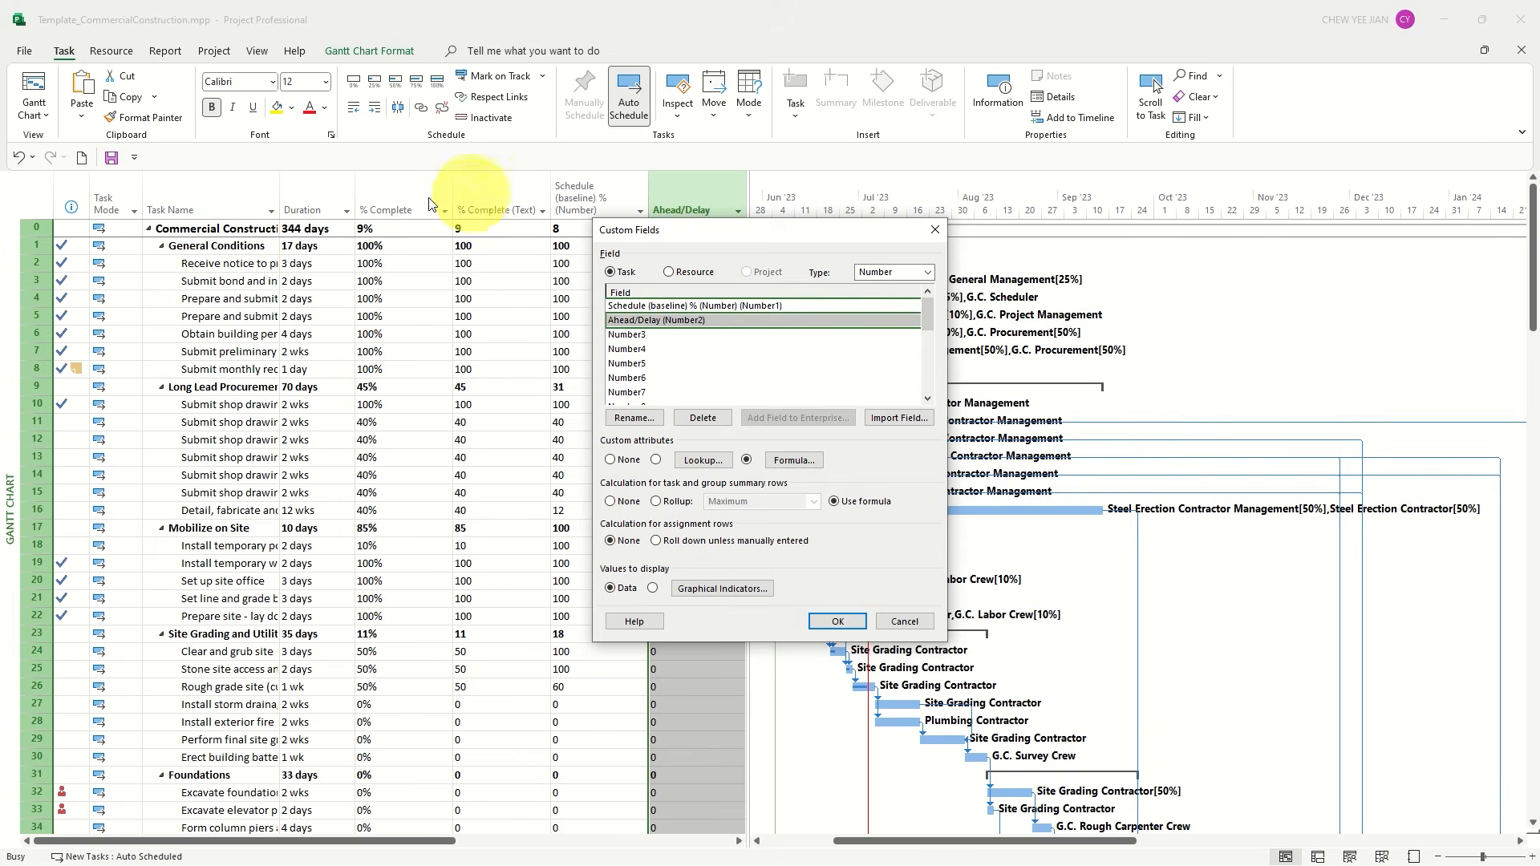
click(837, 622)
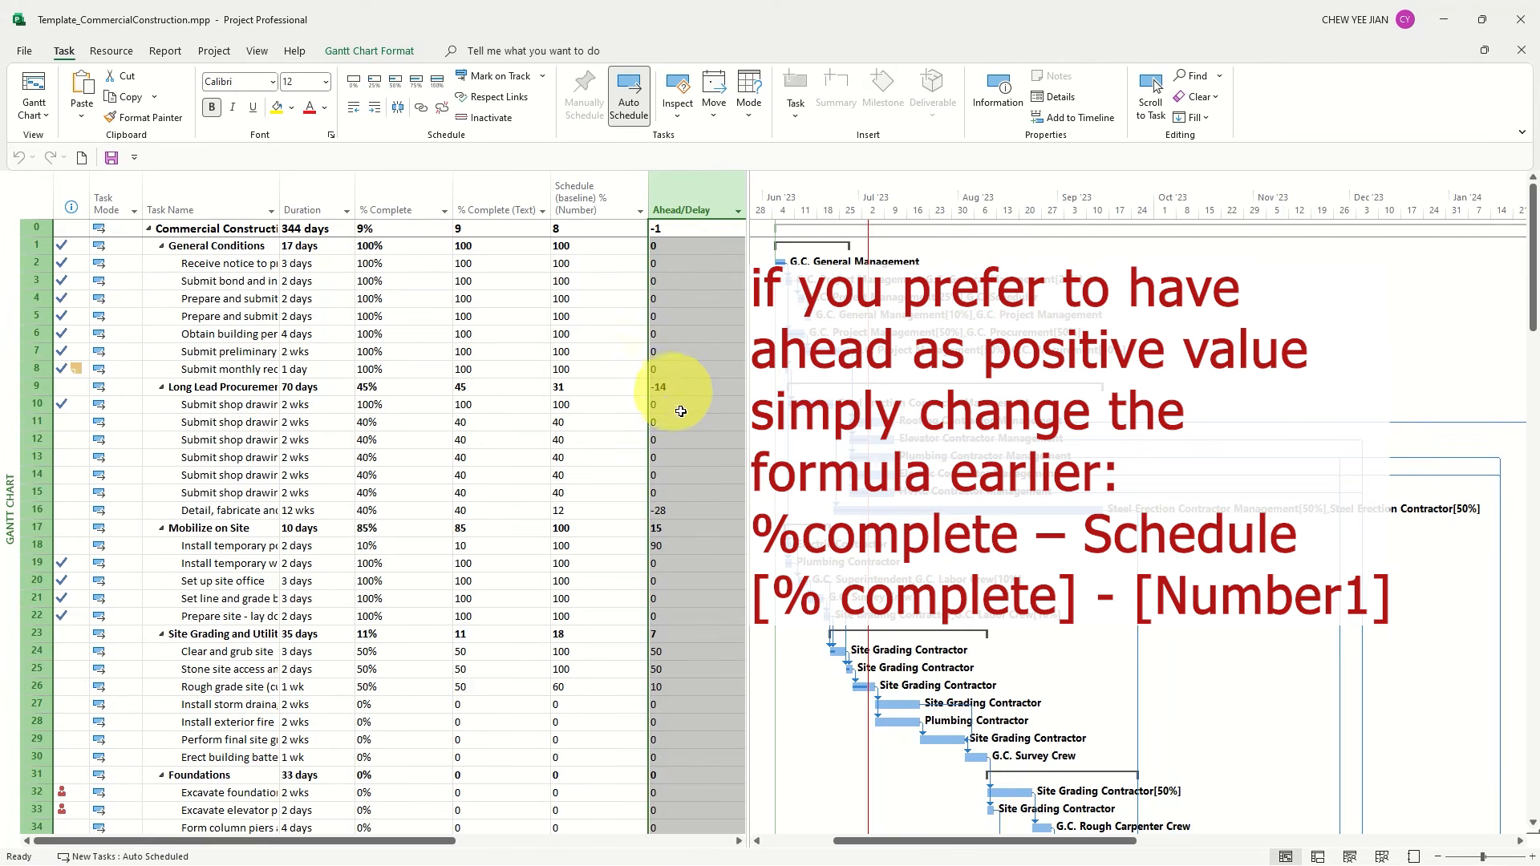
Create a new chart report with the name Report
click(657, 527)
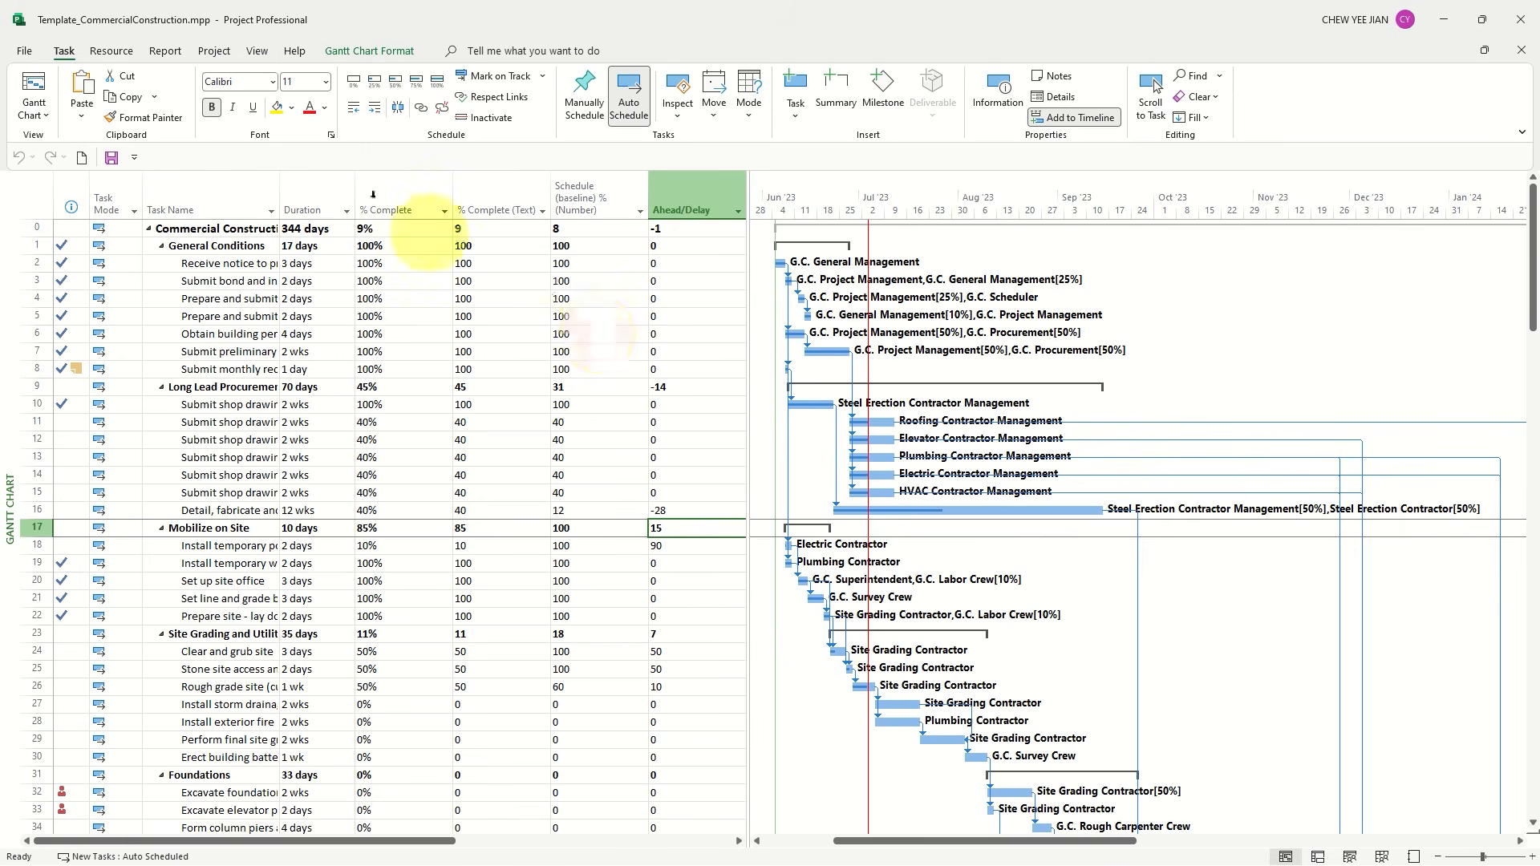
click(175, 50)
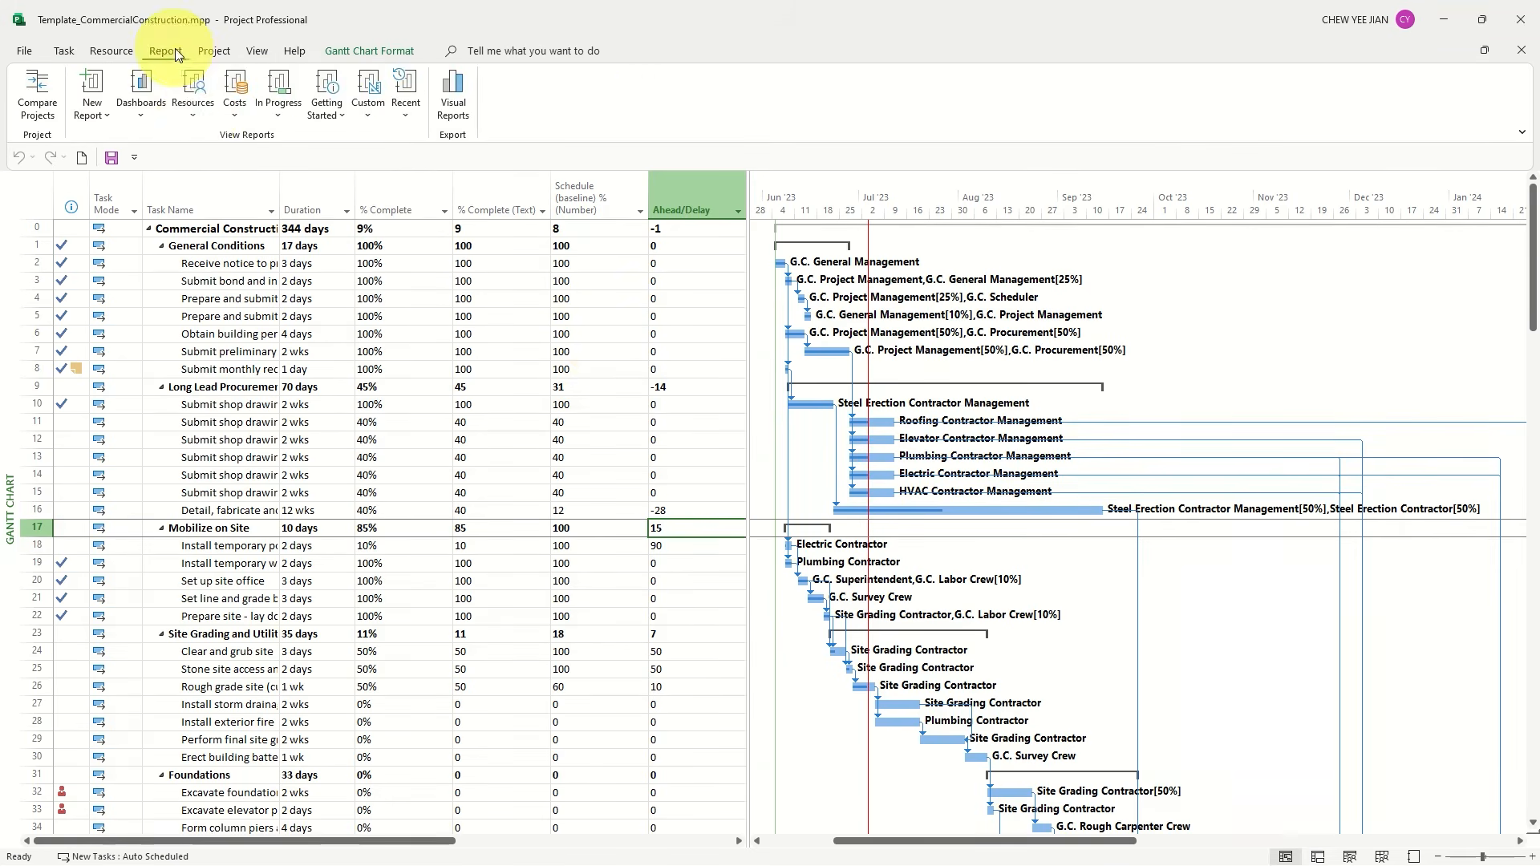
click(197, 117)
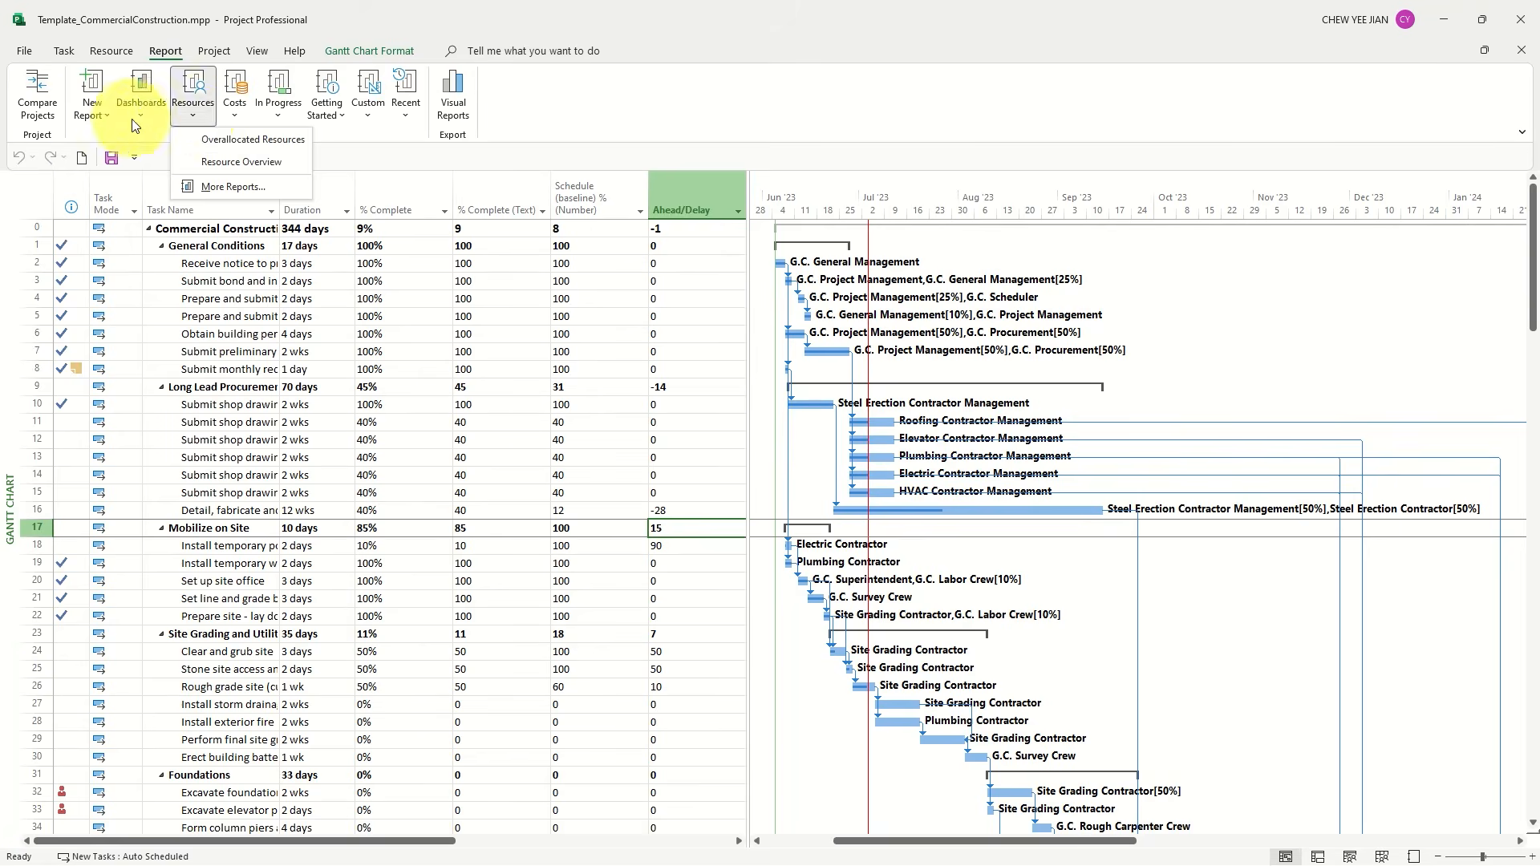
click(102, 117)
click(234, 185)
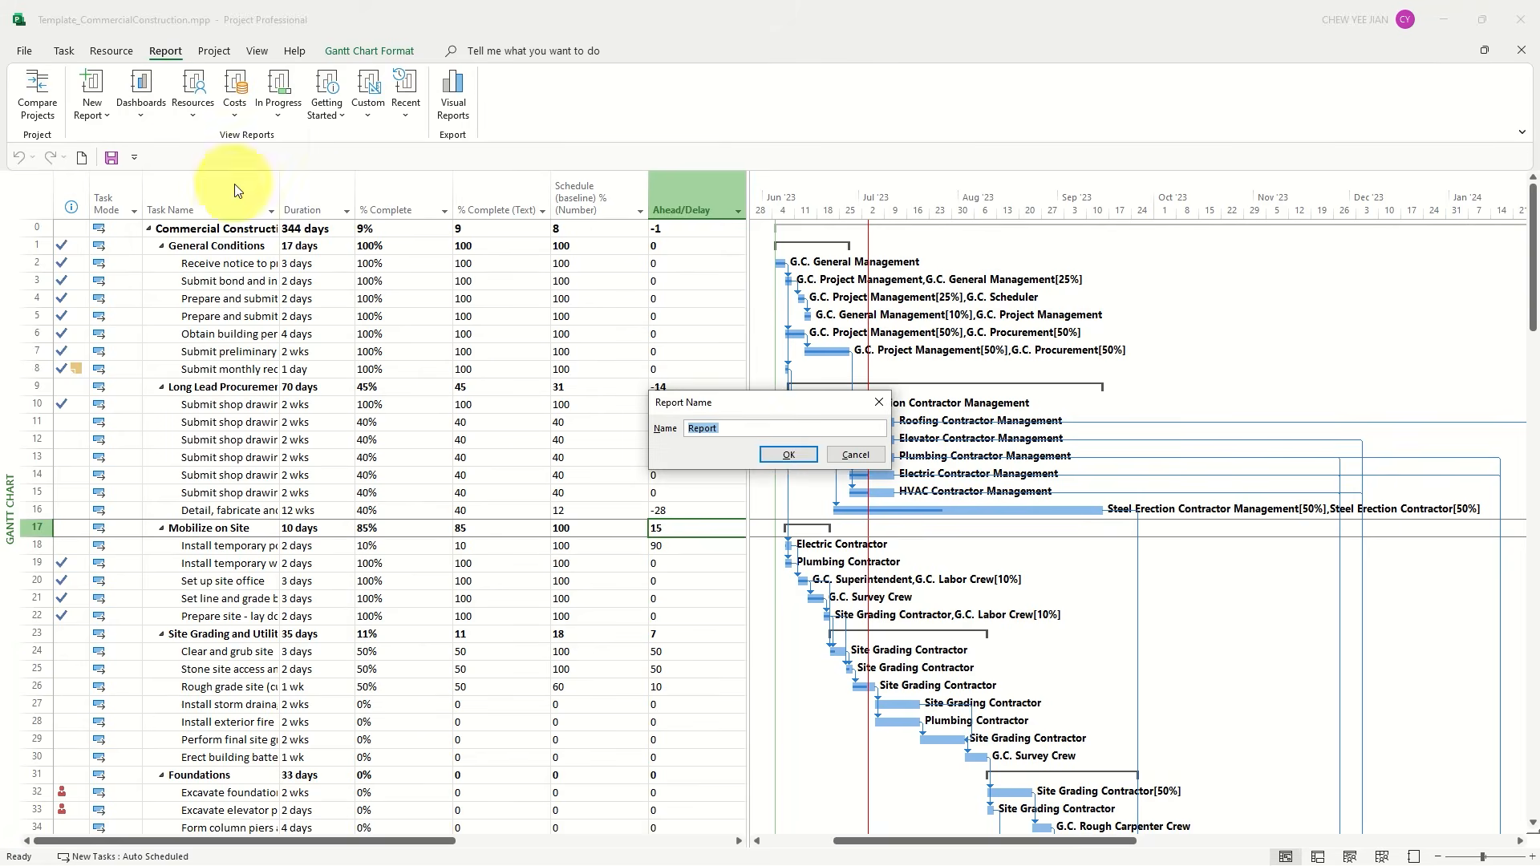
click(779, 448)
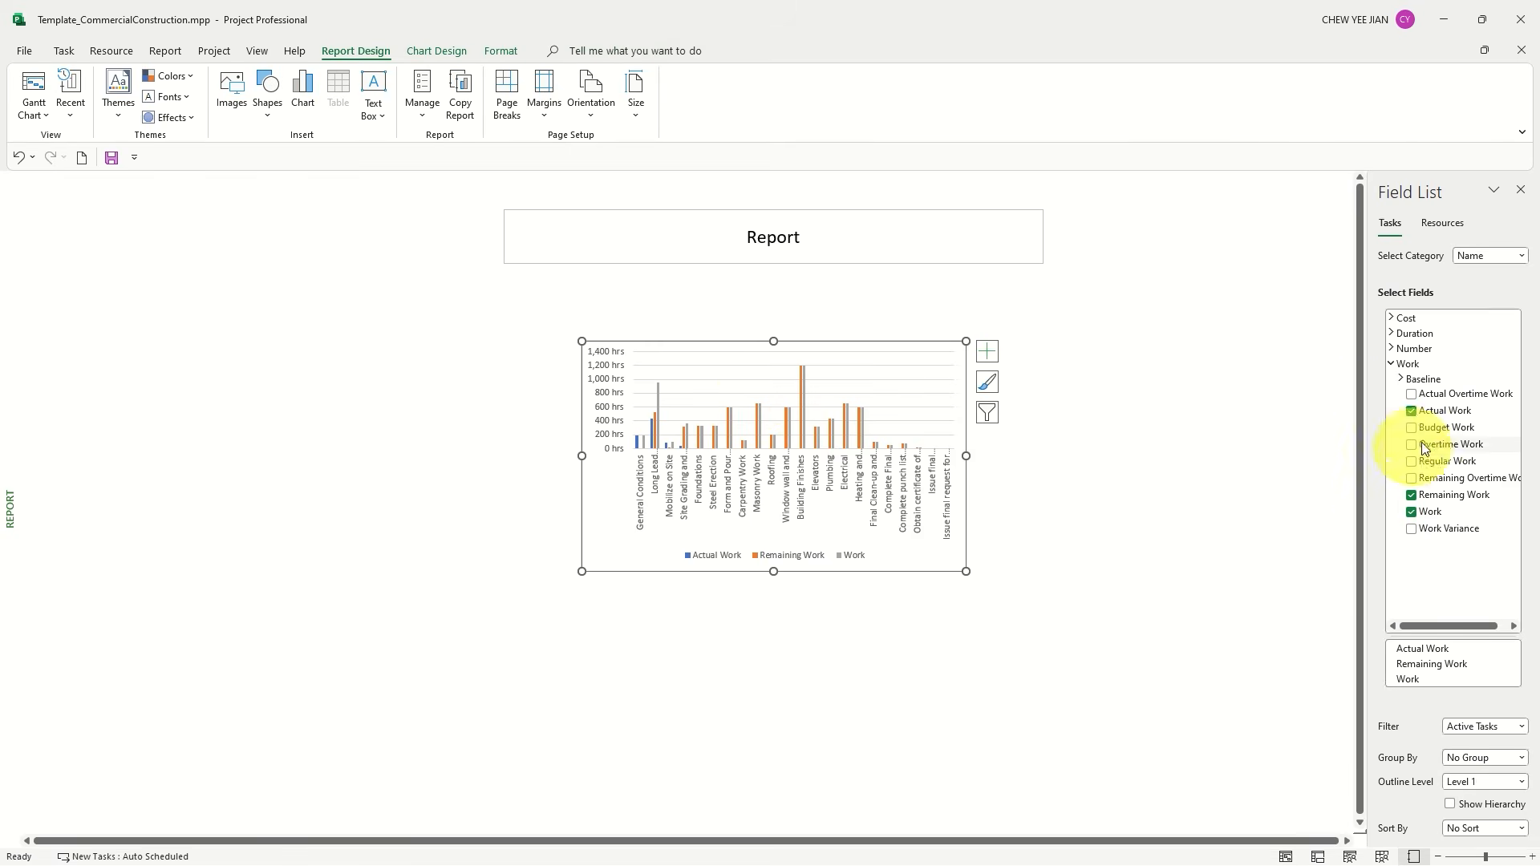
Remove the Actual Work, Remaining Work and Work fields from the report chart
click(1411, 411)
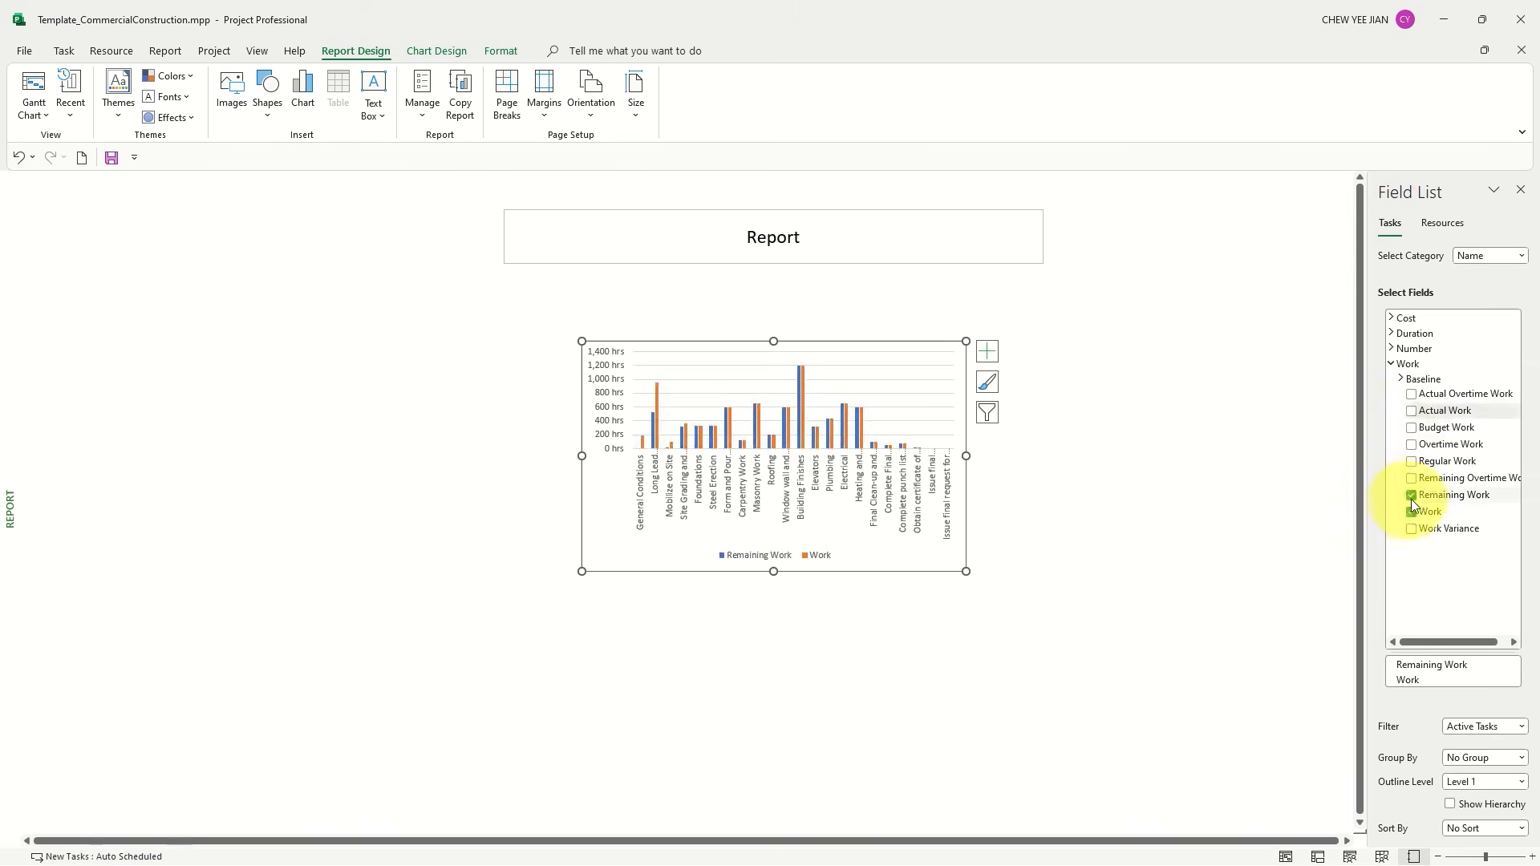
click(1411, 495)
click(1405, 510)
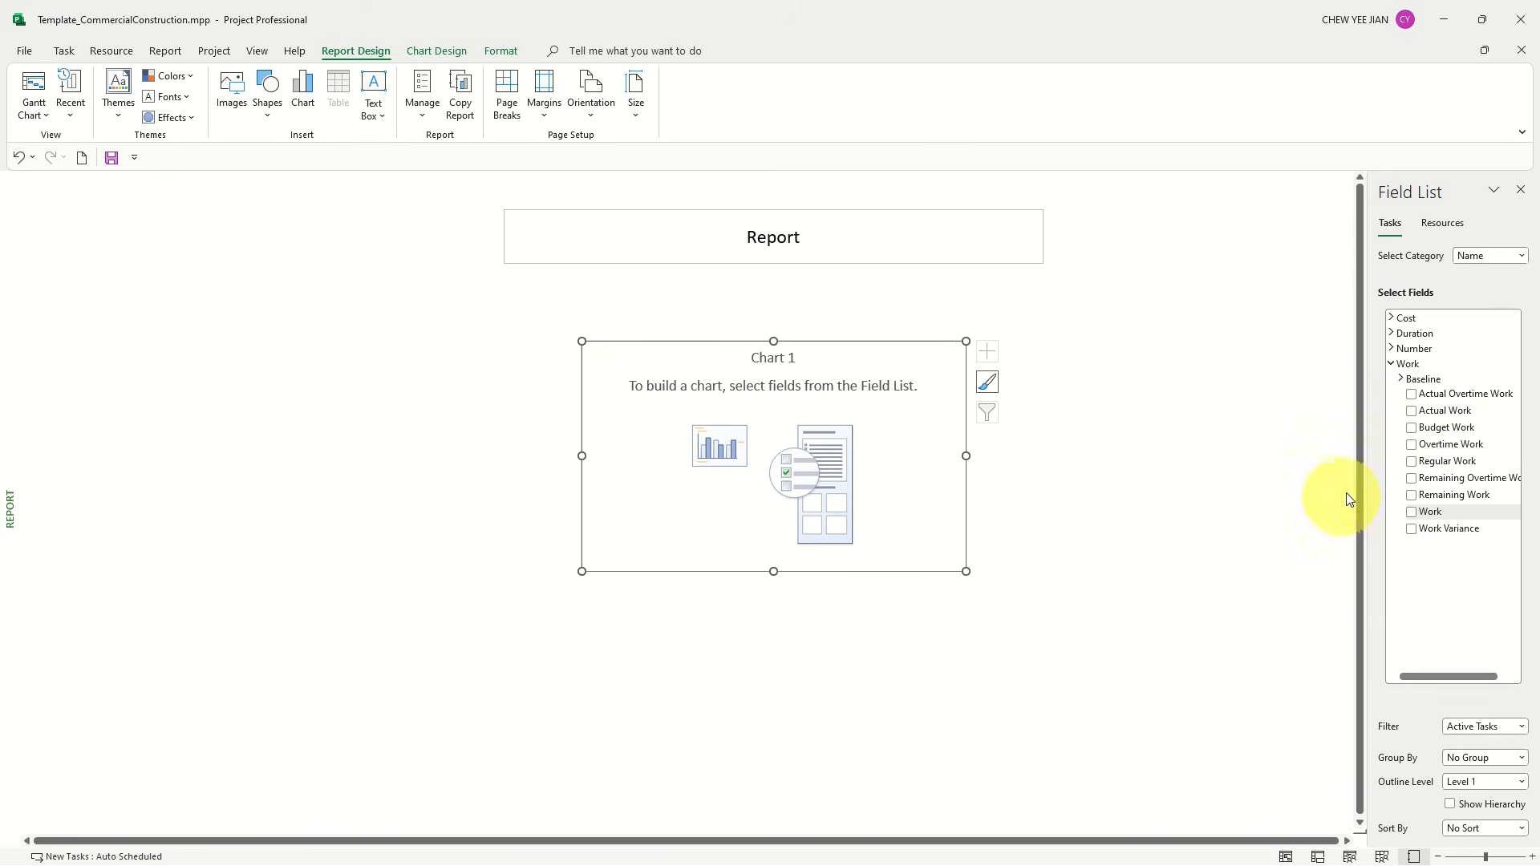
click(1400, 378)
click(1399, 378)
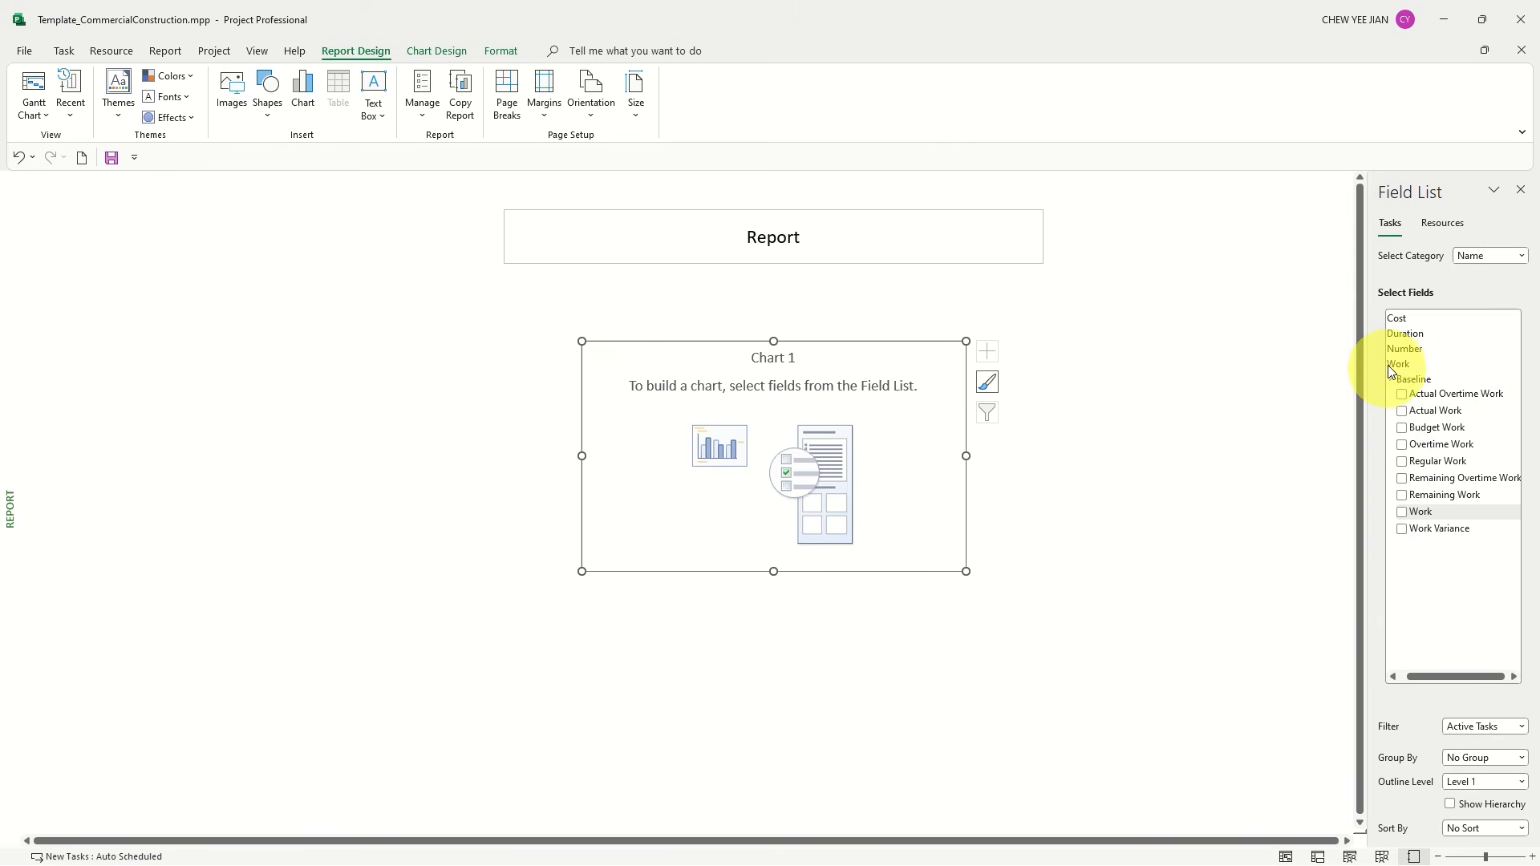
click(1393, 676)
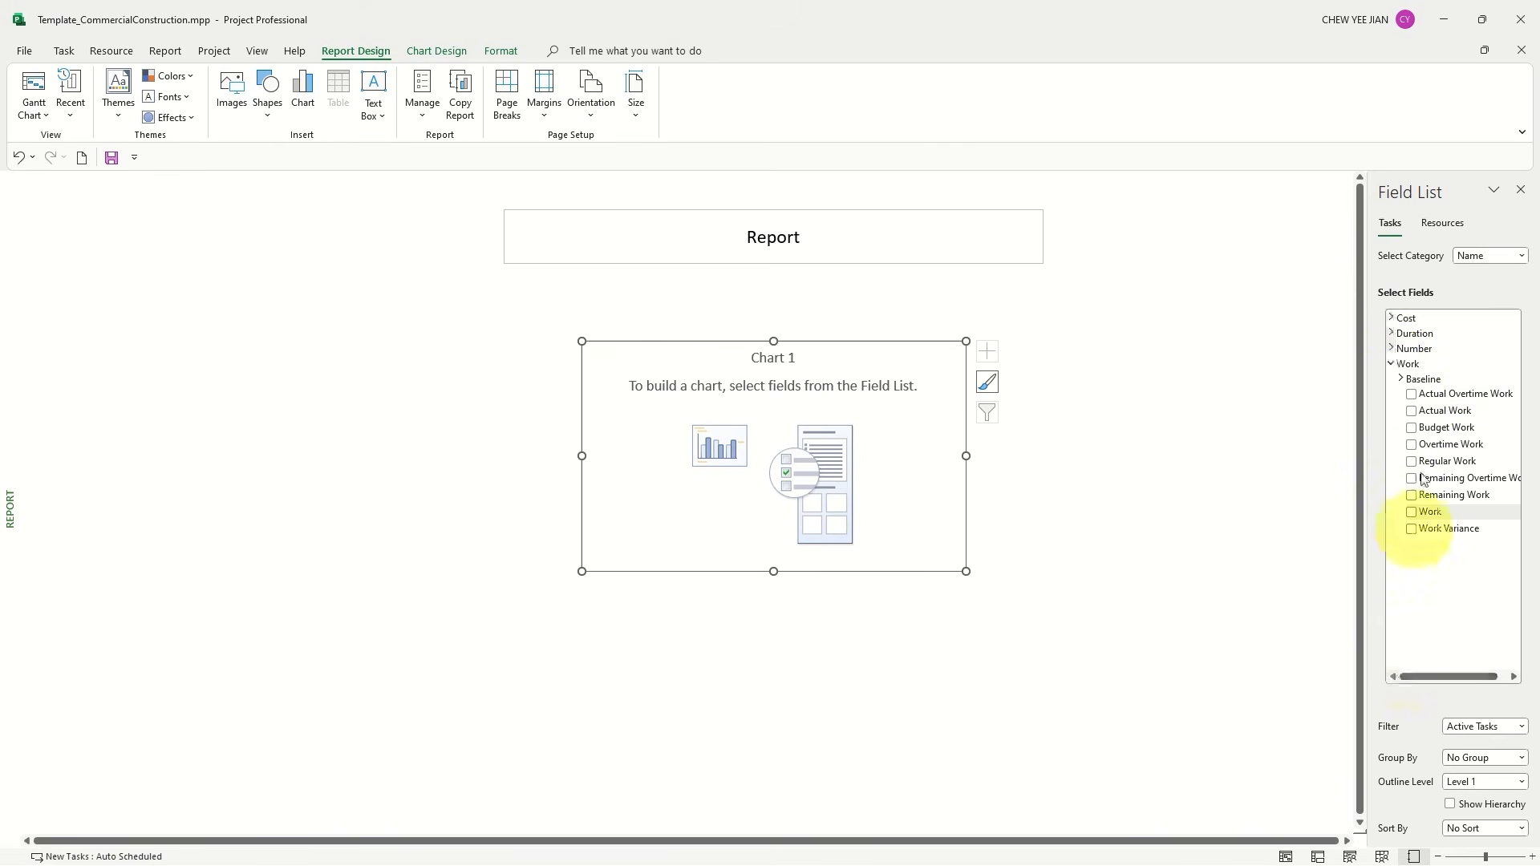
Add the number field % Complete and the custom fields Schedule (baseline) % (Number) and Ahead/Delay to the chart
click(1390, 348)
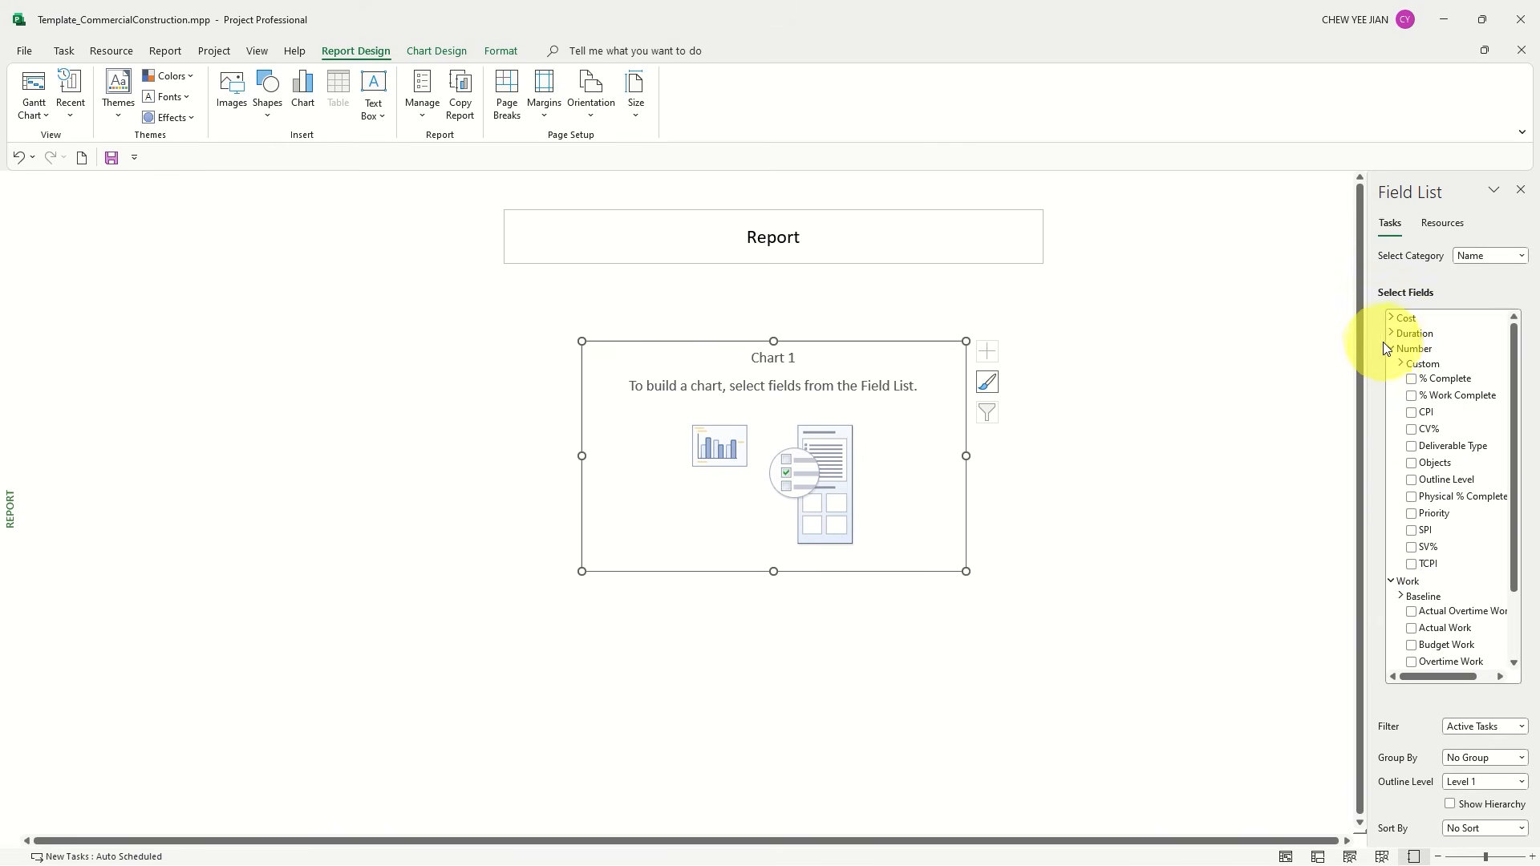
click(1411, 377)
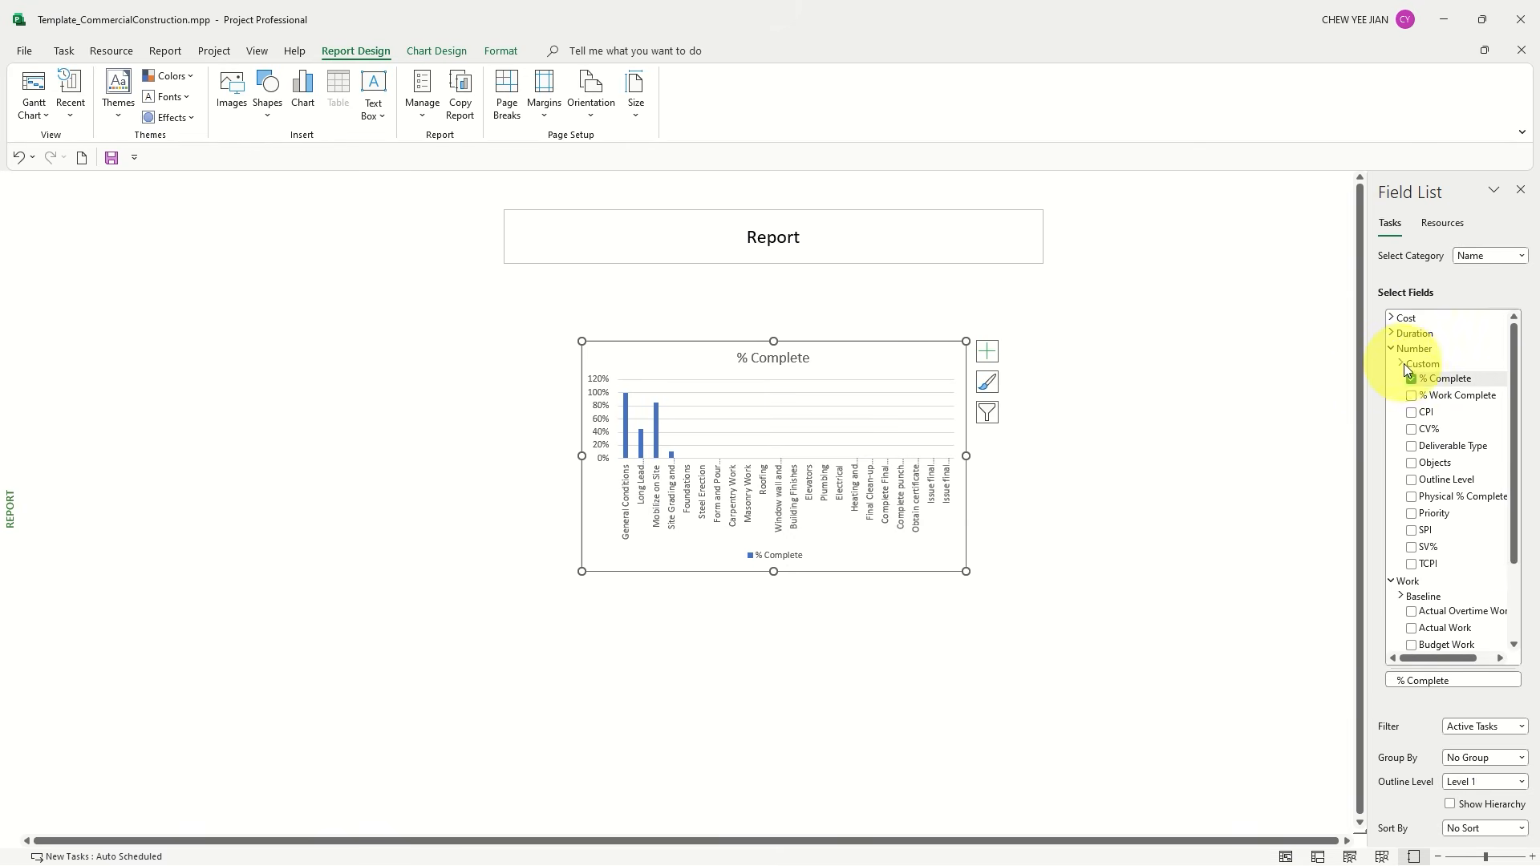
click(1404, 364)
scroll(1425, 431, down, 3)
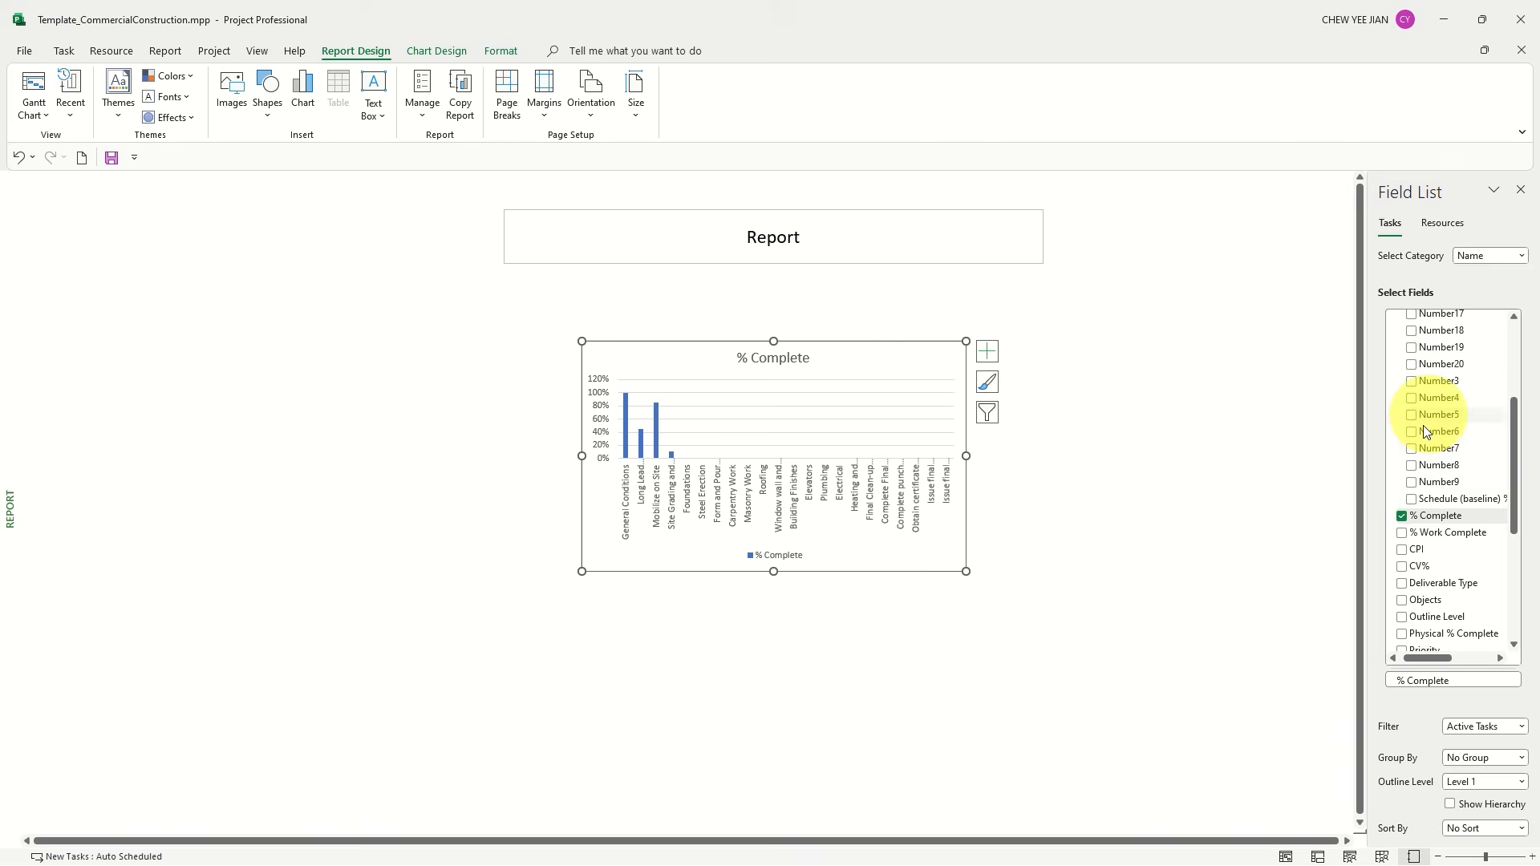
click(1414, 502)
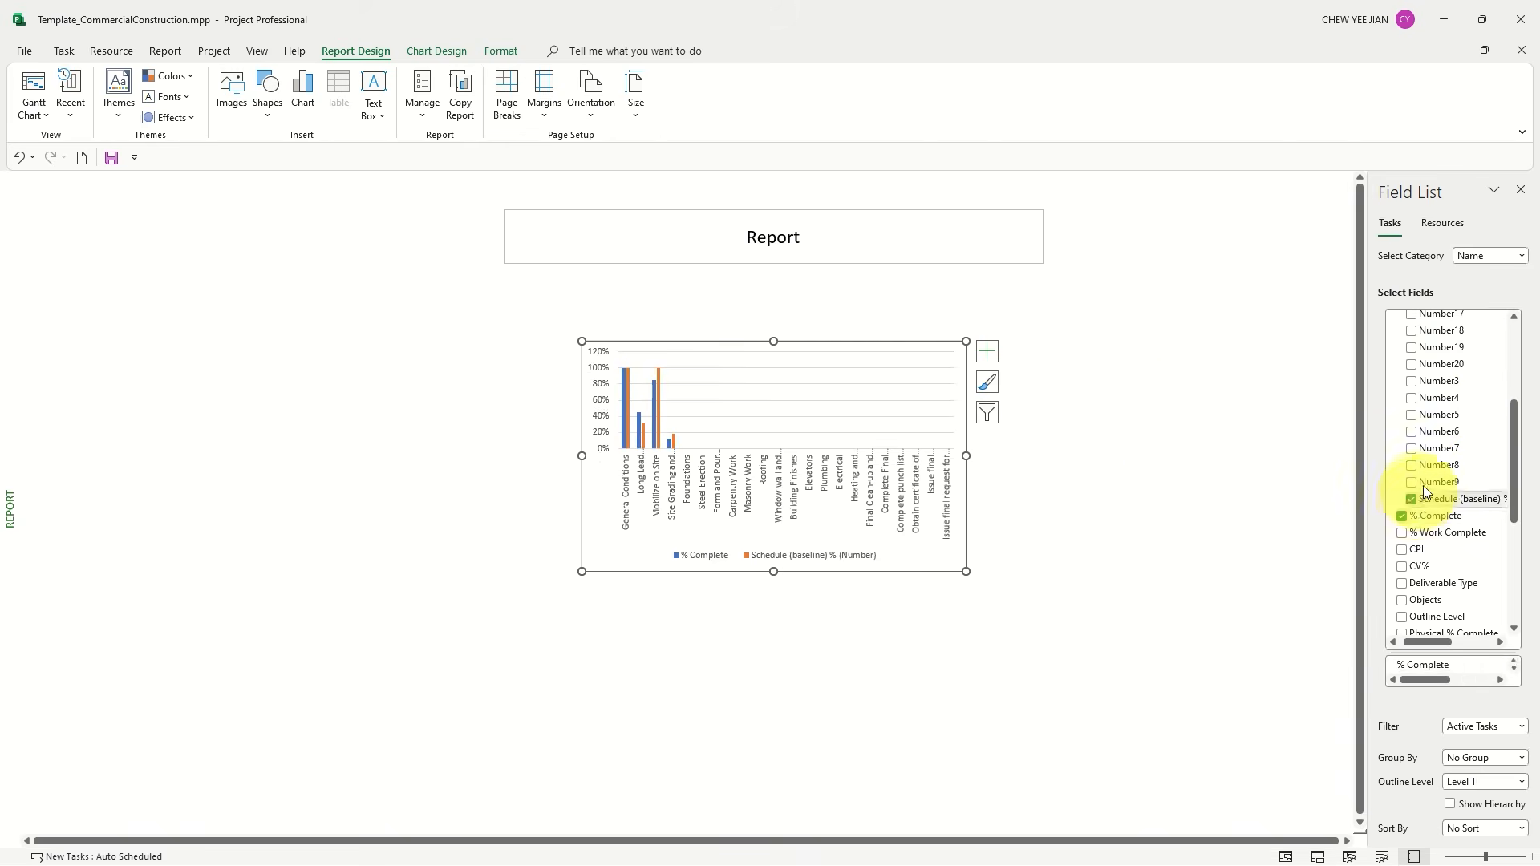
scroll(1419, 449, up, 4)
click(1411, 373)
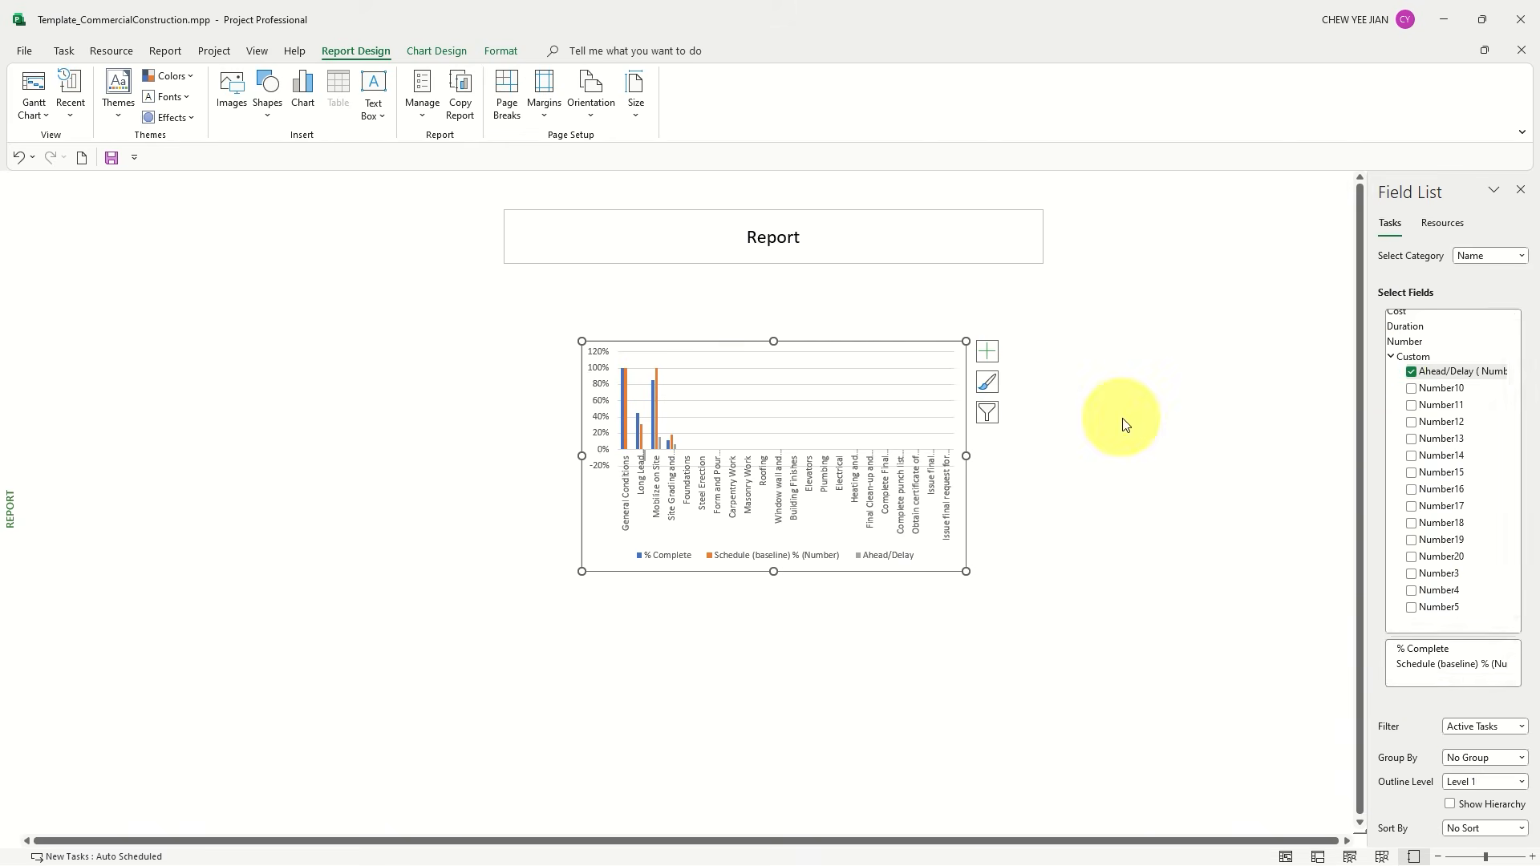
View the chart at the Project Summary outline level and return it to Level 1
click(1489, 781)
click(1482, 614)
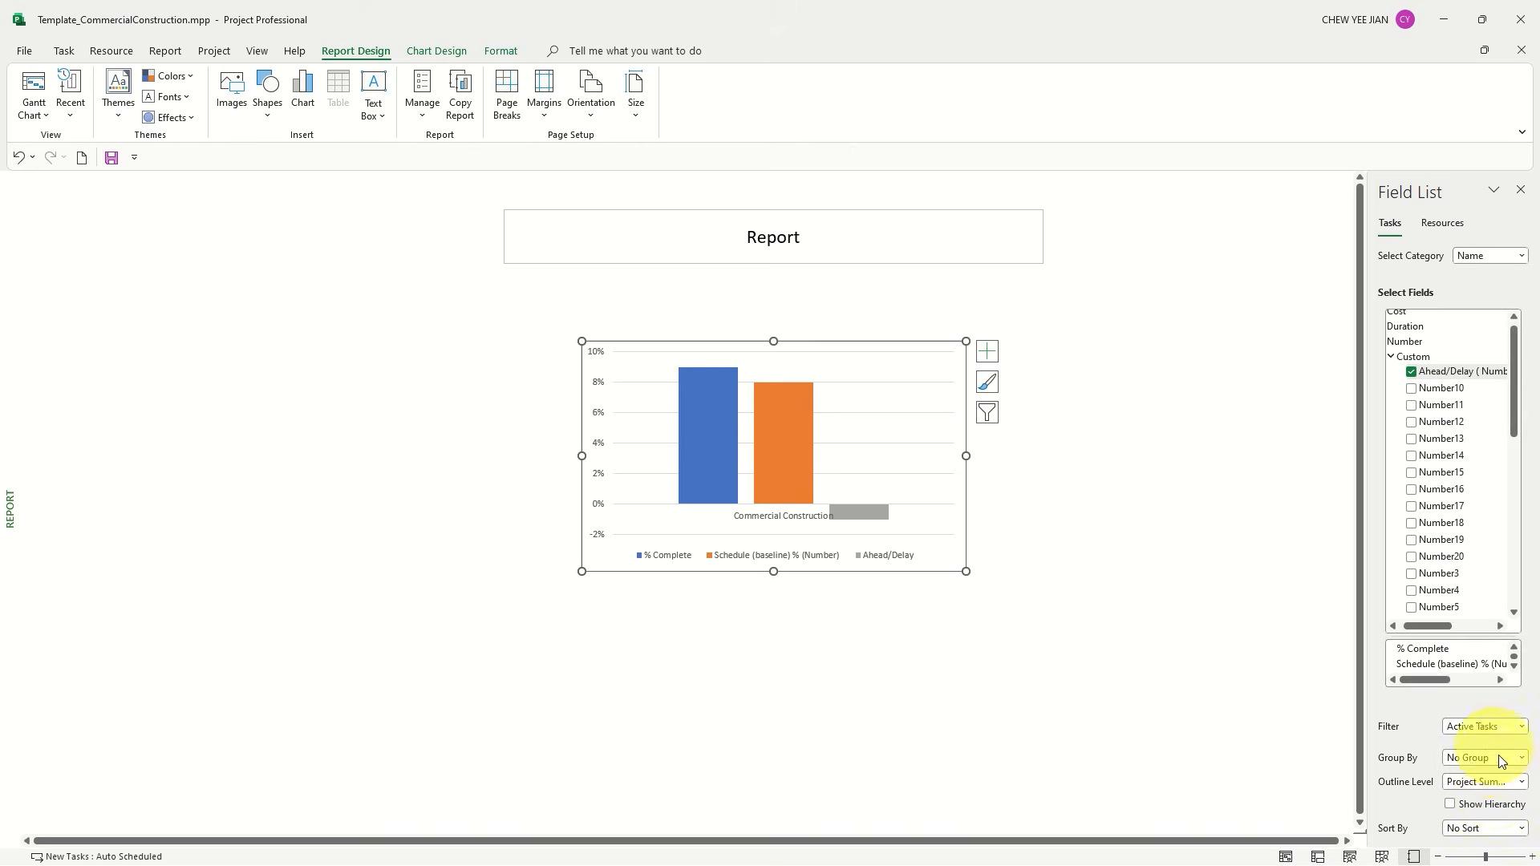
click(1476, 783)
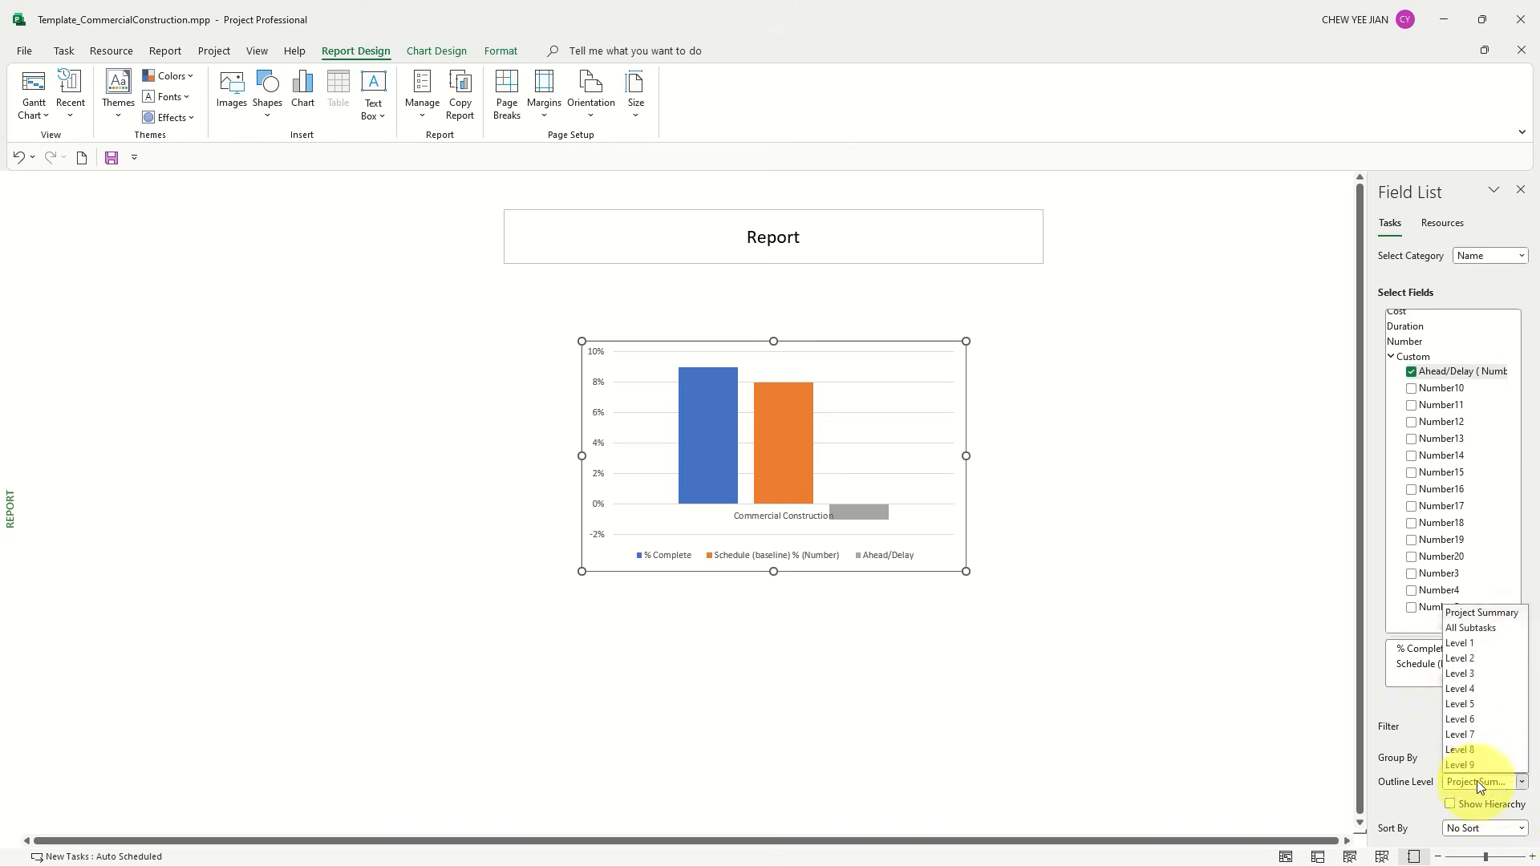
click(1461, 643)
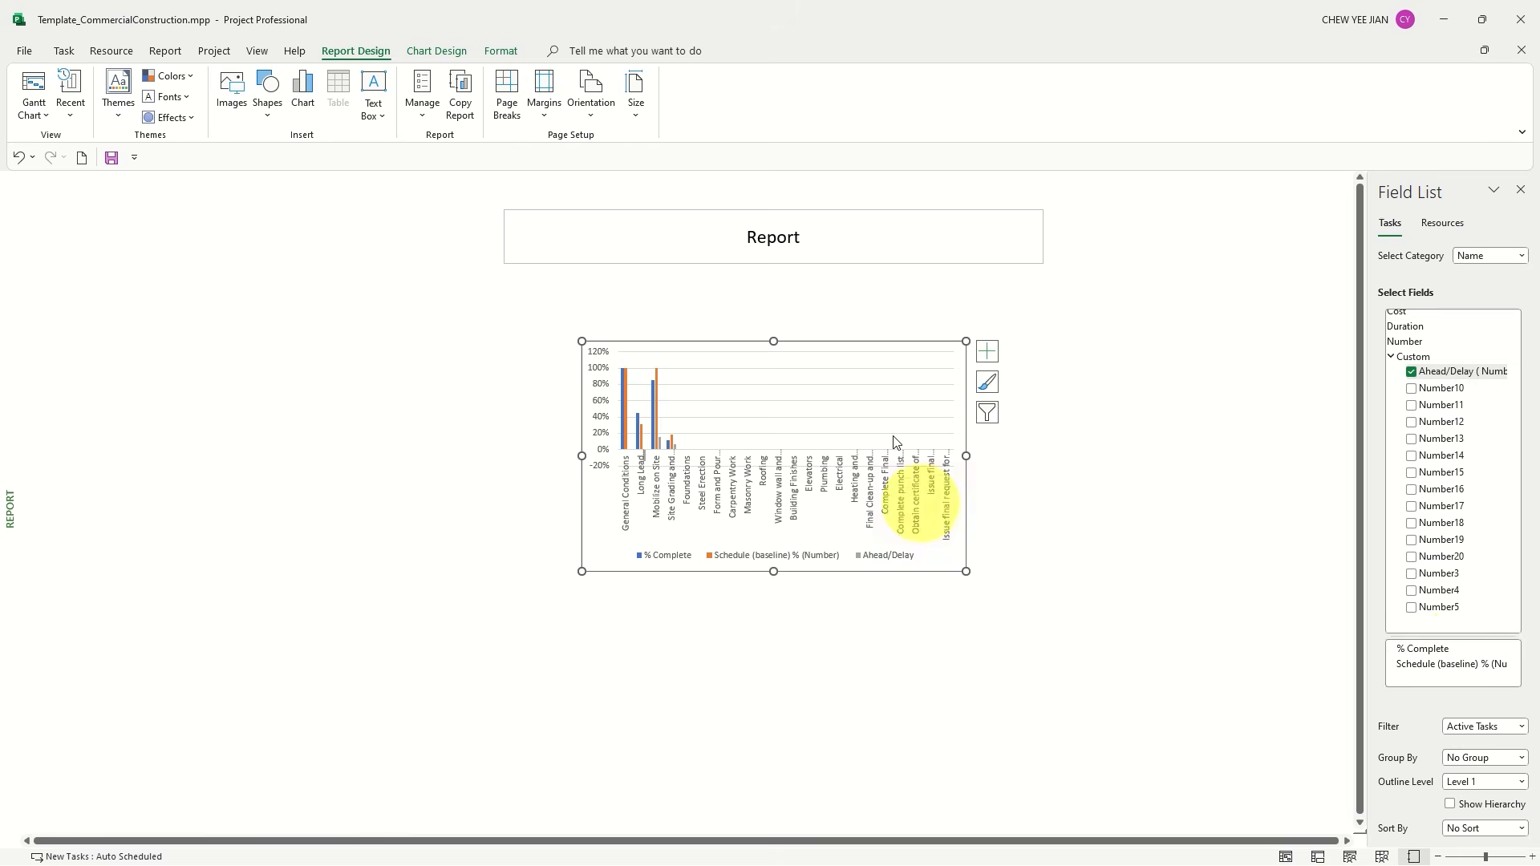
Compare the chart at the All Subtasks, Level 1 and Level 2 outline levels, ending on Level 1
click(1490, 782)
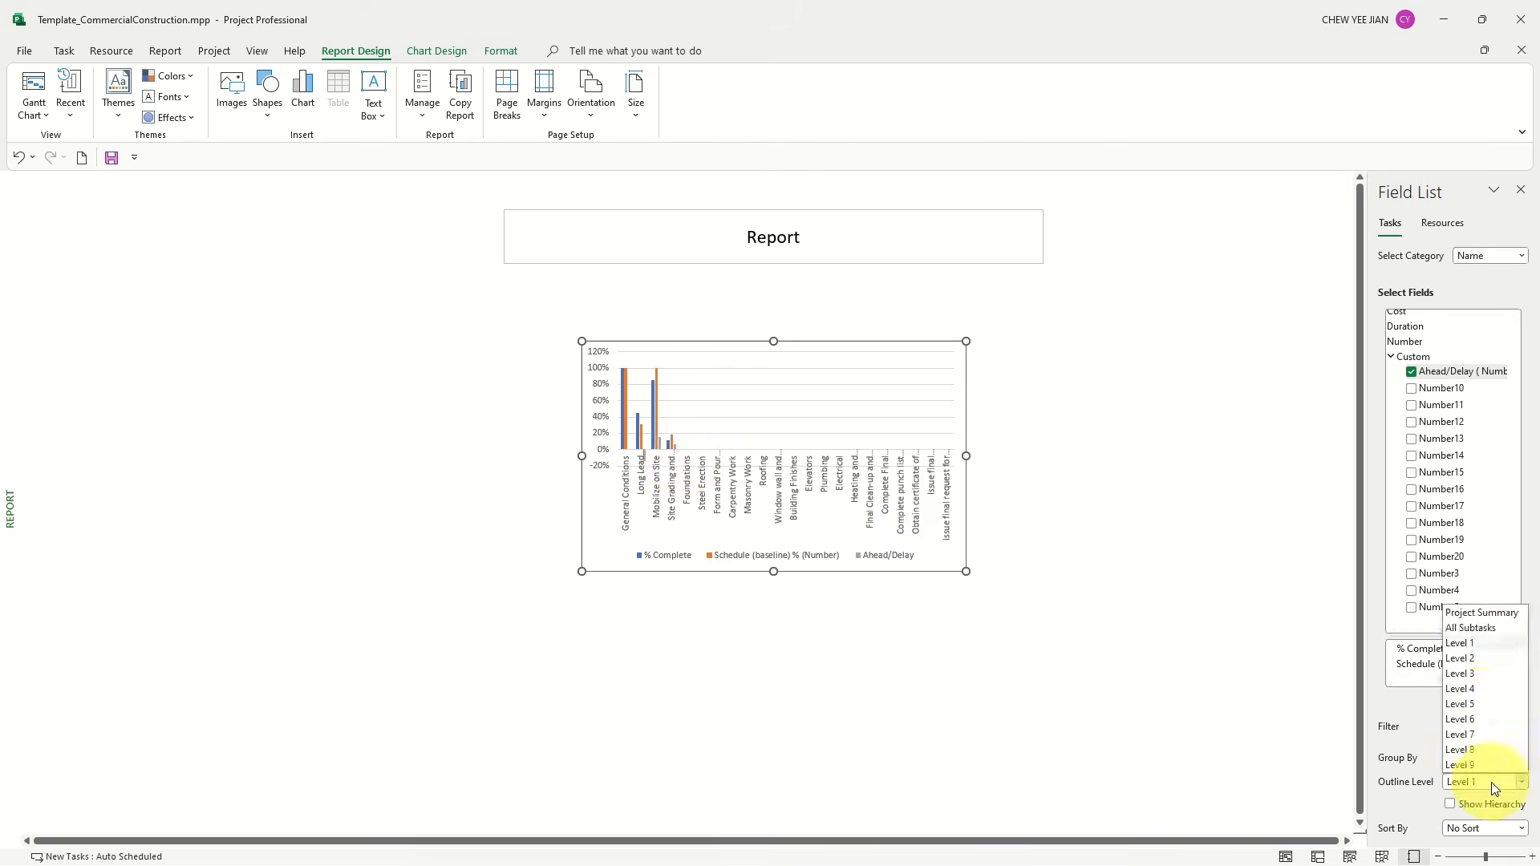
click(1472, 628)
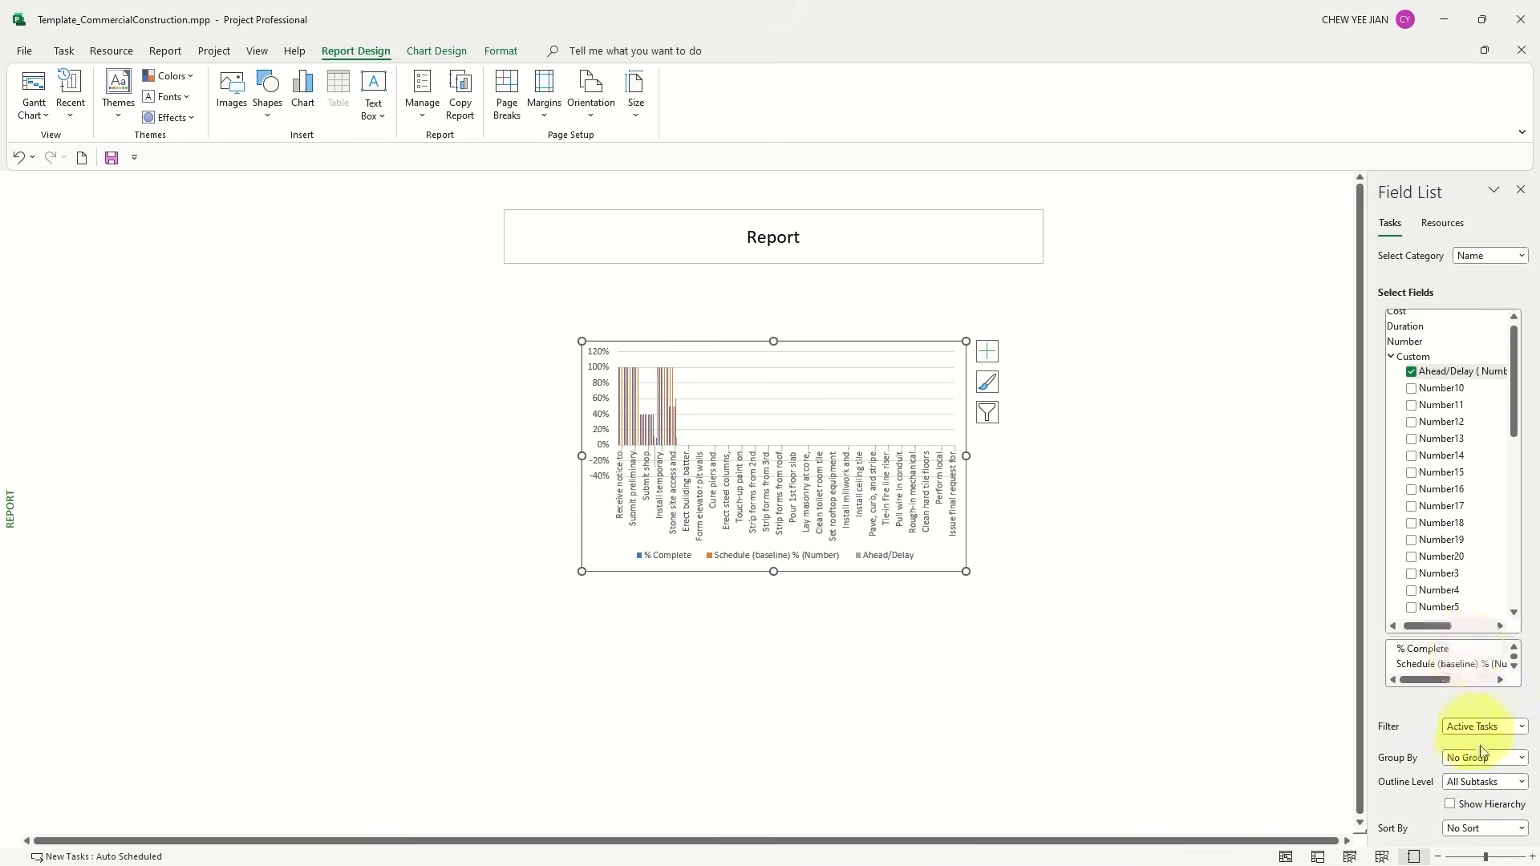
click(1476, 780)
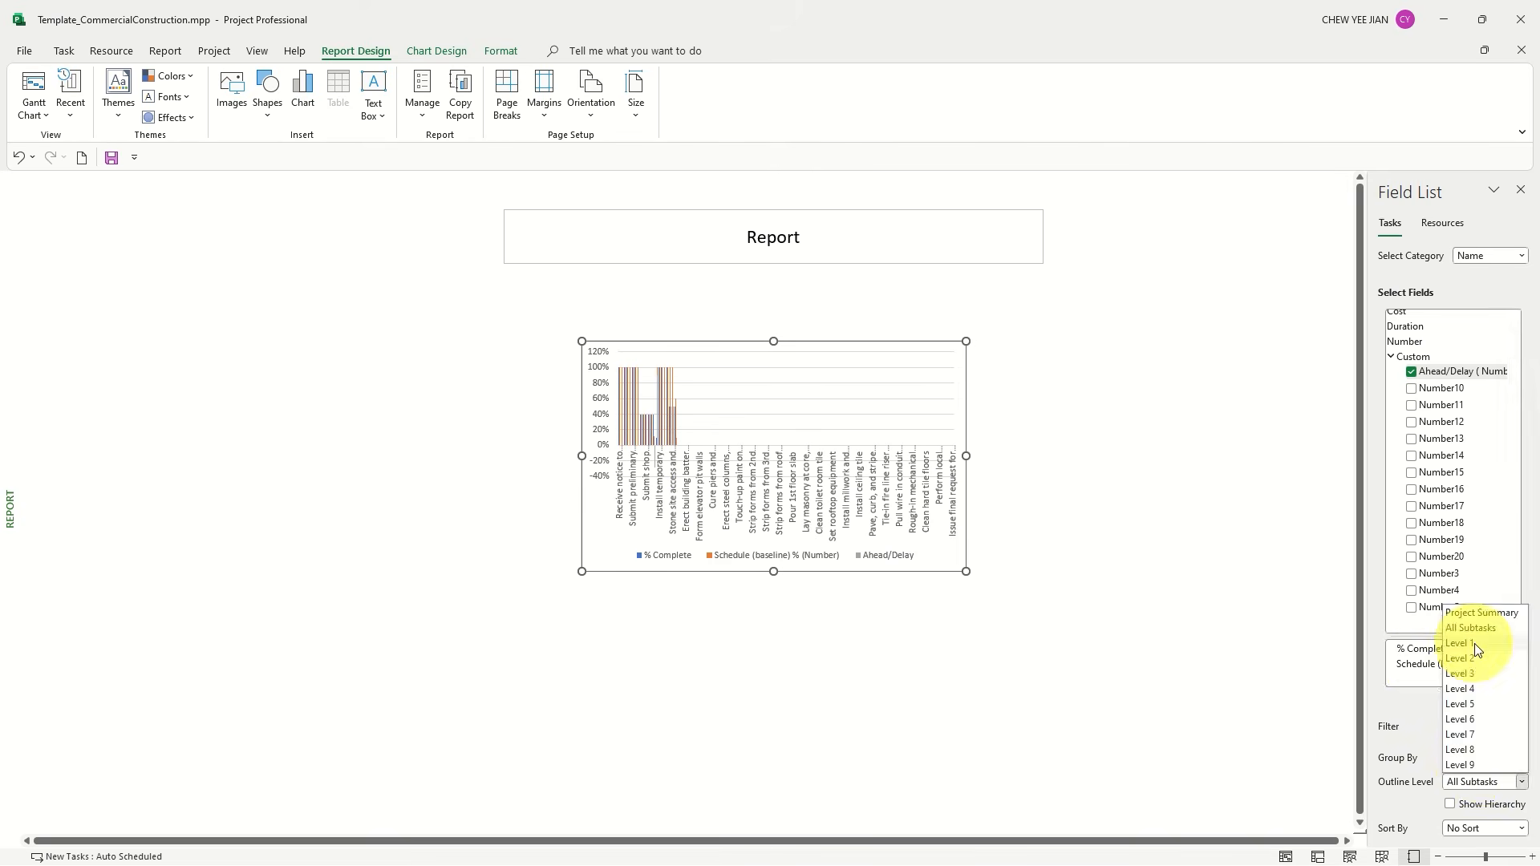
click(1476, 643)
click(1471, 781)
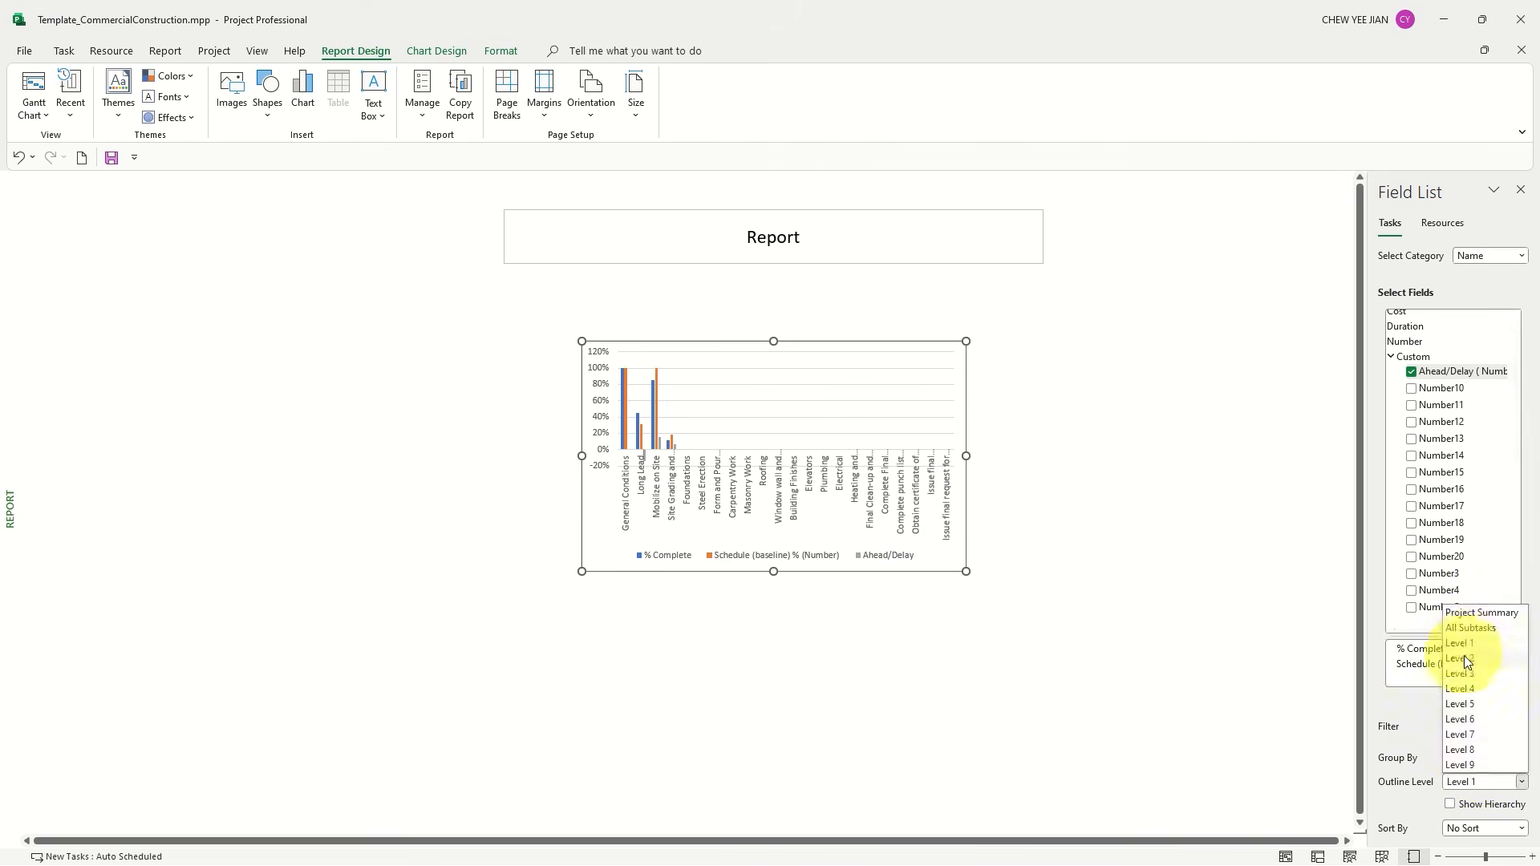
click(1464, 658)
click(1465, 778)
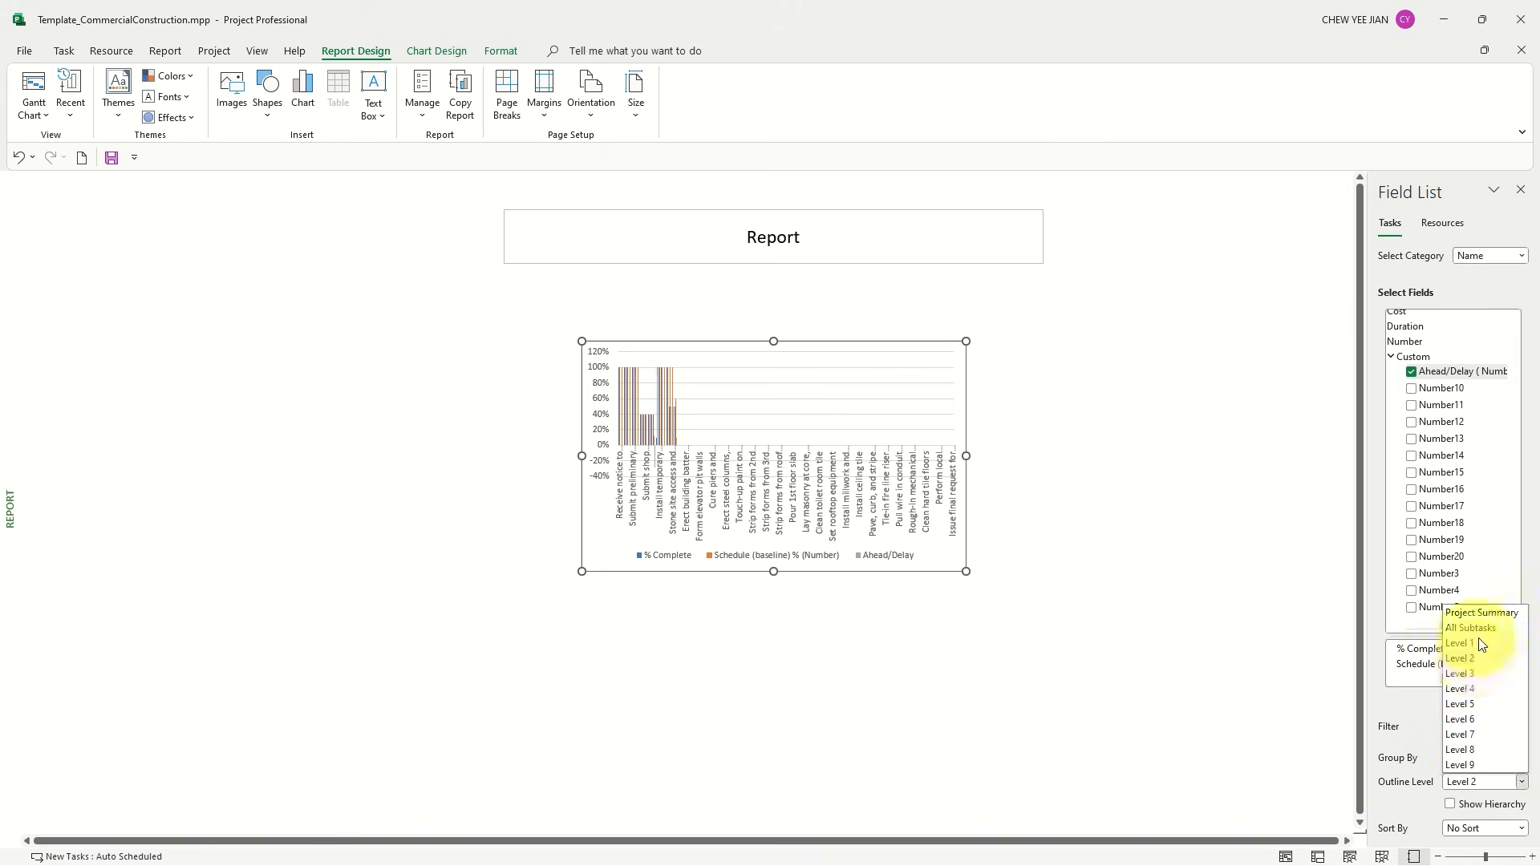
click(1468, 628)
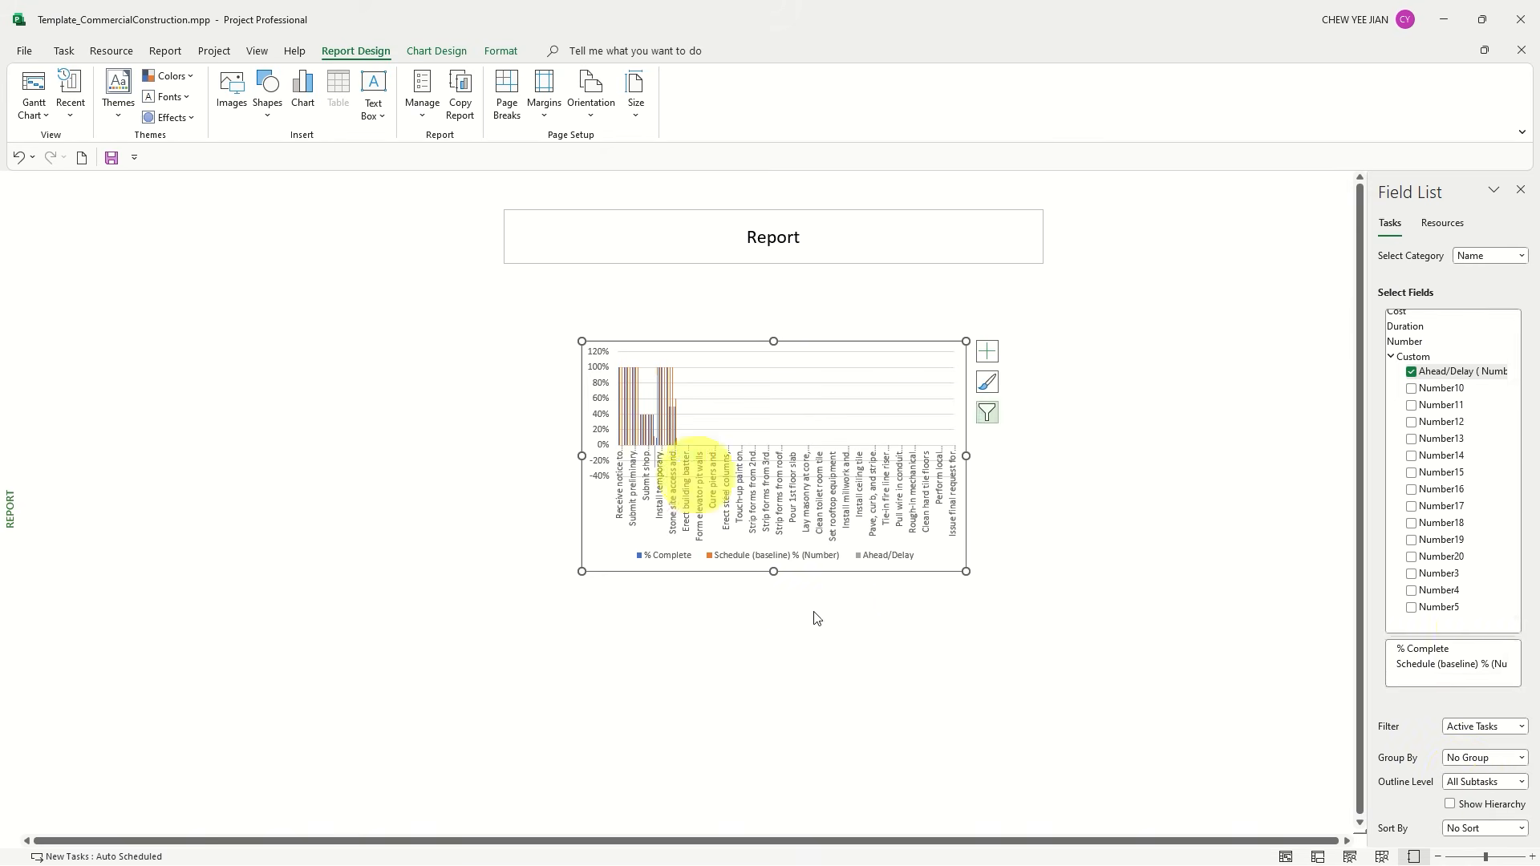
click(1501, 783)
click(1473, 643)
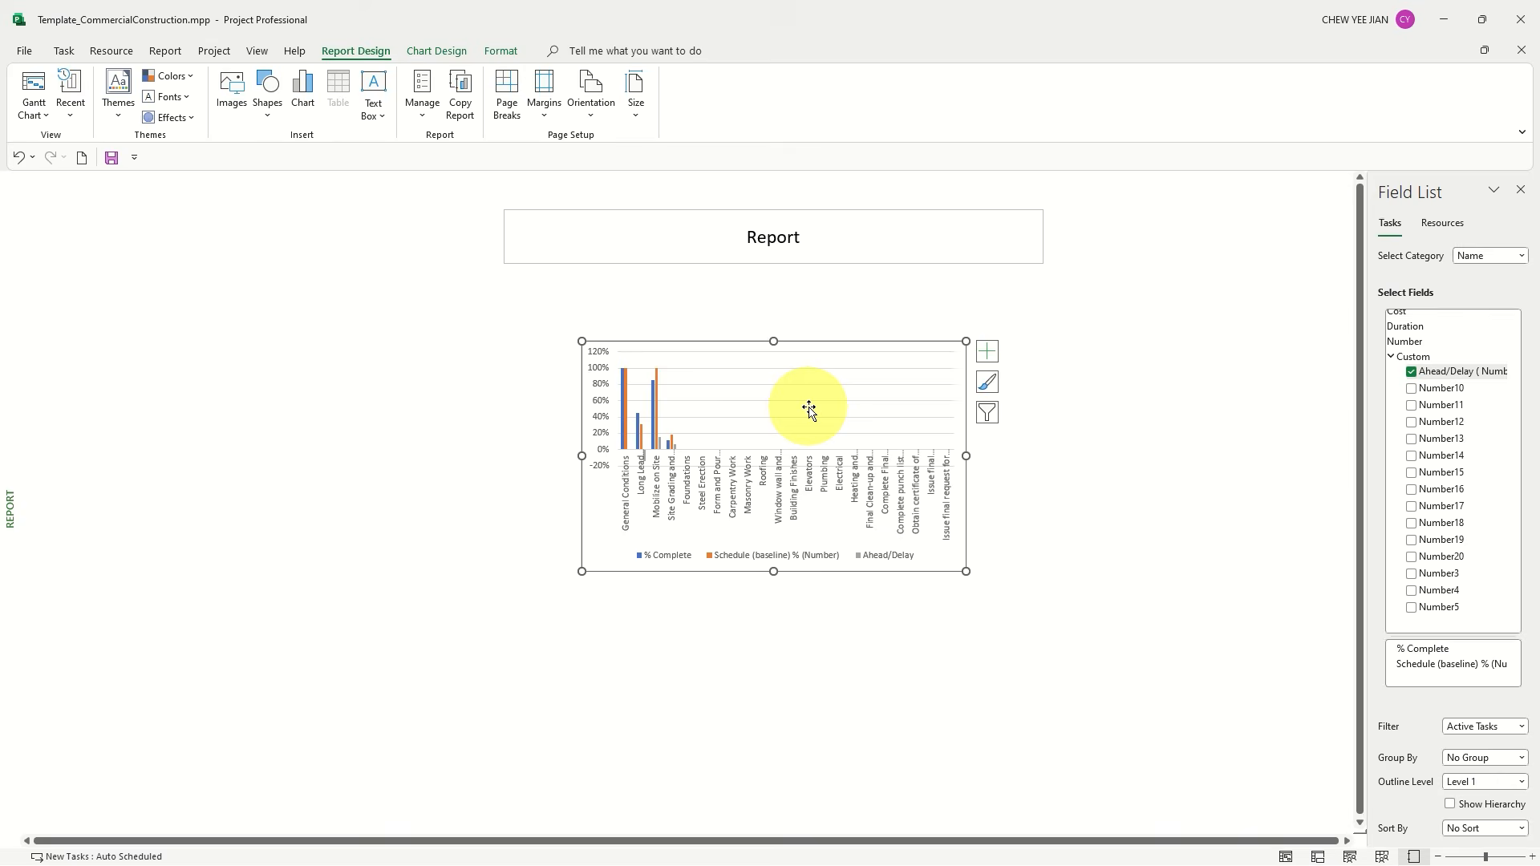
Return to the Gantt Chart view and review the Schedule (baseline) % column from the project summary row down
click(35, 86)
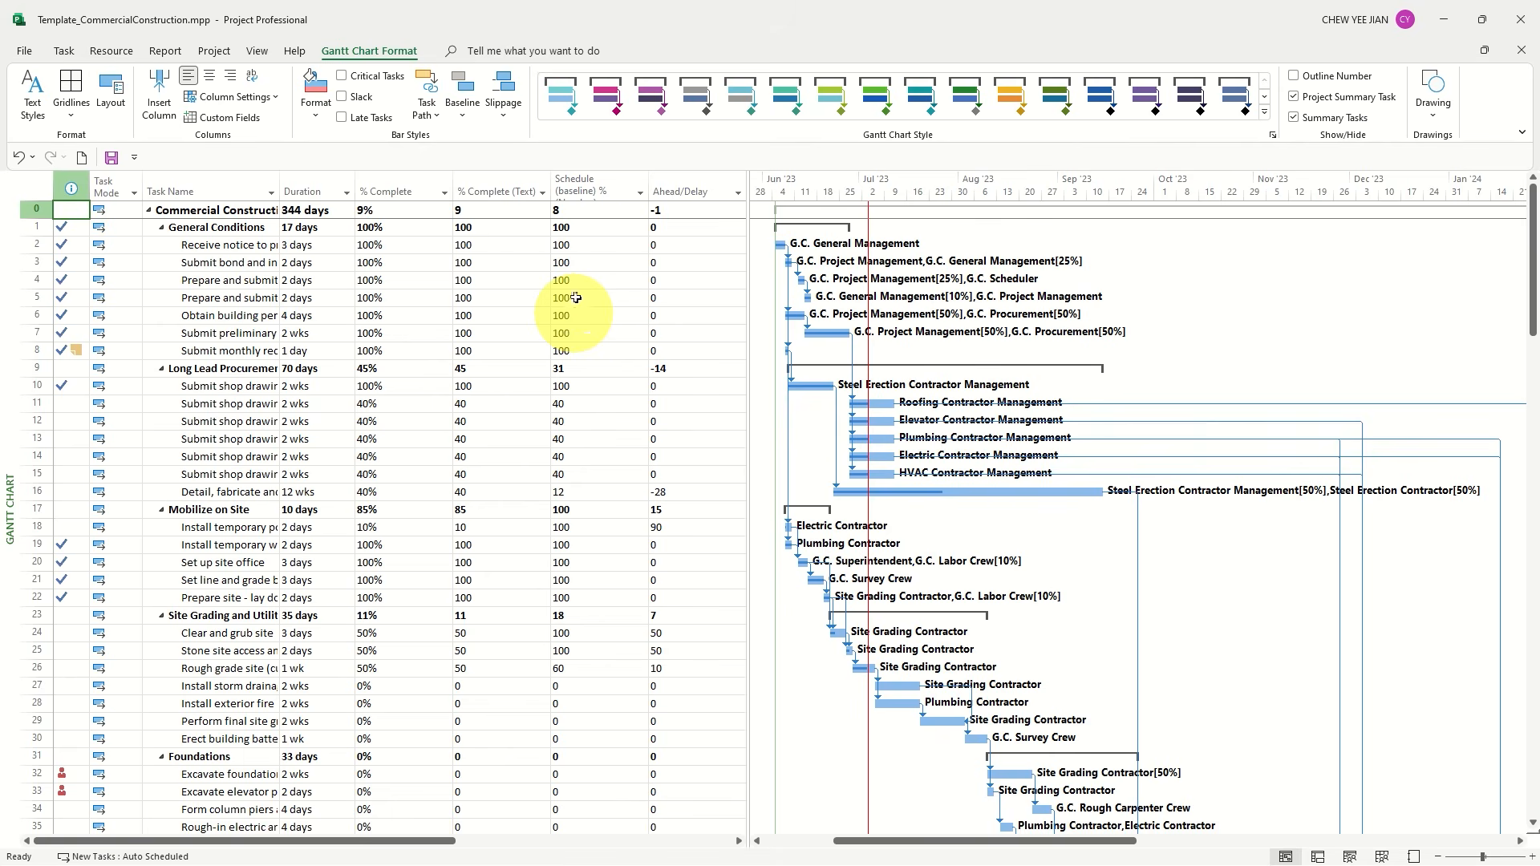
drag(577, 210, 591, 797)
scroll(589, 612, up, 2)
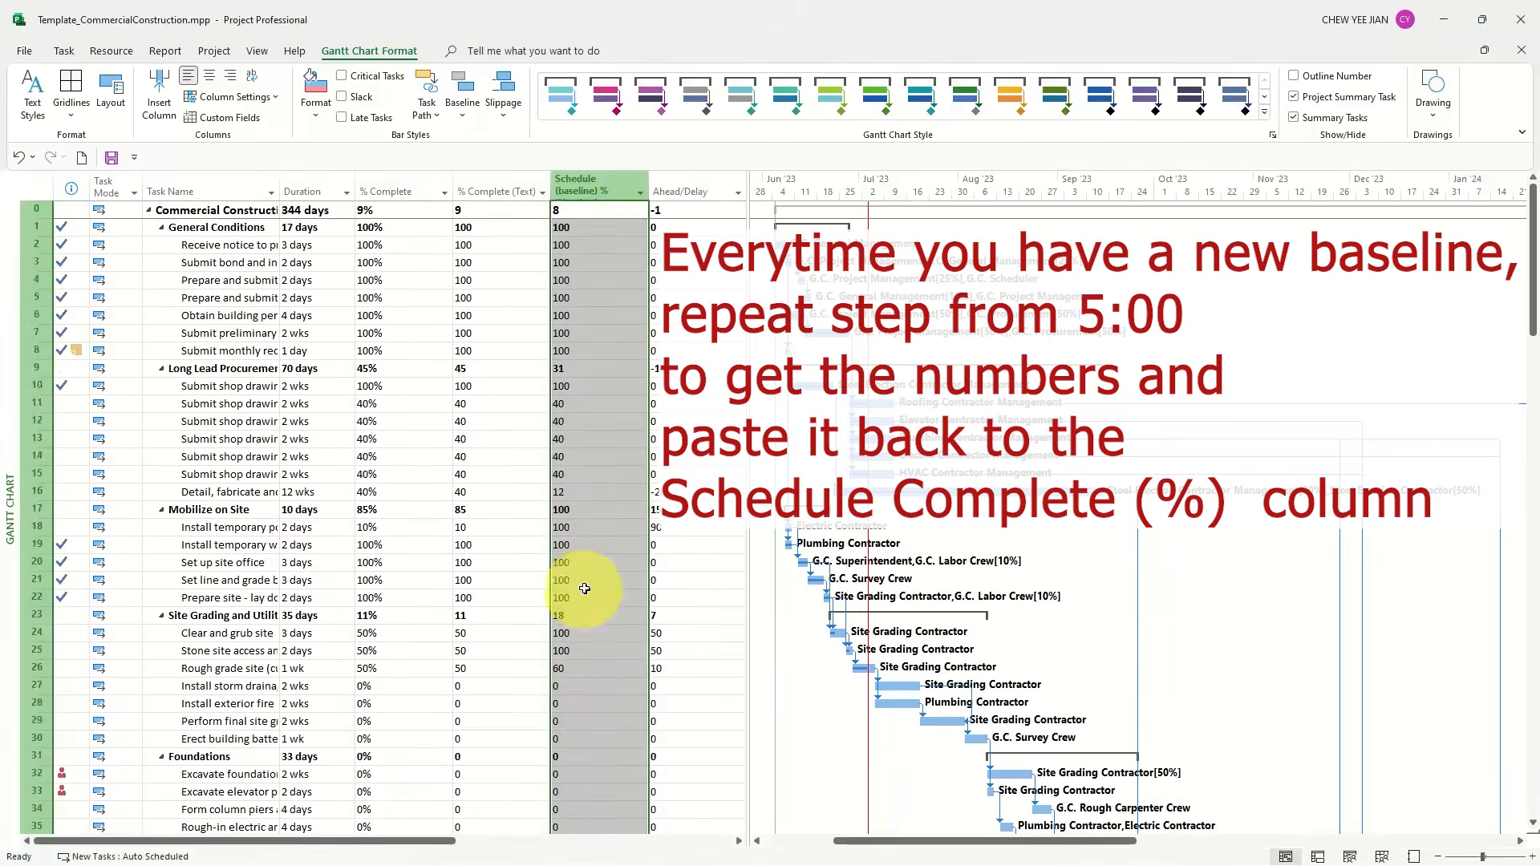
click(567, 211)
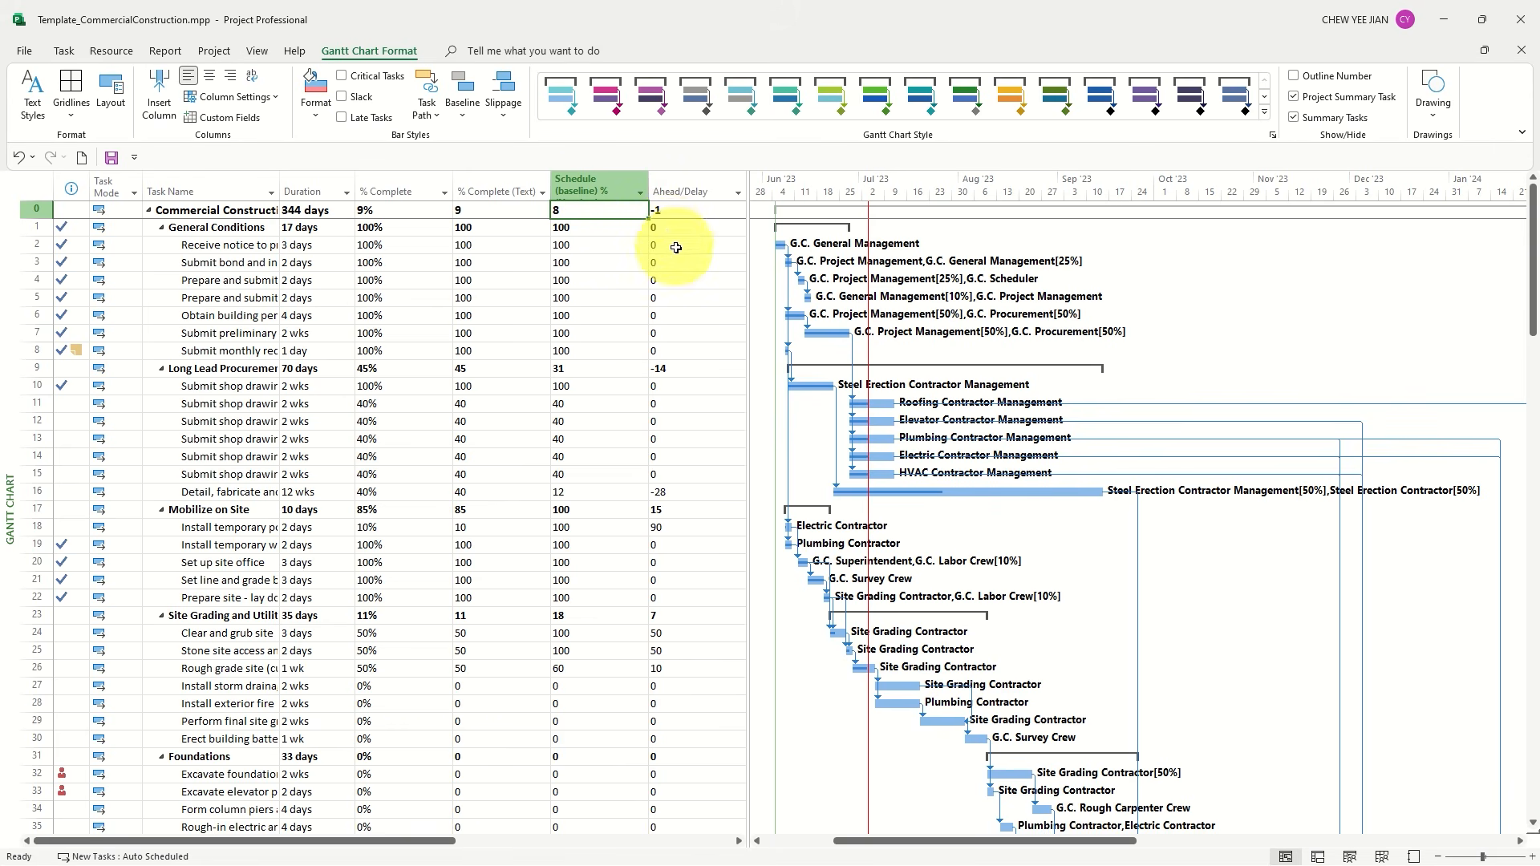
Insert the Text2 field as a new column before Ahead/Delay
drag(417, 839, 572, 834)
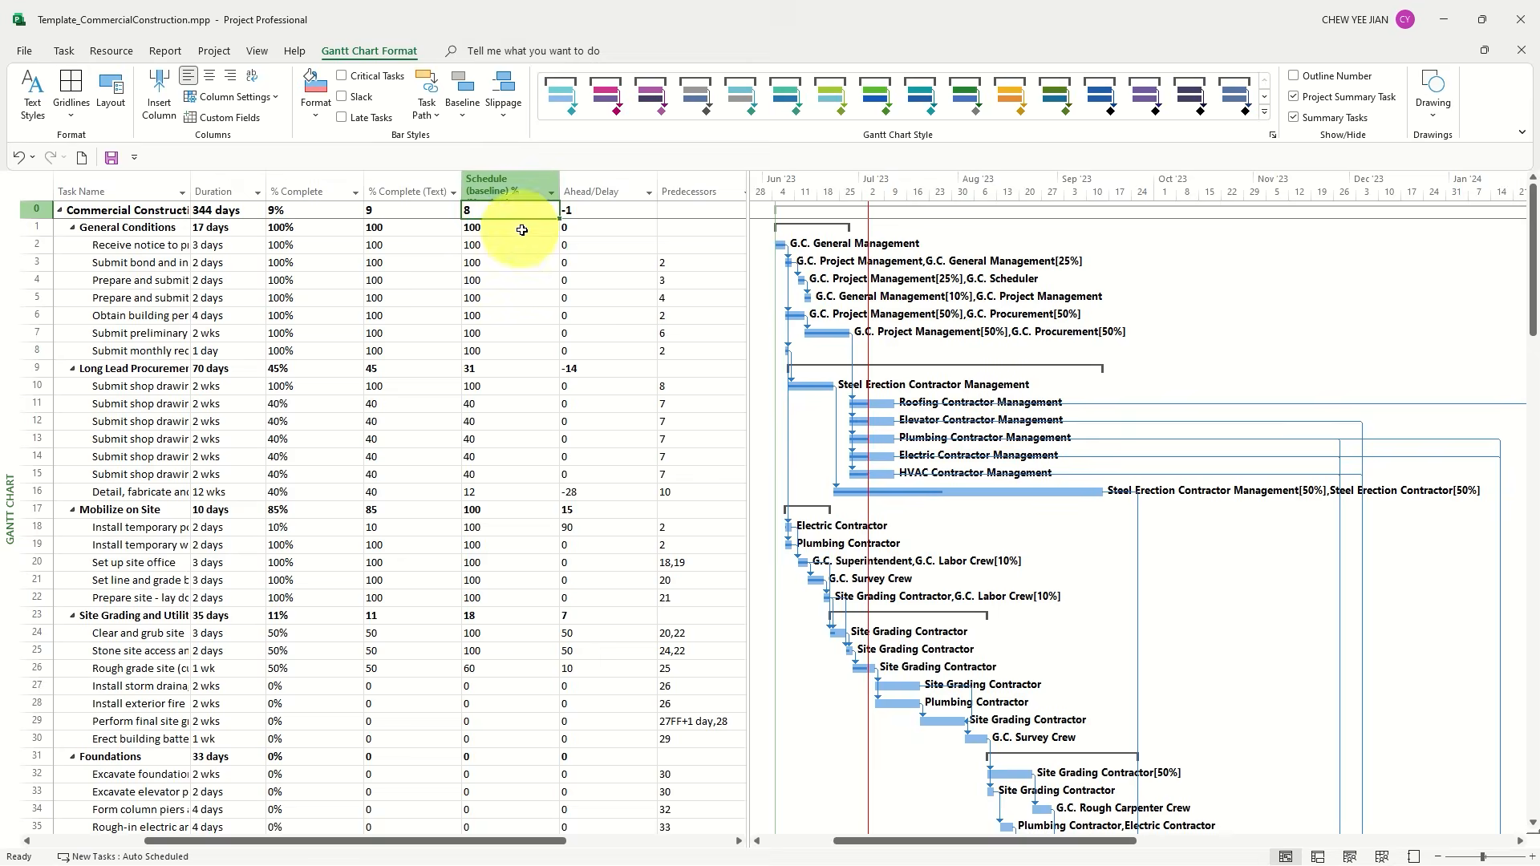
click(585, 191)
right_click(586, 191)
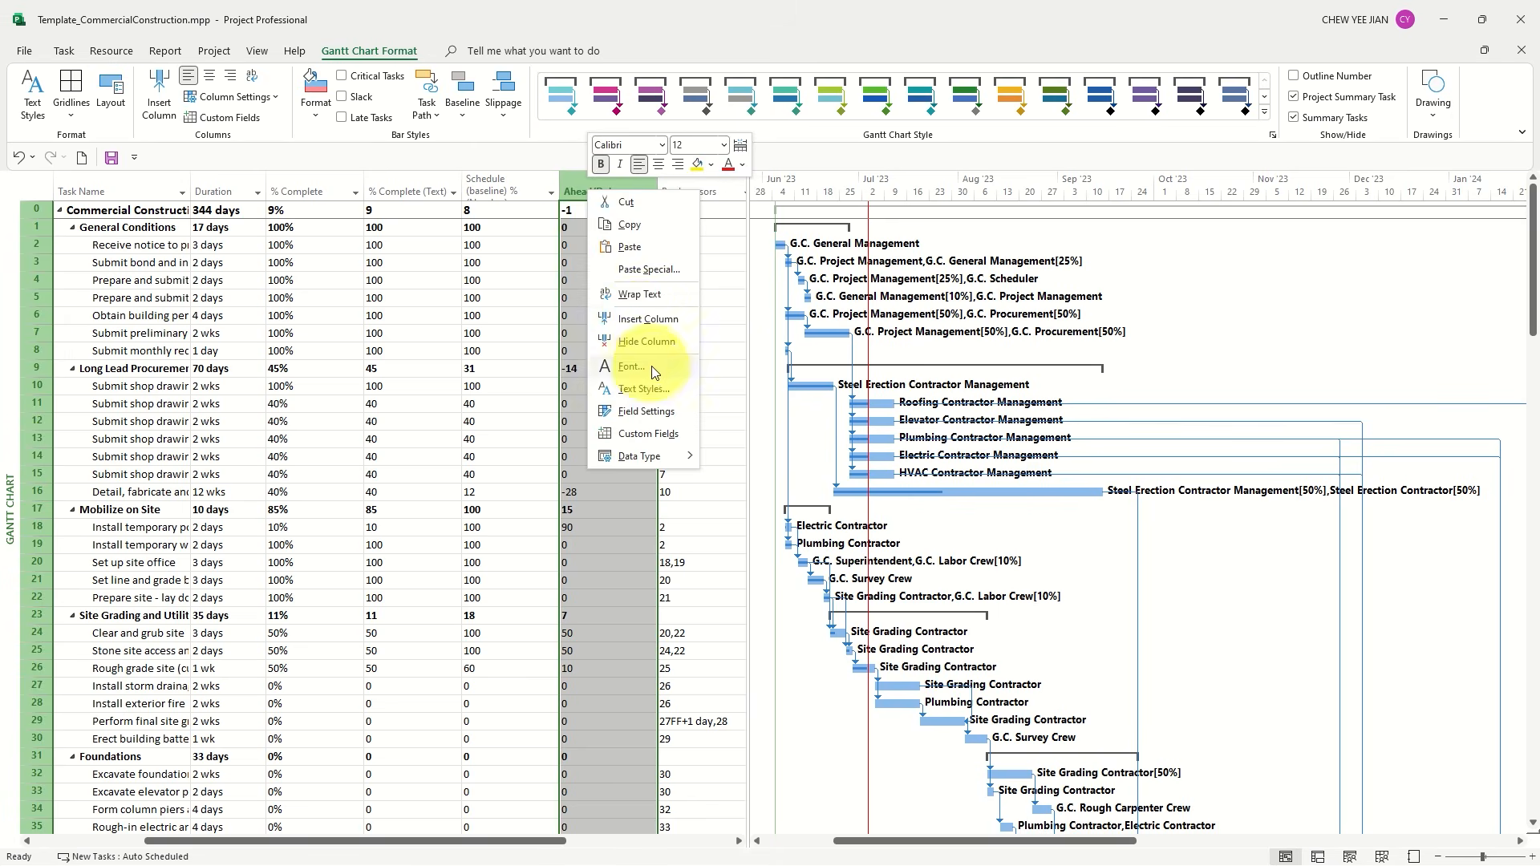
click(642, 319)
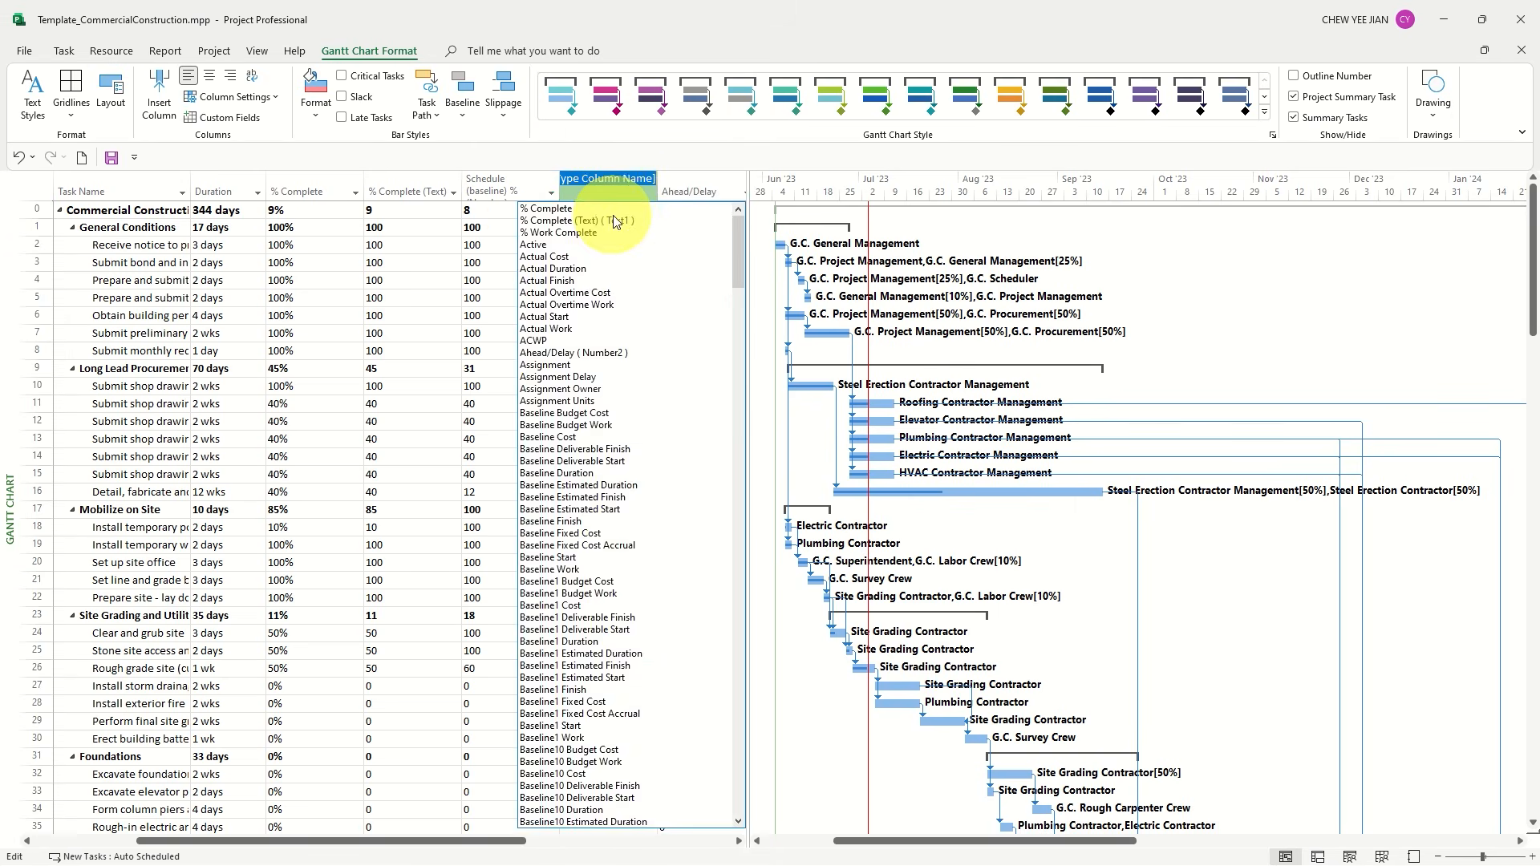
text(Text)
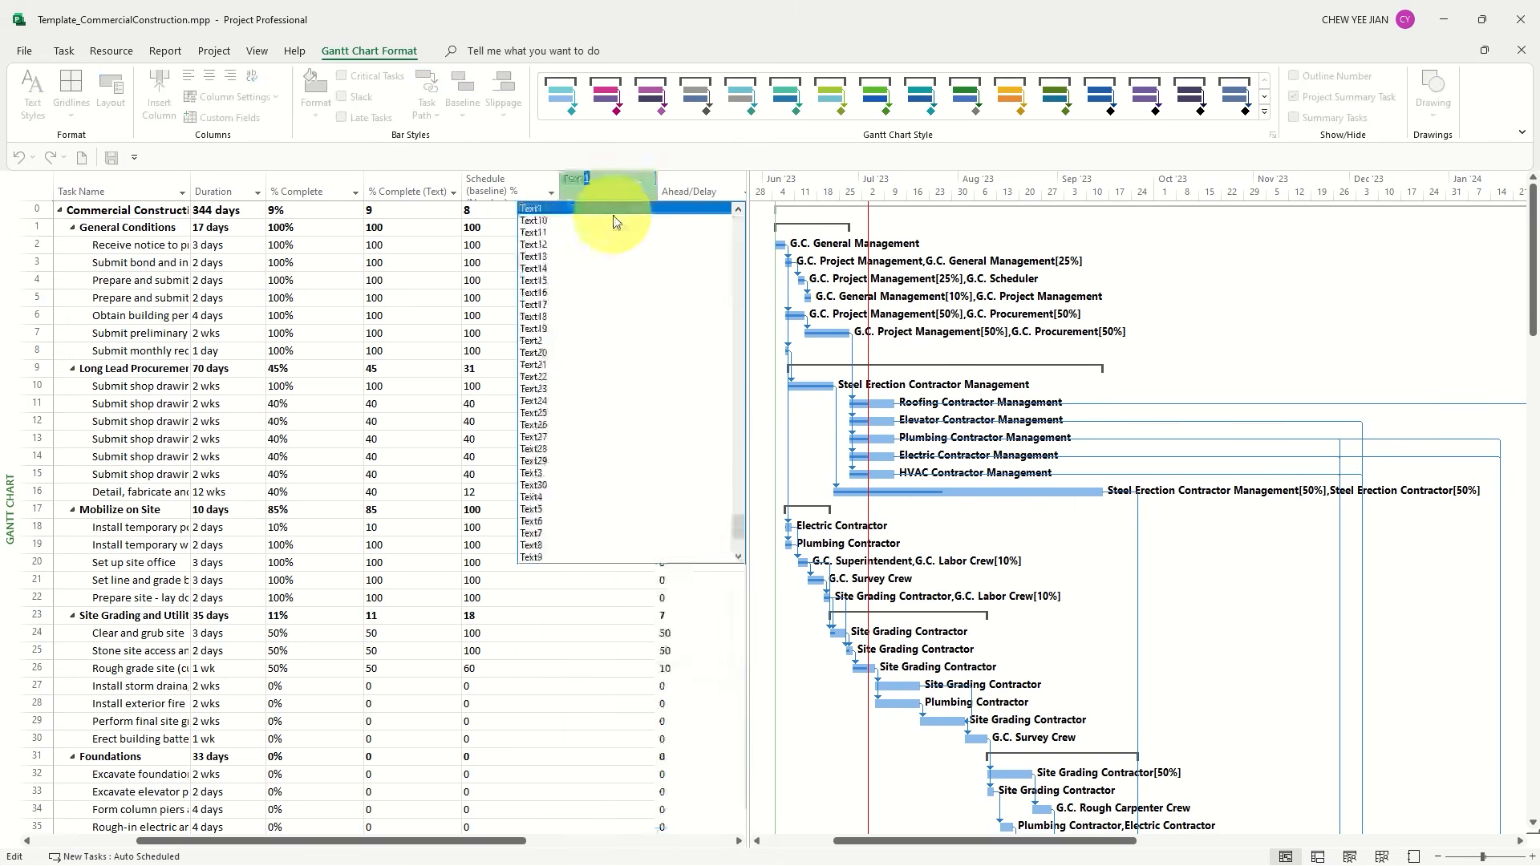
text(2)
key(Return)
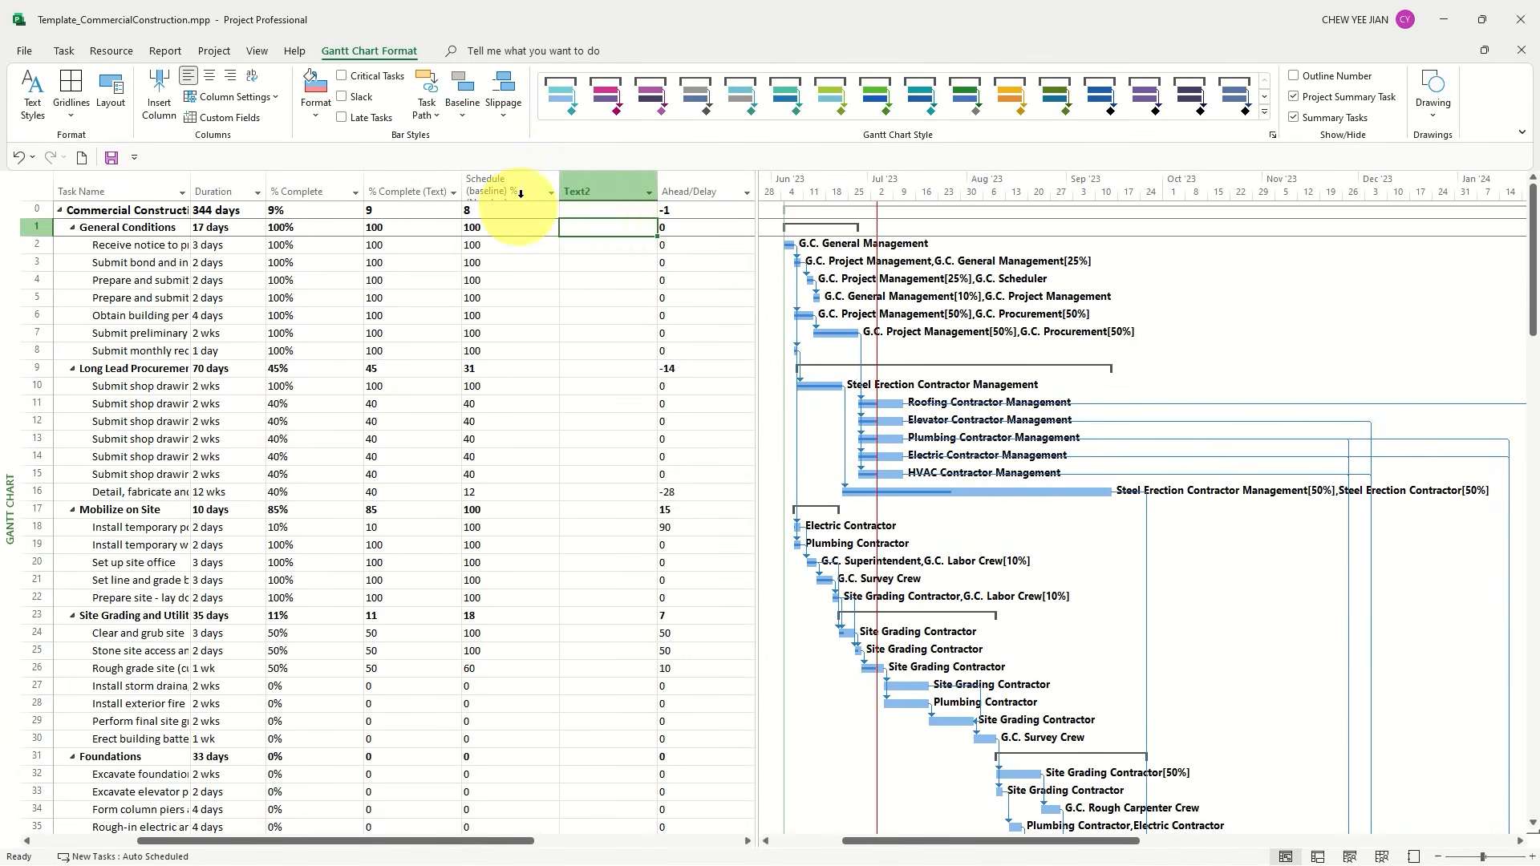
Give the custom field Text2 the formula [Number1] & "%" and use the formula for task and group summary rows
right_click(588, 186)
click(646, 437)
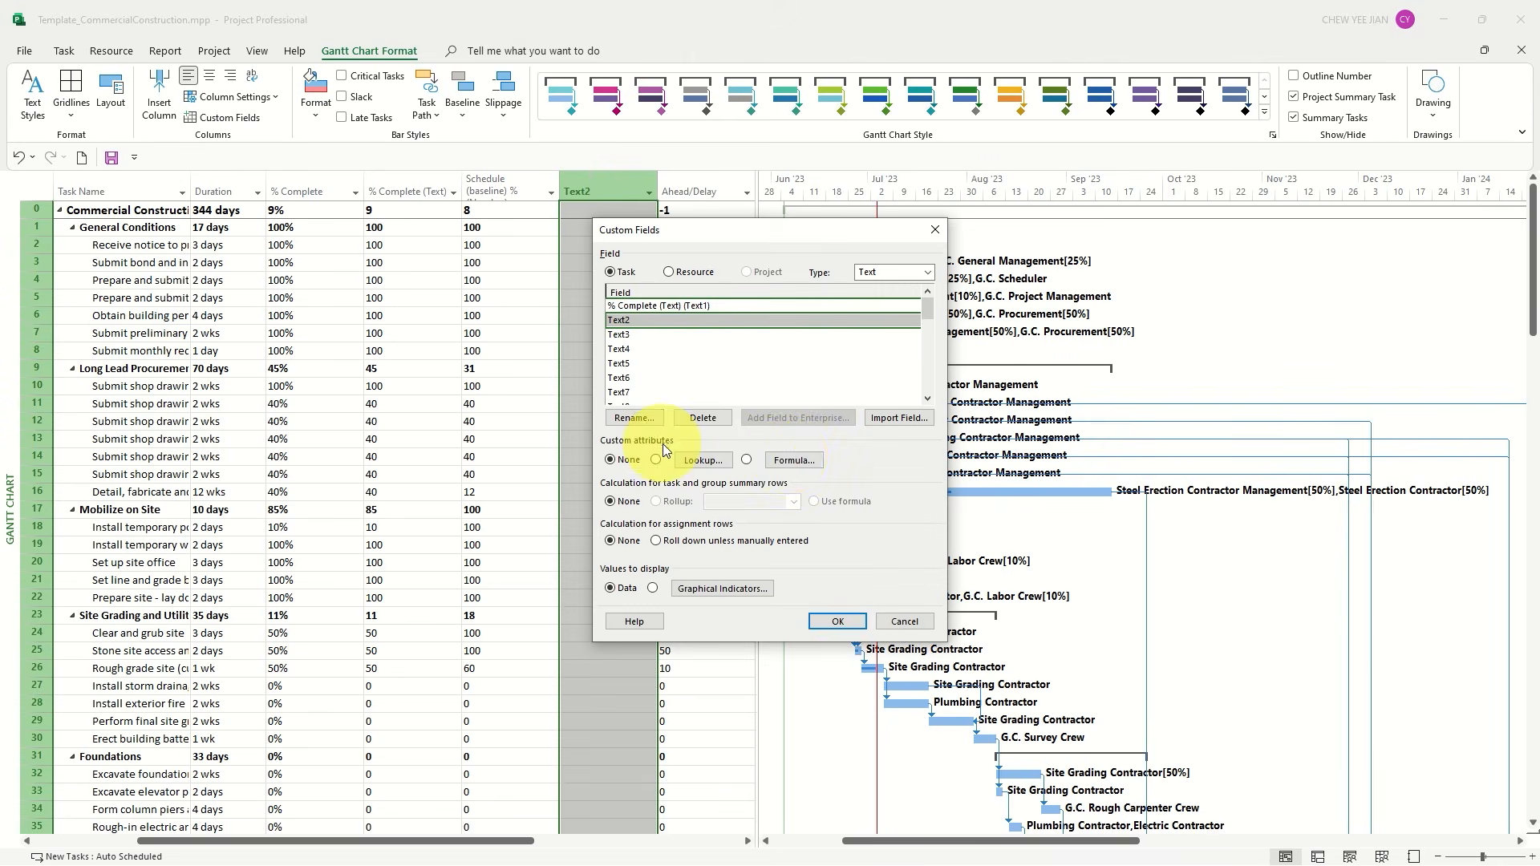
click(790, 460)
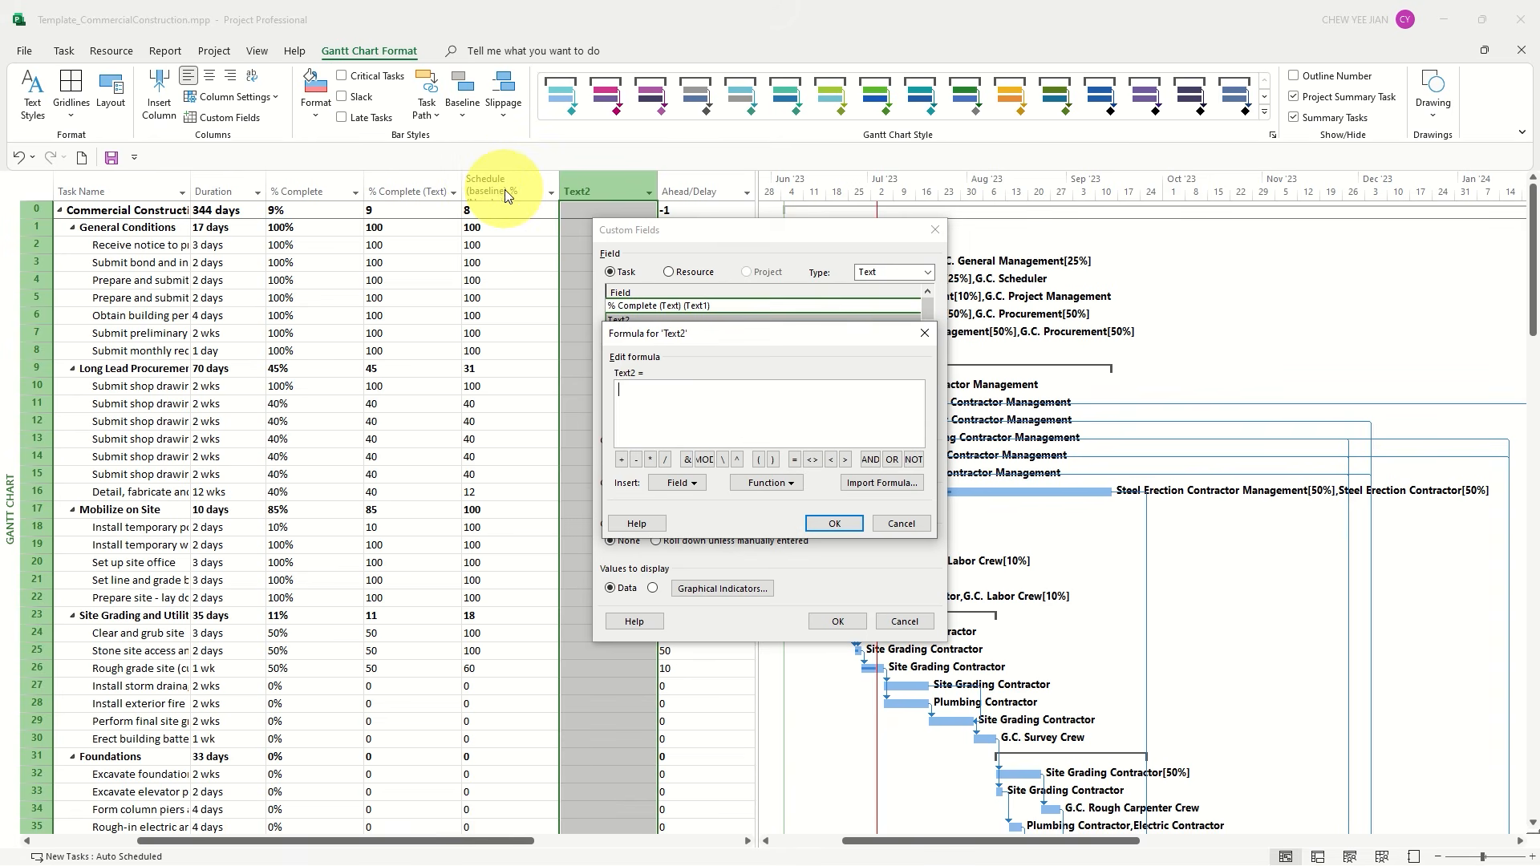
text([Number1)
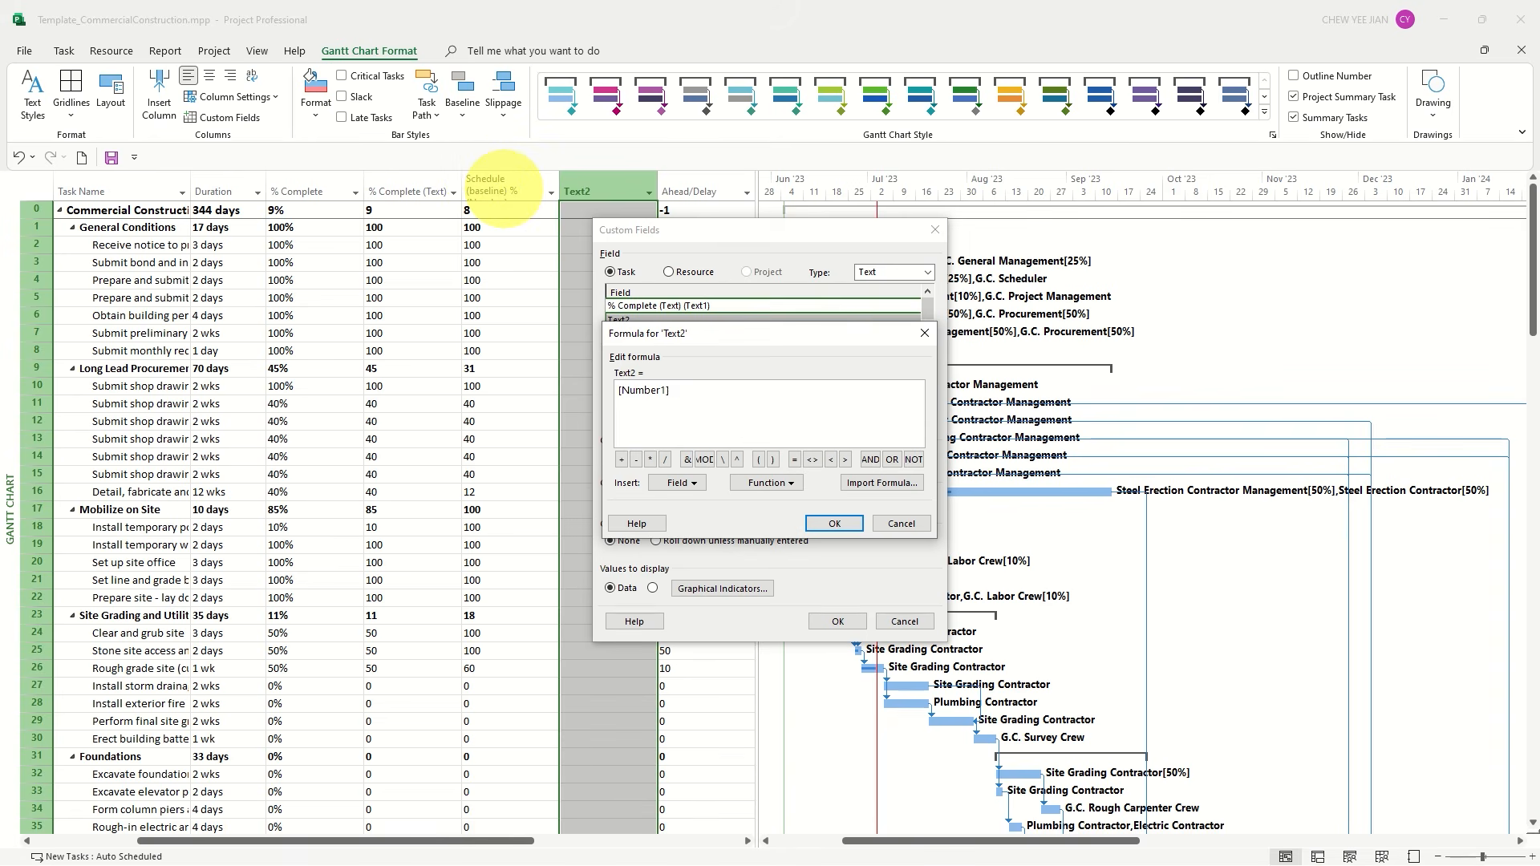
text(] & "%)
click(830, 523)
click(747, 500)
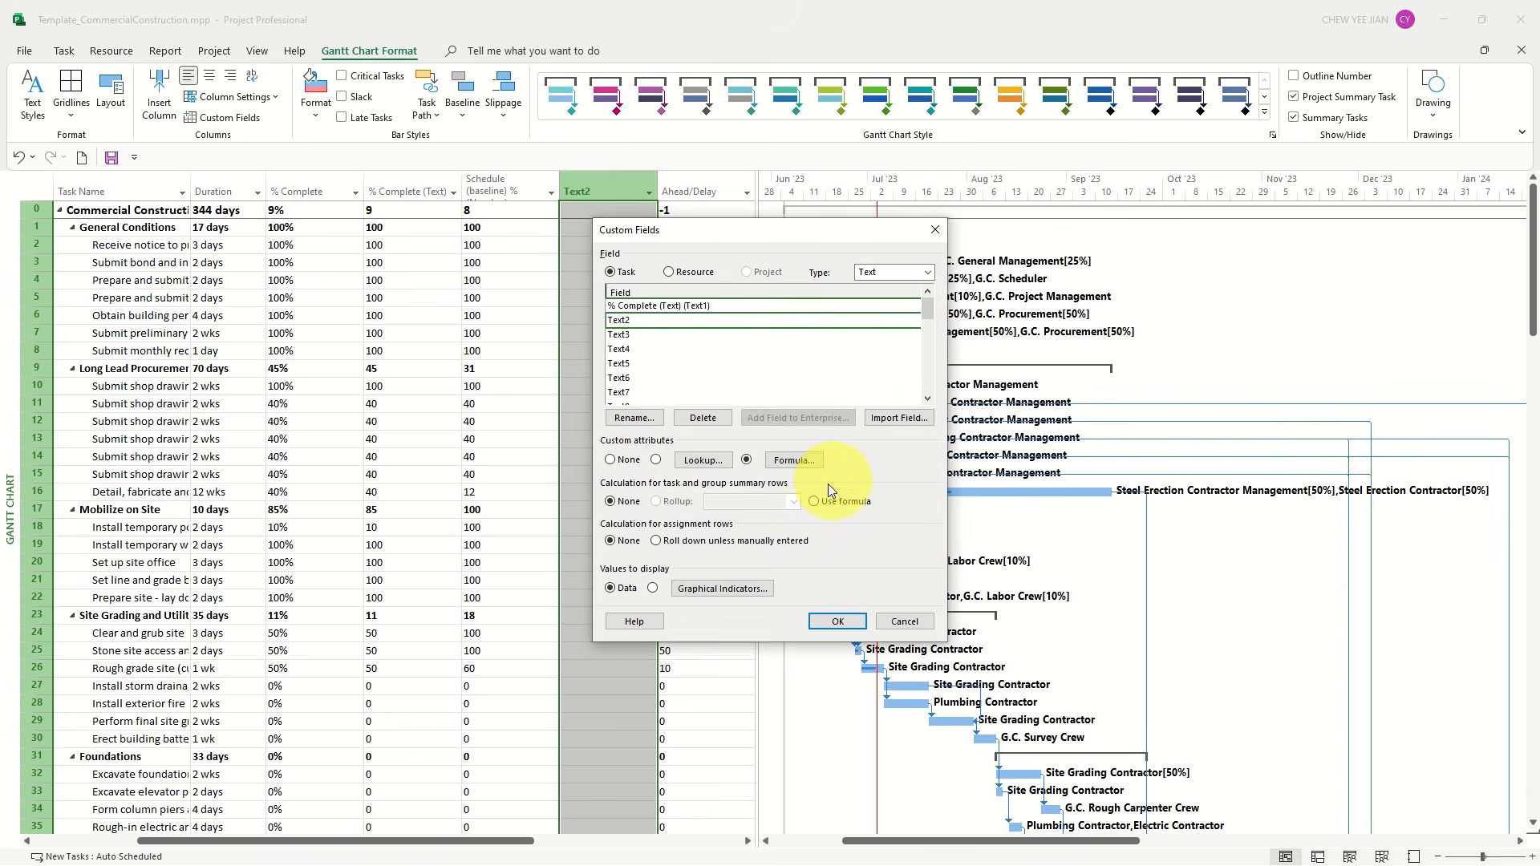
Rename the Text2 field to "Schedule (baseline) % Text", apply the field settings, and make the table's header row taller
click(633, 418)
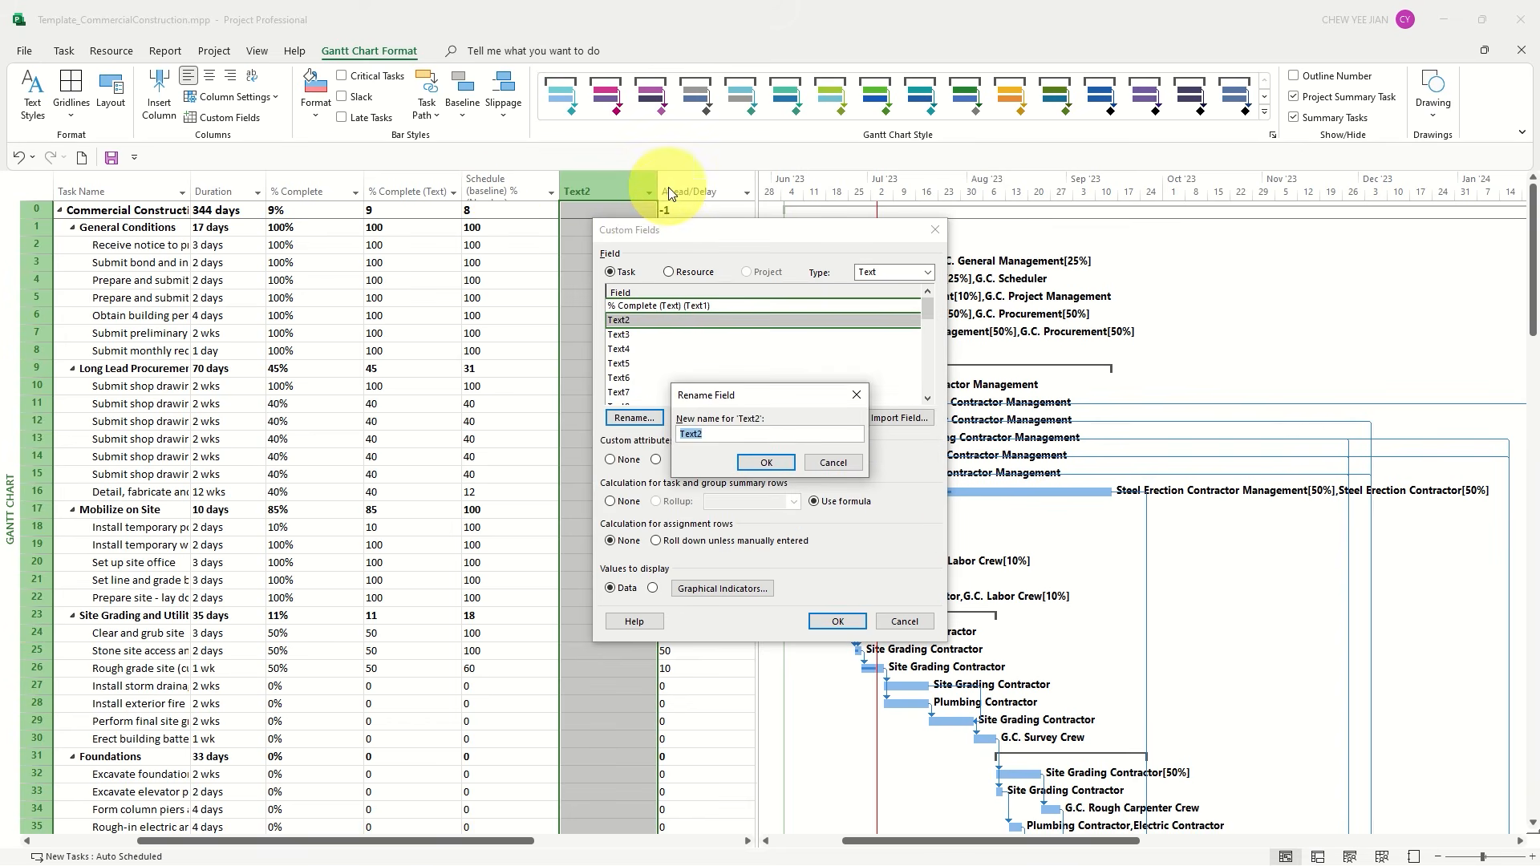
text(Schedule (baseline) % T)
key(BackSpace)
key(BackSpace)
text(ext)
key(Return)
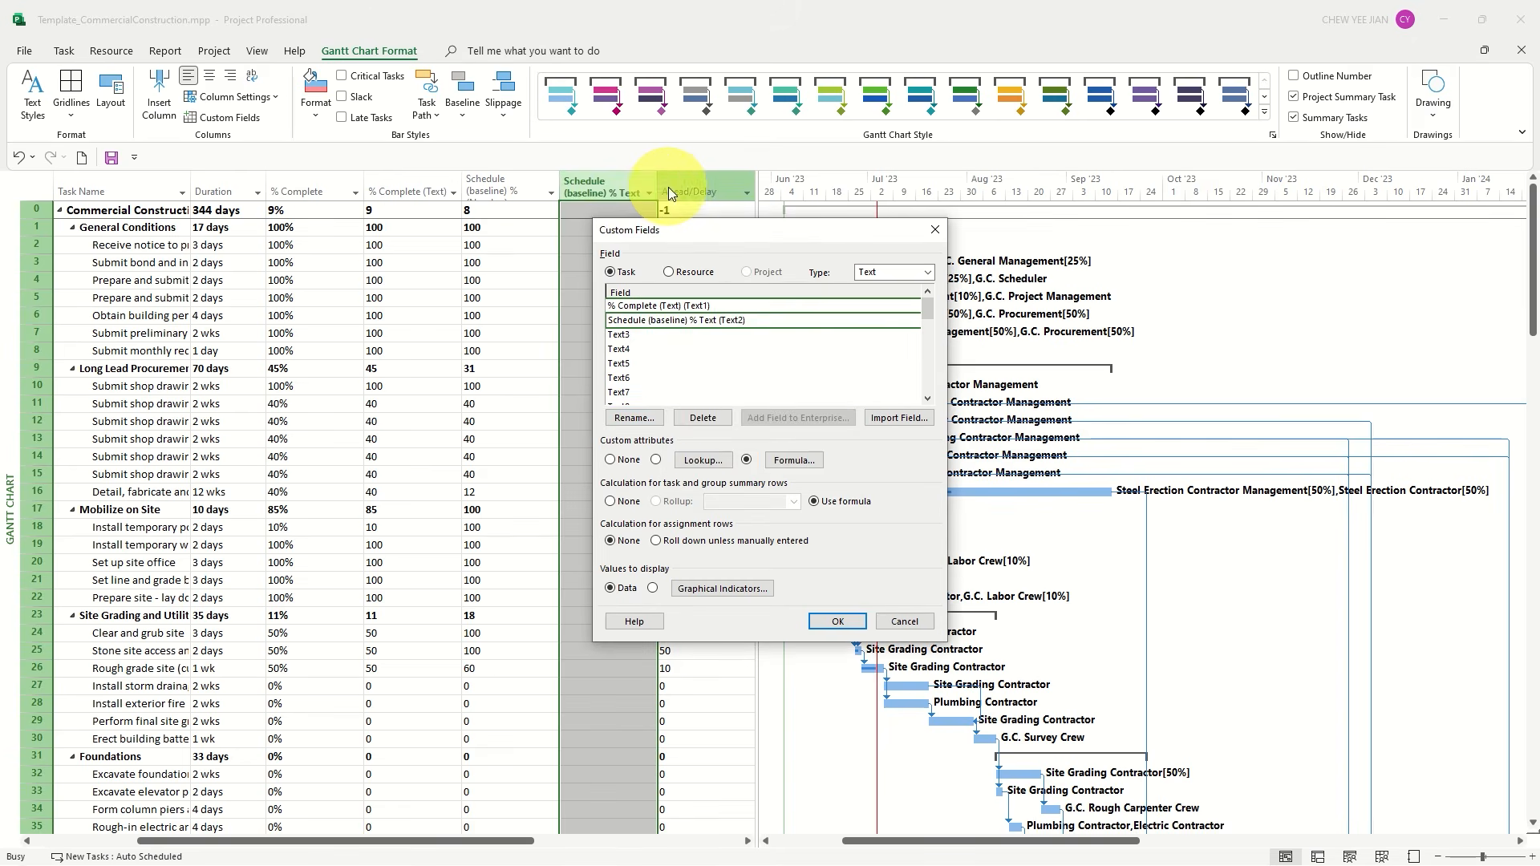
click(836, 622)
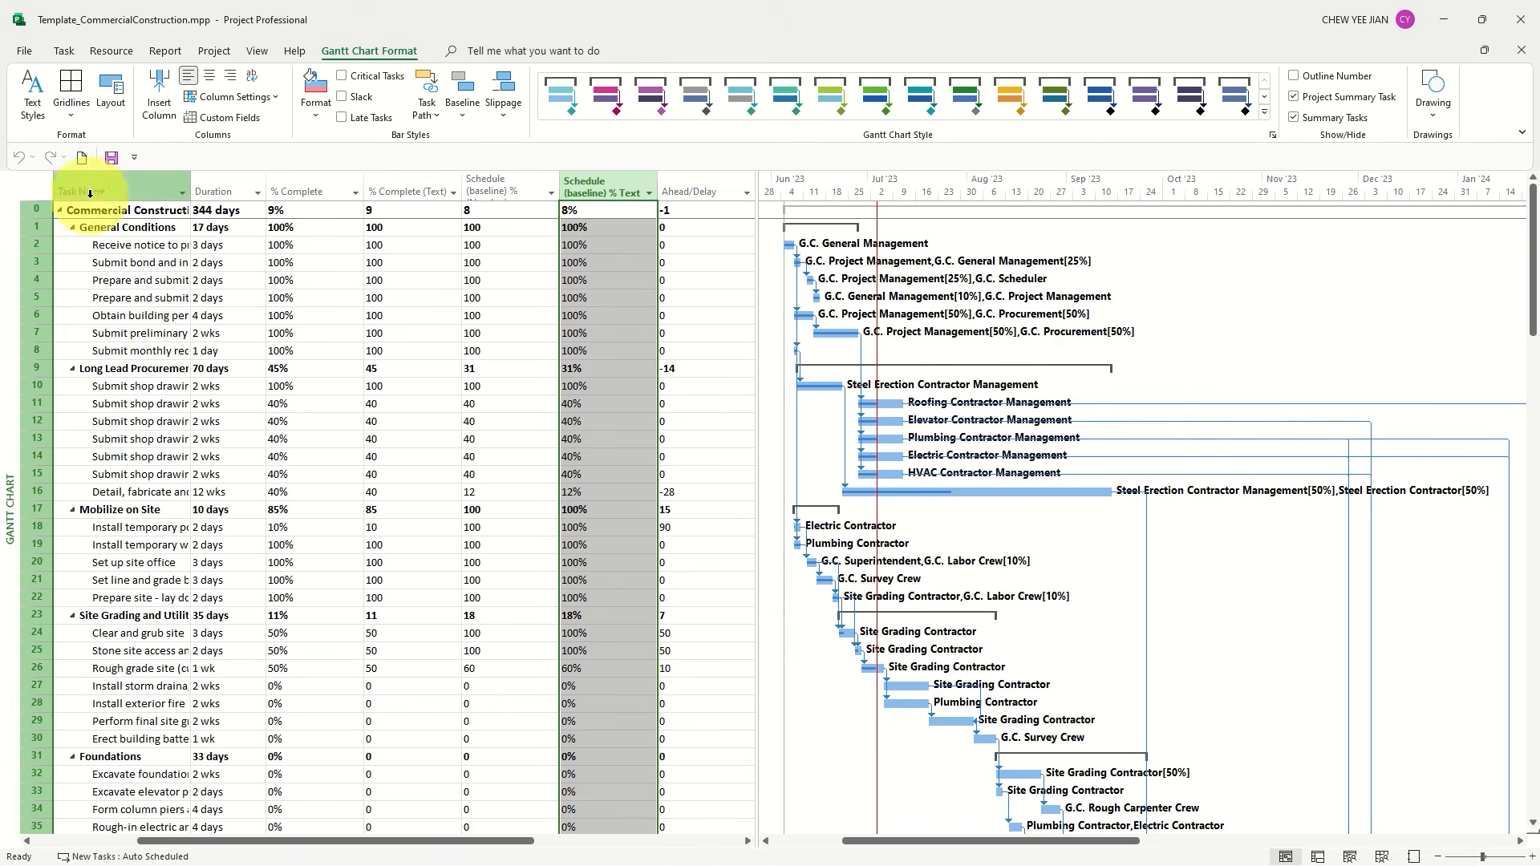
drag(36, 199, 38, 219)
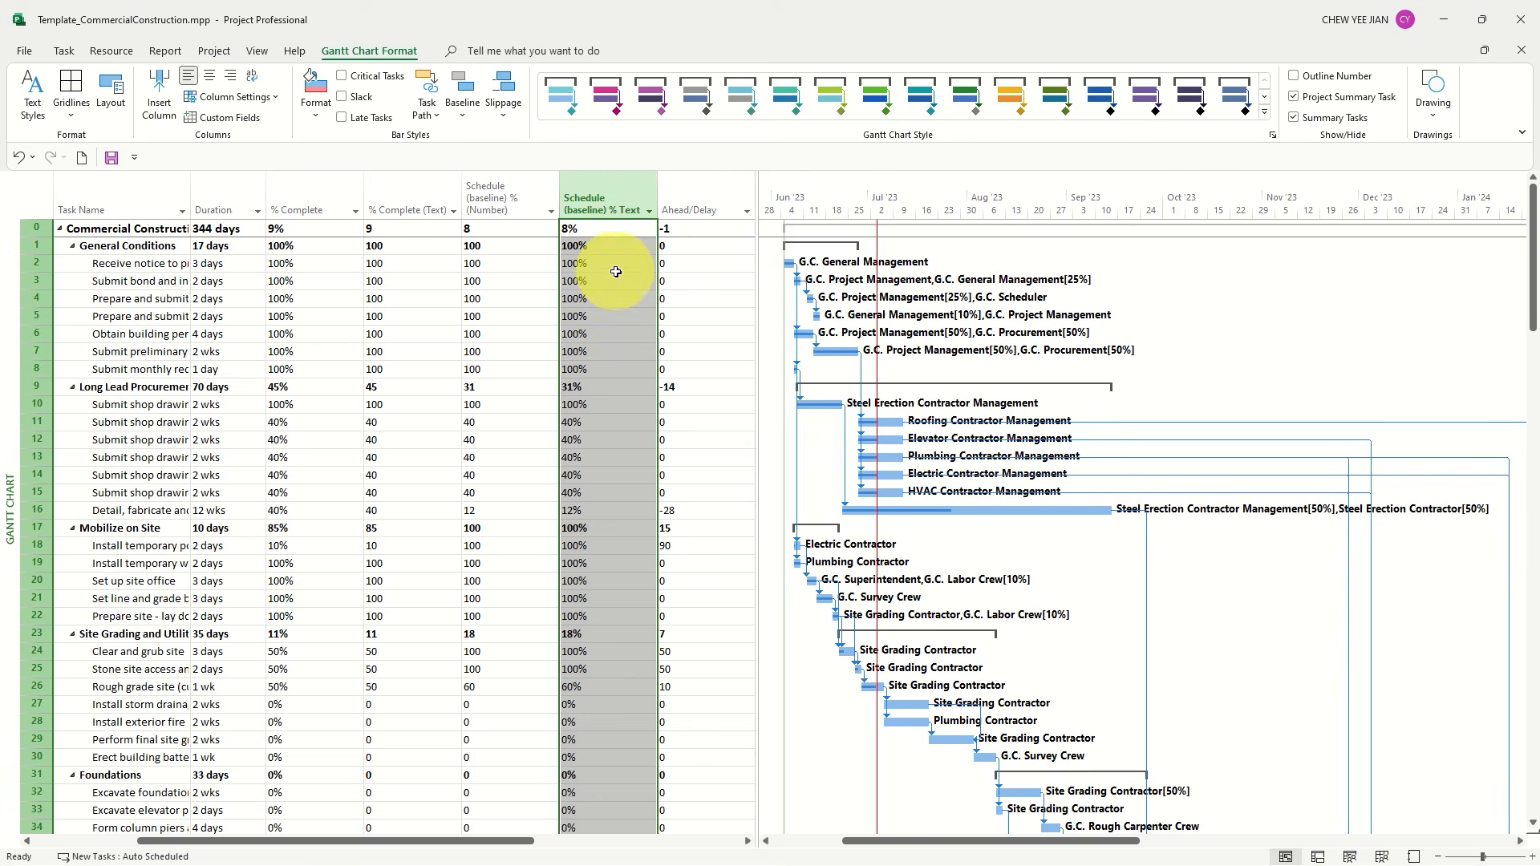
Open the recent chart report, select its chart, and look through the task fields available for it
click(165, 50)
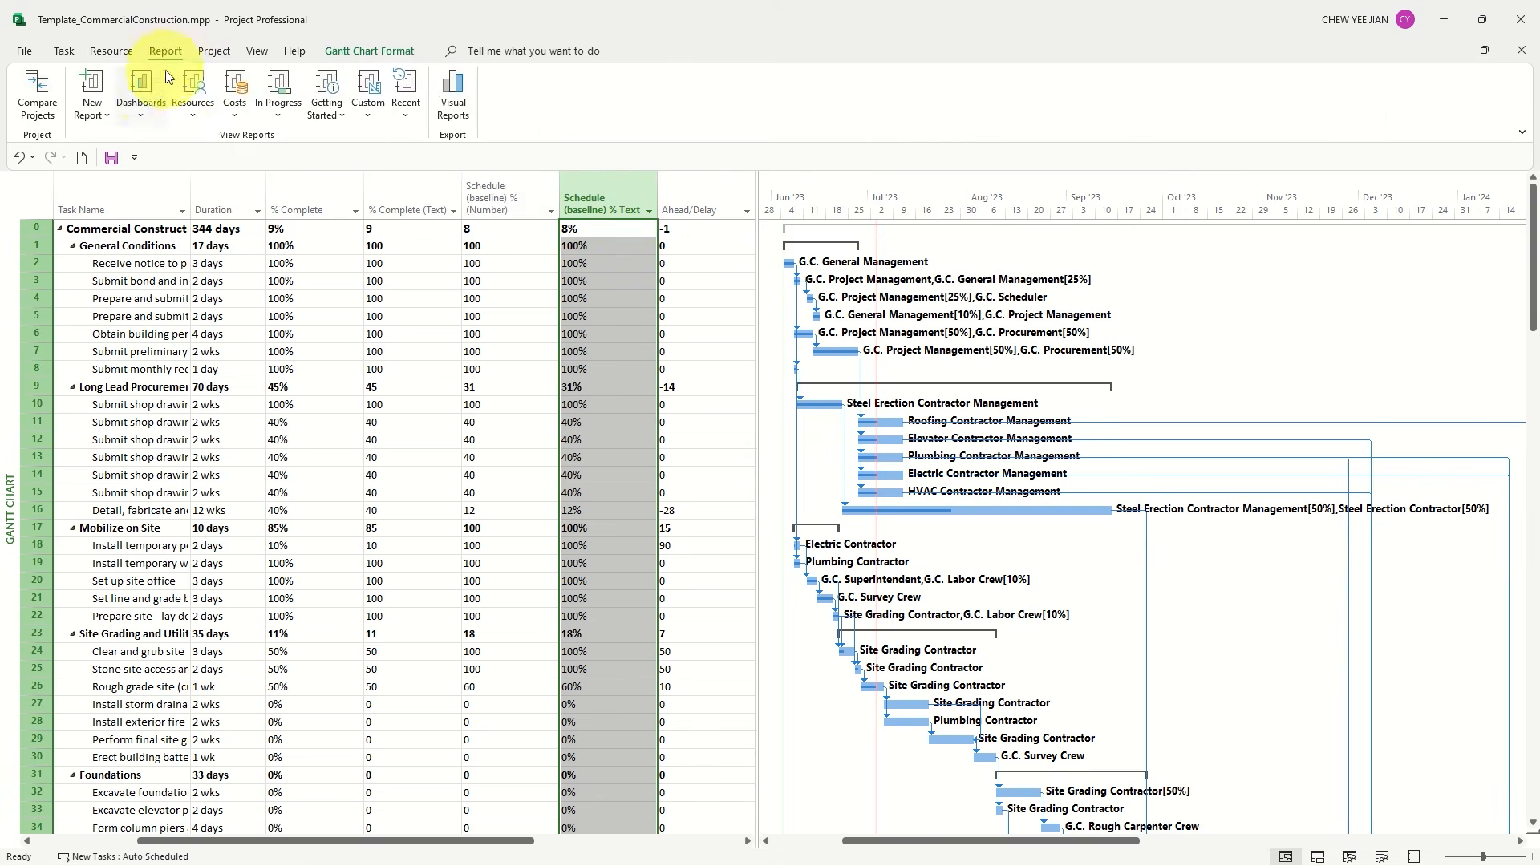
click(142, 104)
click(407, 116)
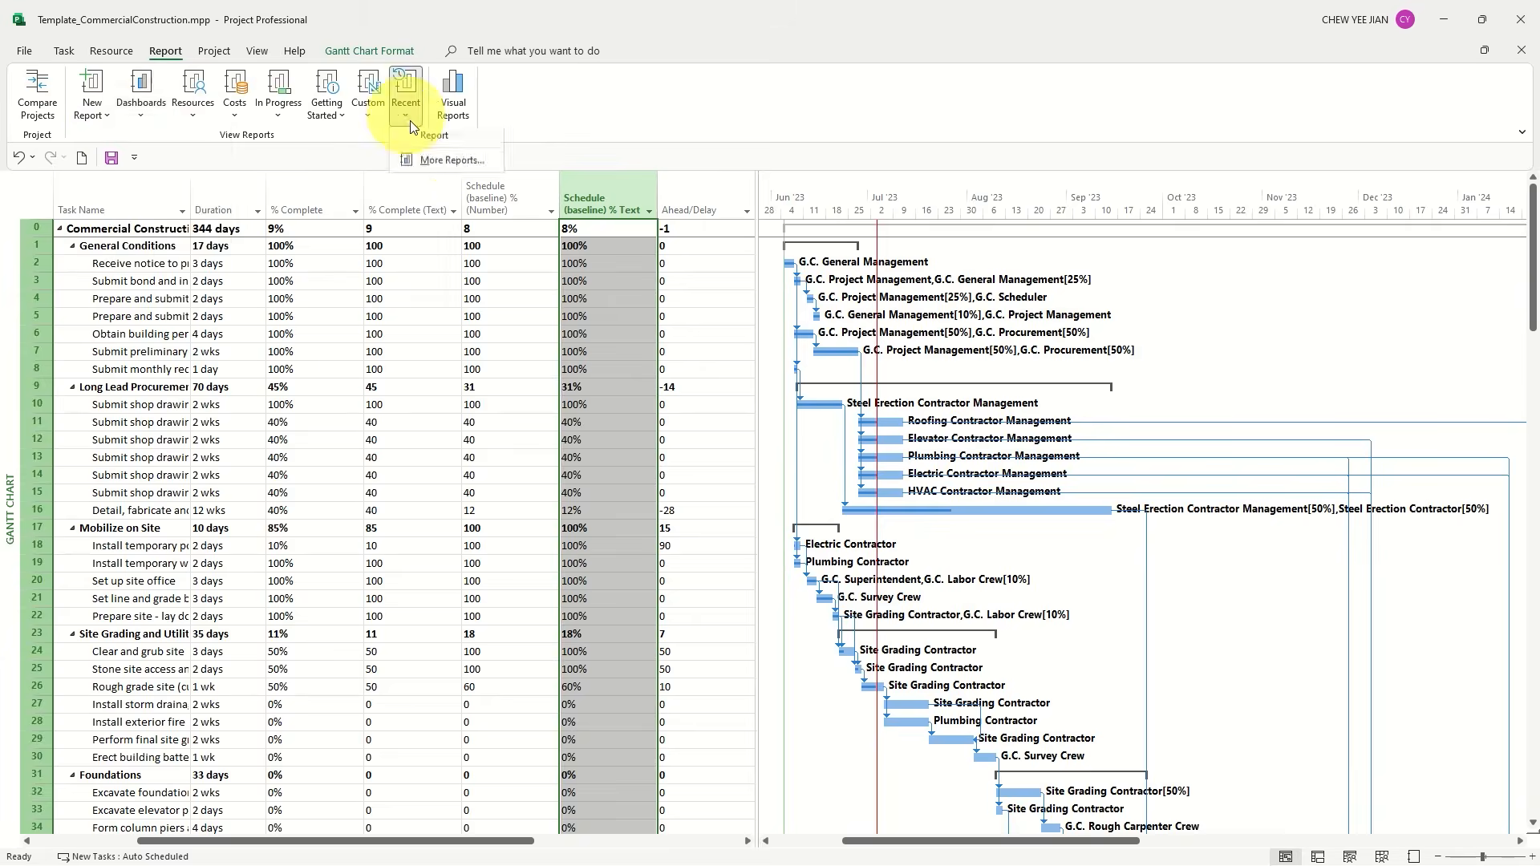
click(429, 135)
click(865, 375)
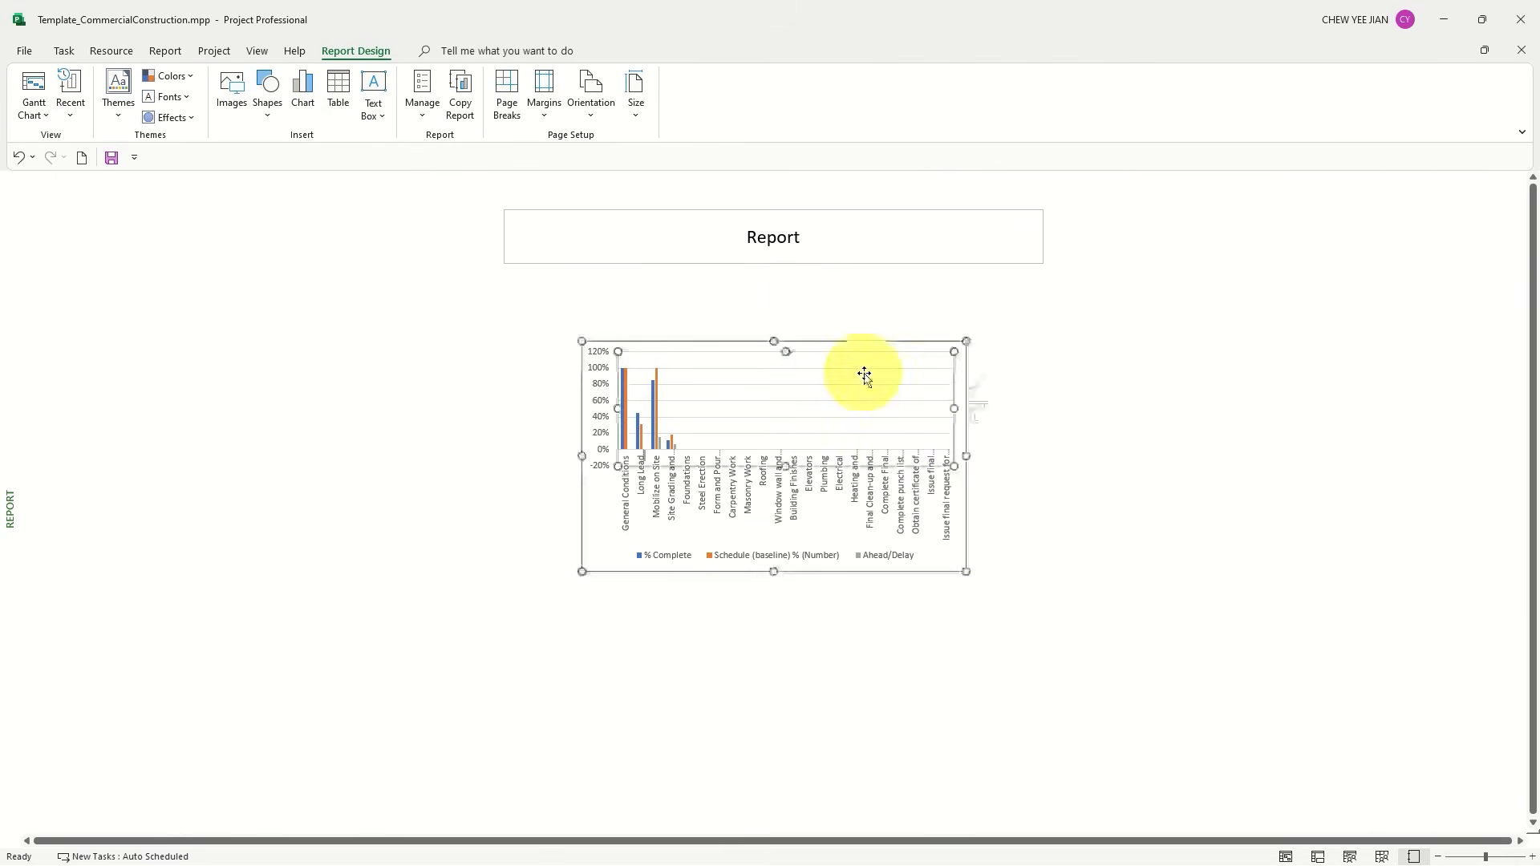
scroll(1430, 379, down, 3)
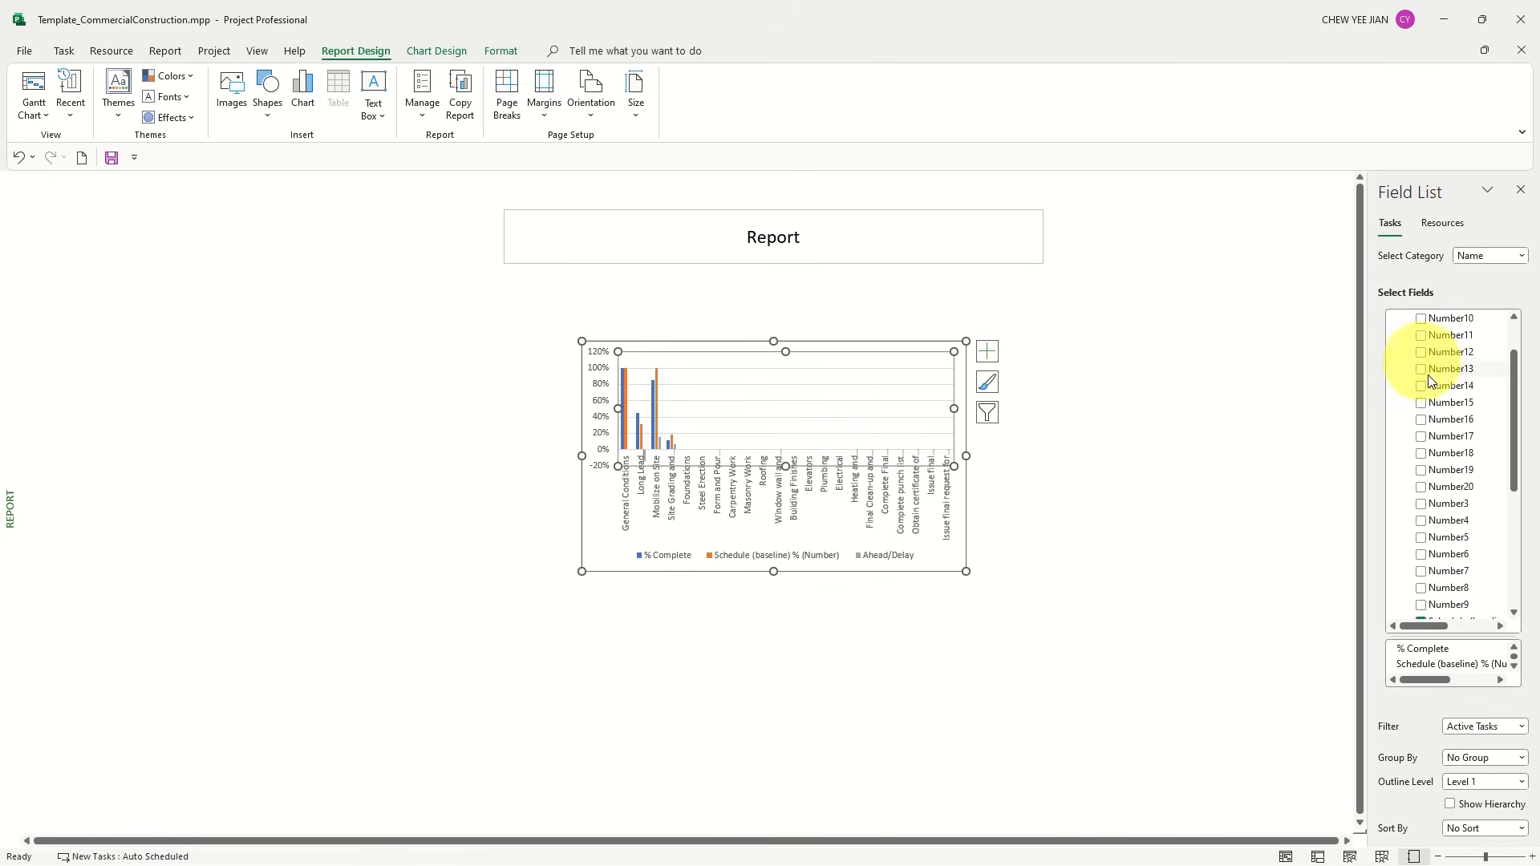
scroll(1441, 411, up, 2)
scroll(1458, 466, down, 3)
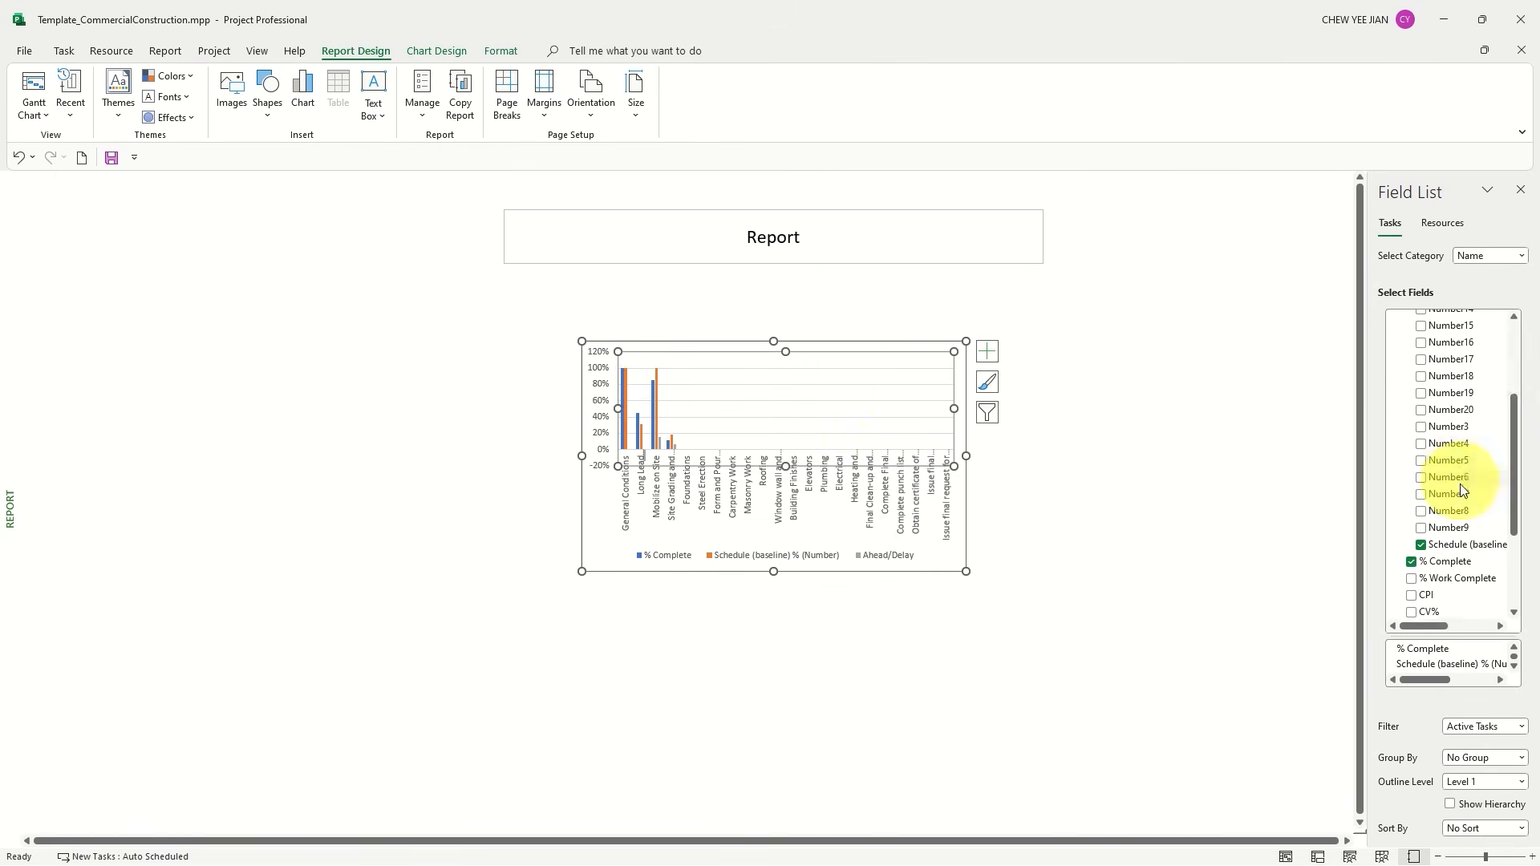
scroll(1476, 461, up, 3)
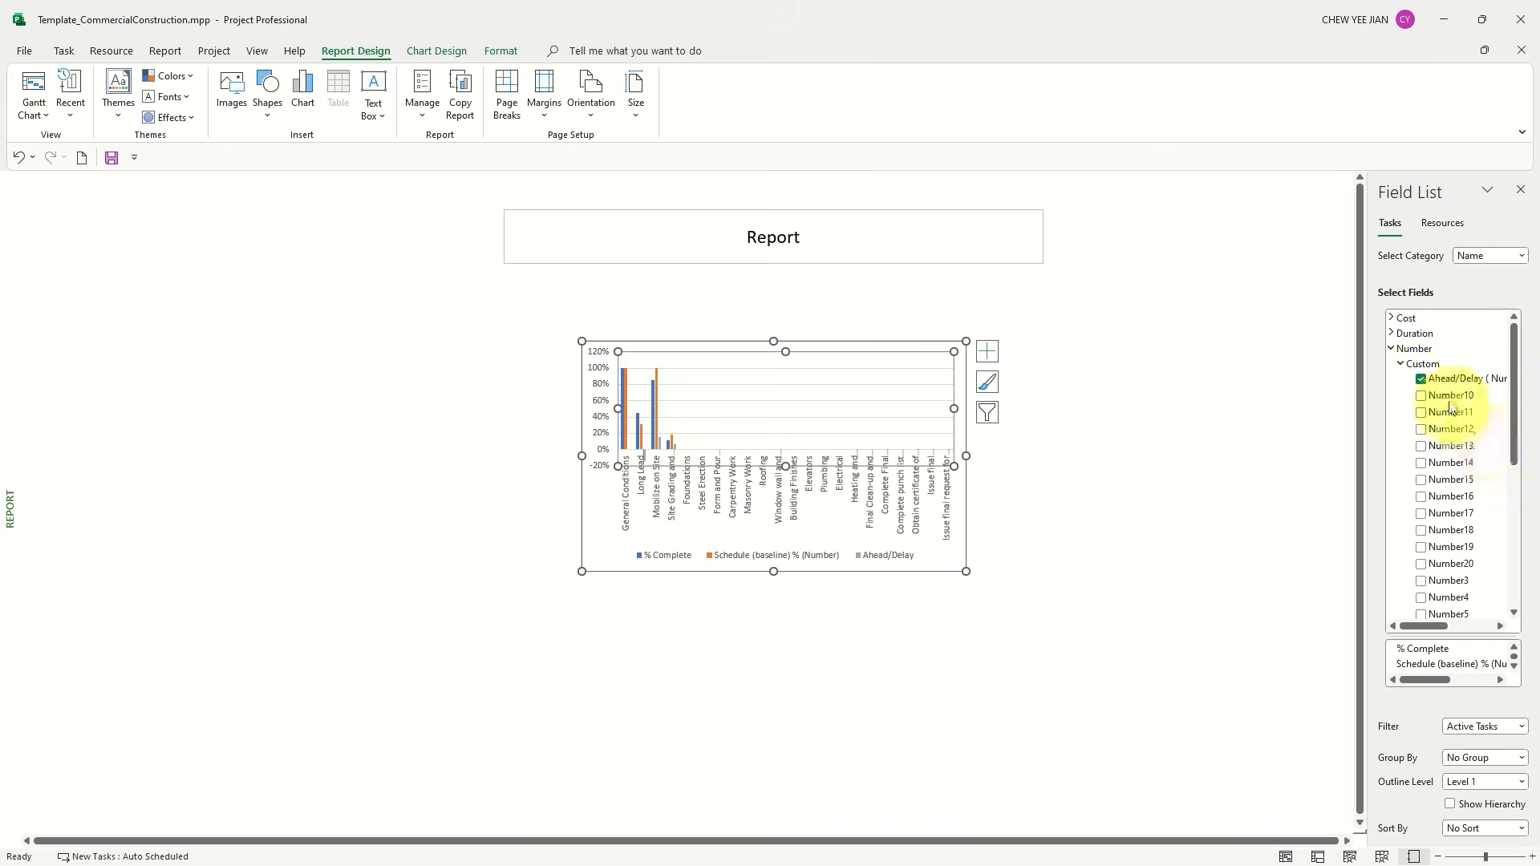
scroll(1439, 401, down, 3)
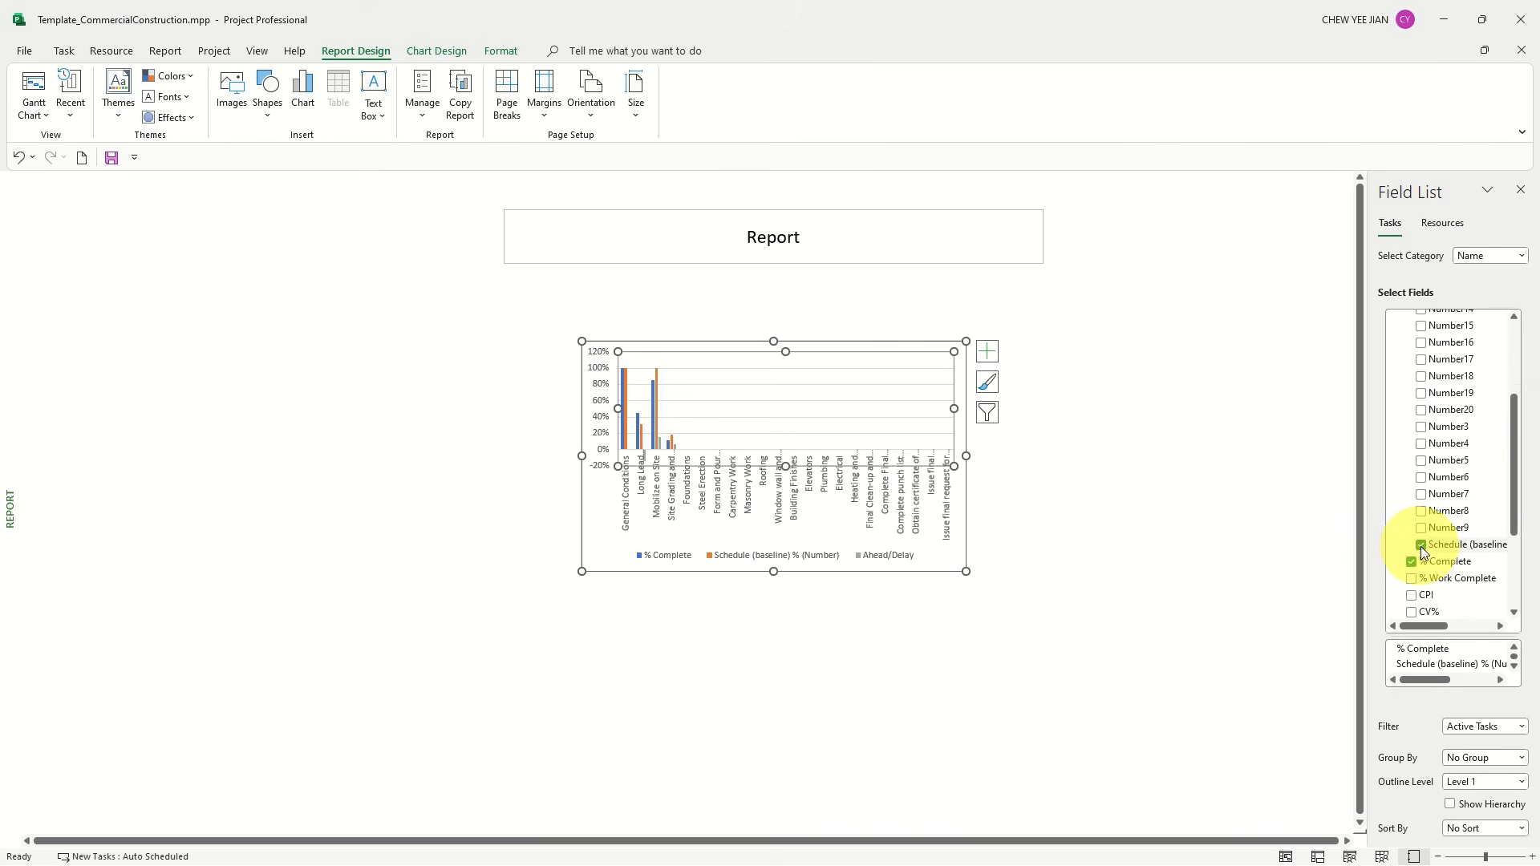
Remove and re-add the chart's Schedule (baseline) % (Number) and Ahead/Delay fields in turn, and return to the Gantt Chart view
click(1421, 546)
click(1421, 546)
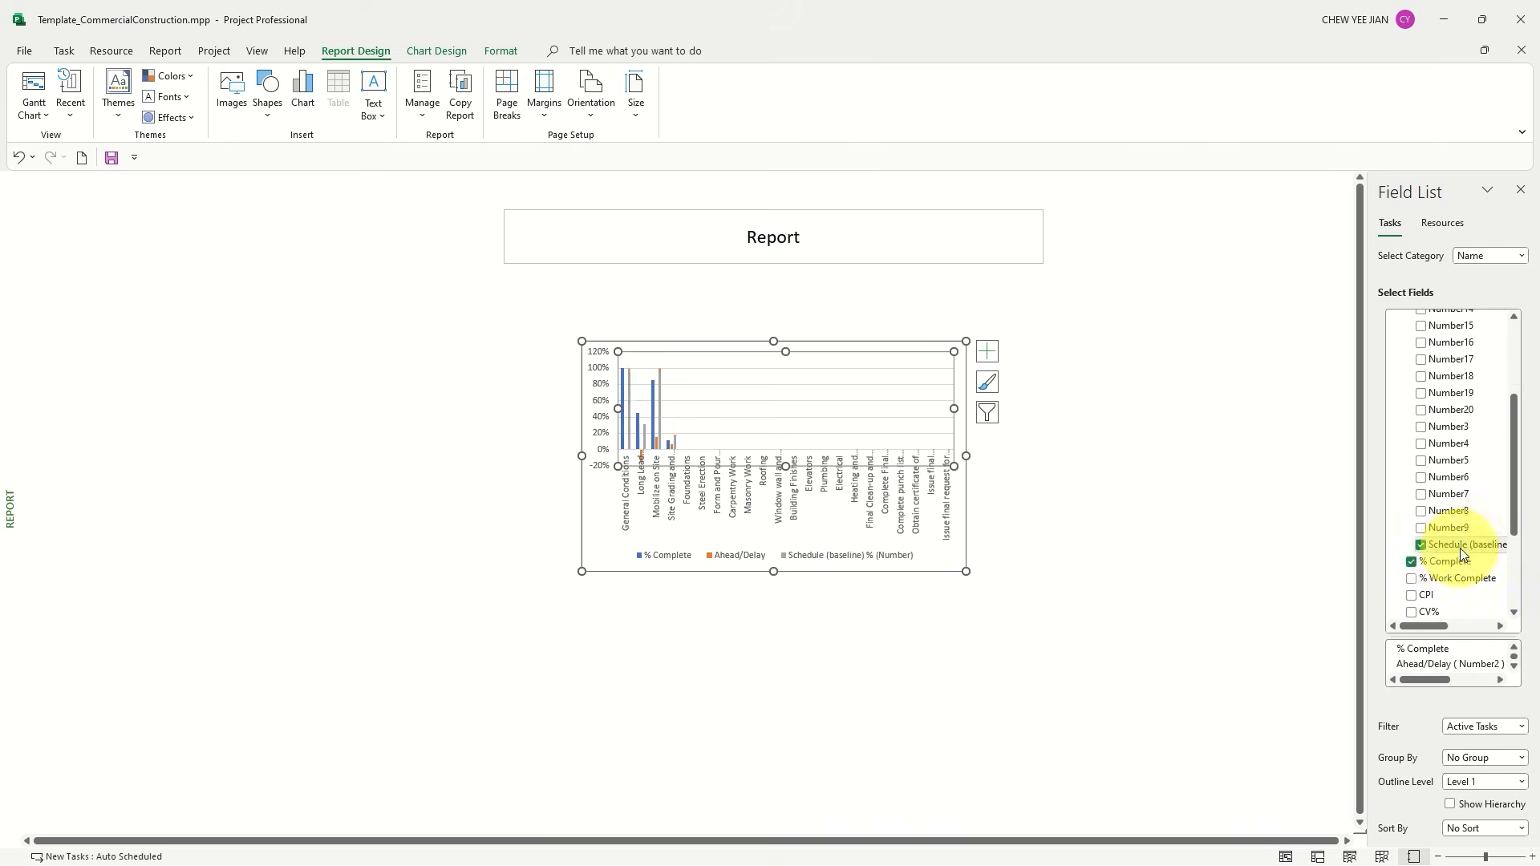
scroll(1458, 521, up, 3)
click(1421, 377)
click(1421, 377)
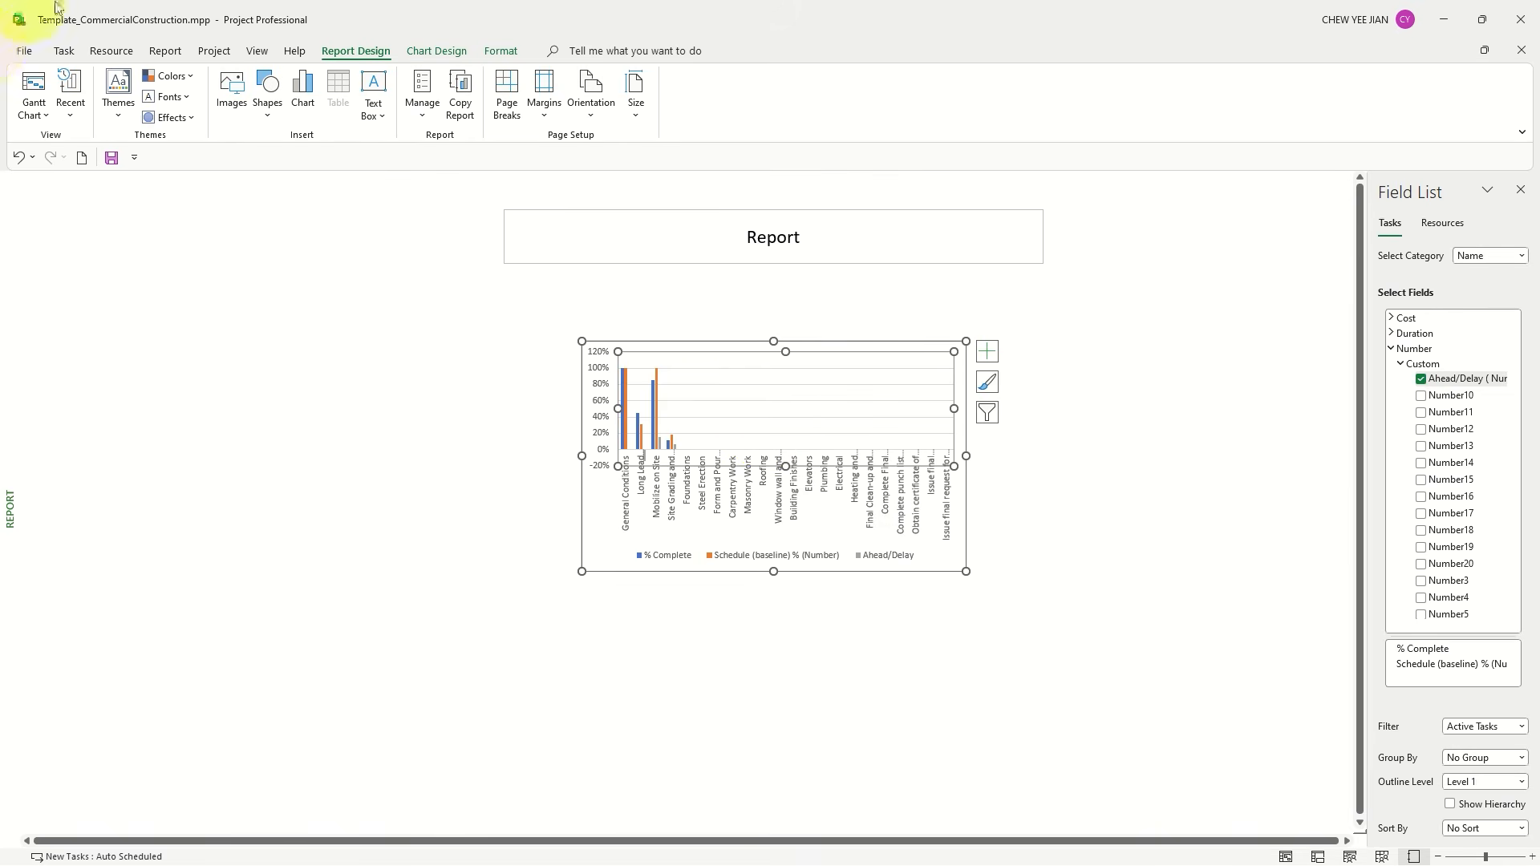
click(44, 90)
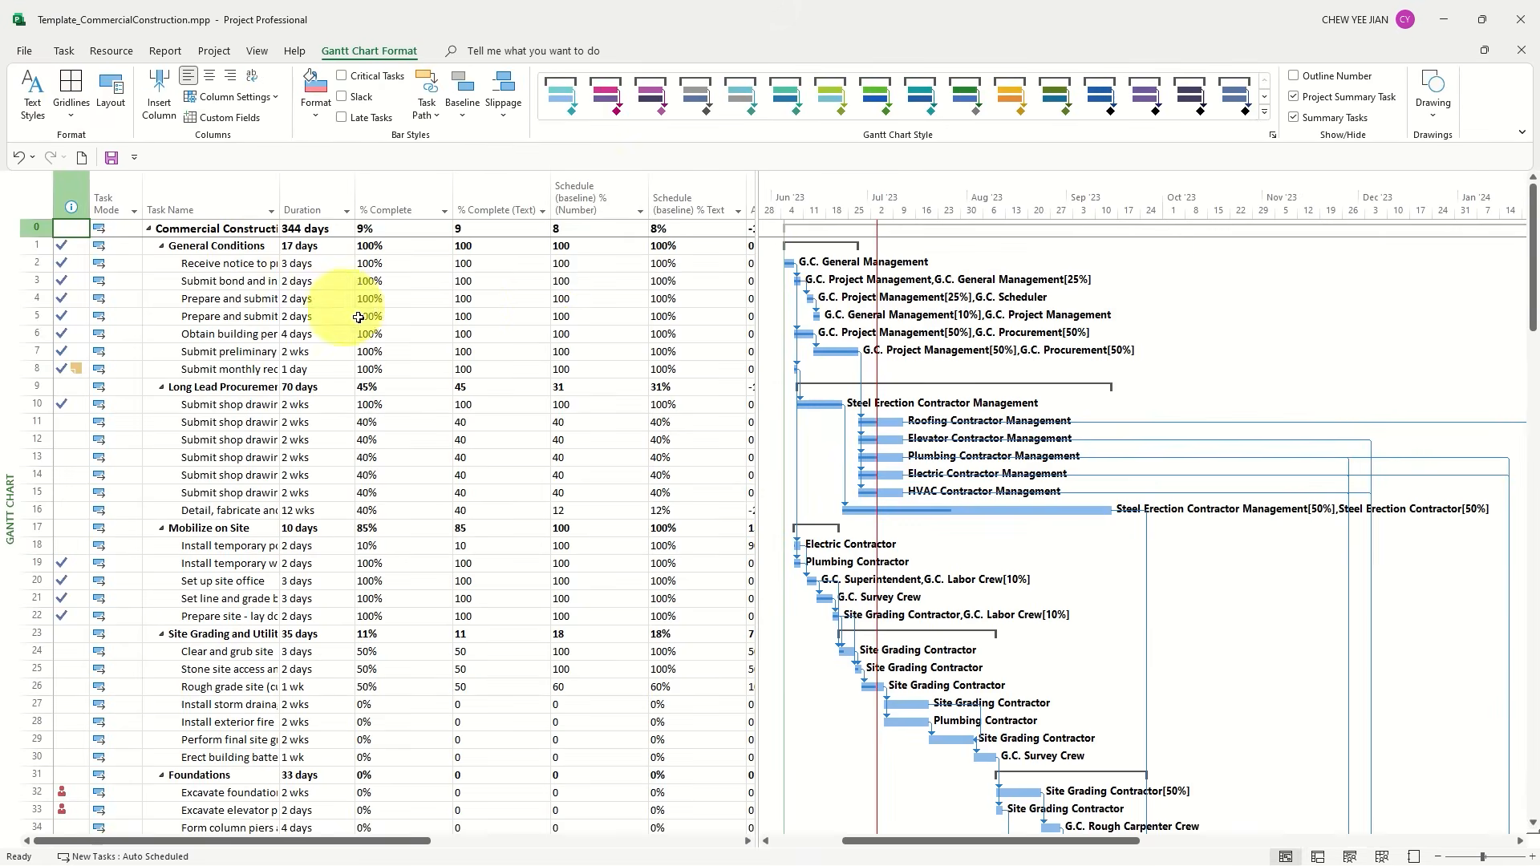